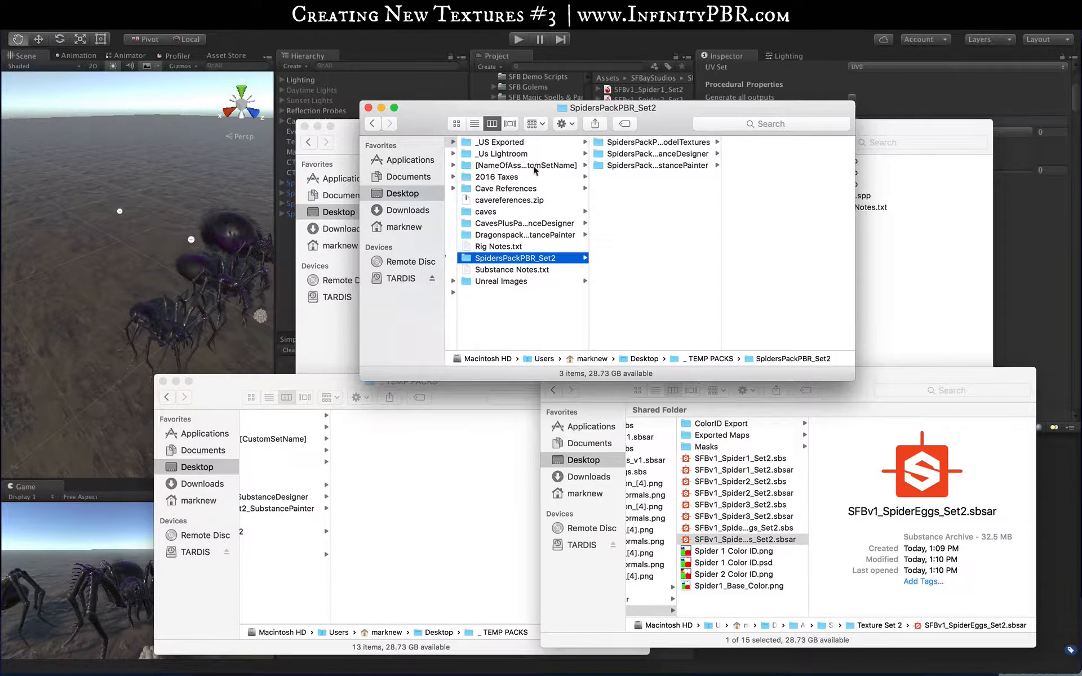
Close the front Finder window and examine the subfolders of the [NameOfAssetHere]_[CustomSetName] template folder with their full names shown
{"action": "left_click", "coordinate": [534, 166]}
{"action": "key", "text": "super+w"}
{"action": "left_click", "coordinate": [769, 145]}
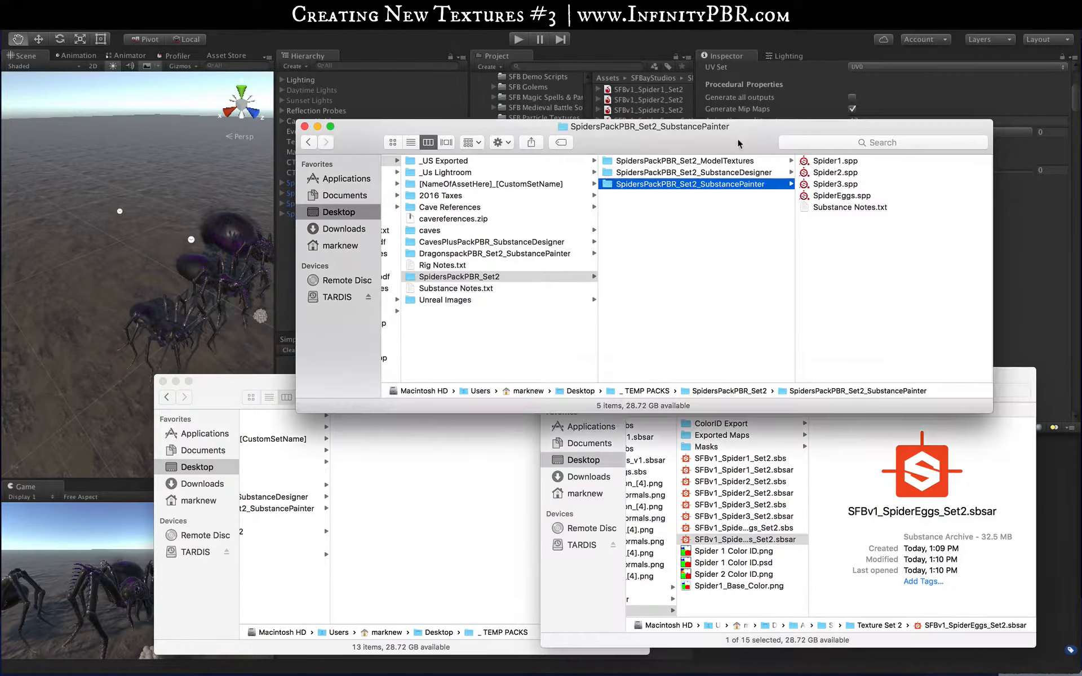
{"action": "left_click", "coordinate": [435, 186]}
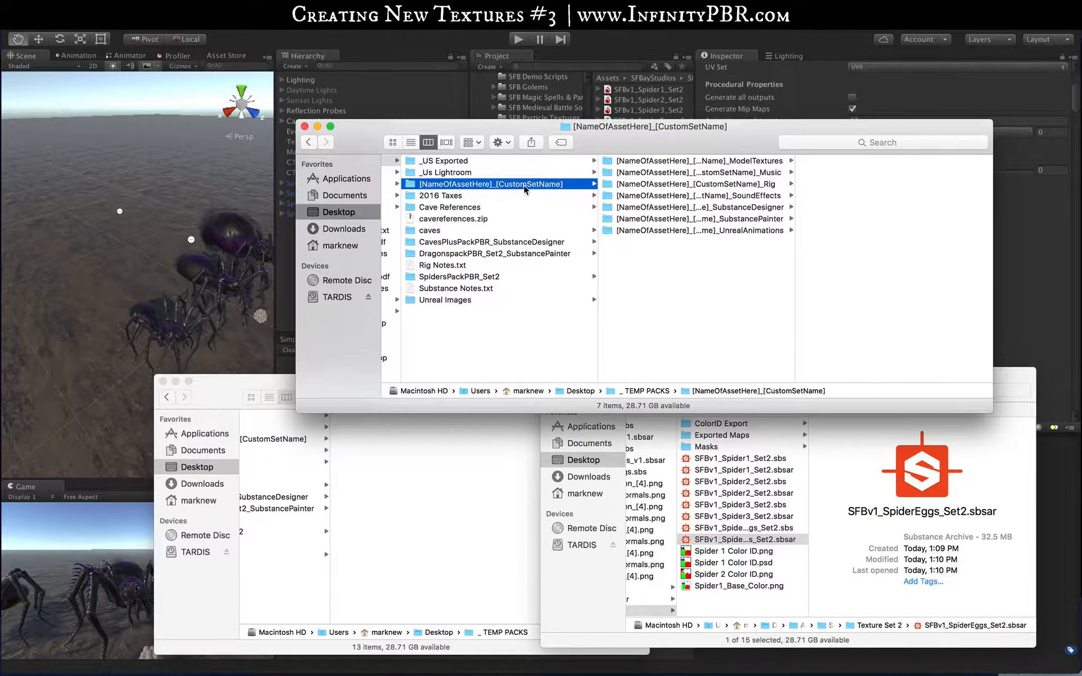
{"action": "left_click", "coordinate": [653, 161]}
{"action": "left_click", "coordinate": [705, 174]}
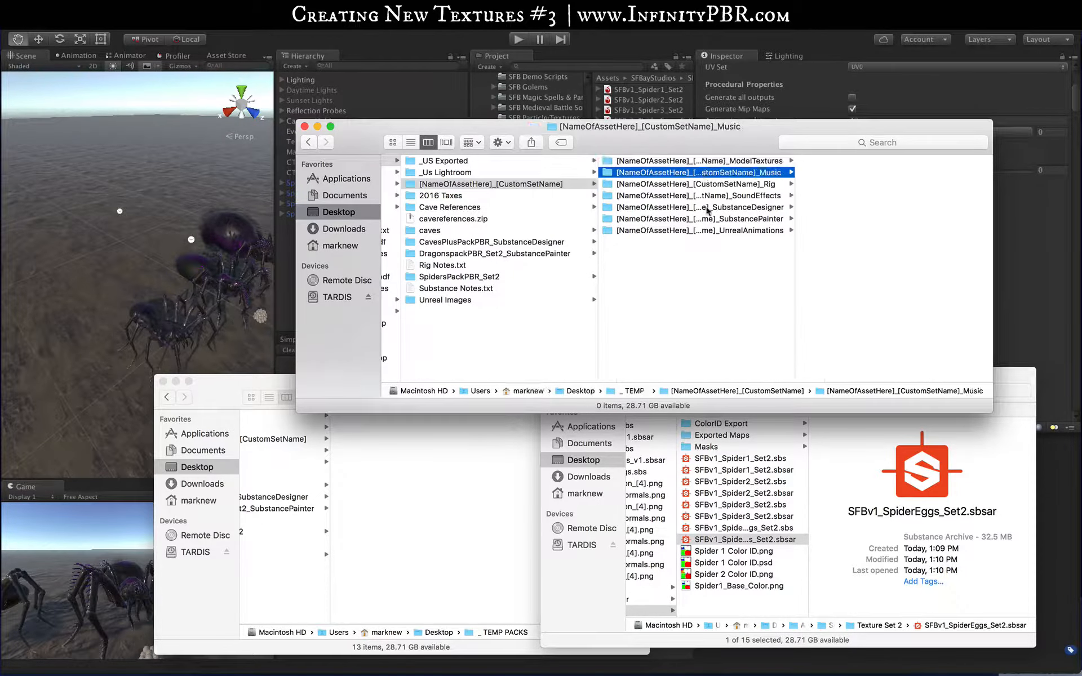
{"action": "left_click", "coordinate": [706, 208]}
{"action": "left_click", "coordinate": [702, 231]}
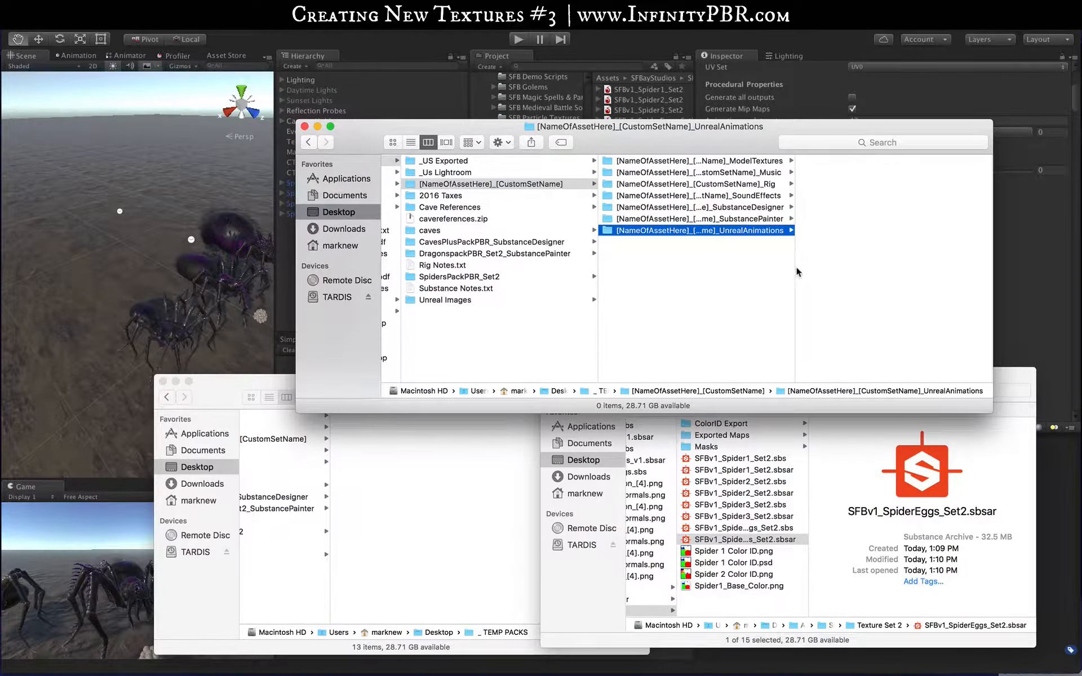
{"action": "left_click_drag", "start_coordinate": [795, 265], "coordinate": [856, 263]}
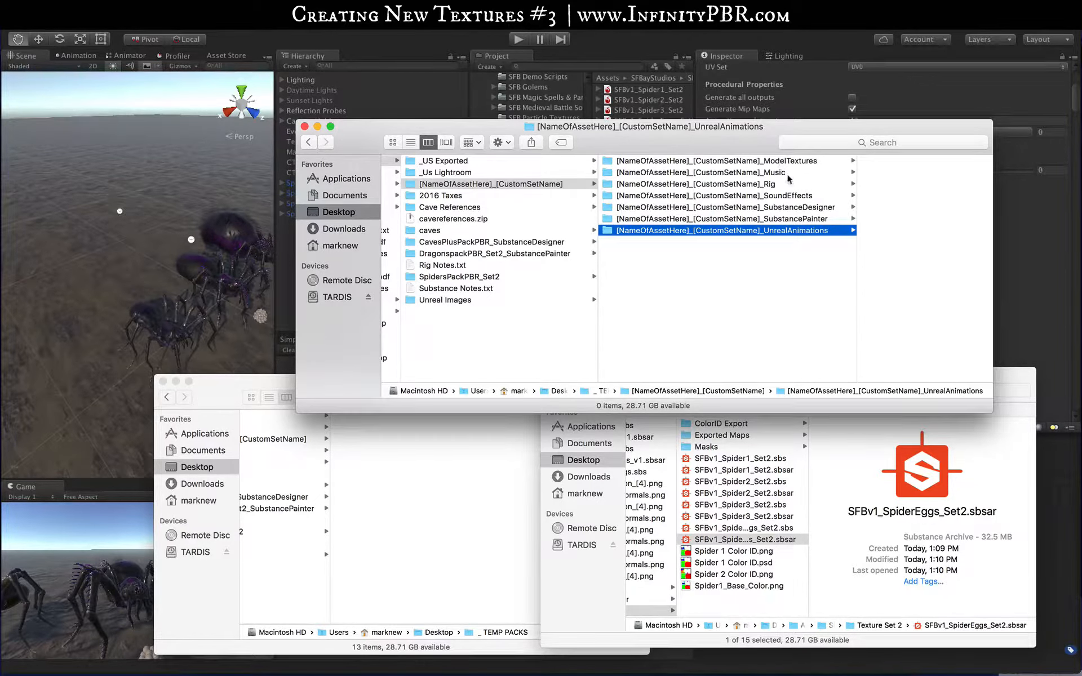
Select the template's Music, Rig, SoundEffects and UnrealAnimations folders together and clear the selection
{"action": "left_click", "coordinate": [755, 185]}
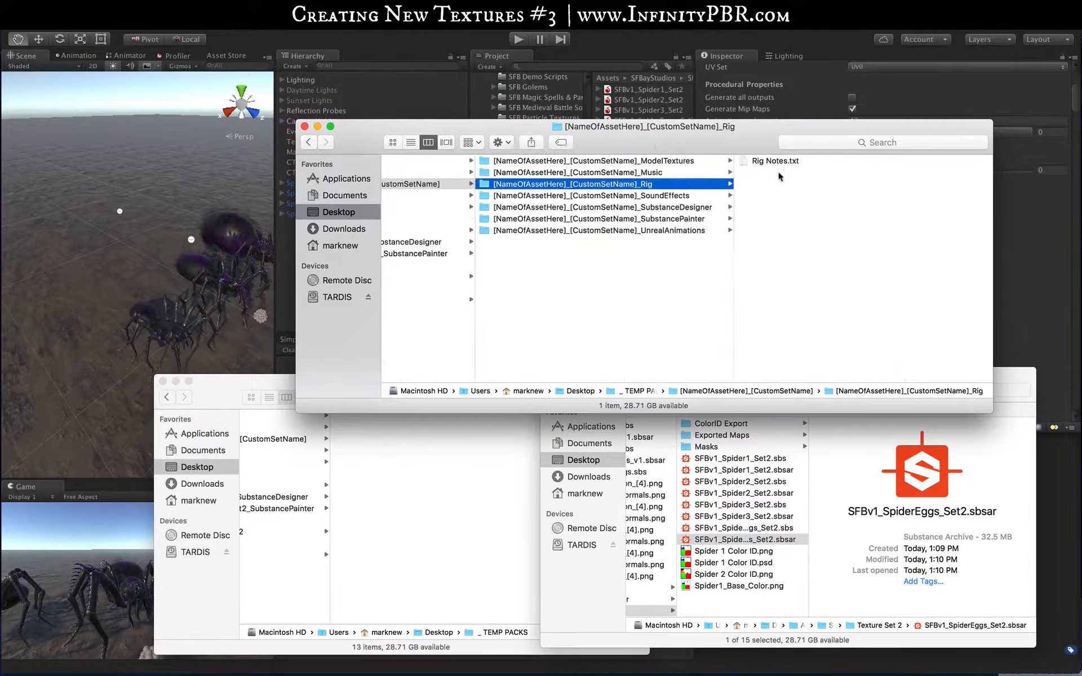
{"action": "left_click", "coordinate": [630, 173], "text": "shift"}
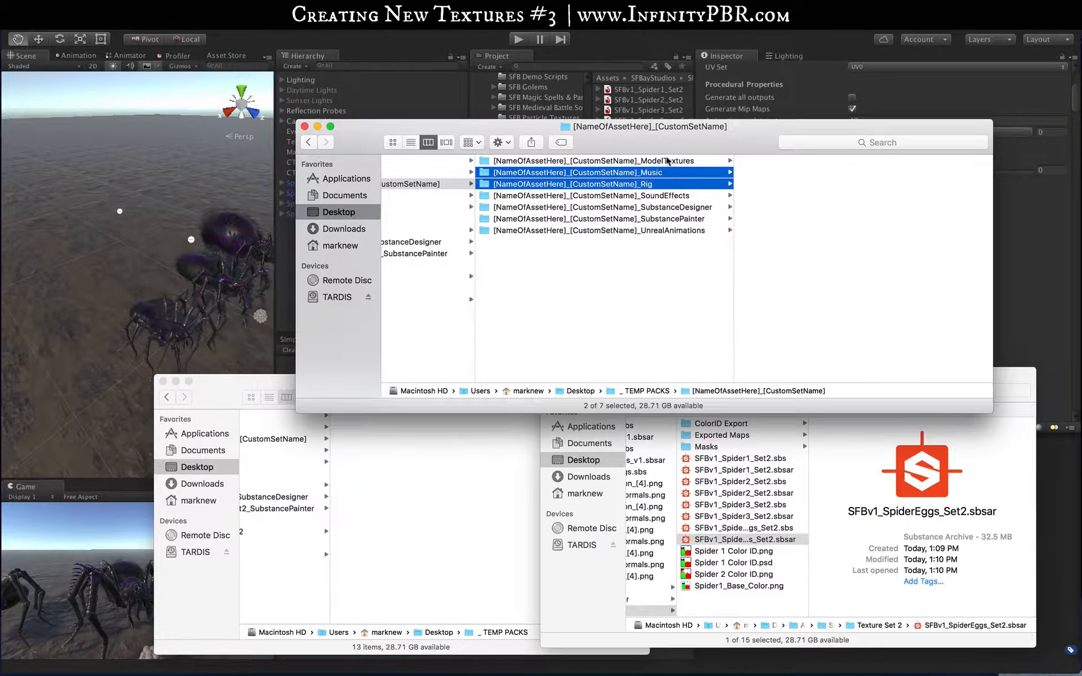
{"action": "left_click", "coordinate": [661, 196], "text": "super"}
{"action": "left_click", "coordinate": [665, 231], "text": "super"}
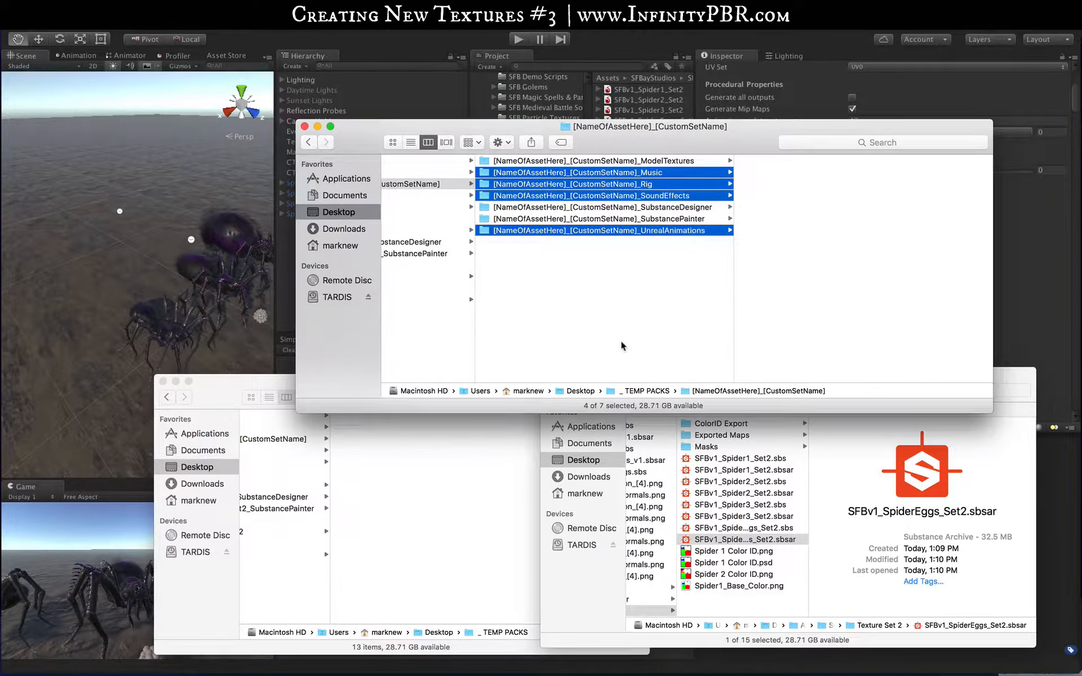
{"action": "left_click", "coordinate": [640, 286]}
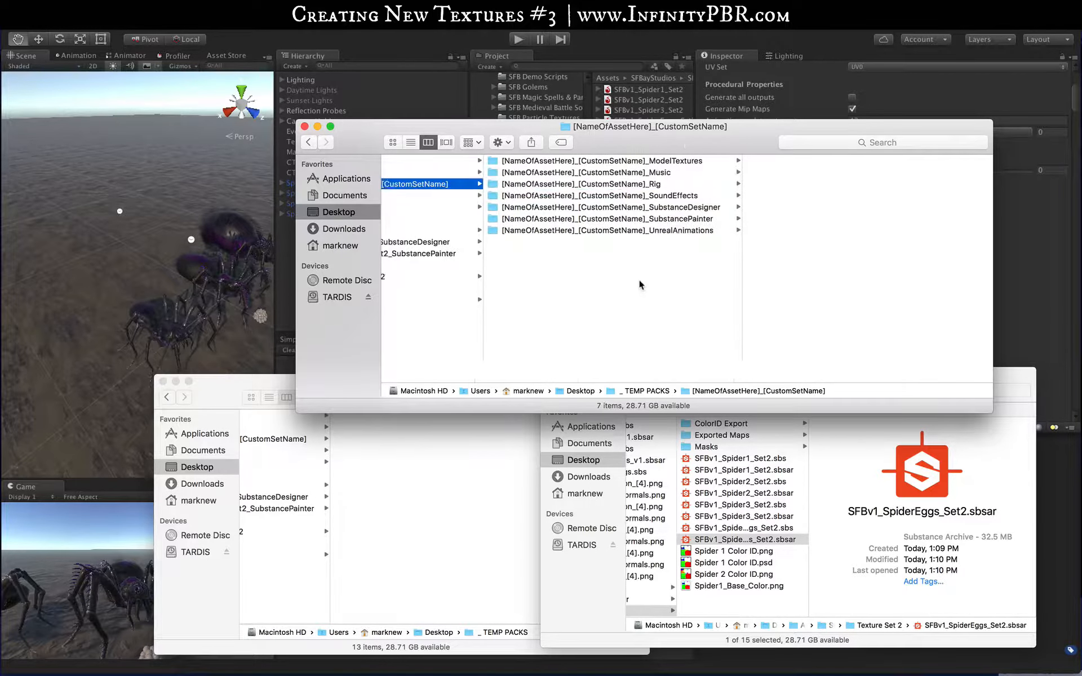
Examine the contents of the template's Rig, UnrealAnimations, SubstancePainter, SubstanceDesigner, SoundEffects, Music and ModelTextures folders
{"action": "left_click", "coordinate": [691, 177]}
{"action": "left_click", "coordinate": [573, 184]}
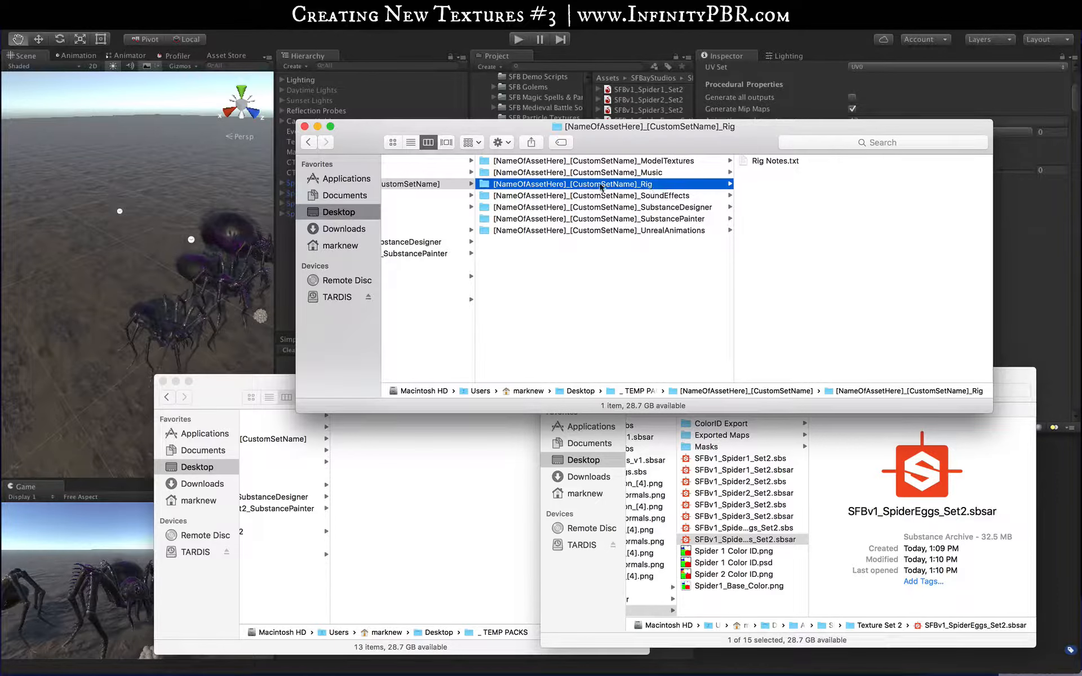
{"action": "left_click", "coordinate": [647, 232]}
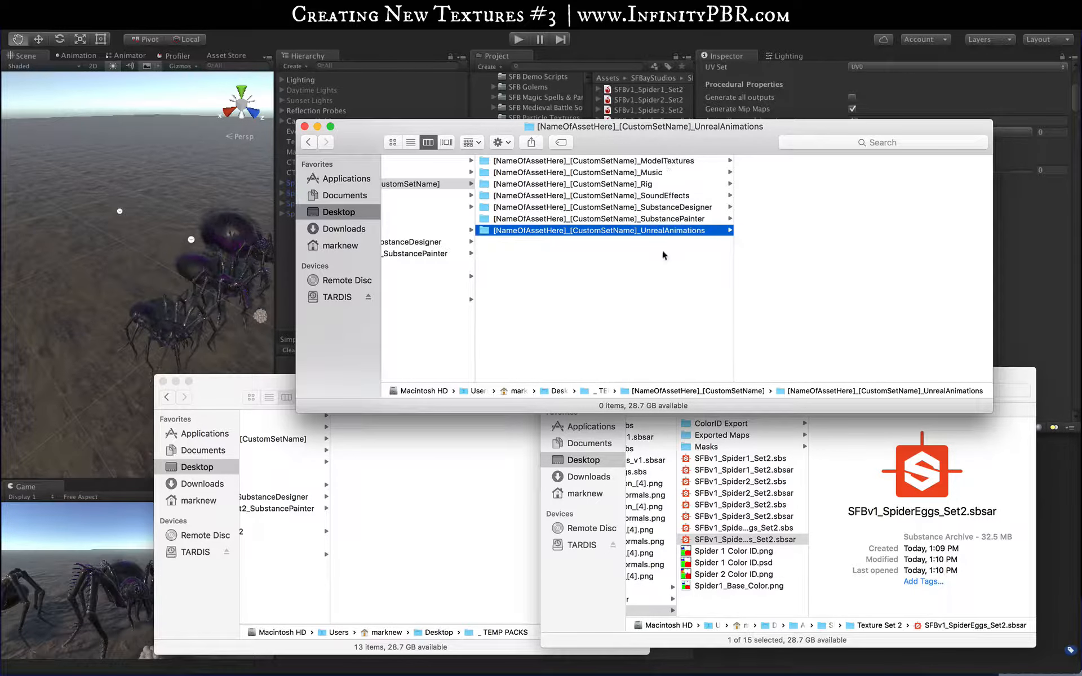
{"action": "left_click", "coordinate": [656, 219]}
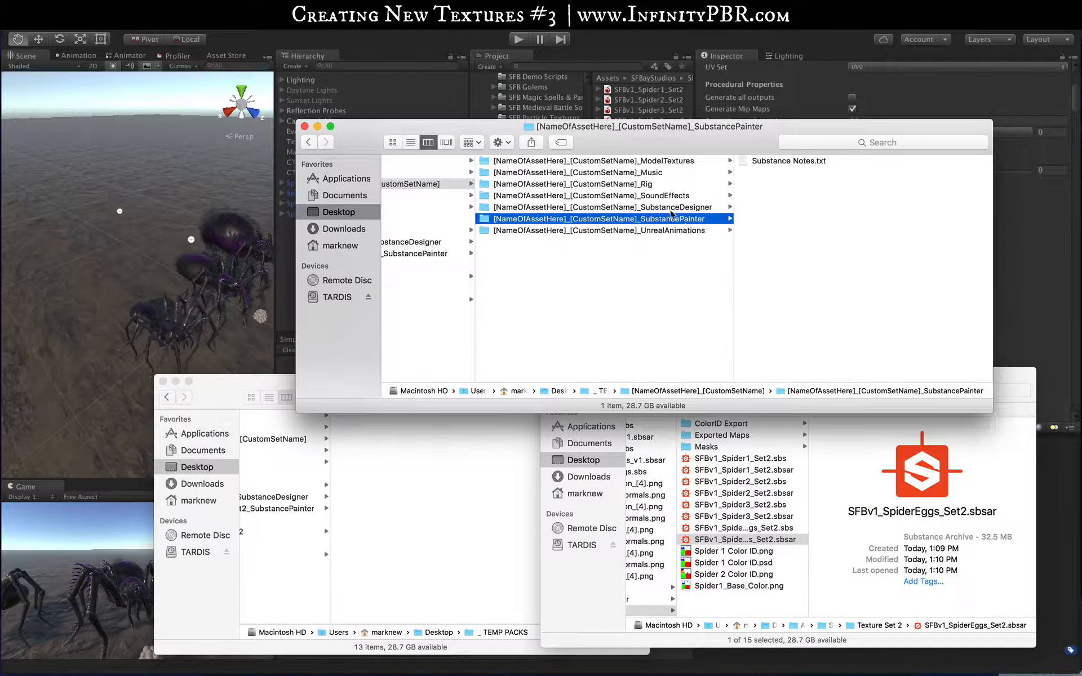
{"action": "left_click", "coordinate": [654, 208]}
{"action": "left_click", "coordinate": [648, 196]}
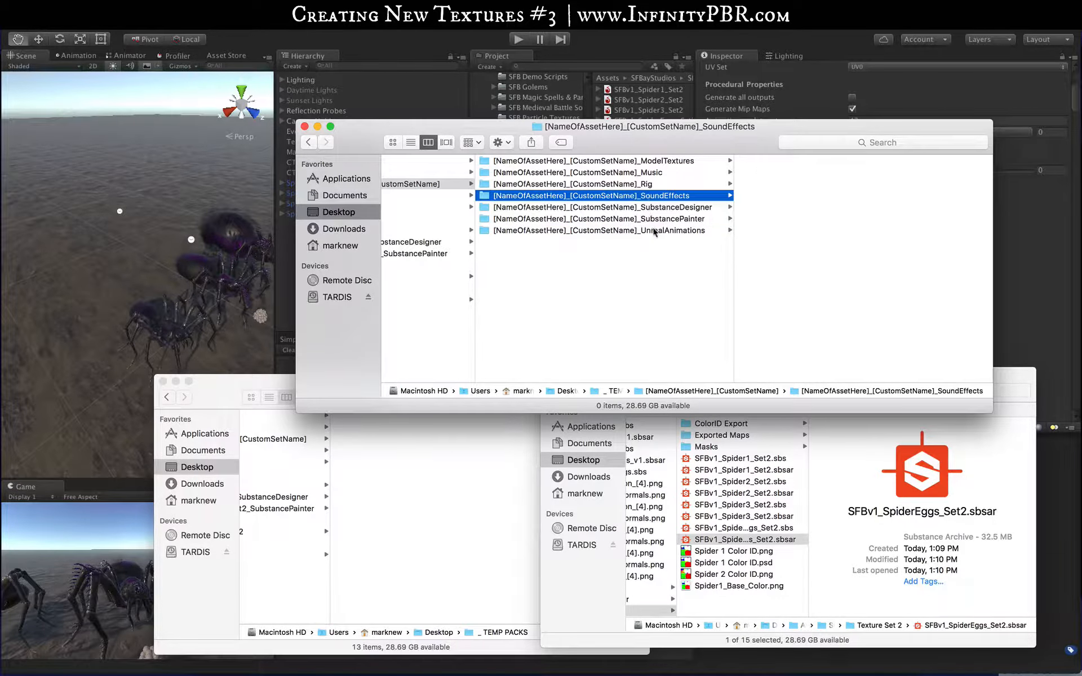
{"action": "left_click", "coordinate": [637, 175]}
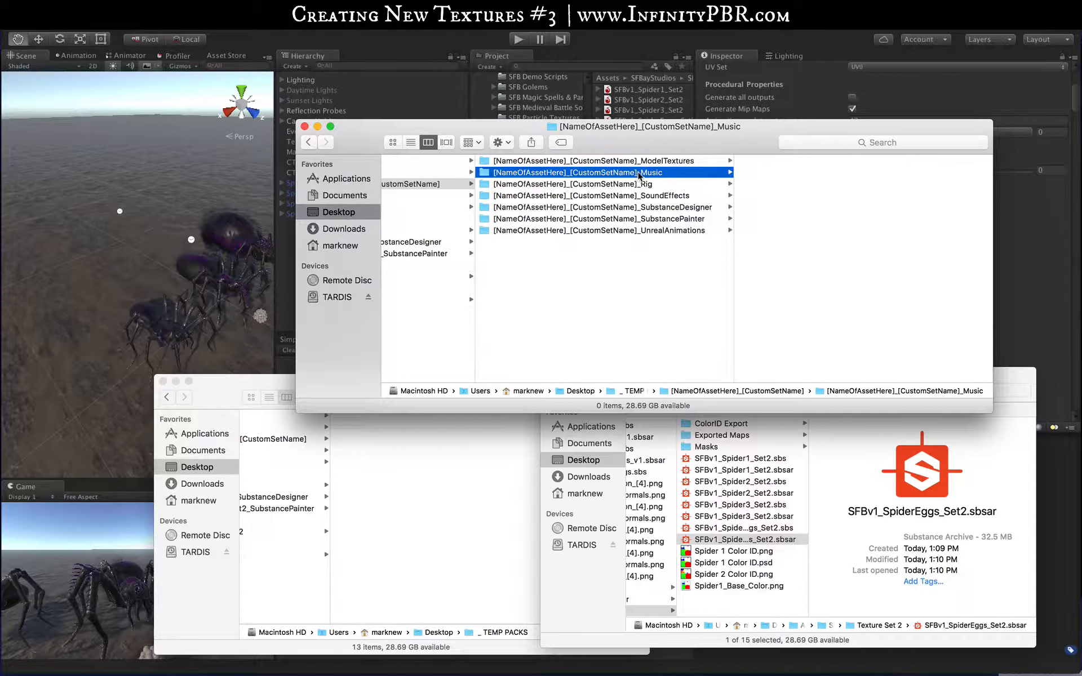
{"action": "left_click", "coordinate": [665, 162]}
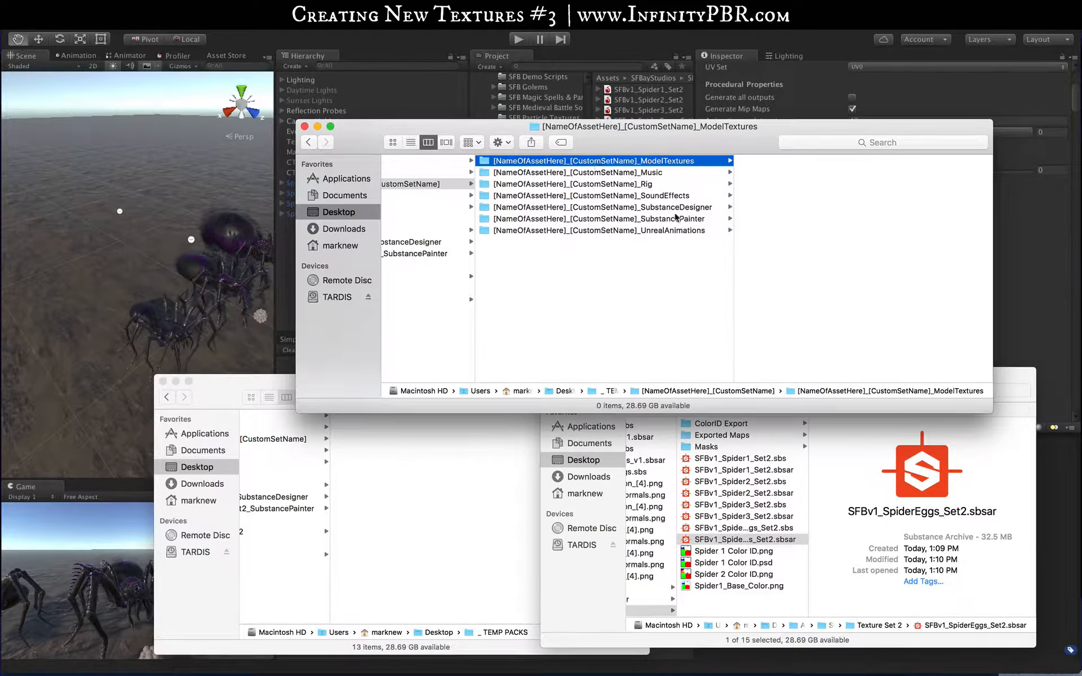
Examine the ModelTextures, SubstanceDesigner and SubstancePainter folders inside SpidersPackPBR_Set2
{"action": "scroll", "coordinate": [665, 266], "scroll_direction": "left", "scroll_amount": 2}
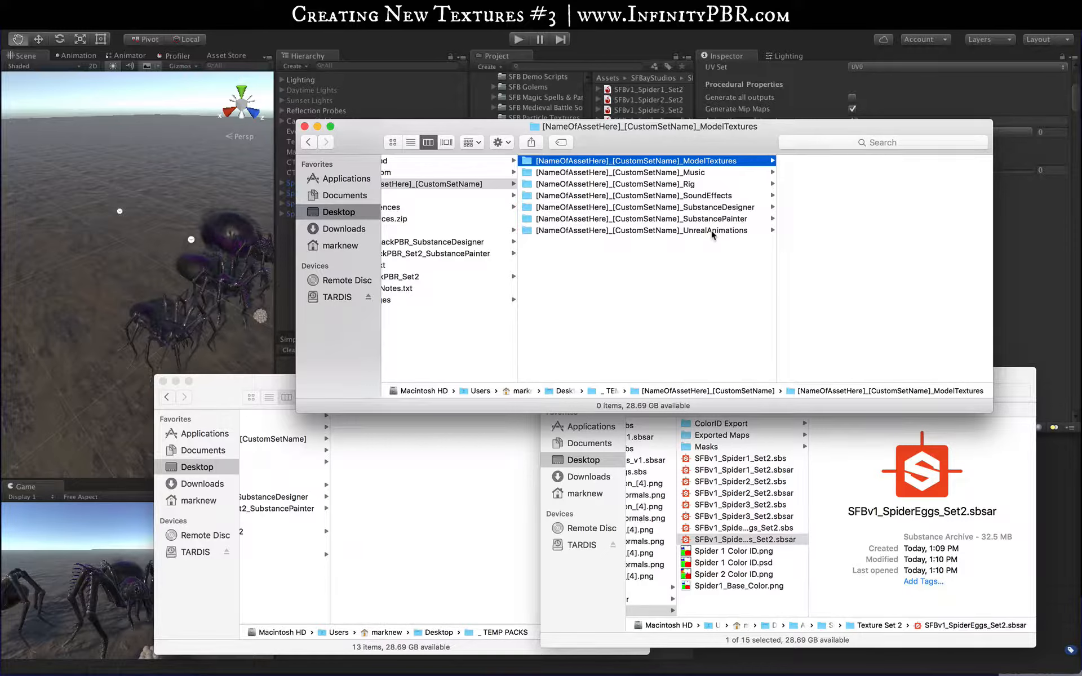
{"action": "scroll", "coordinate": [711, 229], "scroll_direction": "left", "scroll_amount": 3}
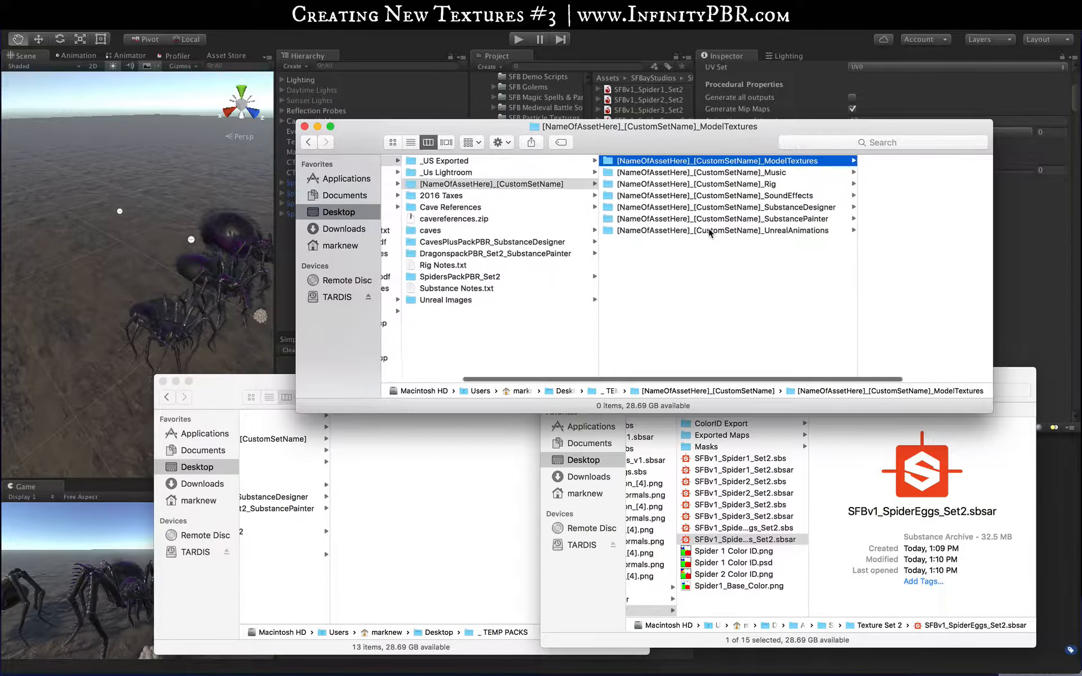
{"action": "scroll", "coordinate": [708, 228], "scroll_direction": "left", "scroll_amount": 1}
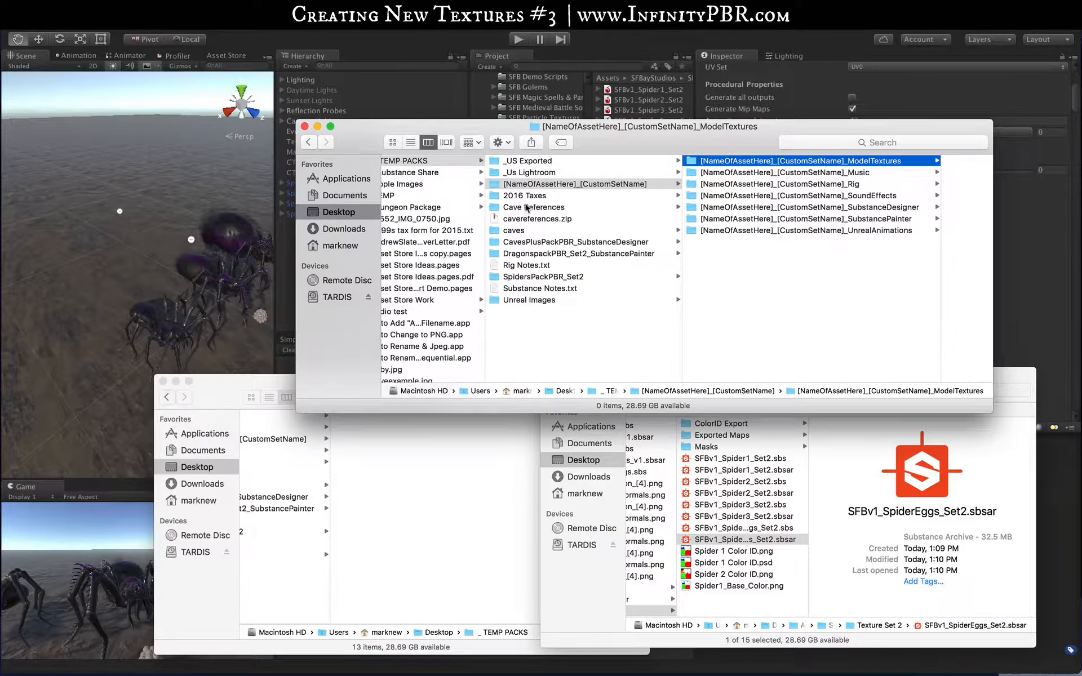
{"action": "left_click", "coordinate": [532, 278]}
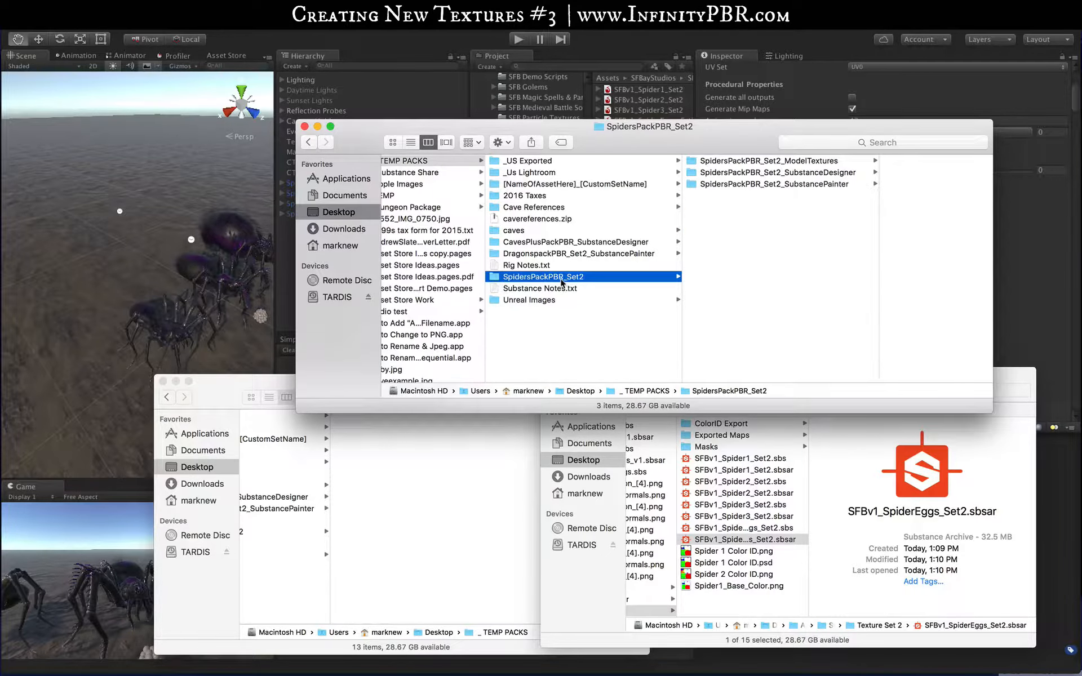
{"action": "left_click", "coordinate": [838, 162]}
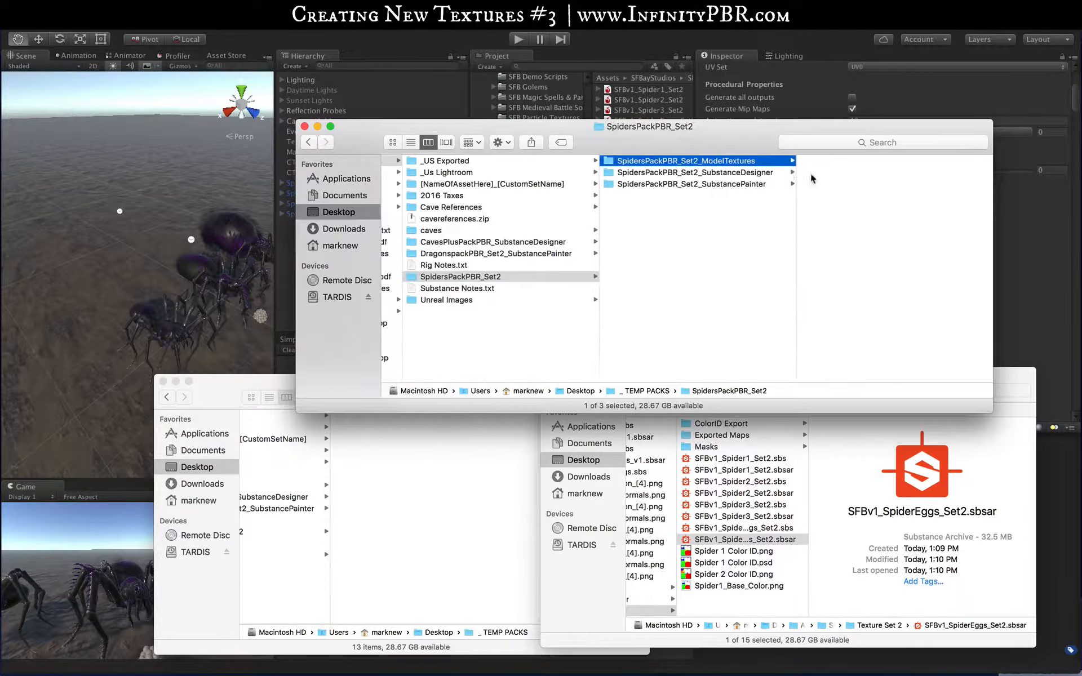
{"action": "left_click", "coordinate": [723, 176]}
{"action": "left_click", "coordinate": [727, 185]}
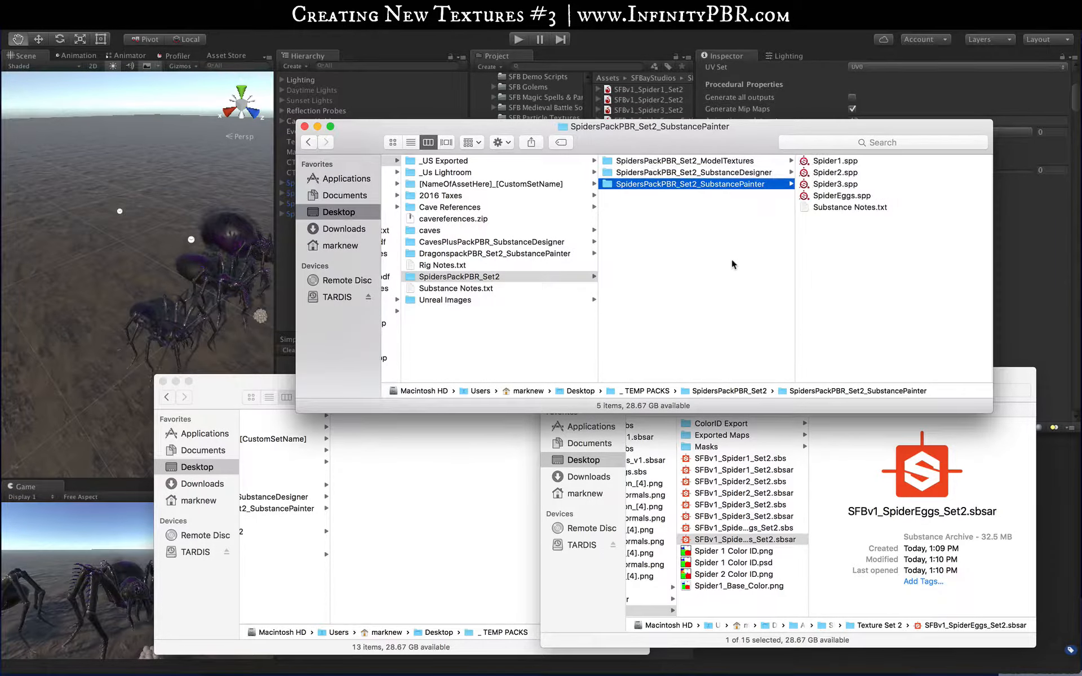
{"action": "left_click", "coordinate": [685, 165]}
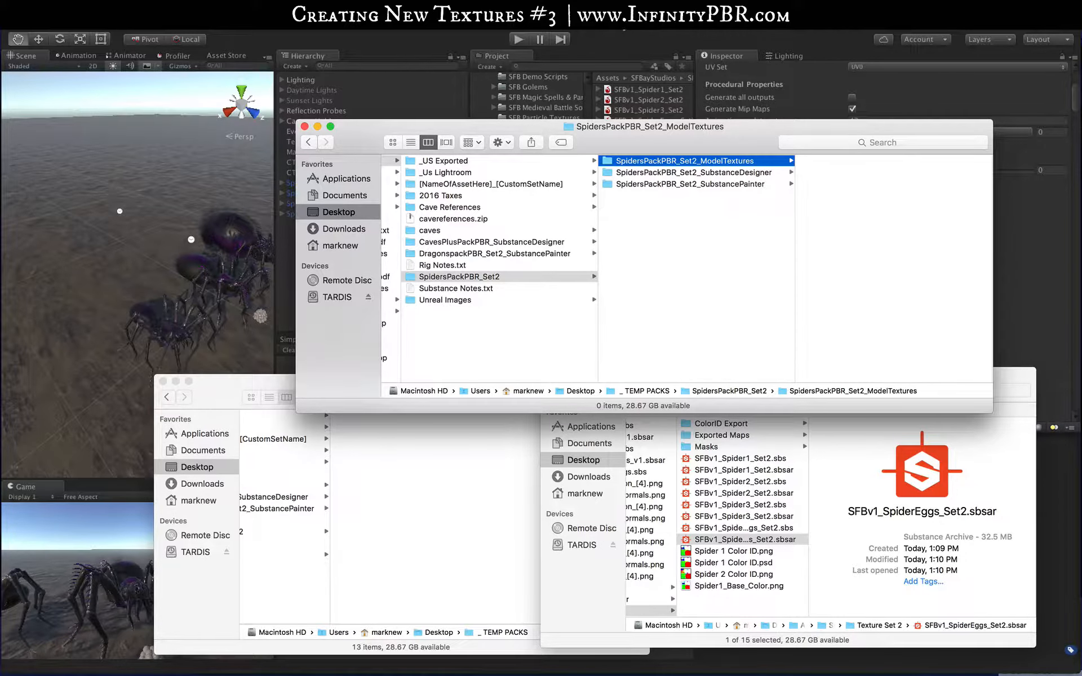
Switch to Unity and rename the second Procedural Materials folder under SFB Spiders as "Procedural Materials - Set 2"
{"action": "key", "text": "super+Tab"}
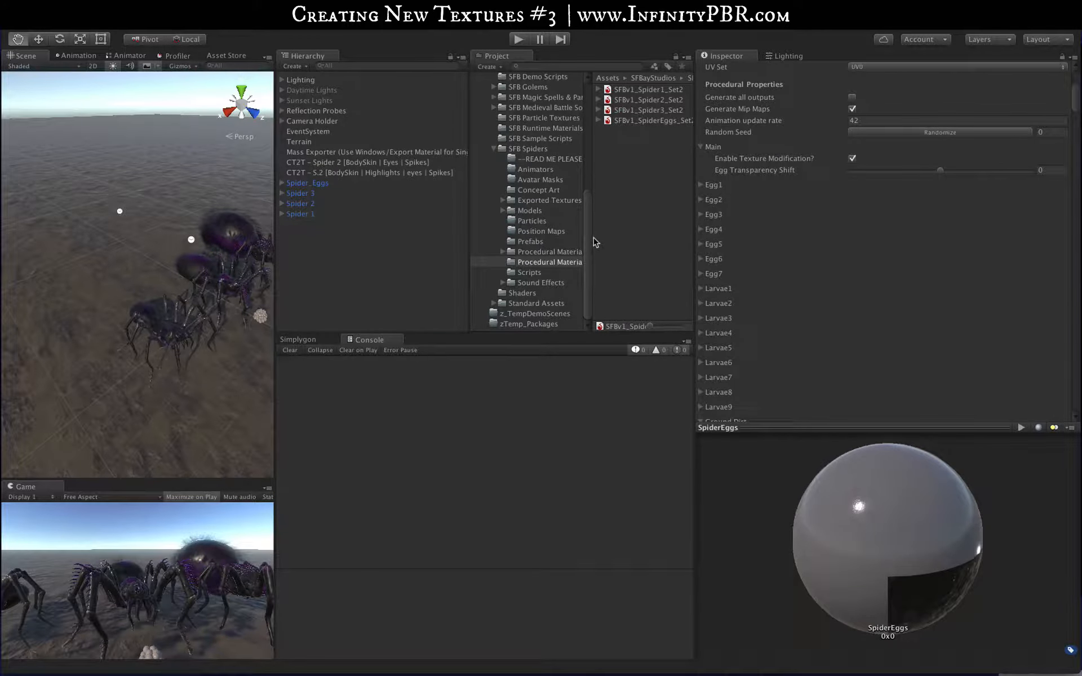
{"action": "scroll", "coordinate": [506, 169], "scroll_direction": "up", "scroll_amount": 4}
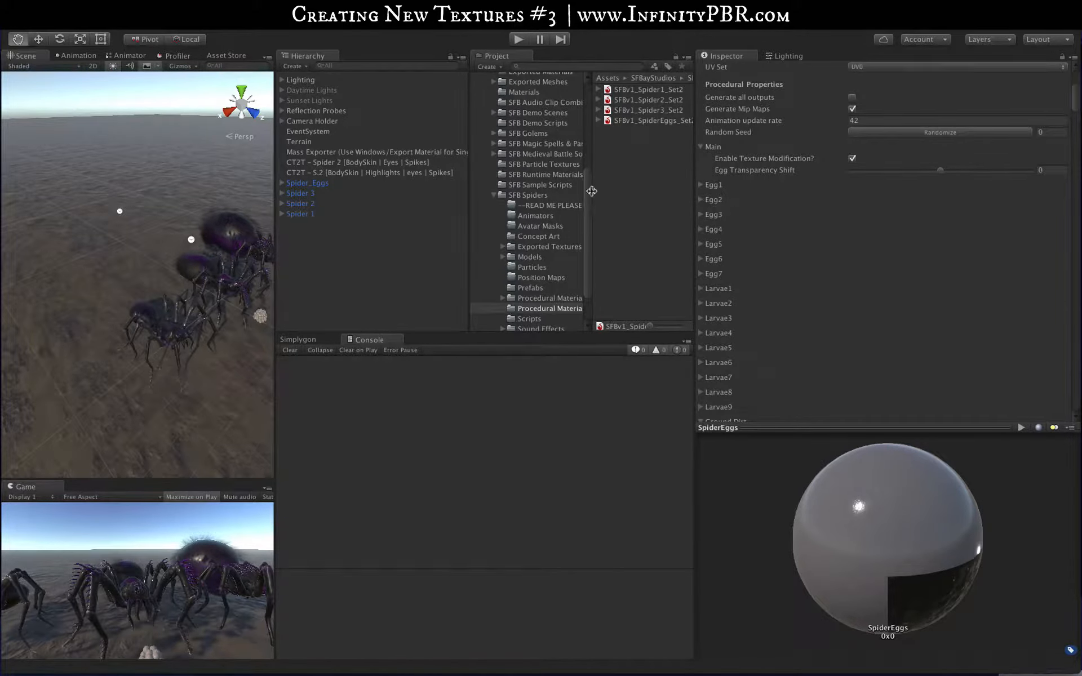
{"action": "scroll", "coordinate": [545, 307], "scroll_direction": "down", "scroll_amount": 4}
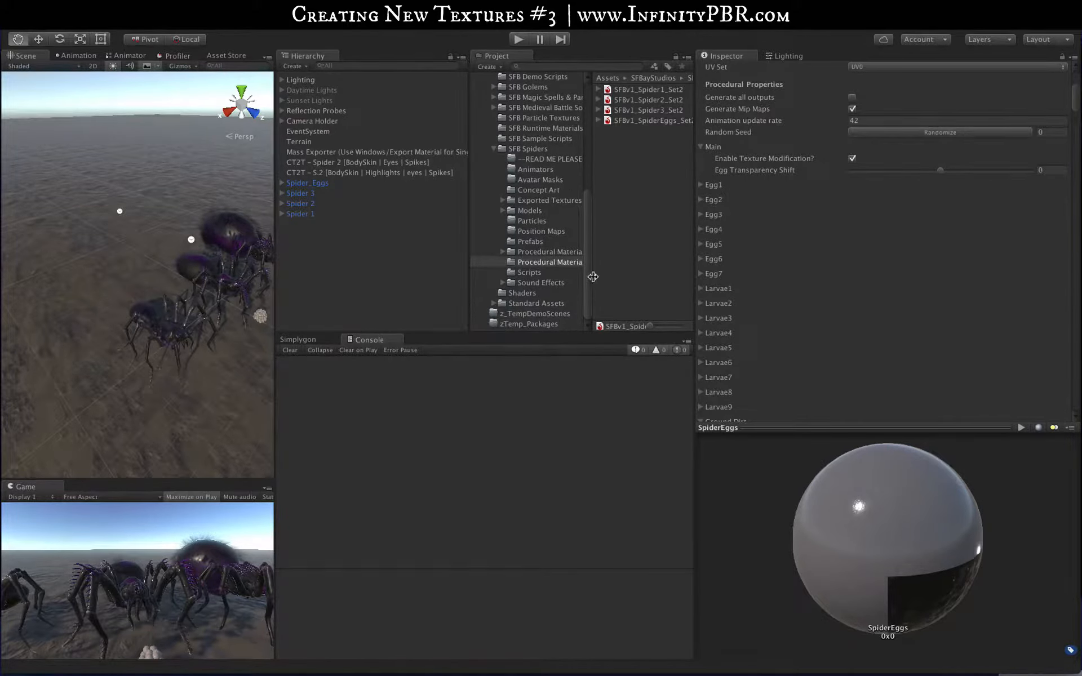
{"action": "left_click_drag", "start_coordinate": [588, 276], "coordinate": [613, 276]}
{"action": "left_click", "coordinate": [576, 268]}
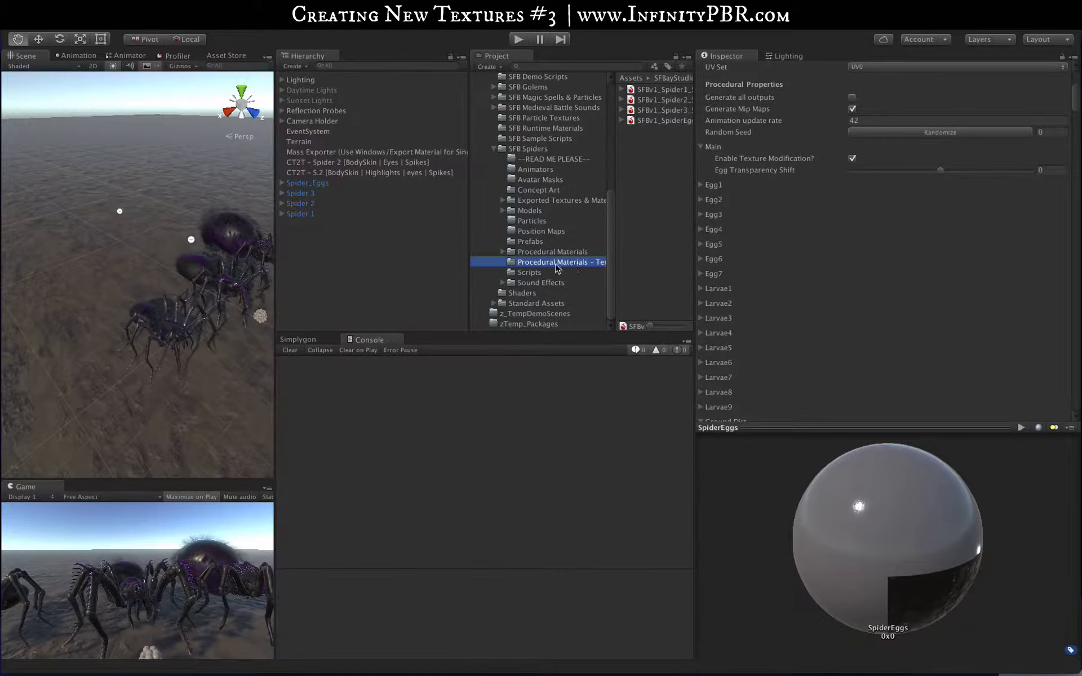
{"action": "left_click_drag", "start_coordinate": [469, 253], "coordinate": [405, 254]}
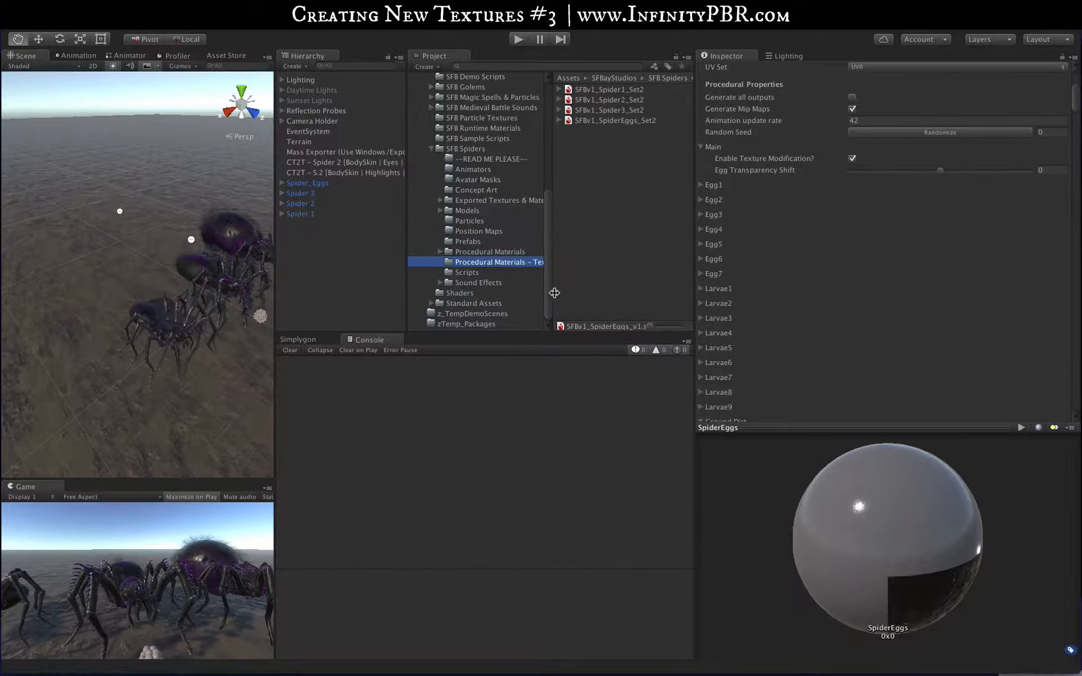
{"action": "left_click_drag", "start_coordinate": [551, 292], "coordinate": [640, 293]}
{"action": "left_click", "coordinate": [541, 263]}
{"action": "key", "text": "End"}
{"action": "key", "text": "BackSpace"}
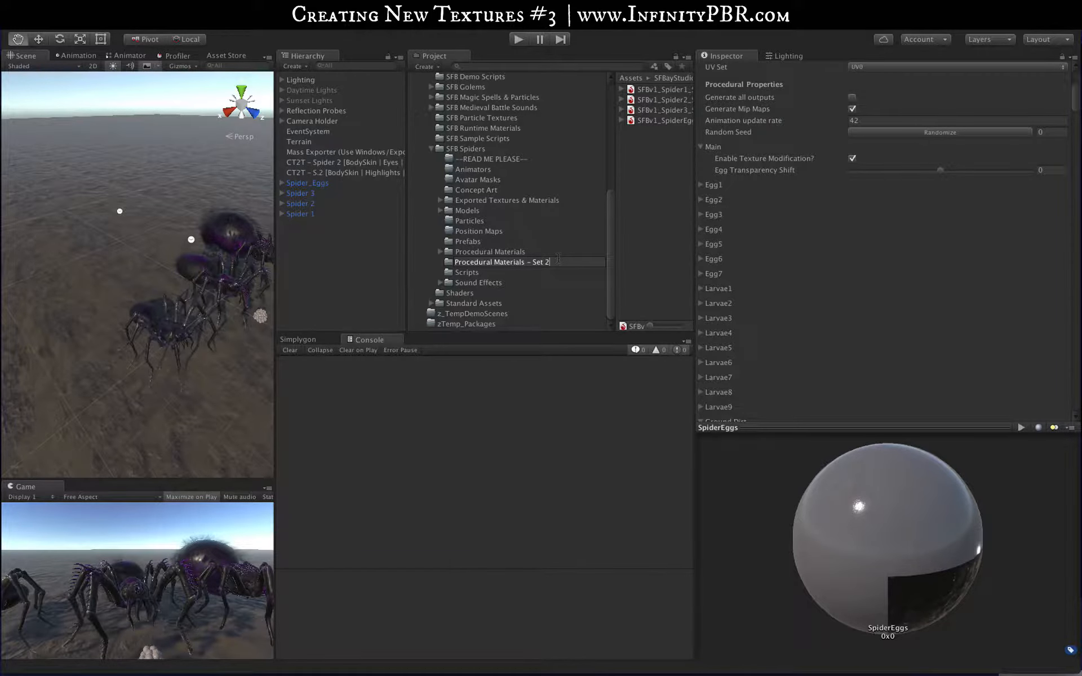
{"action": "key", "text": "Return"}
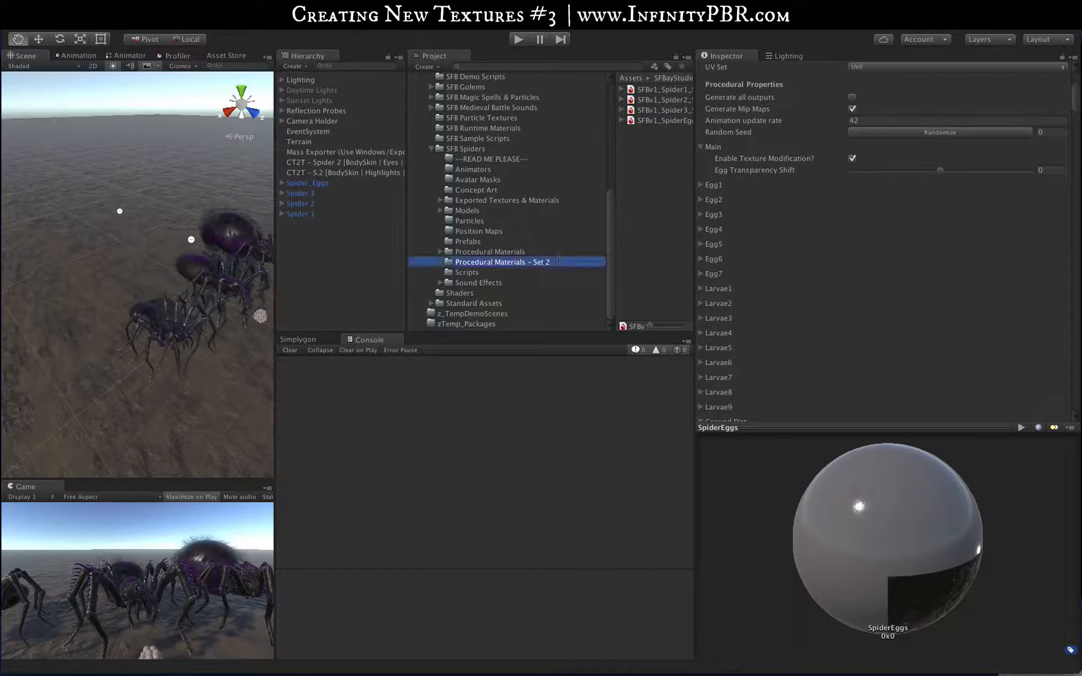
Duplicate the SFB Spiders Texture Customization scene in SFB Demo Scenes and name the copy "SFB Spiders Texture Customization - Set 2"
{"action": "left_click_drag", "start_coordinate": [615, 165], "coordinate": [539, 164]}
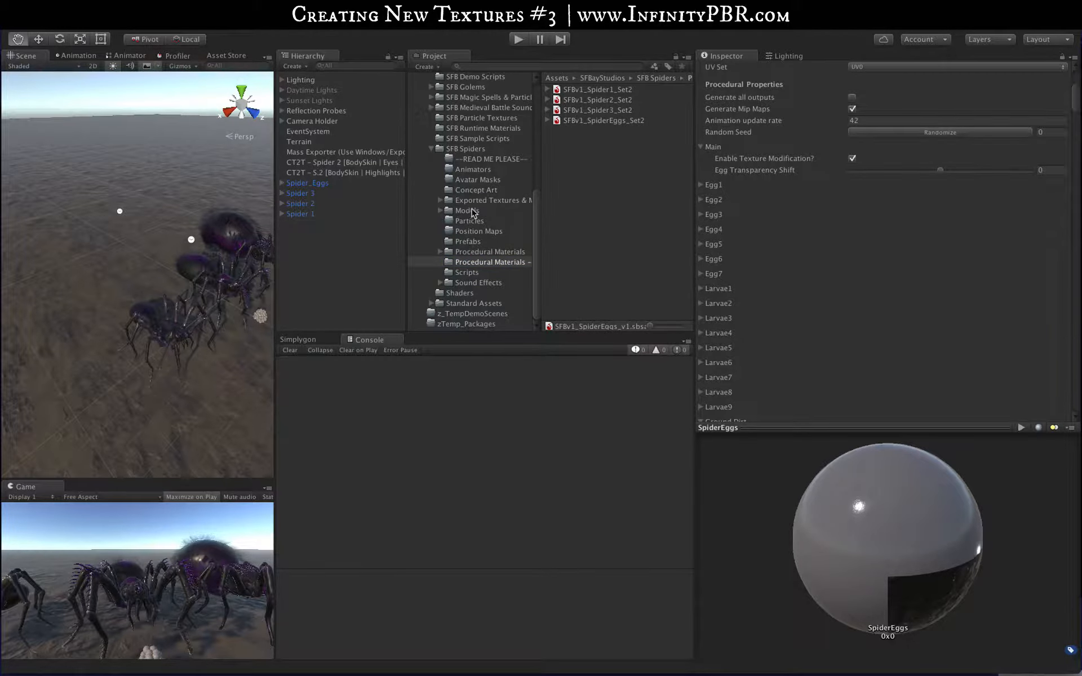
{"action": "scroll", "coordinate": [459, 192], "scroll_direction": "up", "scroll_amount": 2}
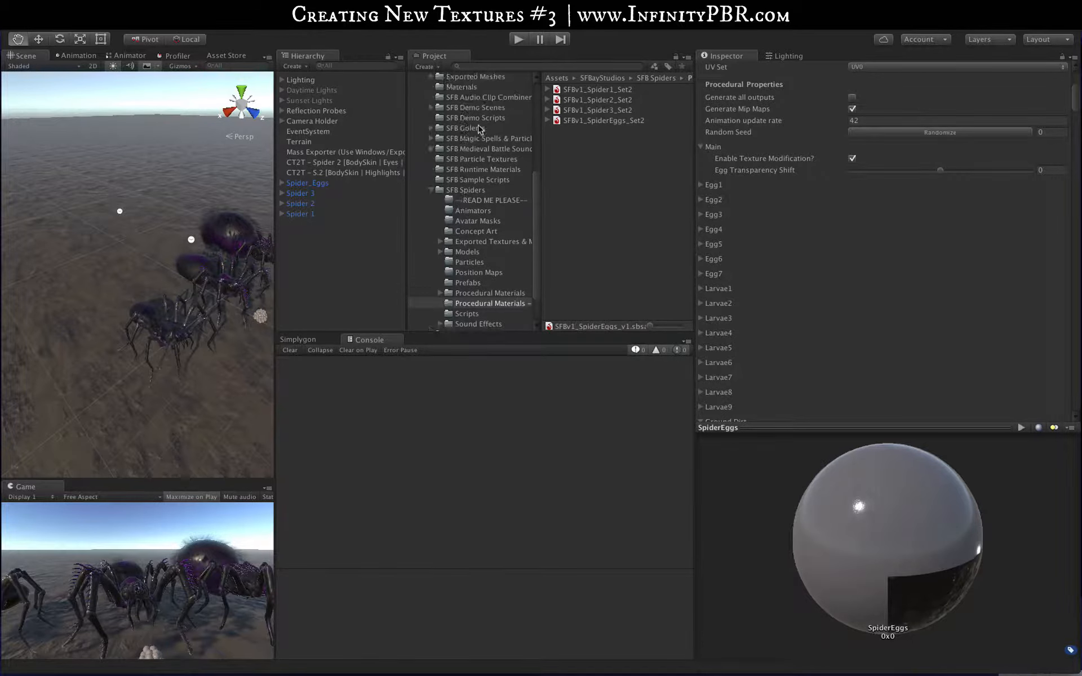
{"action": "left_click", "coordinate": [460, 109]}
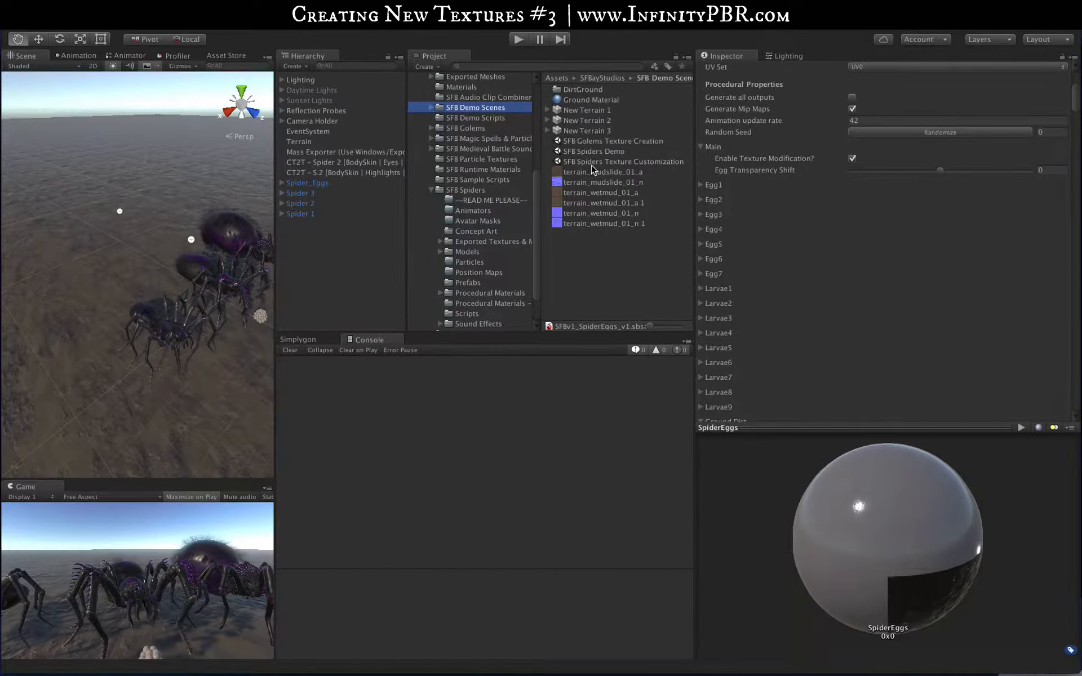
{"action": "left_click", "coordinate": [586, 163]}
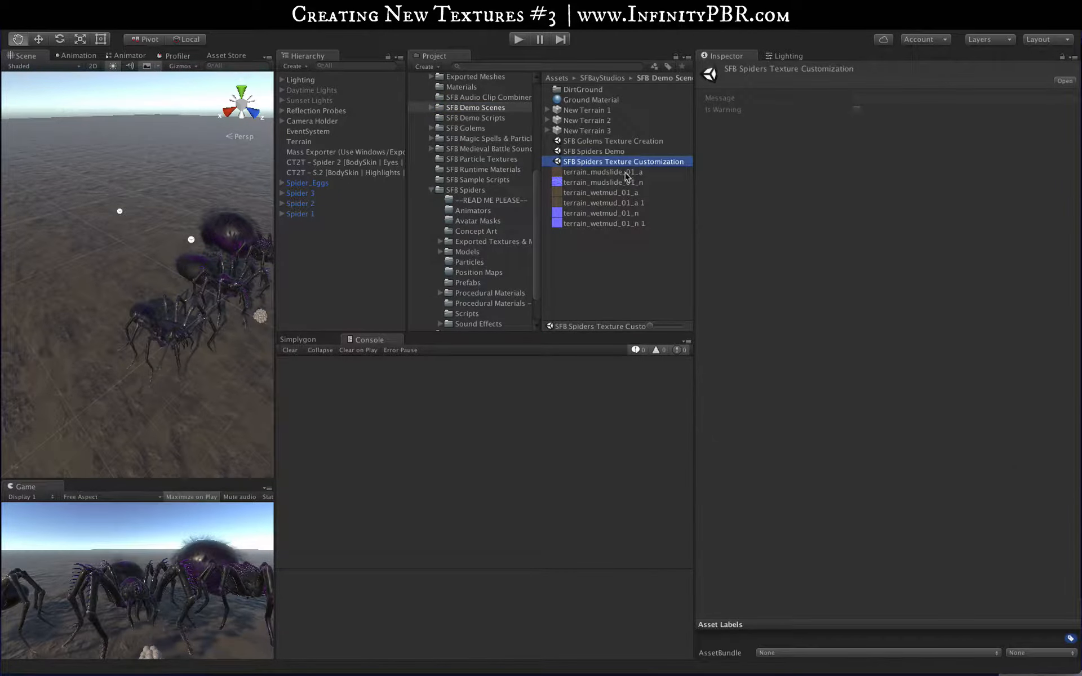
{"action": "key", "text": "ctrl+d"}
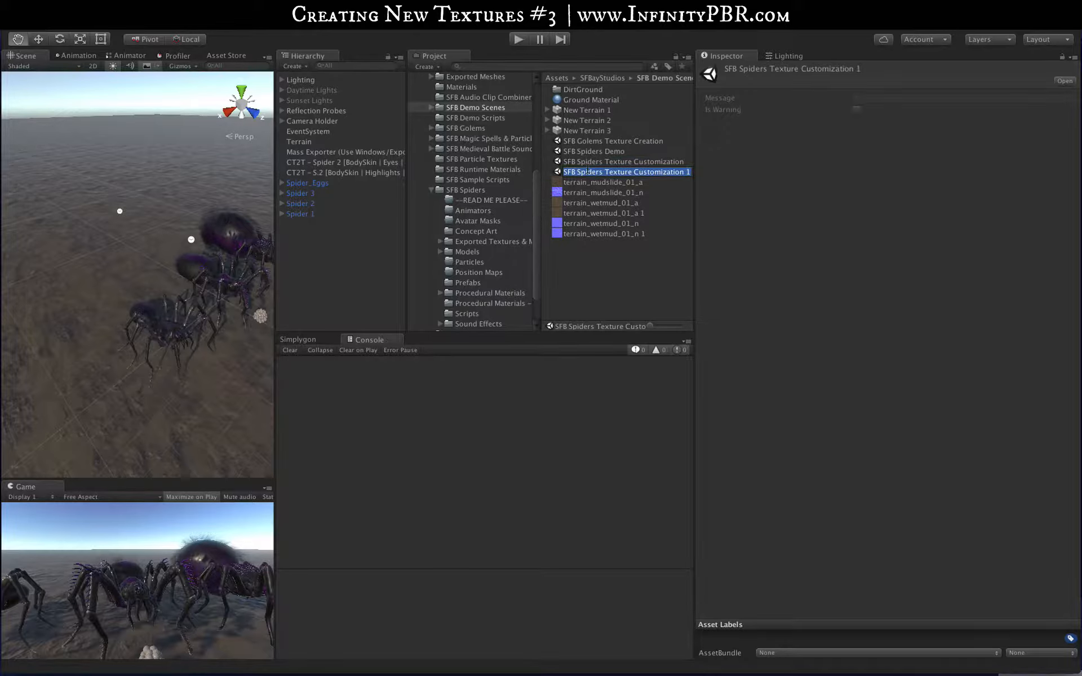
{"action": "left_click", "coordinate": [586, 171]}
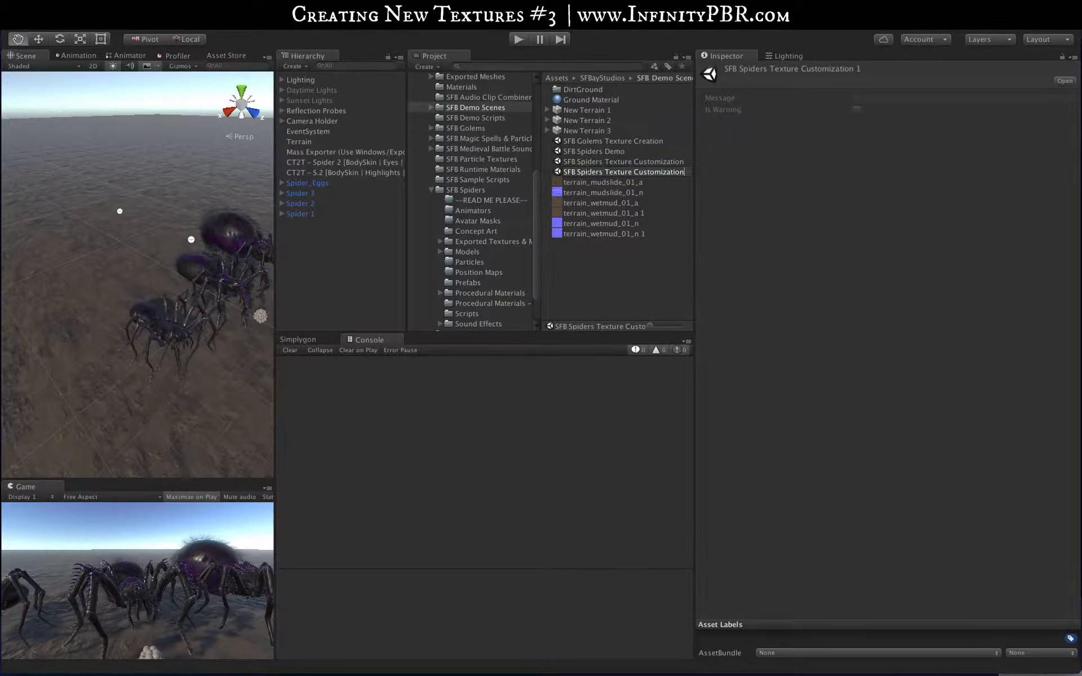
{"action": "key", "text": "BackSpace"}
{"action": "type", "text": "- Set 2"}
{"action": "key", "text": "Return"}
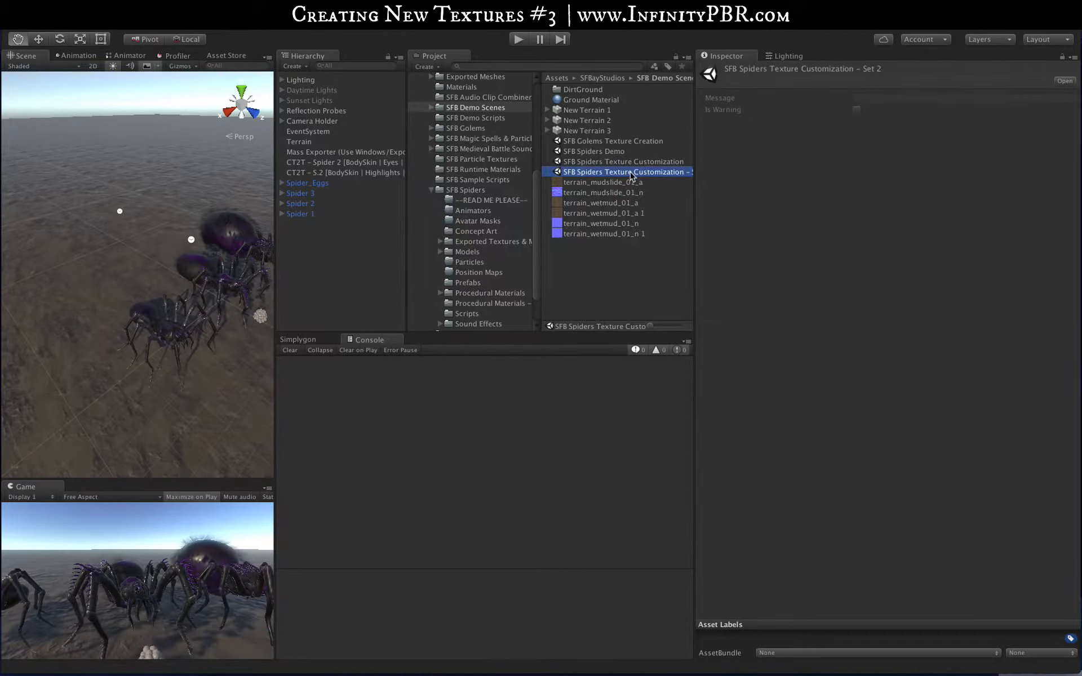
Open the Set 2 customization scene, saving the current scene's changes, and delete the extra Spider 1 (1) and Spider 2 (1) objects
{"action": "double_click", "coordinate": [634, 173]}
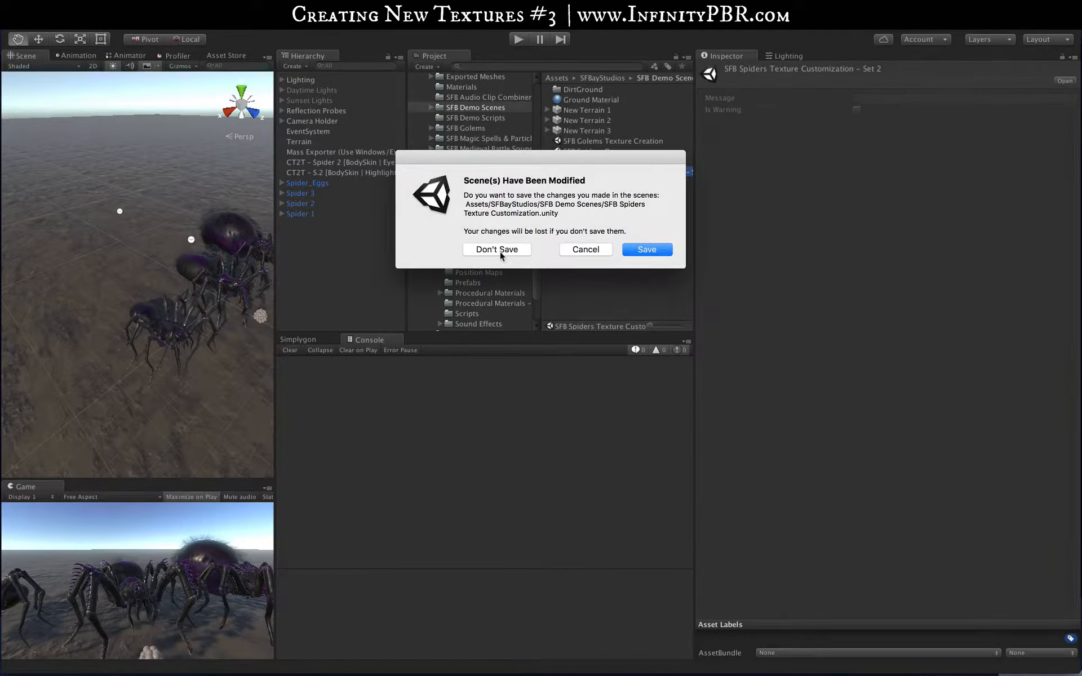
{"action": "left_click", "coordinate": [651, 250]}
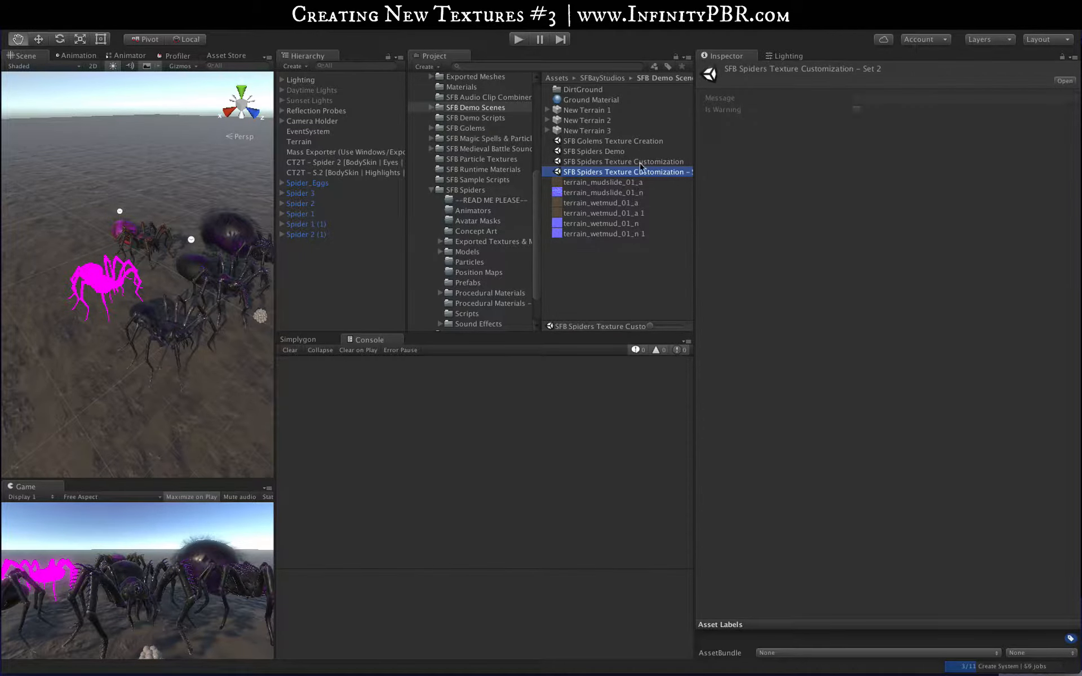
{"action": "left_click", "coordinate": [316, 225]}
{"action": "left_click", "coordinate": [312, 234], "text": "shift"}
{"action": "right_click", "coordinate": [310, 235]}
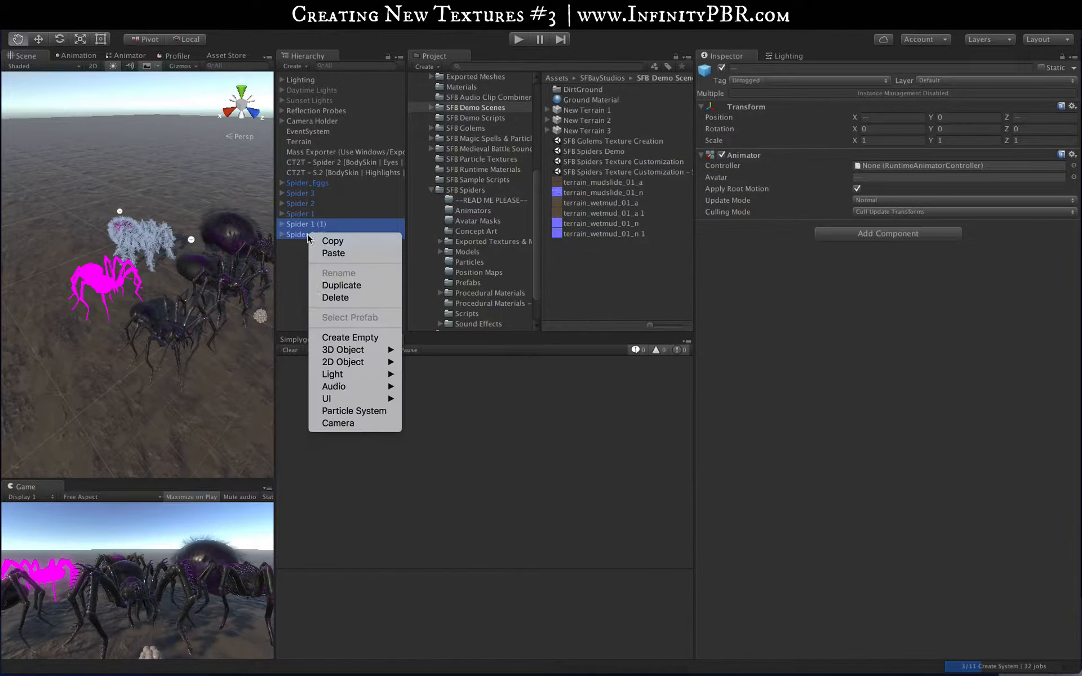
{"action": "left_click", "coordinate": [326, 299]}
Assign the SpiderEggs_Set2 material from Procedural Materials - Set 2 to the Spider_Eggs and Spider_Larvae meshes together
{"action": "left_click", "coordinate": [282, 204]}
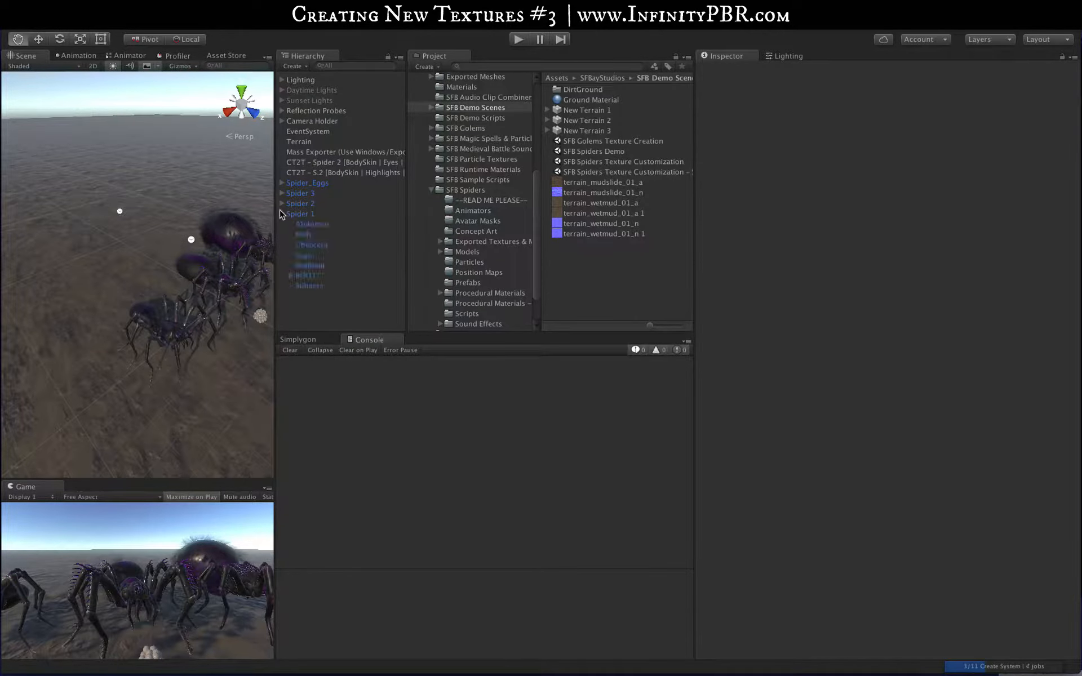
{"action": "left_click", "coordinate": [282, 194]}
{"action": "scroll", "coordinate": [301, 201], "scroll_direction": "down", "scroll_amount": 2}
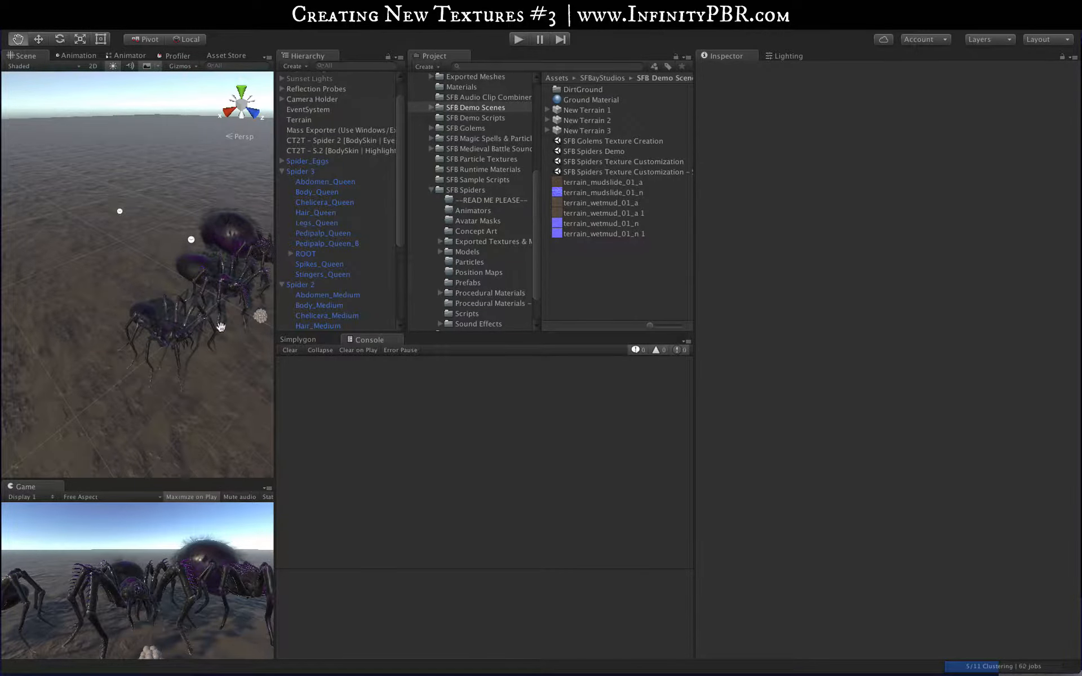
{"action": "left_click_drag", "start_coordinate": [234, 279], "coordinate": [182, 316]}
{"action": "left_click", "coordinate": [309, 181]}
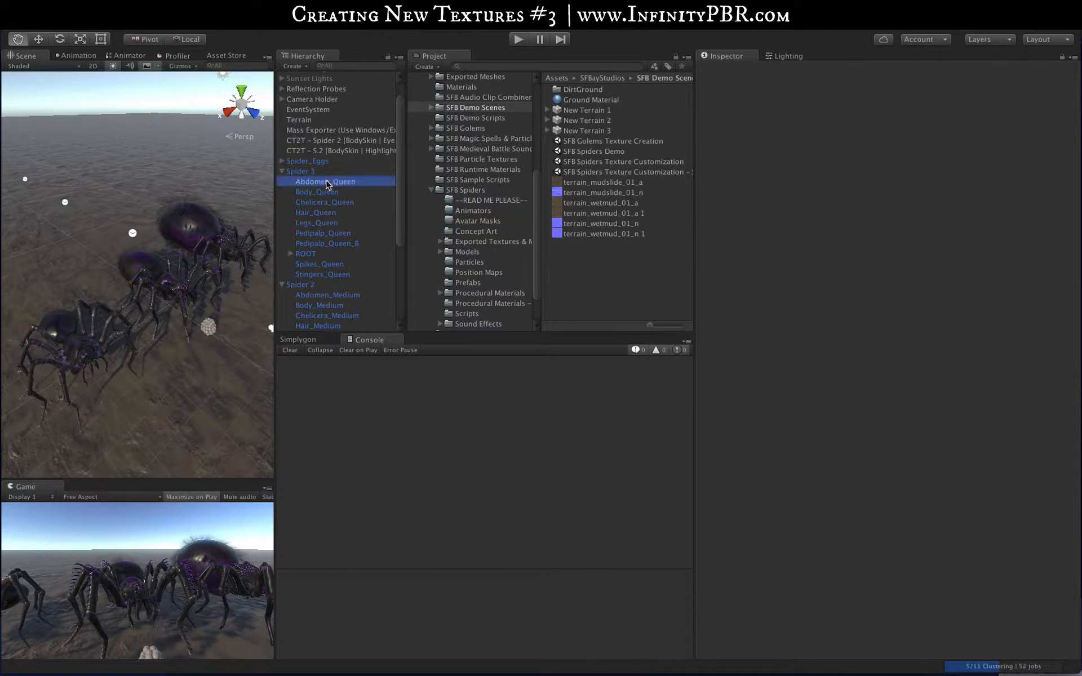
{"action": "left_click", "coordinate": [281, 161]}
{"action": "left_click", "coordinate": [317, 171]}
{"action": "left_click", "coordinate": [319, 181], "text": "shift"}
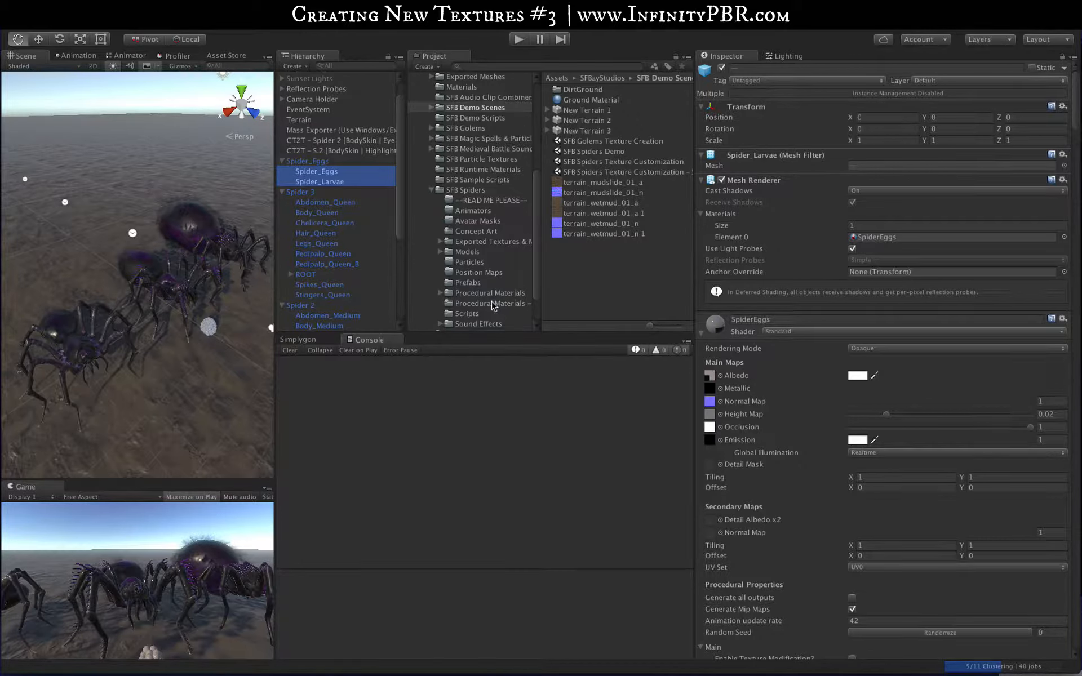
{"action": "left_click", "coordinate": [494, 304]}
{"action": "left_click", "coordinate": [547, 120]}
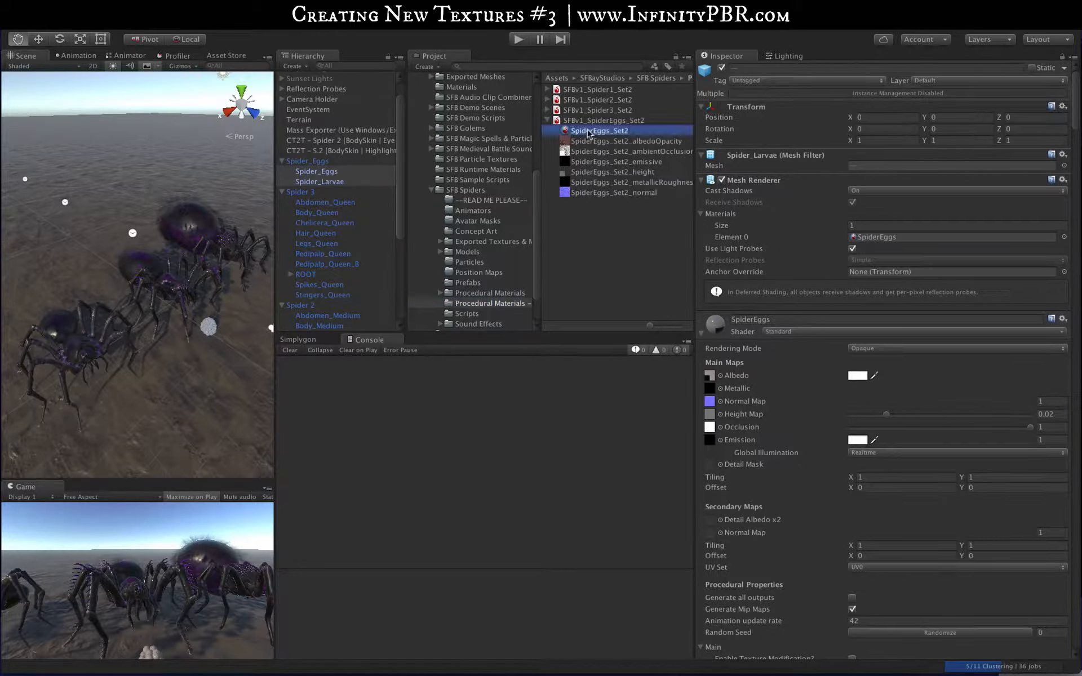
{"action": "left_click_drag", "start_coordinate": [869, 235], "coordinate": [870, 236]}
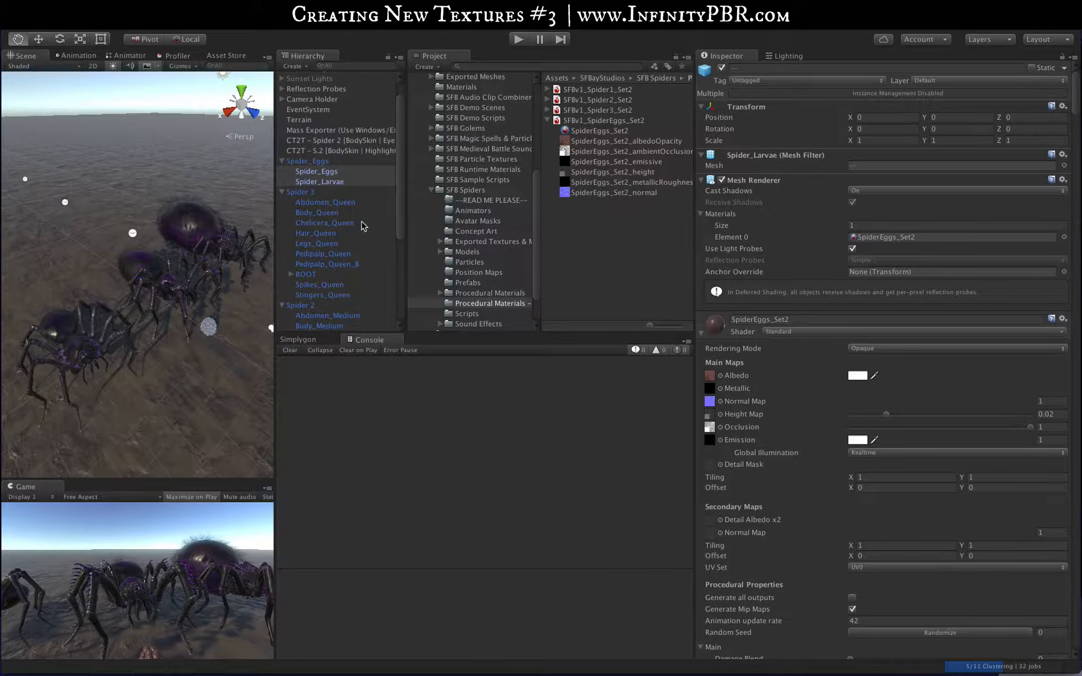
Assign the Spider3_Set2 material to all of Spider 3's Queen body parts except Hair_Queen and ROOT
{"action": "left_click", "coordinate": [311, 201]}
{"action": "left_click", "coordinate": [320, 295], "text": "shift"}
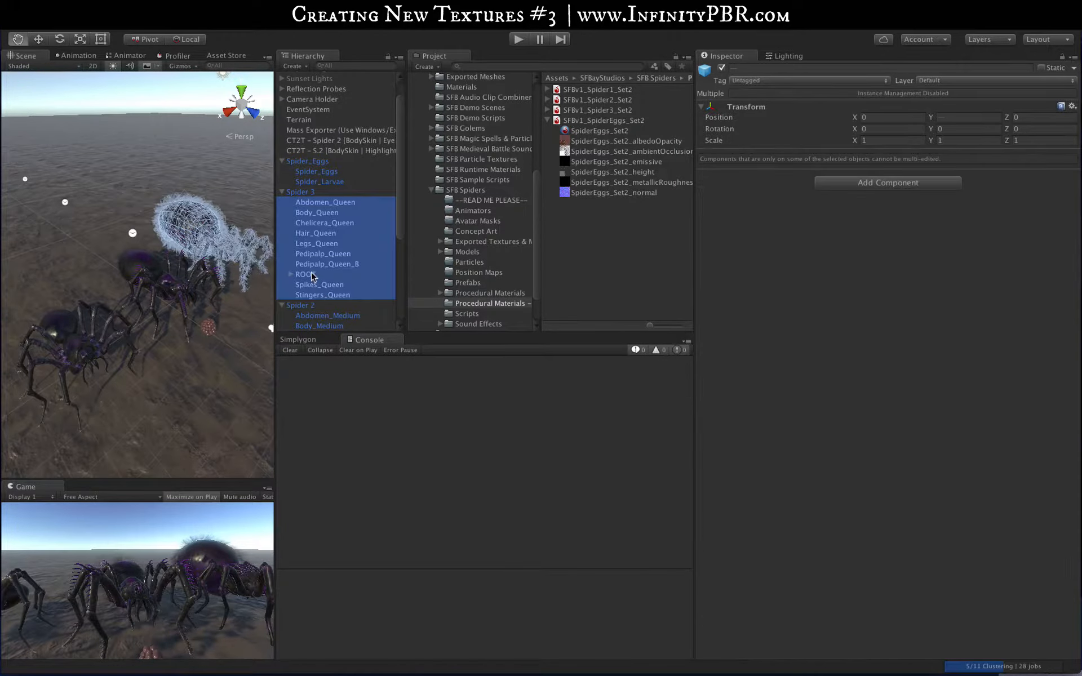
{"action": "left_click", "coordinate": [305, 274], "text": "super"}
{"action": "left_click", "coordinate": [313, 234], "text": "super"}
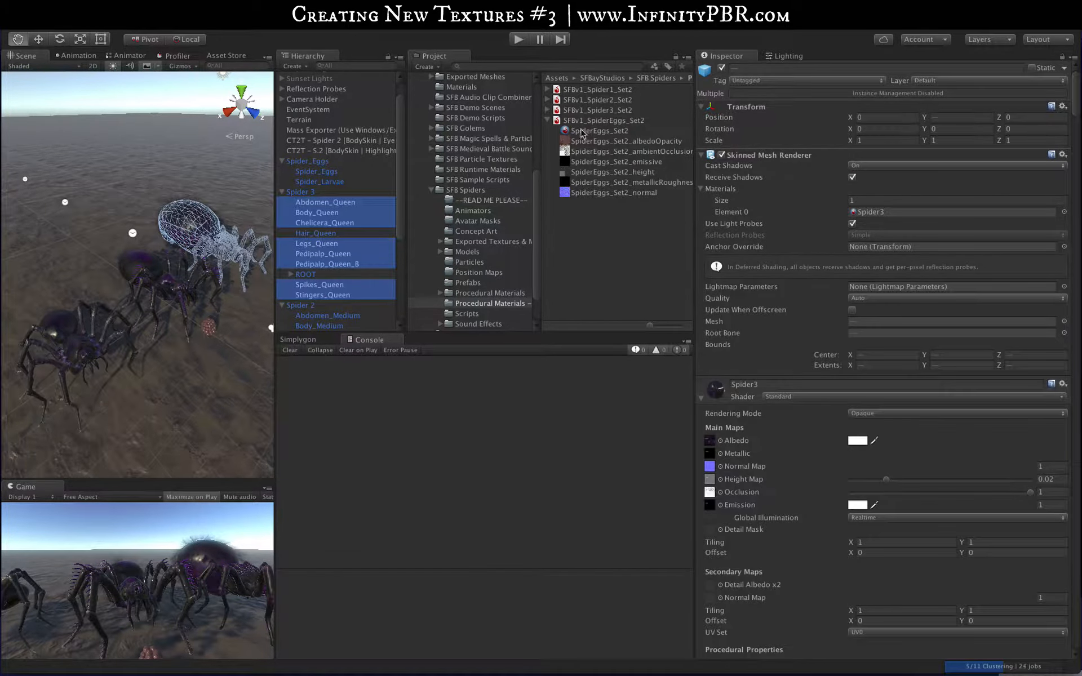
{"action": "left_click", "coordinate": [547, 120]}
{"action": "left_click", "coordinate": [546, 109]}
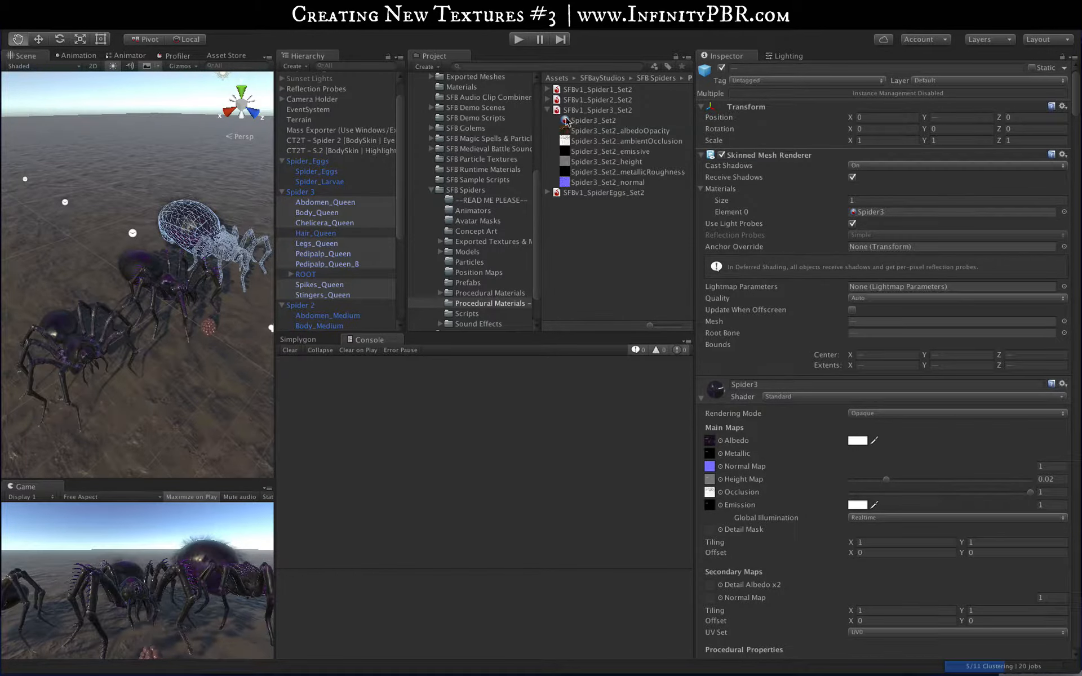
{"action": "left_click_drag", "start_coordinate": [566, 121], "coordinate": [888, 216]}
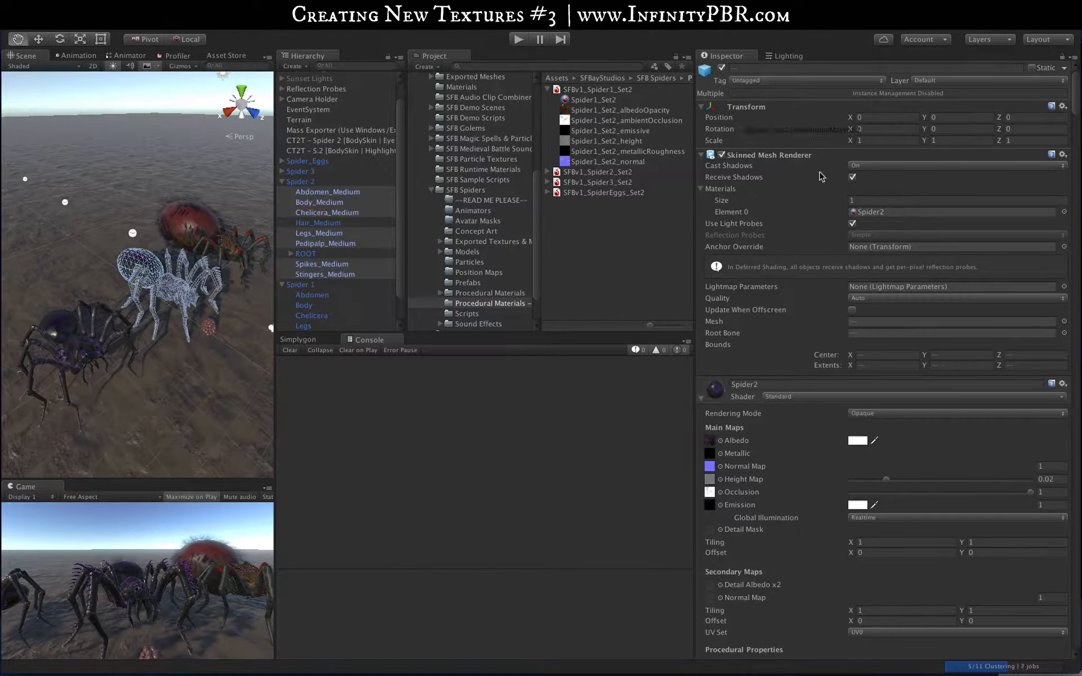
Assign the Spider2_Set2 material to Spider 2's body parts and Spider1_Set2 to Spider 1's, leaving out the hair and ROOT
{"action": "left_click_drag", "start_coordinate": [593, 182], "coordinate": [884, 206]}
{"action": "left_click_drag", "start_coordinate": [884, 207], "coordinate": [884, 208]}
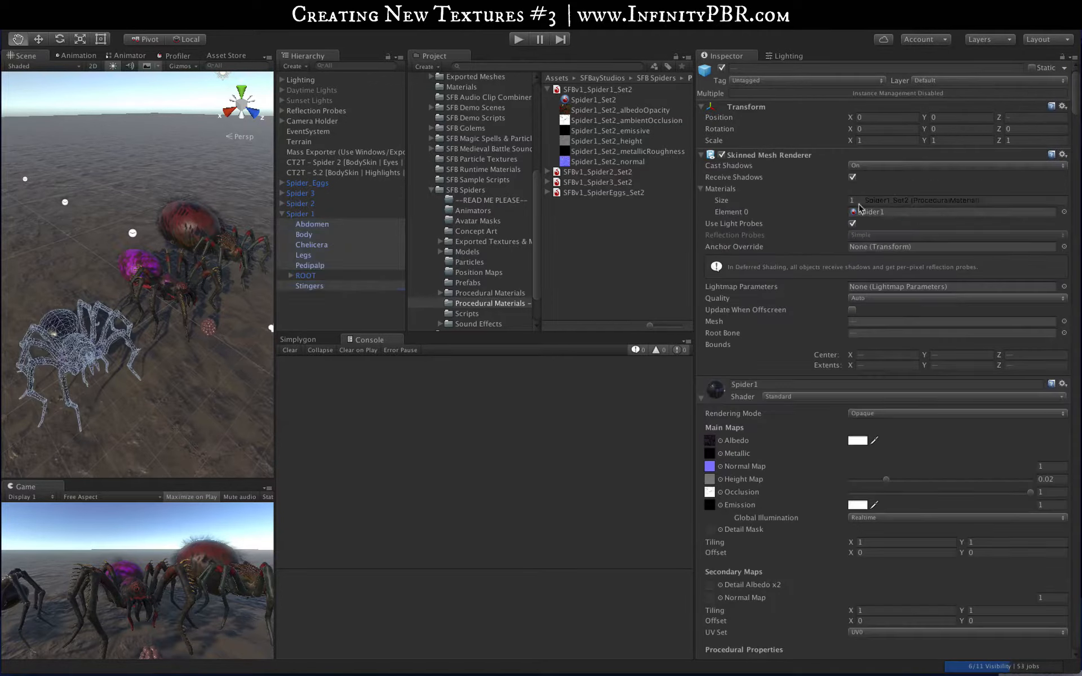
{"action": "left_click", "coordinate": [282, 214]}
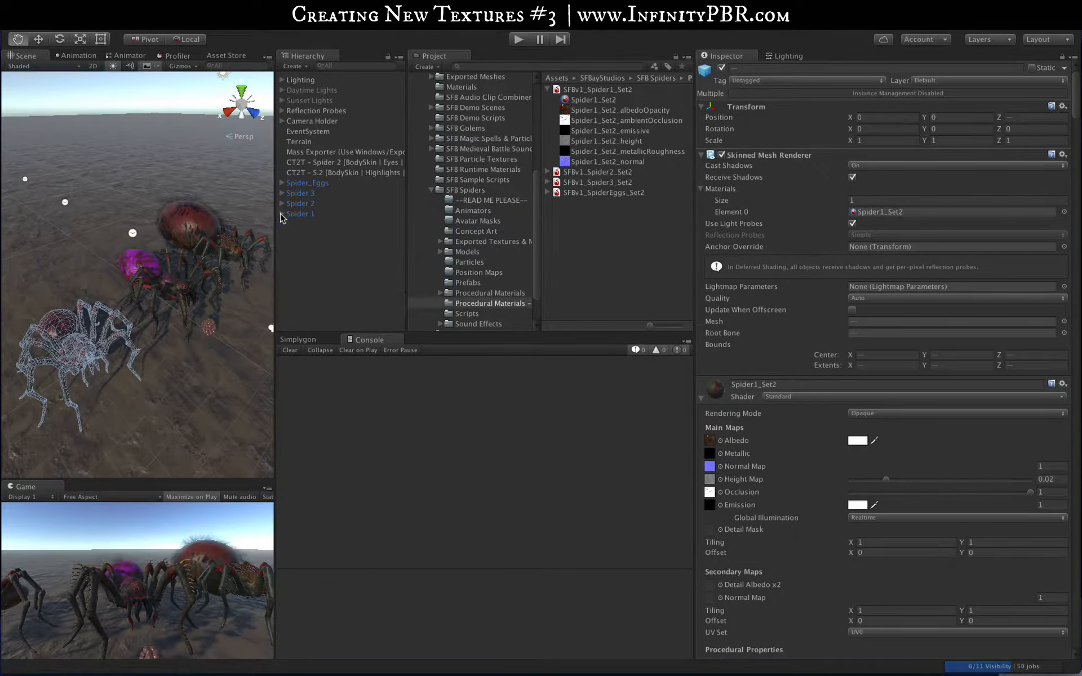
Reset the Spider2_Set2 procedural material to its default properties
{"action": "left_click", "coordinate": [290, 204]}
{"action": "left_click", "coordinate": [547, 90]}
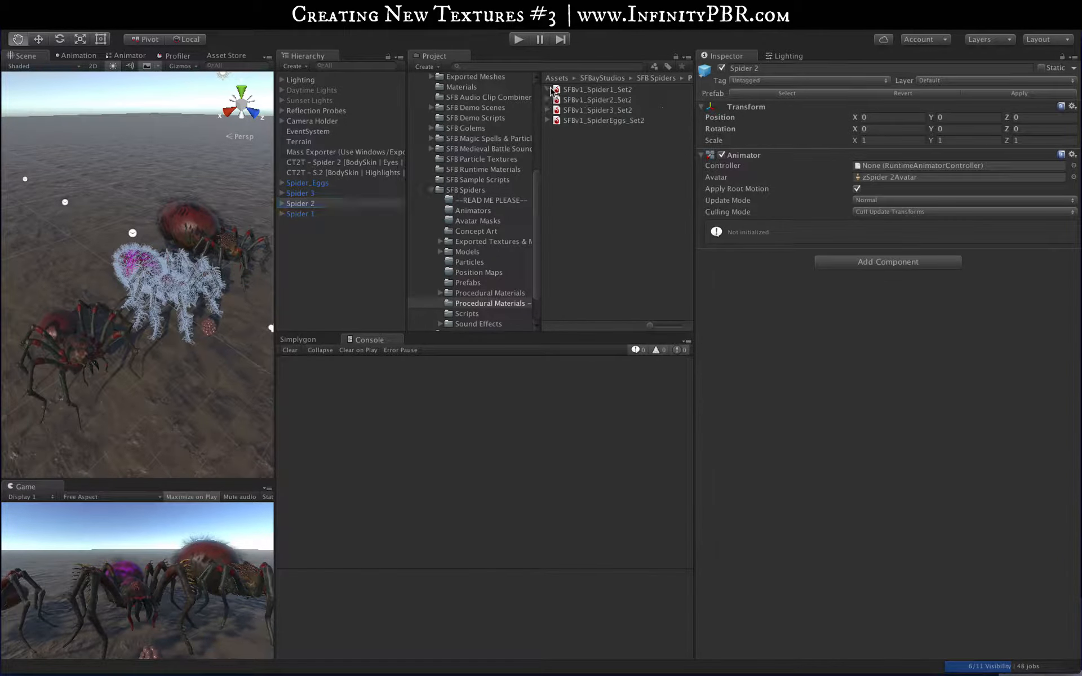
{"action": "left_click", "coordinate": [548, 100]}
{"action": "left_click", "coordinate": [608, 110]}
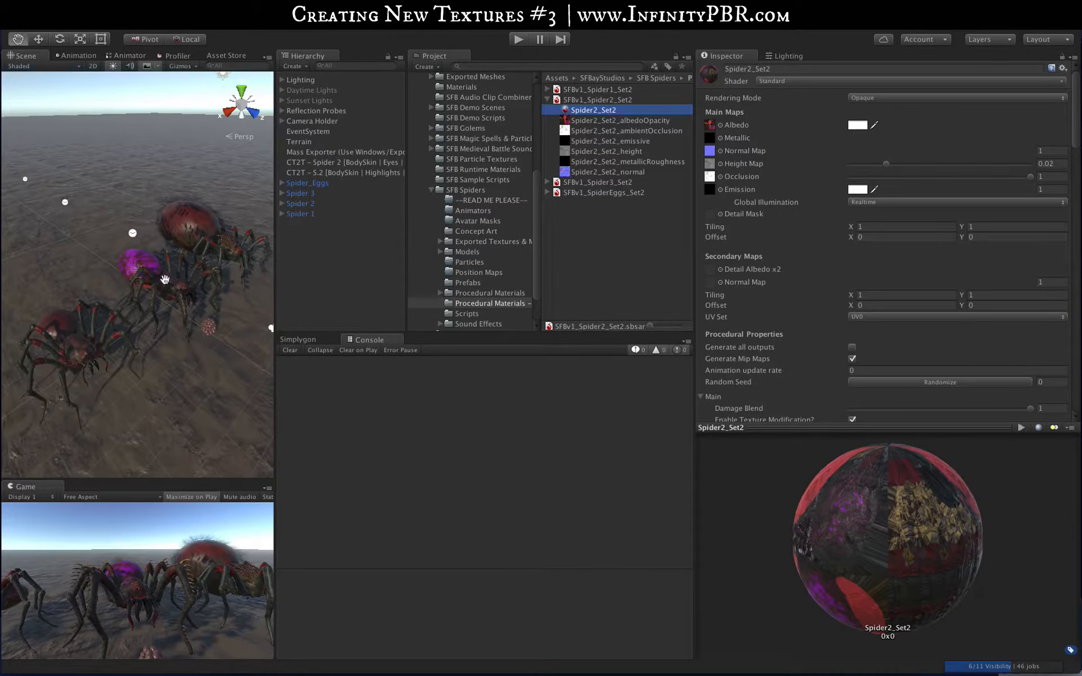
{"action": "scroll", "coordinate": [145, 251], "scroll_direction": "up", "scroll_amount": 2}
{"action": "mouse_move", "coordinate": [125, 297]}
{"action": "left_mouse_down", "text": "alt"}
{"action": "mouse_move", "coordinate": [169, 262]}
{"action": "mouse_move", "coordinate": [133, 286]}
{"action": "mouse_move", "coordinate": [124, 276]}
{"action": "left_mouse_up", "text": "alt"}
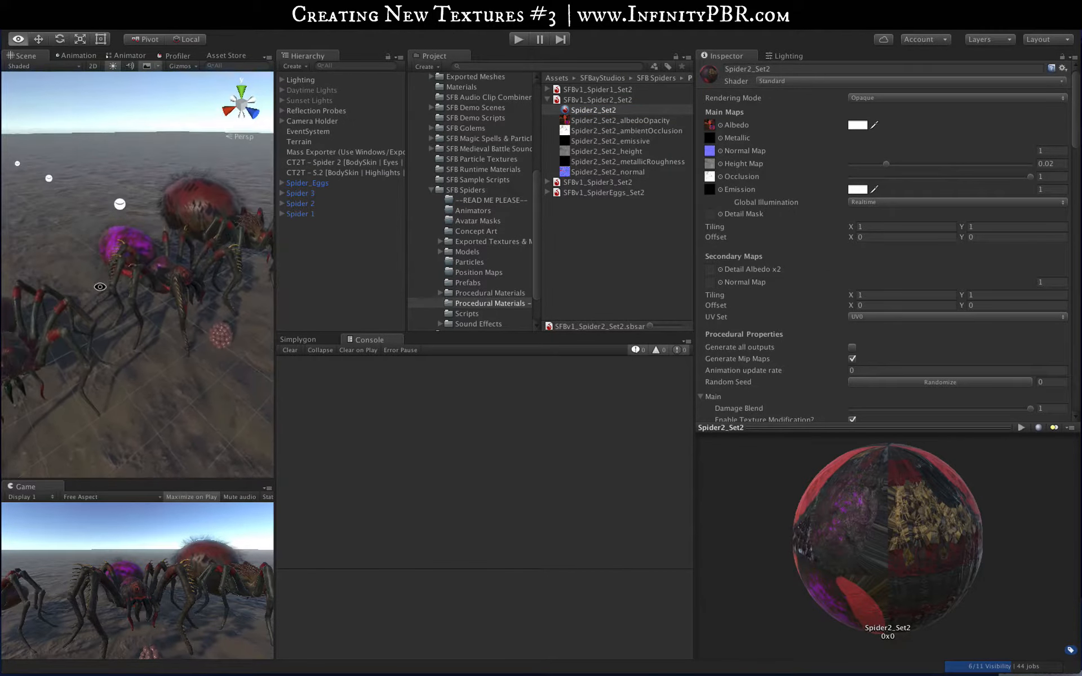
{"action": "left_click", "coordinate": [1063, 68]}
{"action": "left_click", "coordinate": [930, 101]}
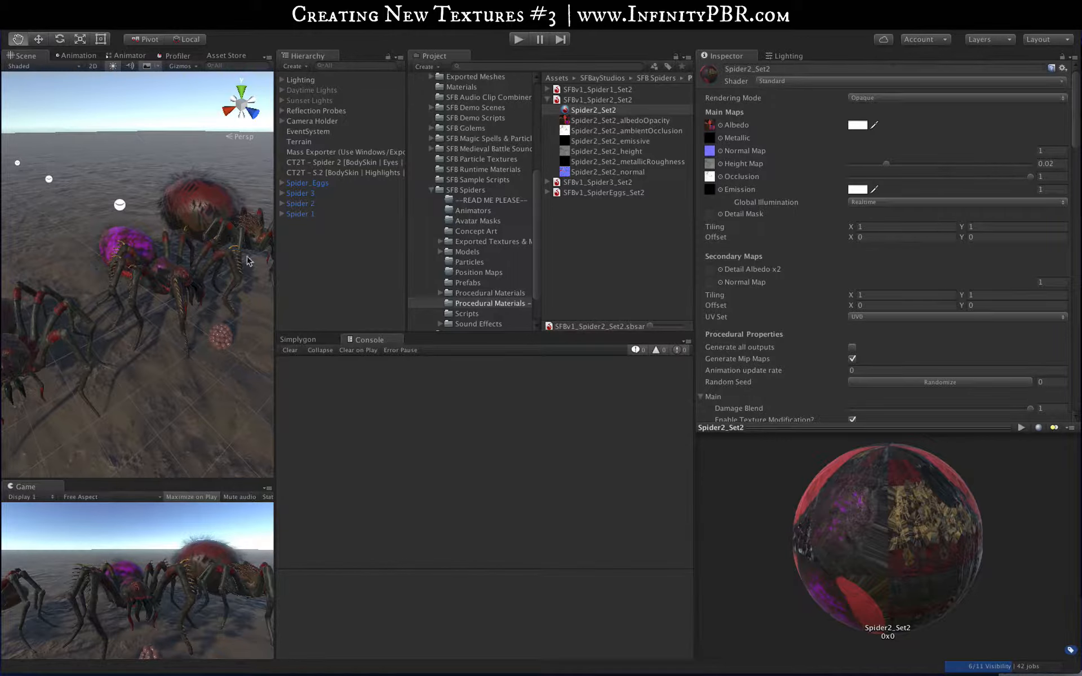
Examine the spider eggs up close and test the SpiderEggs_Set2 material's Damage Blend, returning it to 0
{"action": "left_click_drag", "start_coordinate": [122, 328], "coordinate": [63, 327], "text": "alt"}
{"action": "scroll", "coordinate": [63, 327], "scroll_direction": "up", "scroll_amount": 5}
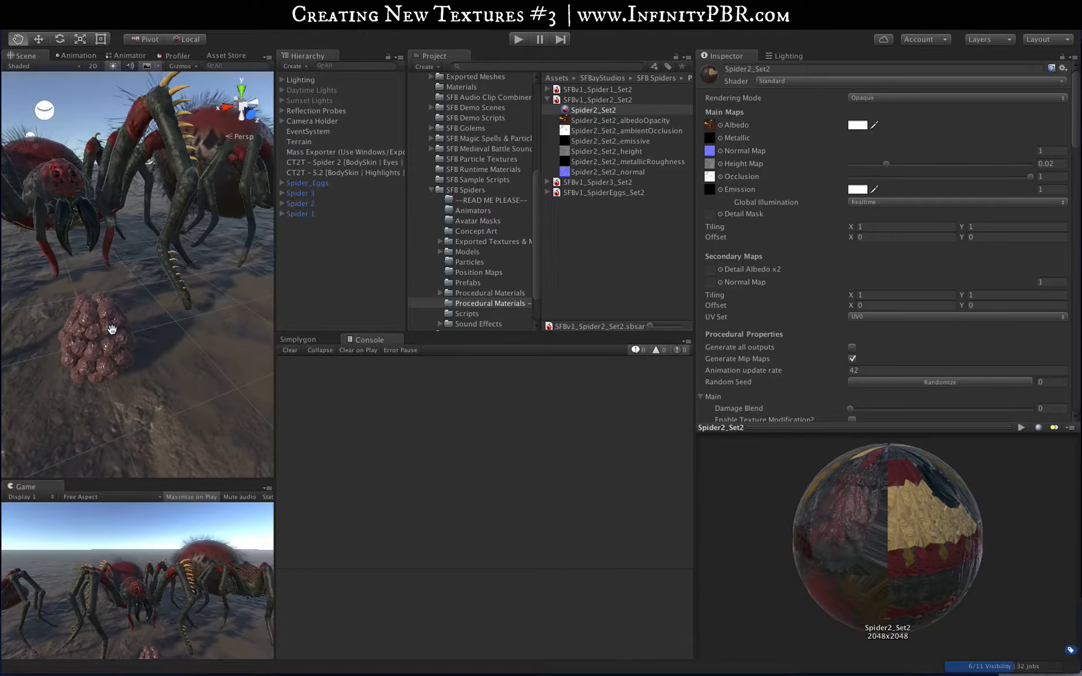
{"action": "scroll", "coordinate": [113, 330], "scroll_direction": "down", "scroll_amount": 3}
{"action": "left_click_drag", "start_coordinate": [112, 356], "coordinate": [115, 354], "text": "alt"}
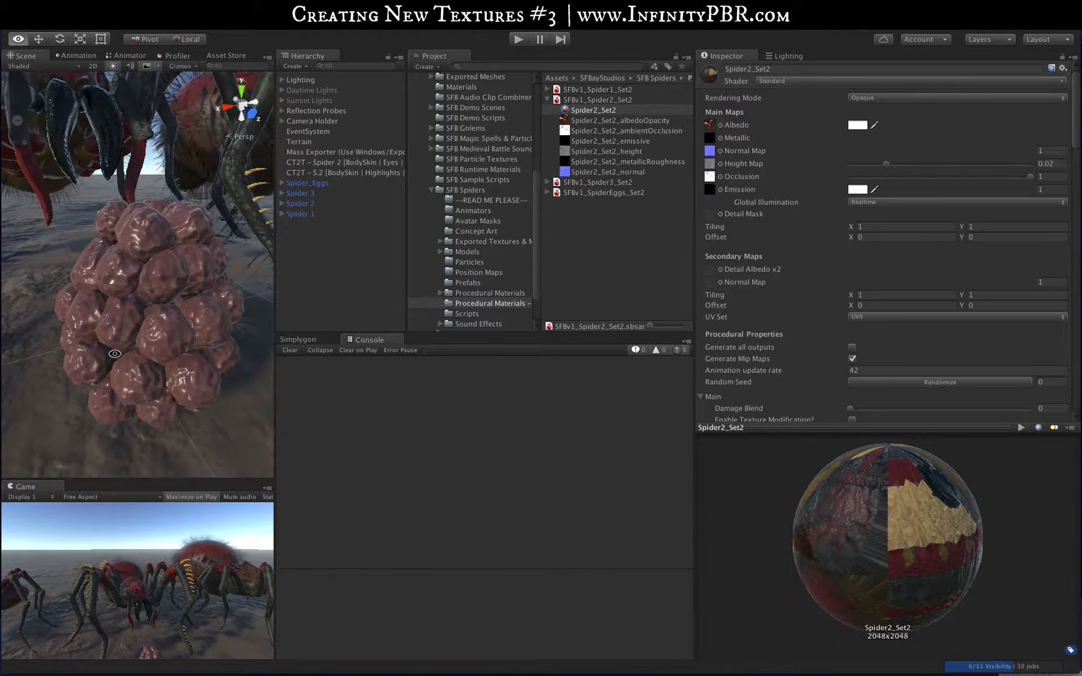
{"action": "left_click", "coordinate": [547, 193]}
{"action": "left_click", "coordinate": [591, 203]}
{"action": "scroll", "coordinate": [855, 248], "scroll_direction": "down", "scroll_amount": 5}
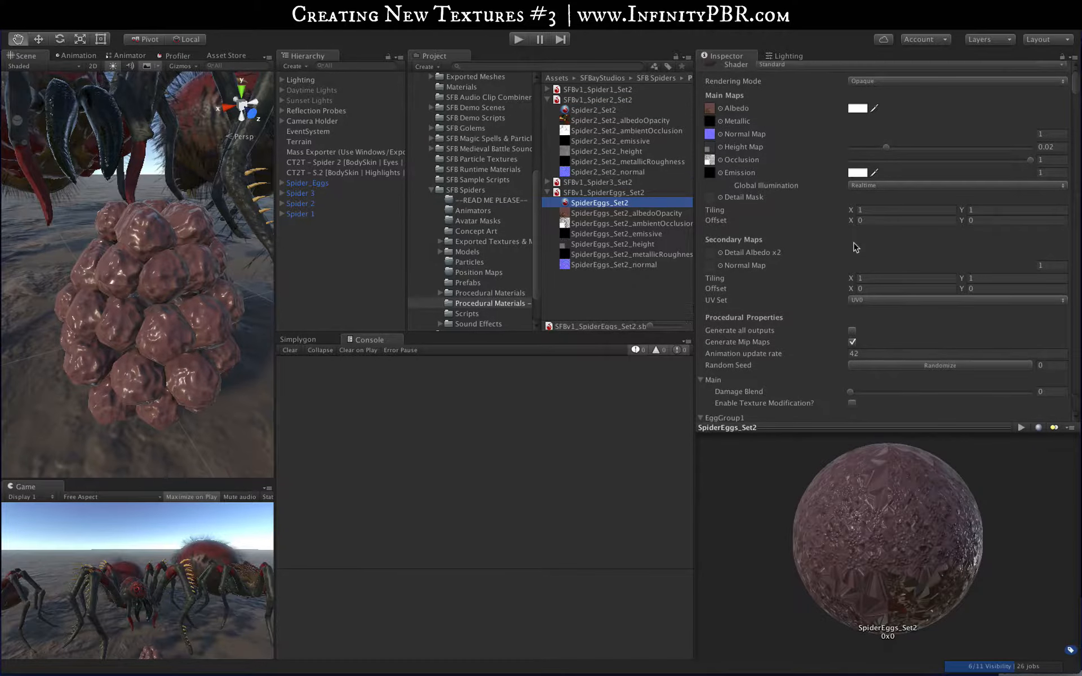
{"action": "scroll", "coordinate": [856, 243], "scroll_direction": "up", "scroll_amount": 5}
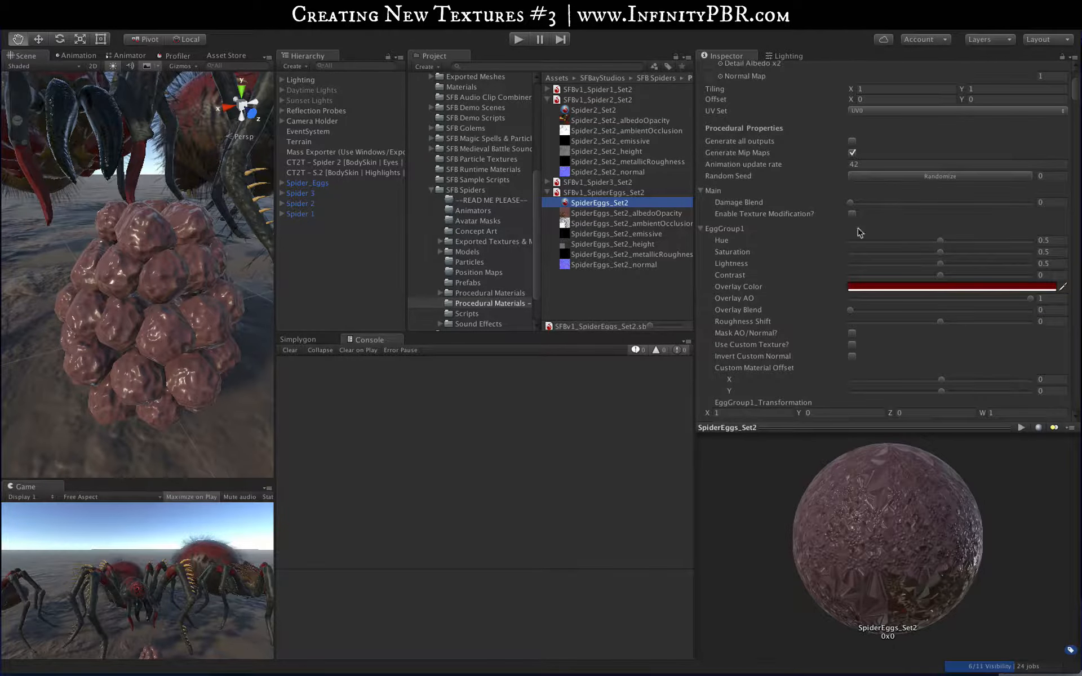
{"action": "left_click_drag", "start_coordinate": [1030, 203], "coordinate": [1024, 206]}
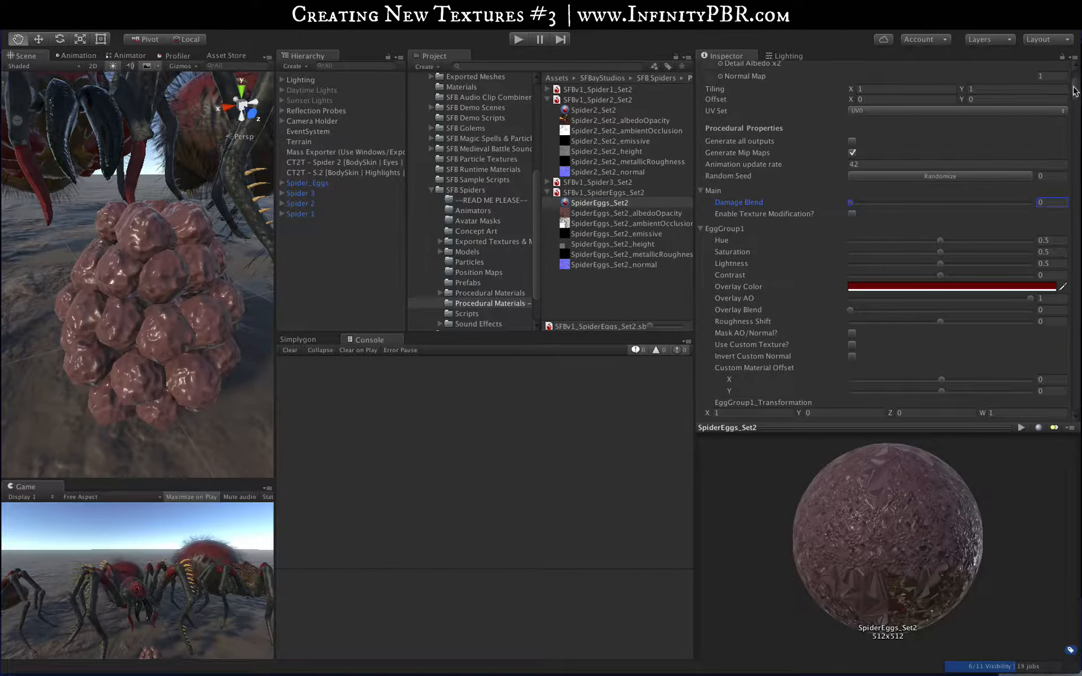
Set the target width and height of SpiderEggs_Set2's generated textures to 1024
{"action": "scroll", "coordinate": [1072, 255], "scroll_direction": "down", "scroll_amount": 10}
{"action": "scroll", "coordinate": [1069, 366], "scroll_direction": "down", "scroll_amount": 15}
{"action": "scroll", "coordinate": [1068, 366], "scroll_direction": "down", "scroll_amount": 8}
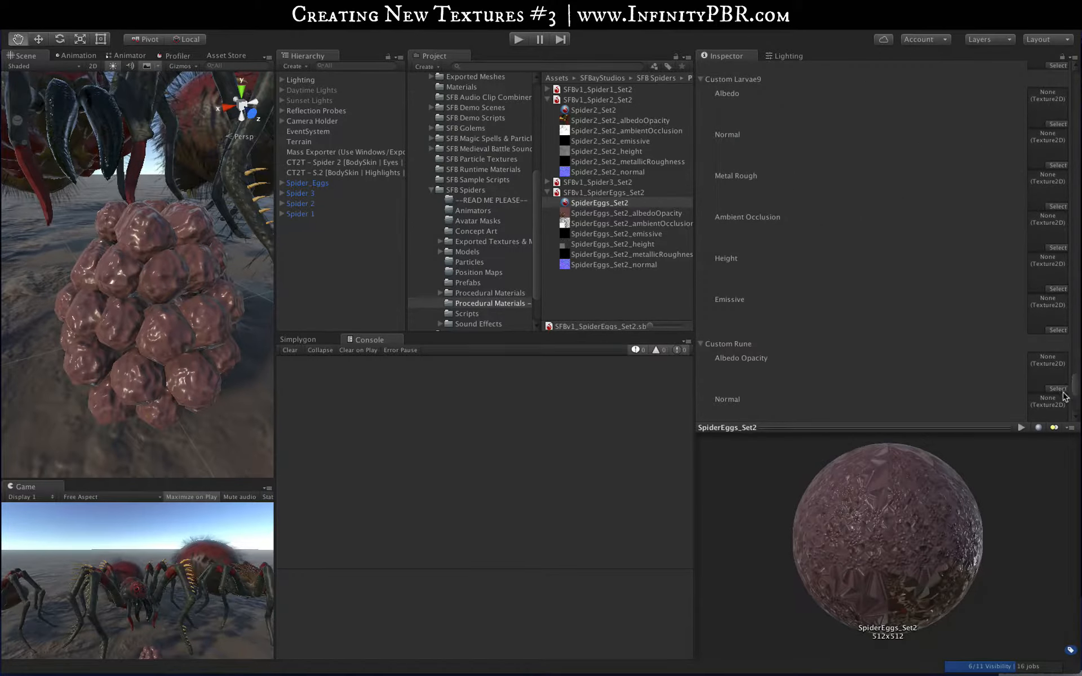
{"action": "left_click", "coordinate": [874, 362]}
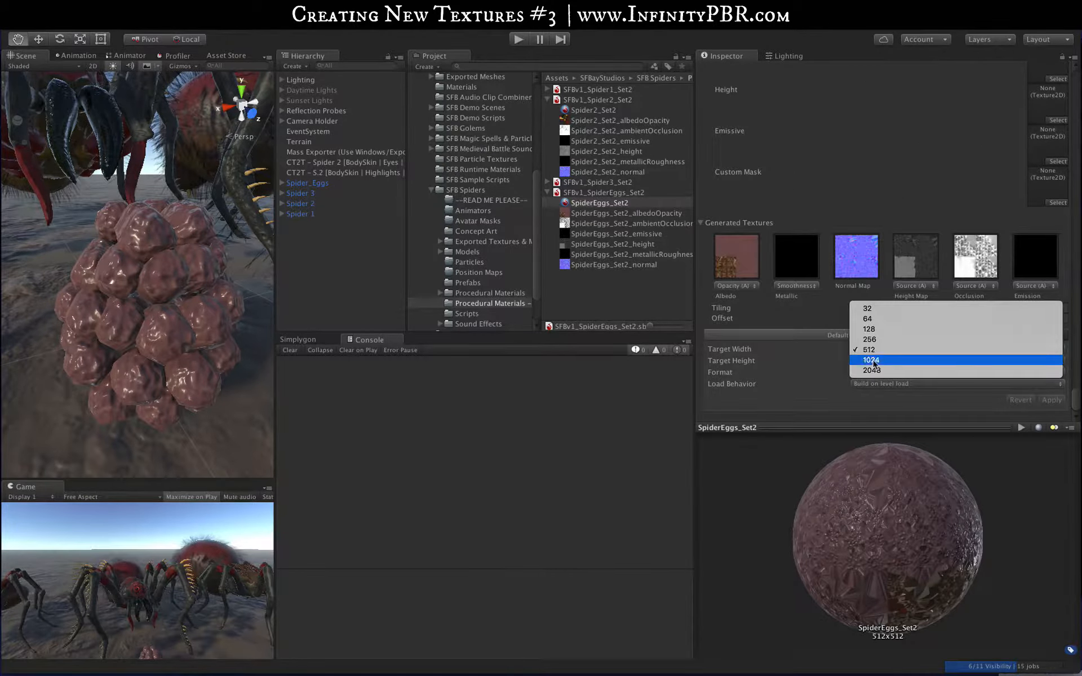
{"action": "left_click", "coordinate": [874, 364]}
{"action": "left_click", "coordinate": [871, 362]}
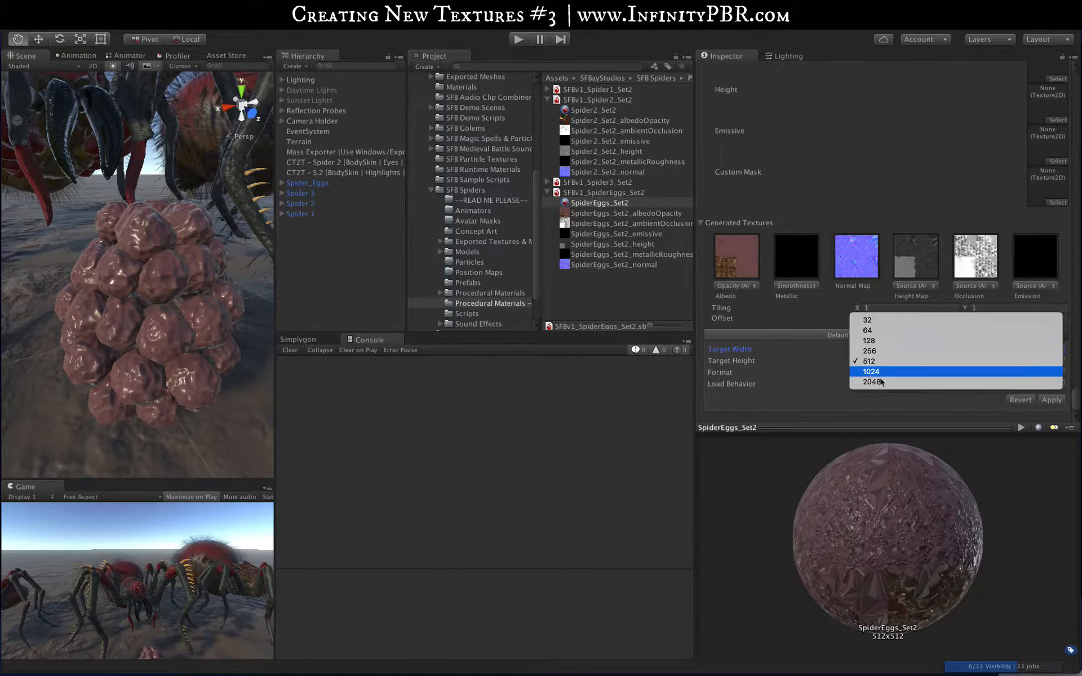
{"action": "left_click", "coordinate": [874, 372]}
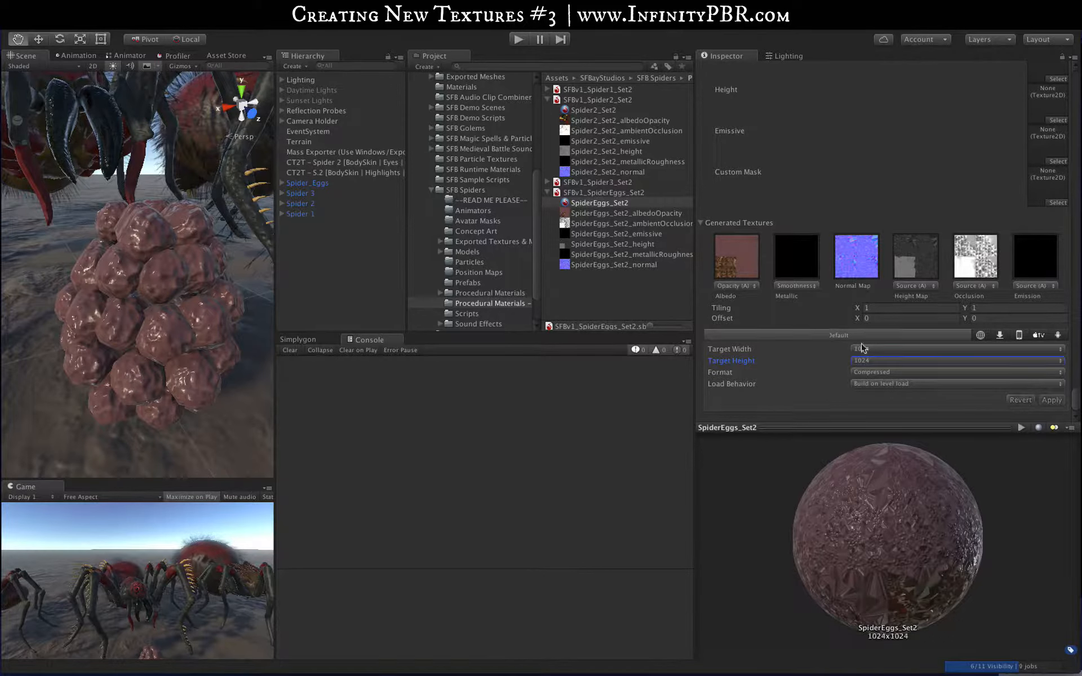
Preview SpiderEggs_Set2's Damage Blend near full strength at the new texture size, then return it to 0
{"action": "left_click_drag", "start_coordinate": [1080, 140], "coordinate": [1077, 91]}
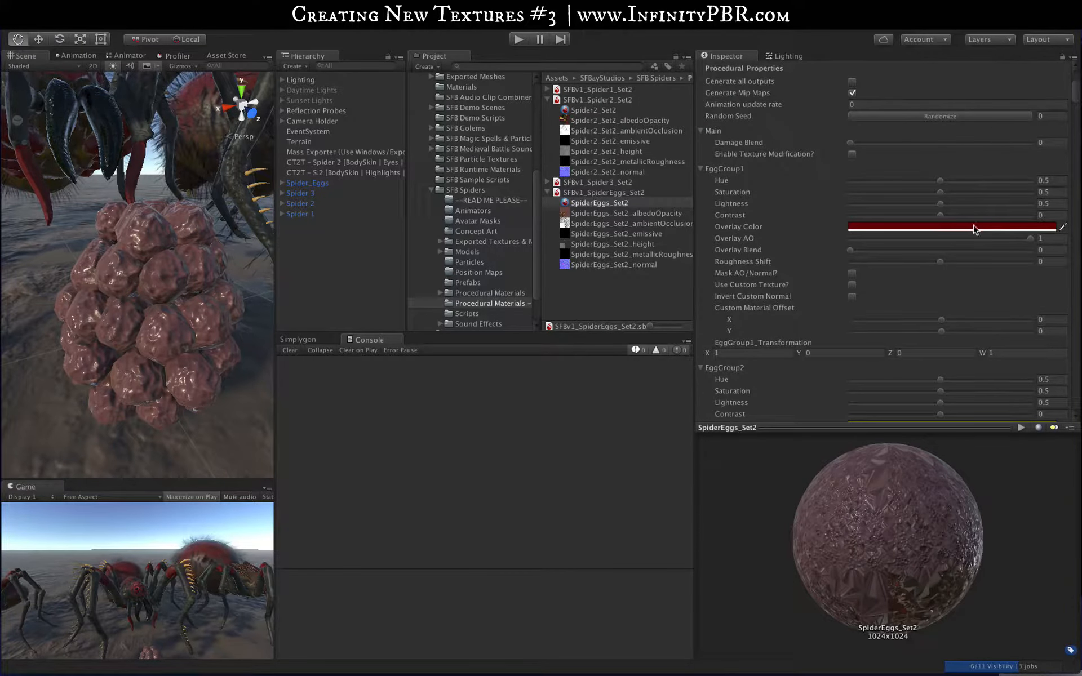
{"action": "left_click", "coordinate": [1029, 143]}
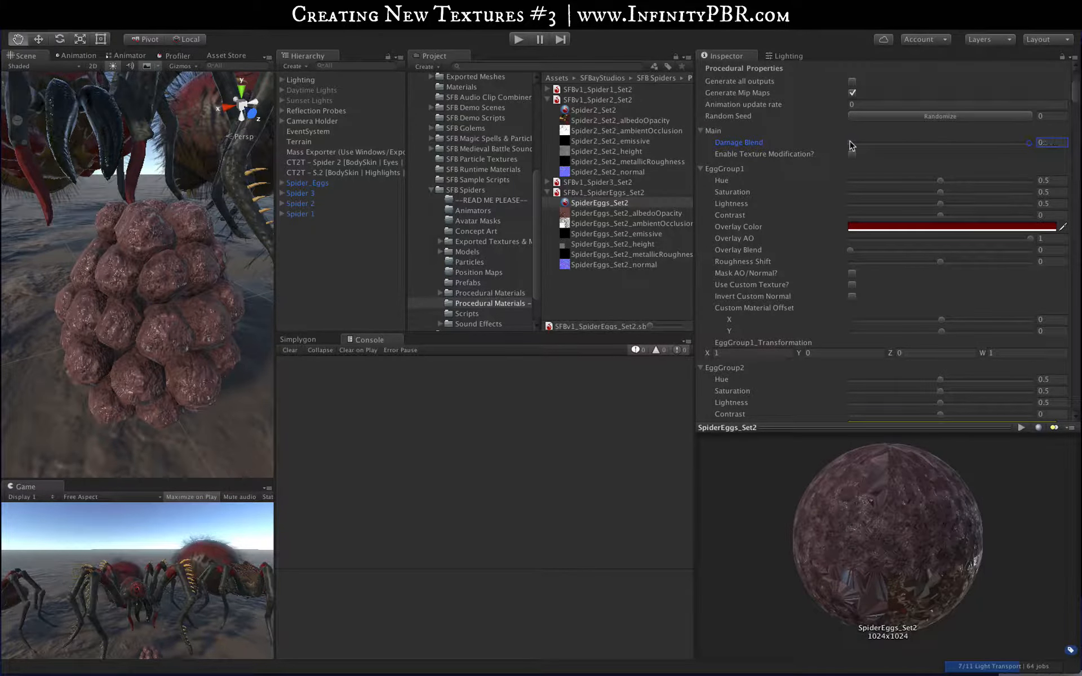
{"action": "left_click", "coordinate": [851, 144]}
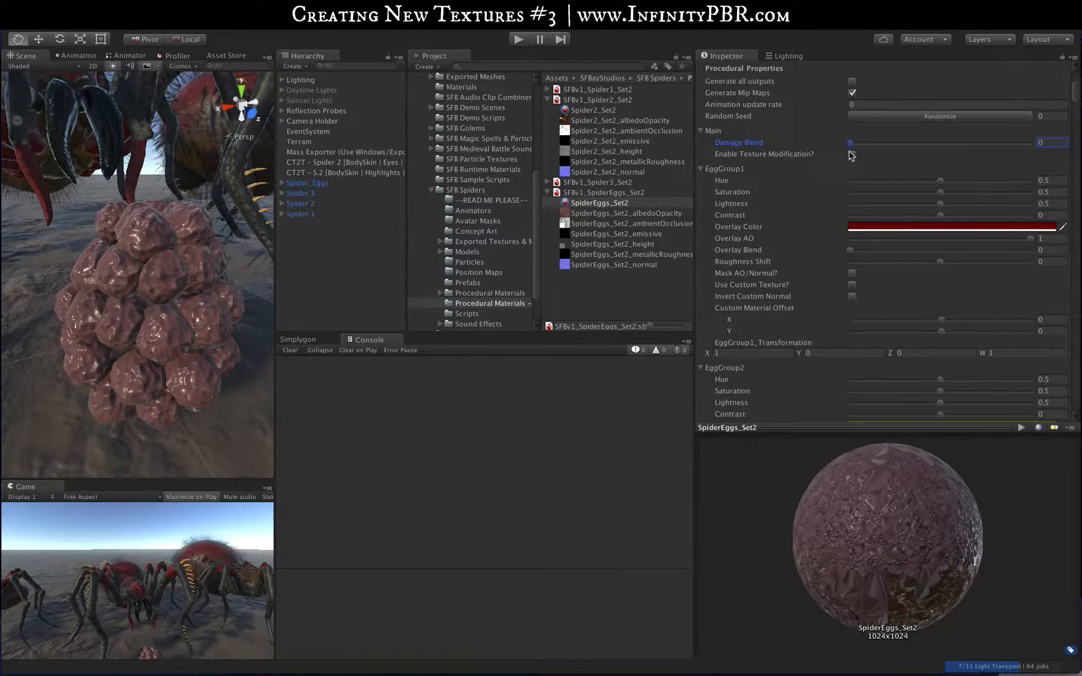
Enable texture modification on SpiderEggs_Set2 and test the hues of EggGroup1 and EggGroup2, lowering EggGroup2's to 0.386
{"action": "left_click", "coordinate": [851, 153]}
{"action": "left_click", "coordinate": [1013, 180]}
{"action": "scroll", "coordinate": [906, 220], "scroll_direction": "down", "scroll_amount": 6}
{"action": "left_click", "coordinate": [920, 205]}
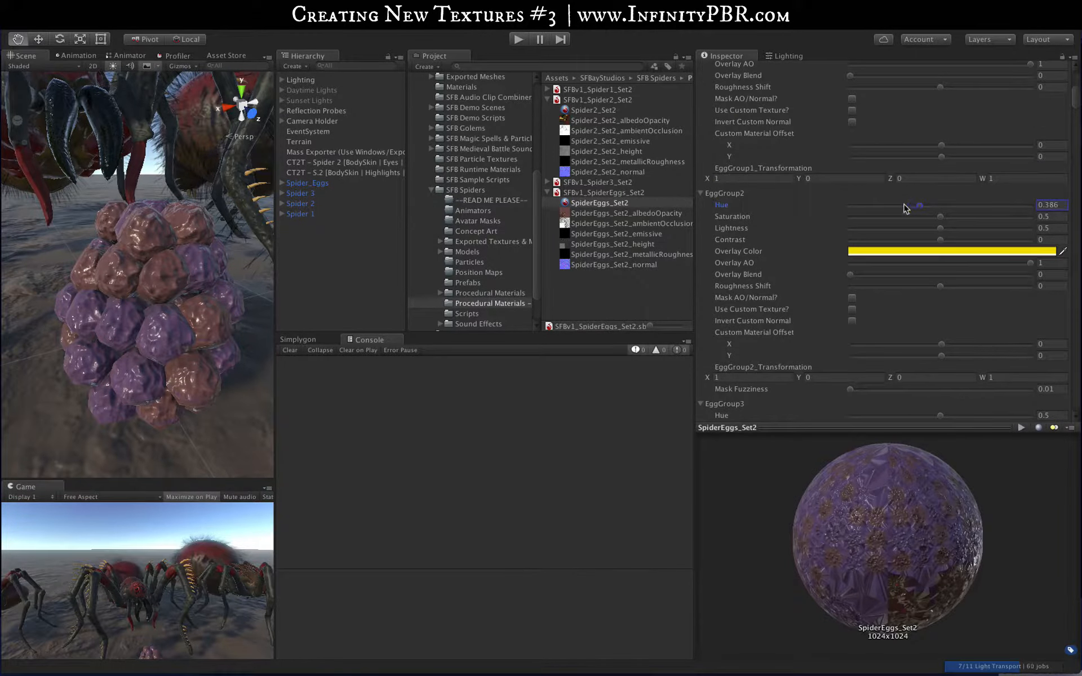
{"action": "scroll", "coordinate": [970, 113], "scroll_direction": "up", "scroll_amount": 10}
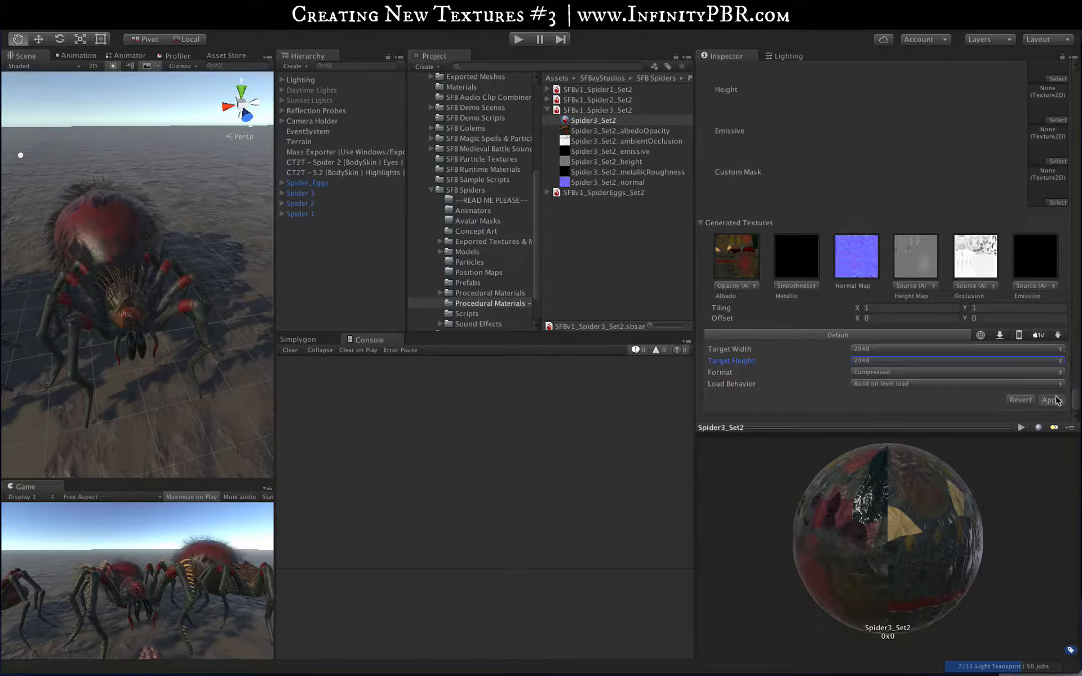
Apply the 2048 target width and height to Spider3_Set2's textures and test its Damage Blend at 0.989
{"action": "left_click", "coordinate": [1058, 400]}
{"action": "left_click", "coordinate": [1028, 140]}
{"action": "scroll", "coordinate": [145, 249], "scroll_direction": "up", "scroll_amount": 5}
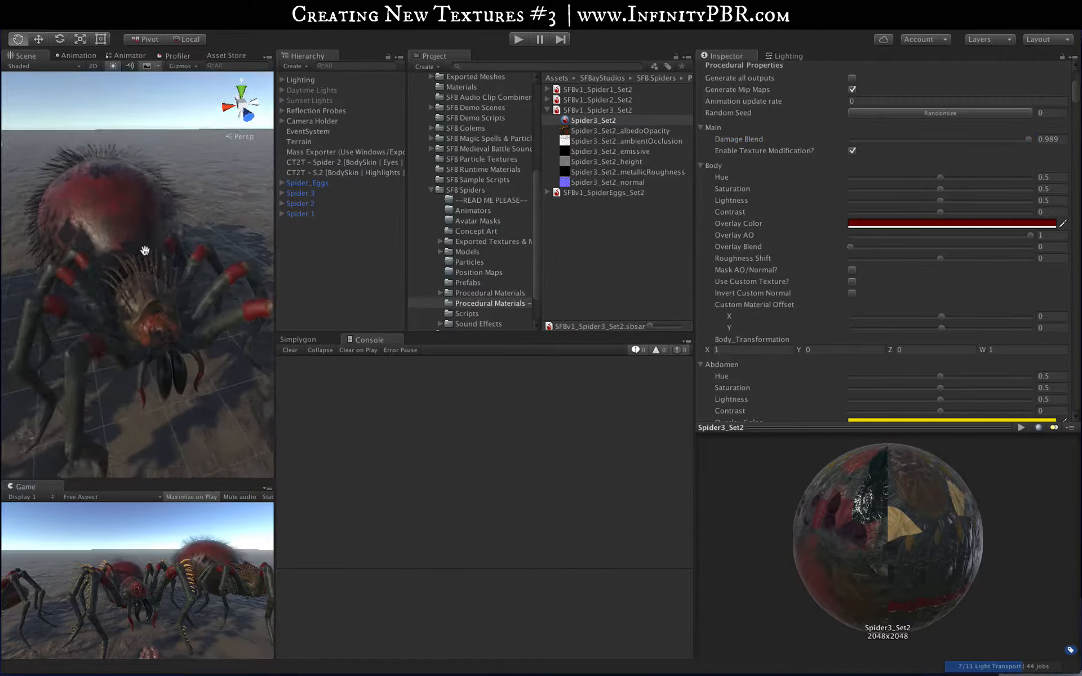
{"action": "left_click_drag", "start_coordinate": [145, 249], "coordinate": [175, 289], "text": "alt"}
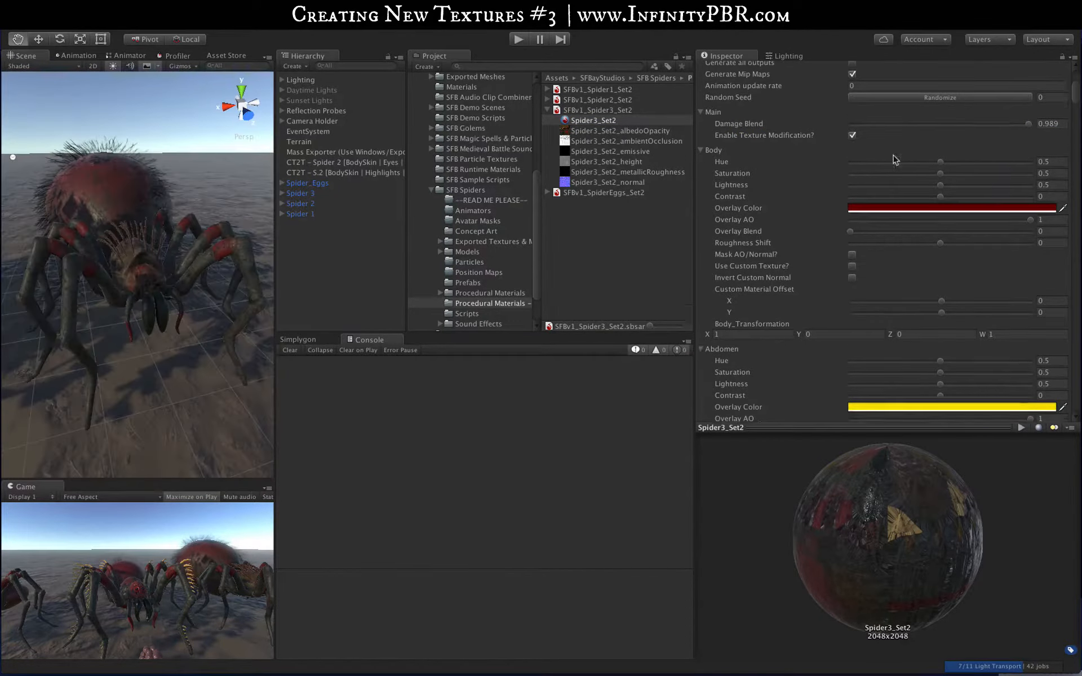
Test Spider3_Set2's color controls by raising Body lightness to 0.754 and Pedipalp2 lightness to 0.668
{"action": "scroll", "coordinate": [894, 163], "scroll_direction": "down", "scroll_amount": 2}
{"action": "left_click_drag", "start_coordinate": [940, 174], "coordinate": [985, 172]}
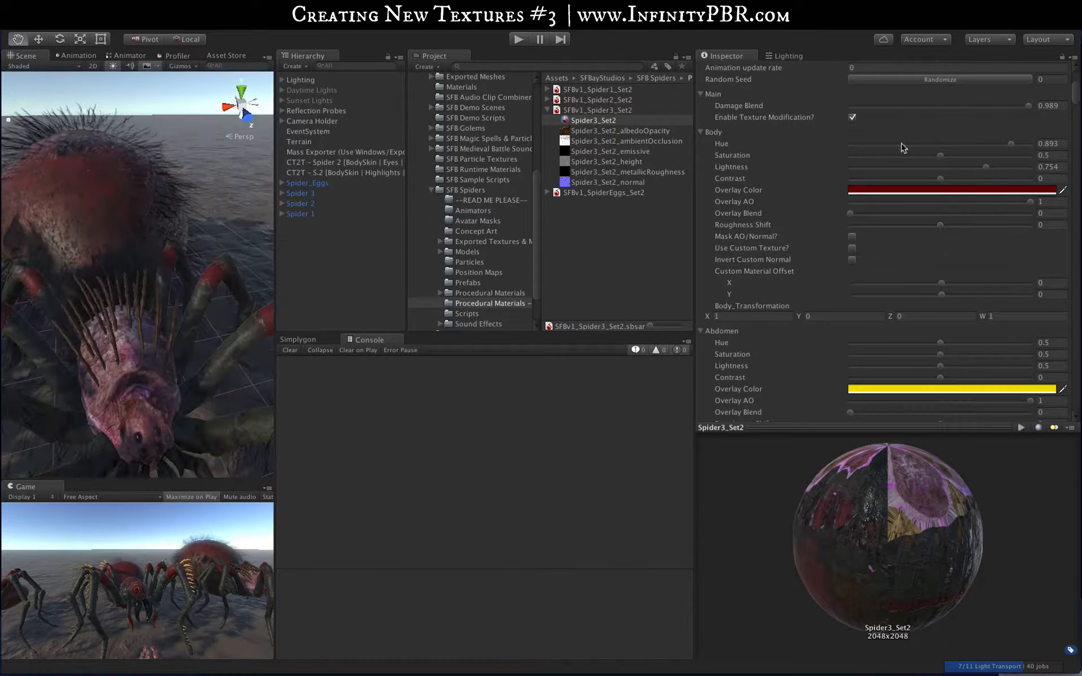
{"action": "scroll", "coordinate": [929, 258], "scroll_direction": "down", "scroll_amount": 5}
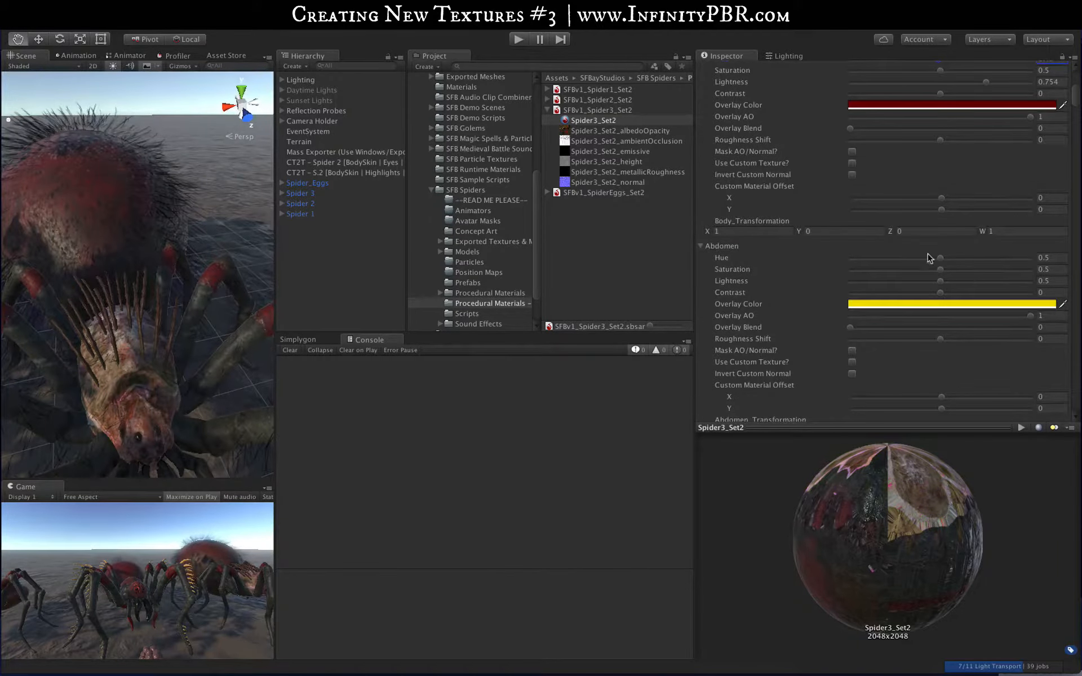
{"action": "scroll", "coordinate": [935, 270], "scroll_direction": "down", "scroll_amount": 10}
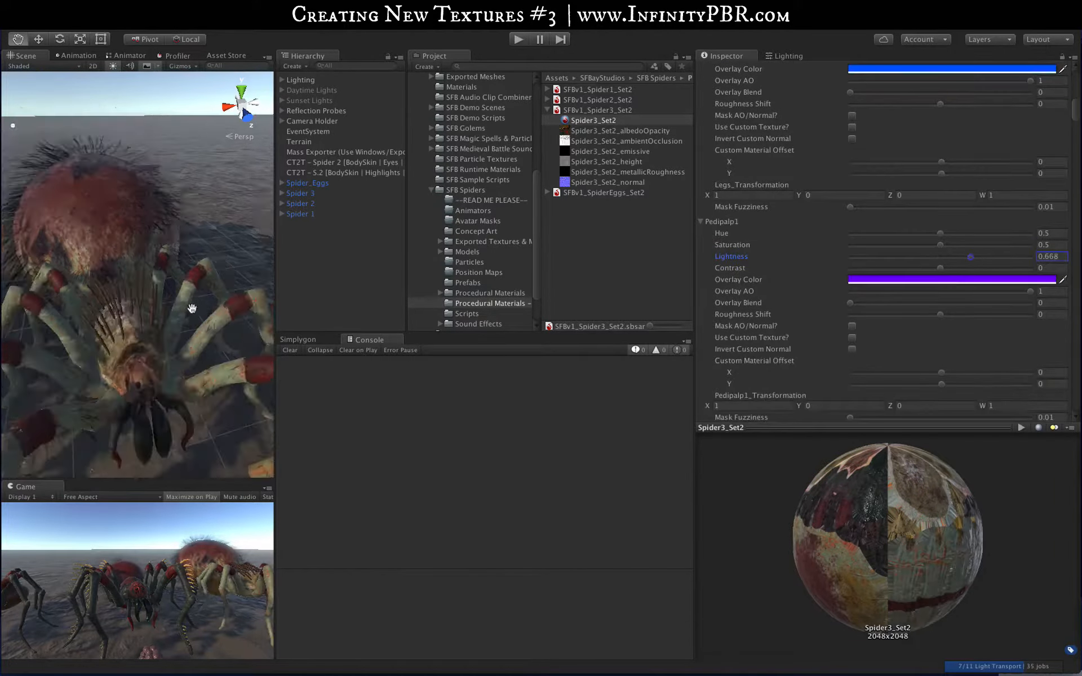
{"action": "left_click_drag", "start_coordinate": [940, 344], "coordinate": [969, 346]}
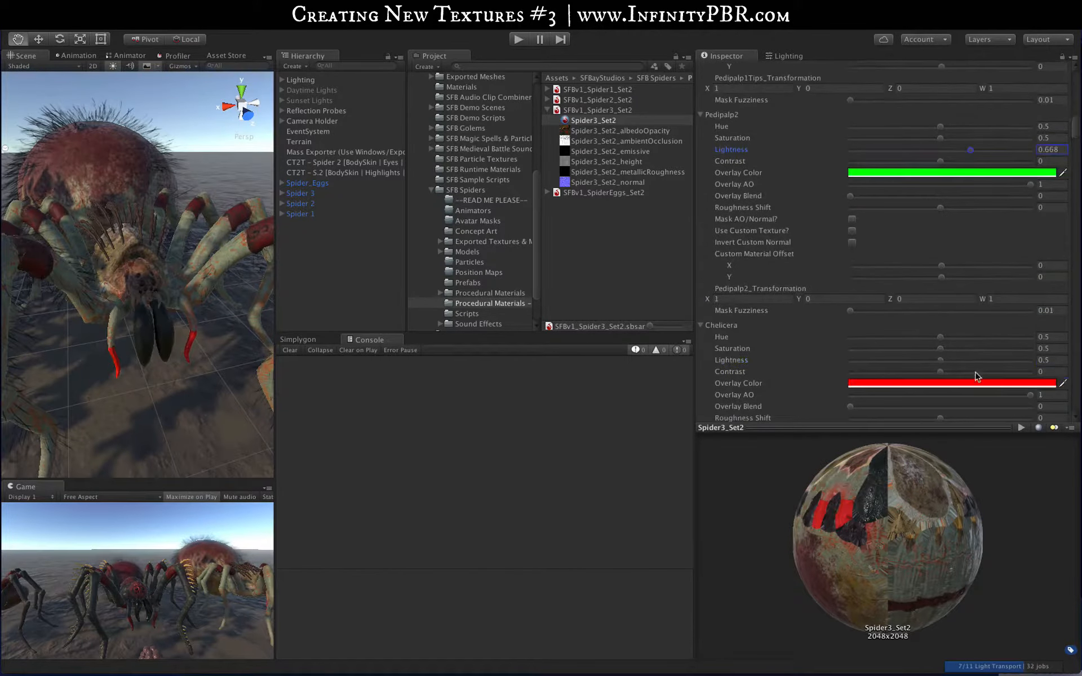
Test Spider3_Set2's LegConnections lightness at 0.686, Topside hue at 0.754 and lightness at 0.718, and HeadAccent Overlay Blend at 0.679
{"action": "scroll", "coordinate": [974, 332], "scroll_direction": "down", "scroll_amount": 10}
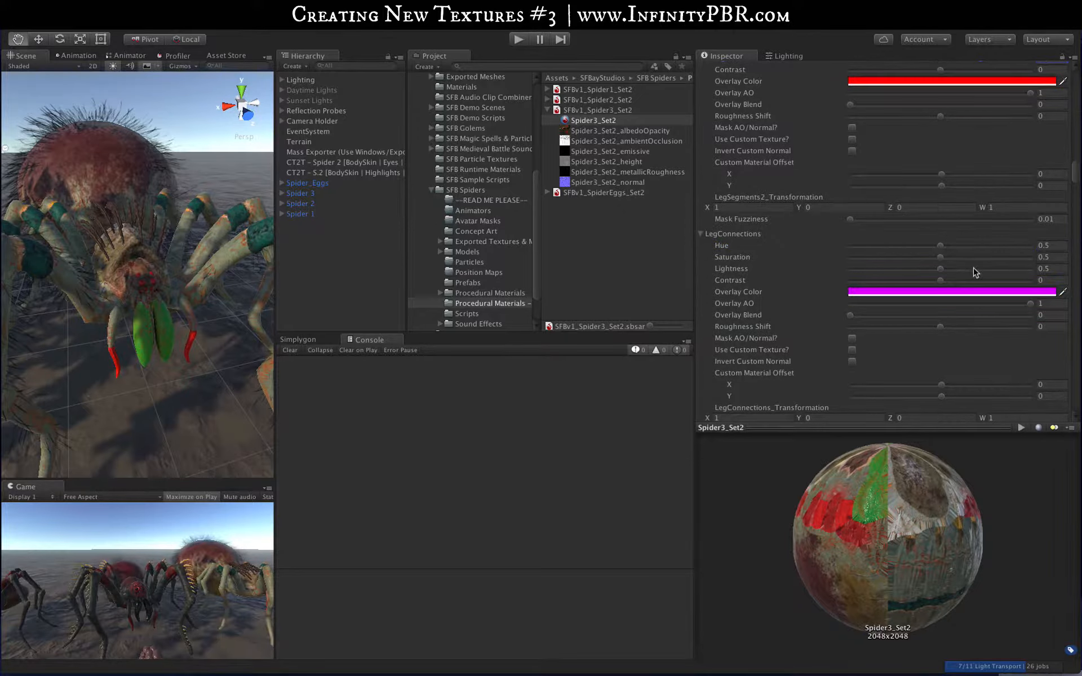
{"action": "scroll", "coordinate": [961, 288], "scroll_direction": "down", "scroll_amount": 5}
{"action": "left_click_drag", "start_coordinate": [173, 226], "coordinate": [172, 272], "text": "alt"}
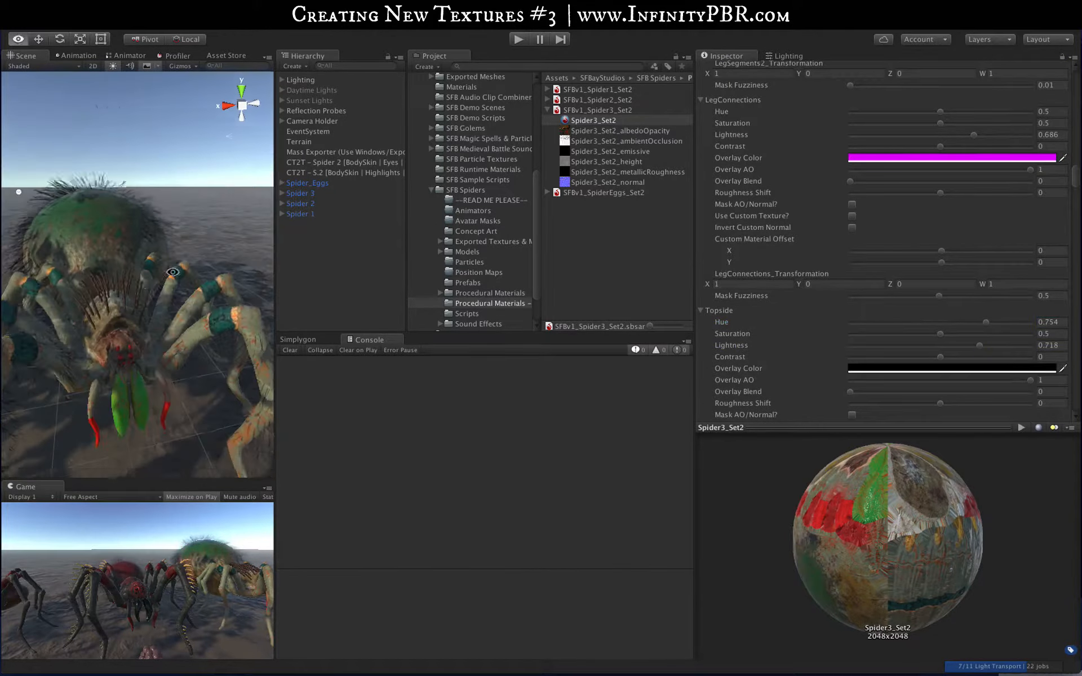
{"action": "middle_click_drag", "start_coordinate": [111, 304], "coordinate": [111, 326]}
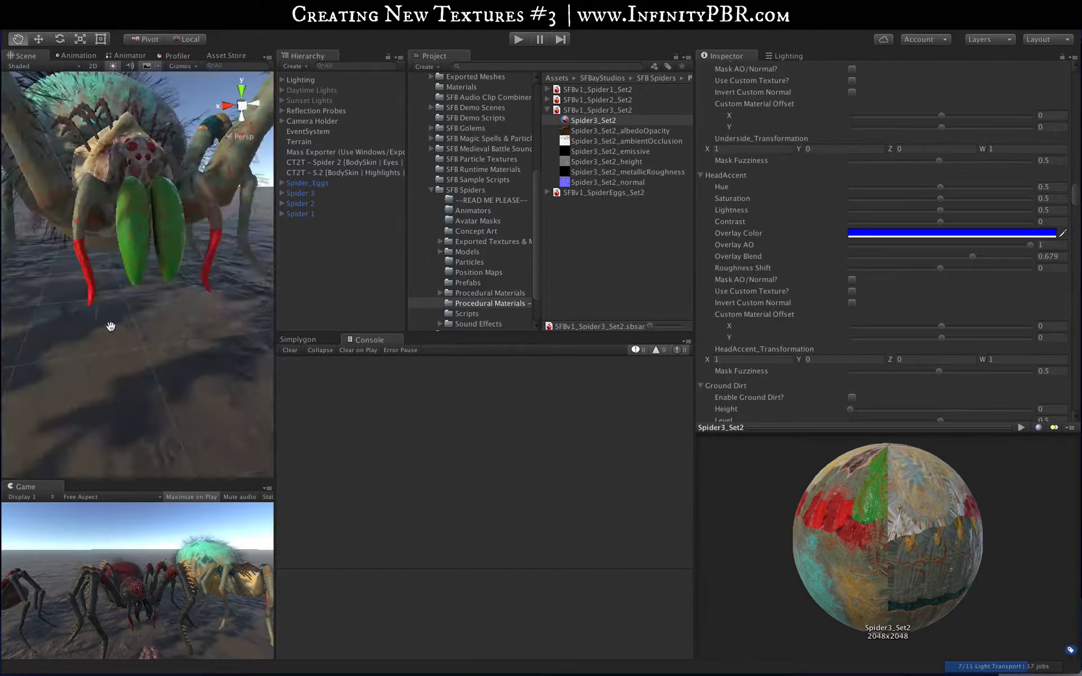
Reset the Spider3_Set2 procedural material to its default properties
{"action": "scroll", "coordinate": [140, 330], "scroll_direction": "up", "scroll_amount": 10}
{"action": "mouse_move", "coordinate": [140, 331]}
{"action": "left_mouse_down", "text": "alt"}
{"action": "mouse_move", "coordinate": [186, 316]}
{"action": "mouse_move", "coordinate": [140, 331]}
{"action": "left_mouse_up", "text": "alt"}
{"action": "scroll", "coordinate": [1014, 186], "scroll_direction": "up", "scroll_amount": 20}
{"action": "left_click", "coordinate": [1063, 68]}
{"action": "left_click", "coordinate": [951, 103]}
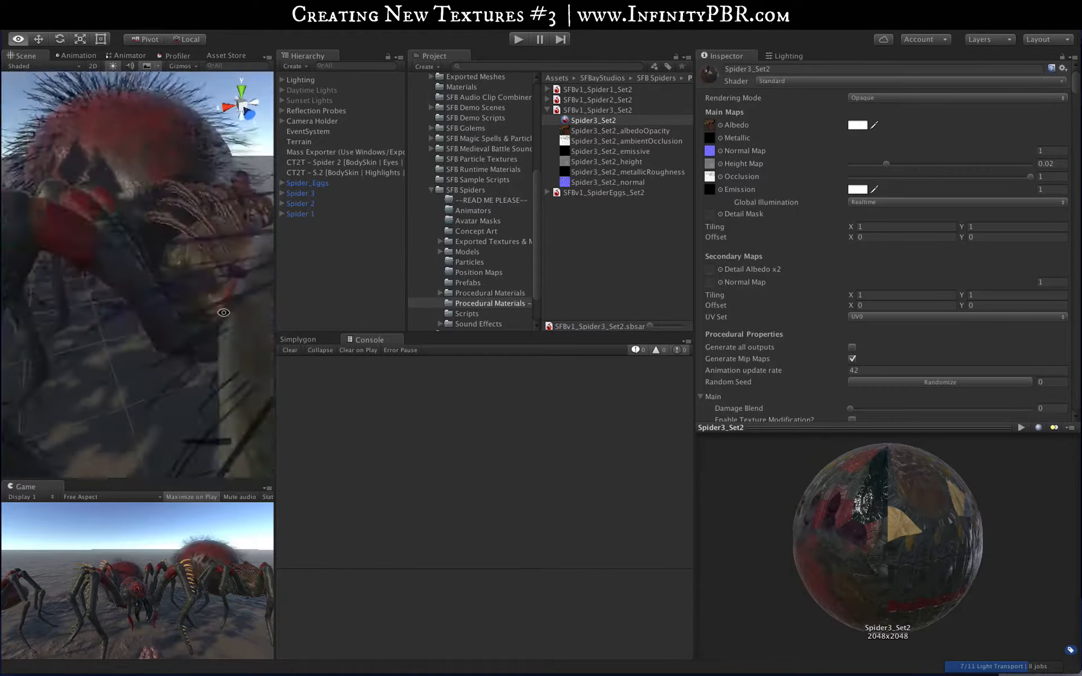
Shift Spider3_Set2's HeadAccent hue to 0.921 while checking the spider's head up close
{"action": "left_click_drag", "start_coordinate": [141, 316], "coordinate": [203, 317], "text": "alt"}
{"action": "scroll", "coordinate": [202, 316], "scroll_direction": "down", "scroll_amount": 5}
{"action": "scroll", "coordinate": [914, 261], "scroll_direction": "down", "scroll_amount": 20}
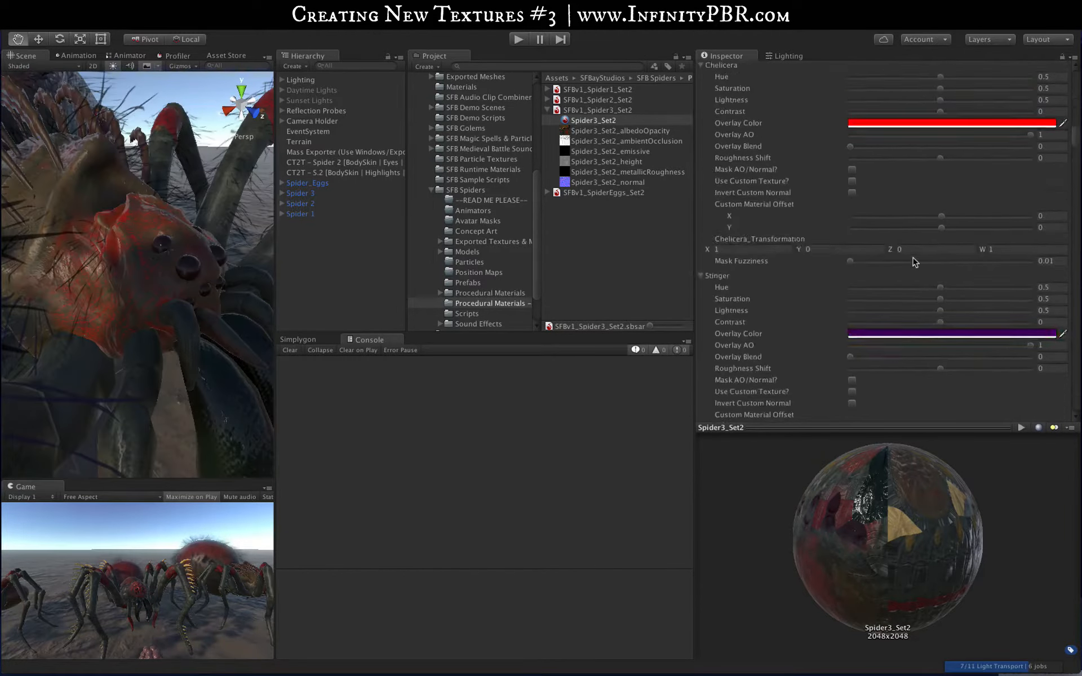
{"action": "scroll", "coordinate": [908, 237], "scroll_direction": "up", "scroll_amount": 5}
{"action": "left_click_drag", "start_coordinate": [906, 218], "coordinate": [1018, 223]}
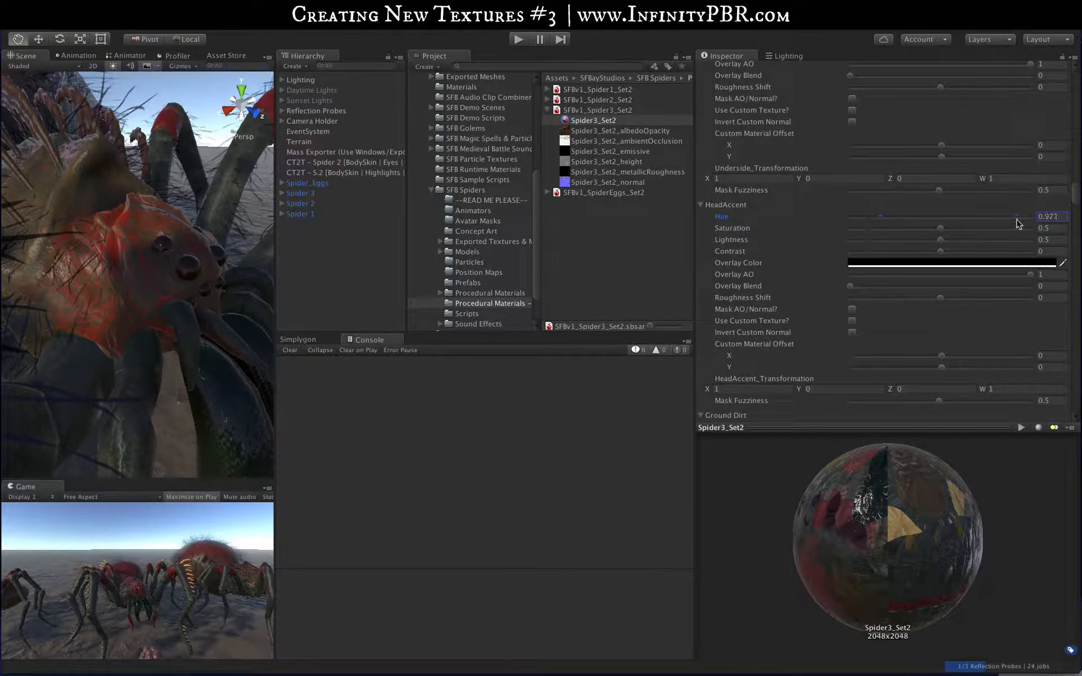
{"action": "scroll", "coordinate": [958, 237], "scroll_direction": "up", "scroll_amount": 20}
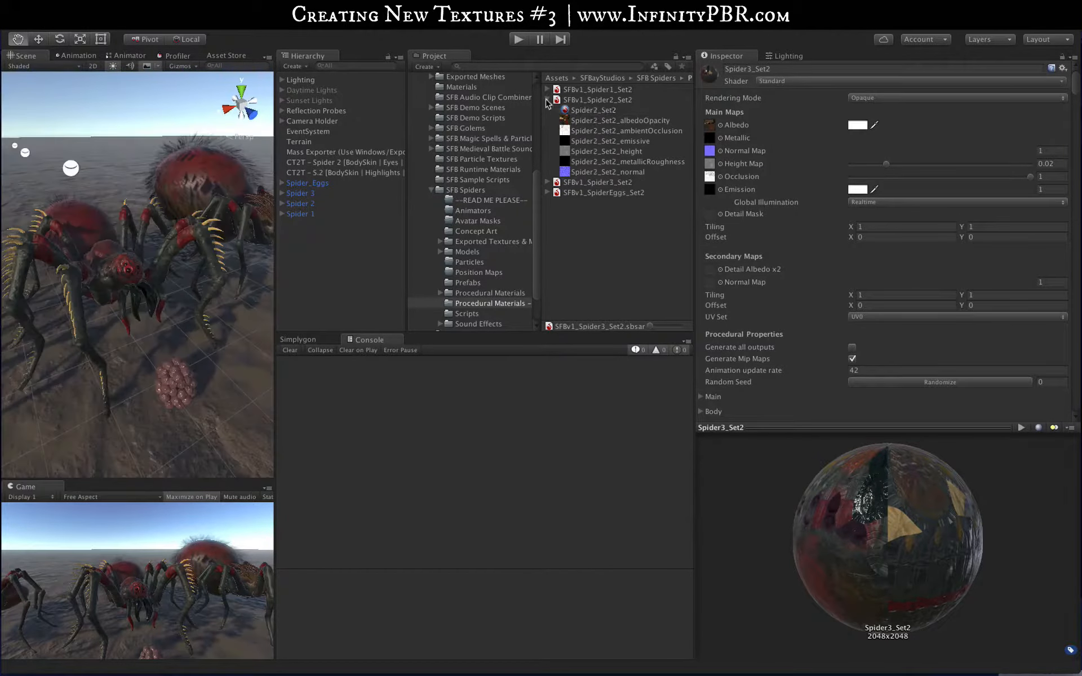
Test Spider2_Set2's color controls by raising the lightness of its body parts, with Pedipalp and Chelicera at 0.707
{"action": "scroll", "coordinate": [958, 253], "scroll_direction": "down", "scroll_amount": 5}
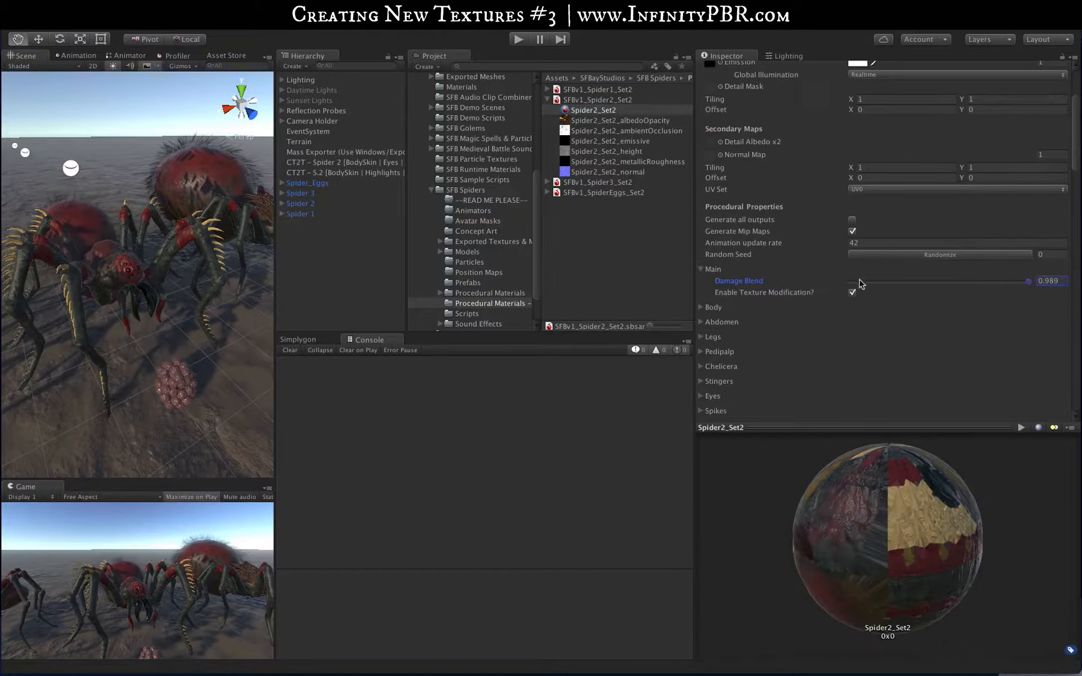
{"action": "left_click_drag", "start_coordinate": [940, 243], "coordinate": [991, 248]}
{"action": "scroll", "coordinate": [972, 293], "scroll_direction": "down", "scroll_amount": 15}
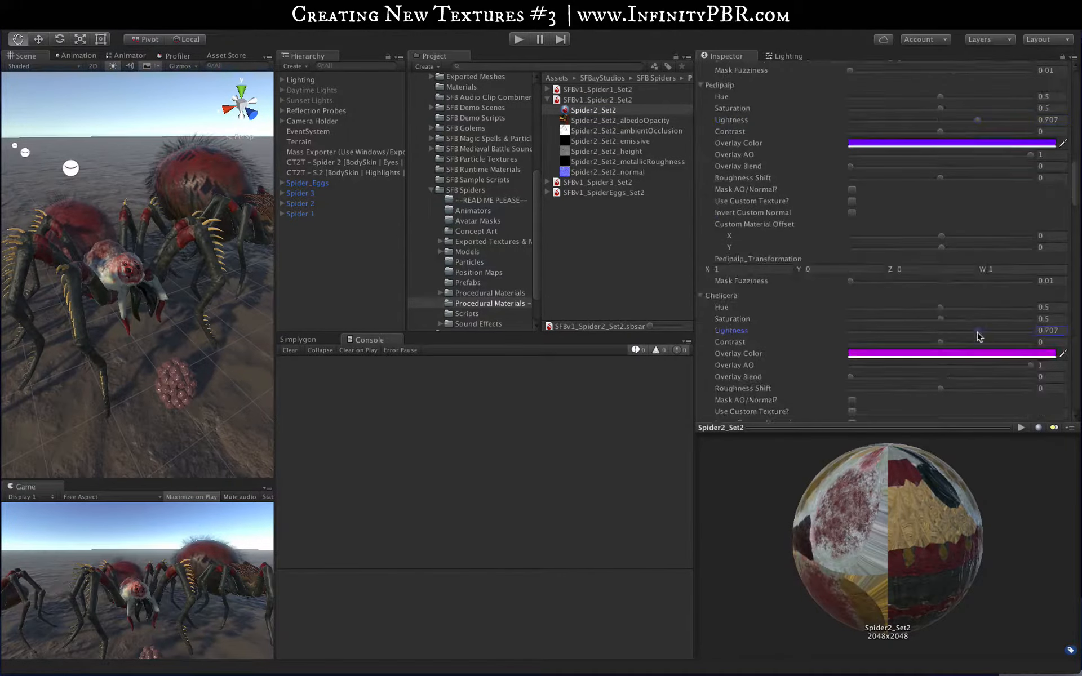
{"action": "scroll", "coordinate": [972, 327], "scroll_direction": "down", "scroll_amount": 20}
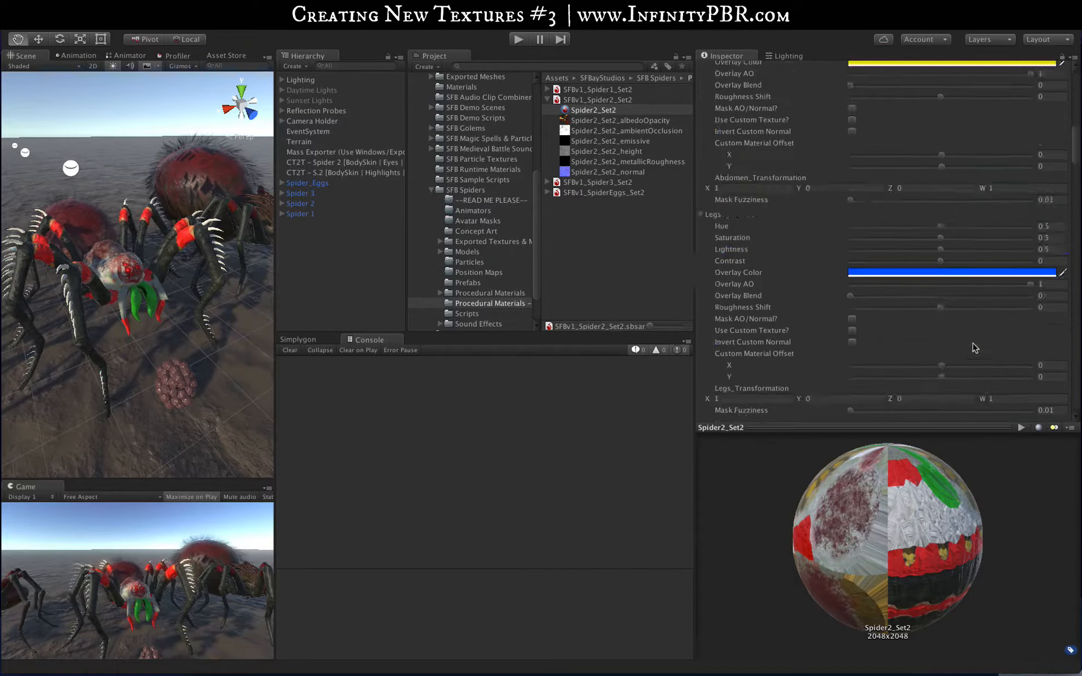
{"action": "scroll", "coordinate": [1060, 99], "scroll_direction": "up", "scroll_amount": 20}
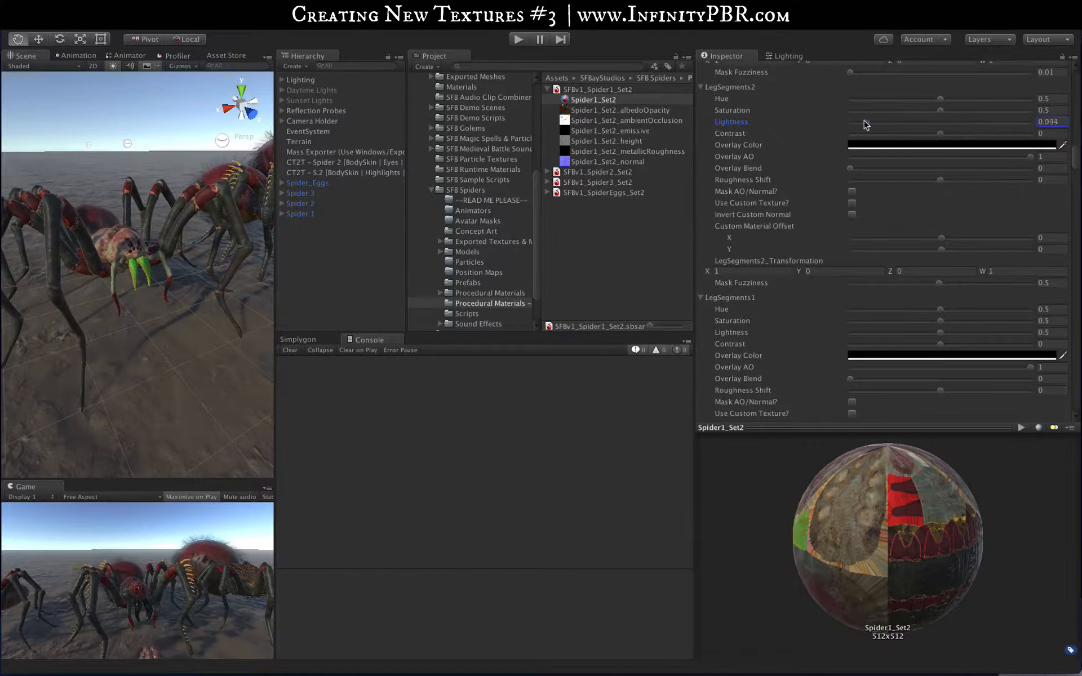
Raise Spider1_Set2's LegSegments2 lightness to 0.776 and bring its LegConnections lightness back to about 0.5
{"action": "left_click_drag", "start_coordinate": [867, 122], "coordinate": [988, 135]}
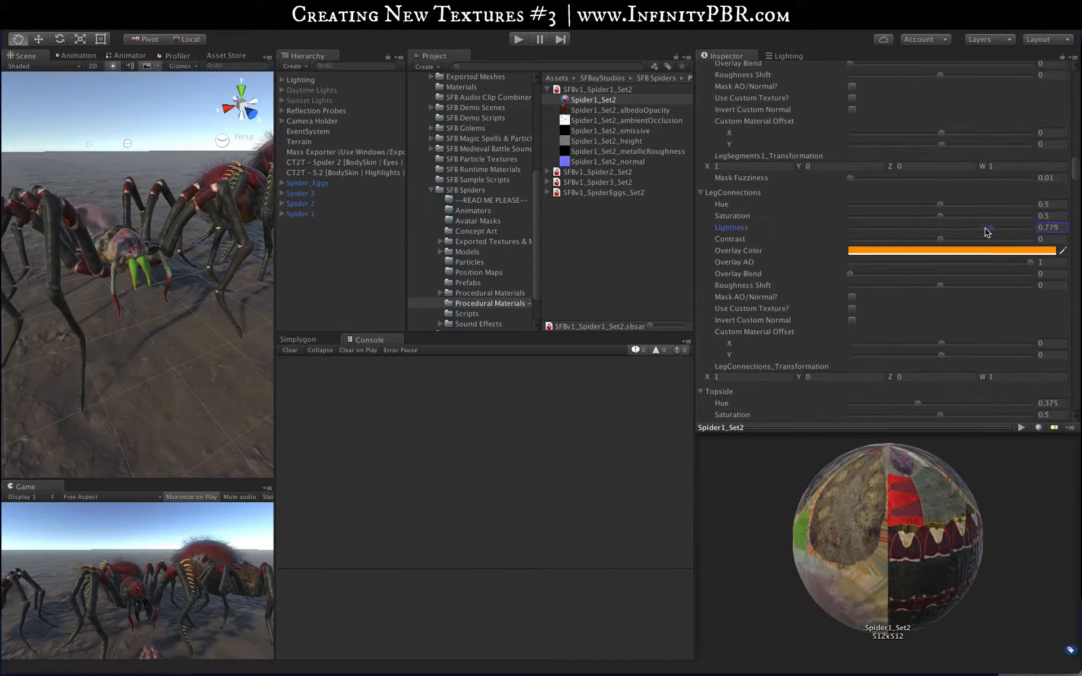
{"action": "left_click_drag", "start_coordinate": [985, 231], "coordinate": [940, 232]}
{"action": "scroll", "coordinate": [802, 280], "scroll_direction": "up", "scroll_amount": 10}
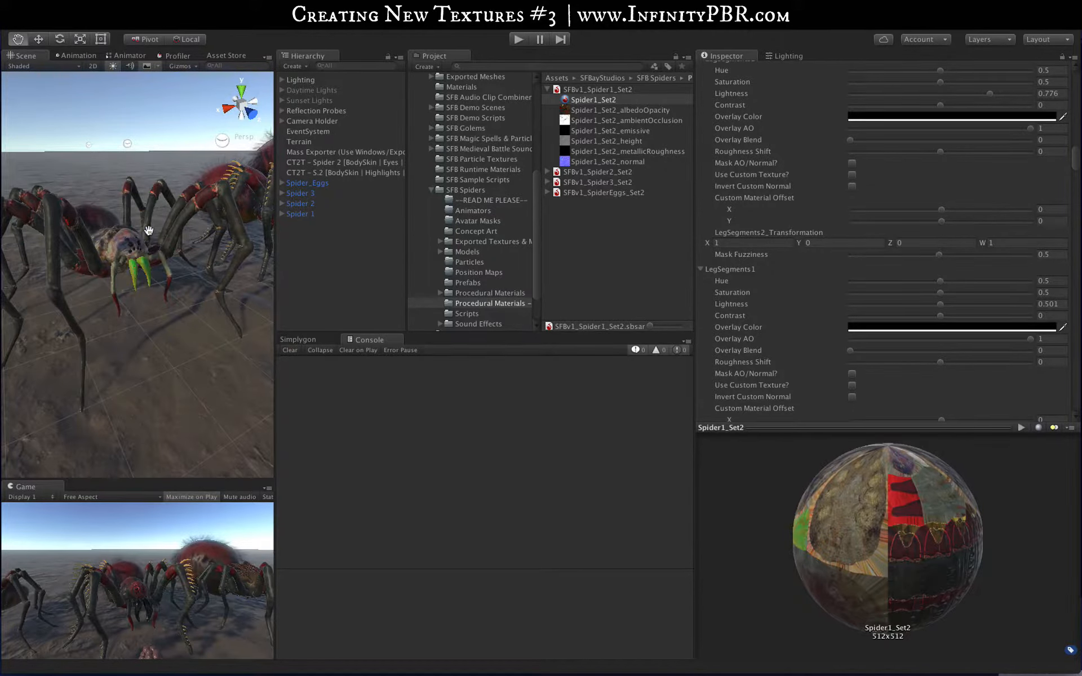
Vary Spider1_Set2's LegSegments2 lightness between 0.151 and 0.914 against a close view of the spider, ending near the maximum
{"action": "scroll", "coordinate": [149, 224], "scroll_direction": "up", "scroll_amount": 4}
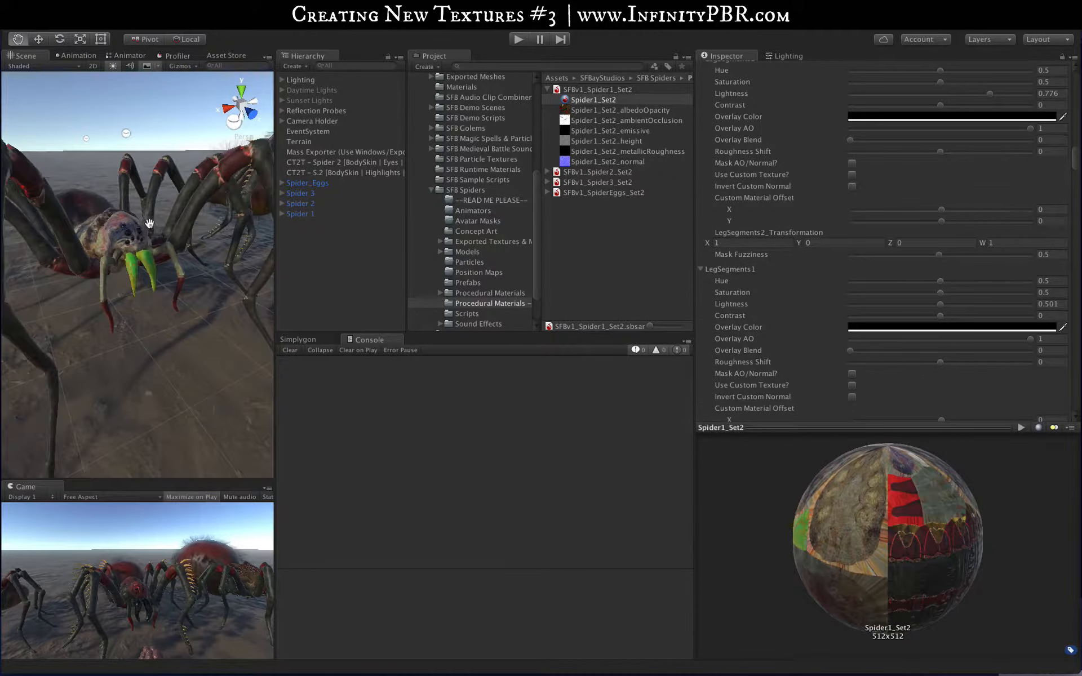
{"action": "mouse_move", "coordinate": [149, 223]}
{"action": "left_mouse_down", "text": "alt"}
{"action": "mouse_move", "coordinate": [164, 243]}
{"action": "mouse_move", "coordinate": [163, 228]}
{"action": "left_mouse_up", "text": "alt"}
{"action": "scroll", "coordinate": [138, 321], "scroll_direction": "up", "scroll_amount": 3}
{"action": "scroll", "coordinate": [138, 321], "scroll_direction": "up", "scroll_amount": 2}
{"action": "mouse_move", "coordinate": [138, 321]}
{"action": "left_mouse_down", "text": "alt"}
{"action": "mouse_move", "coordinate": [143, 309]}
{"action": "mouse_move", "coordinate": [137, 316]}
{"action": "left_mouse_up", "text": "alt"}
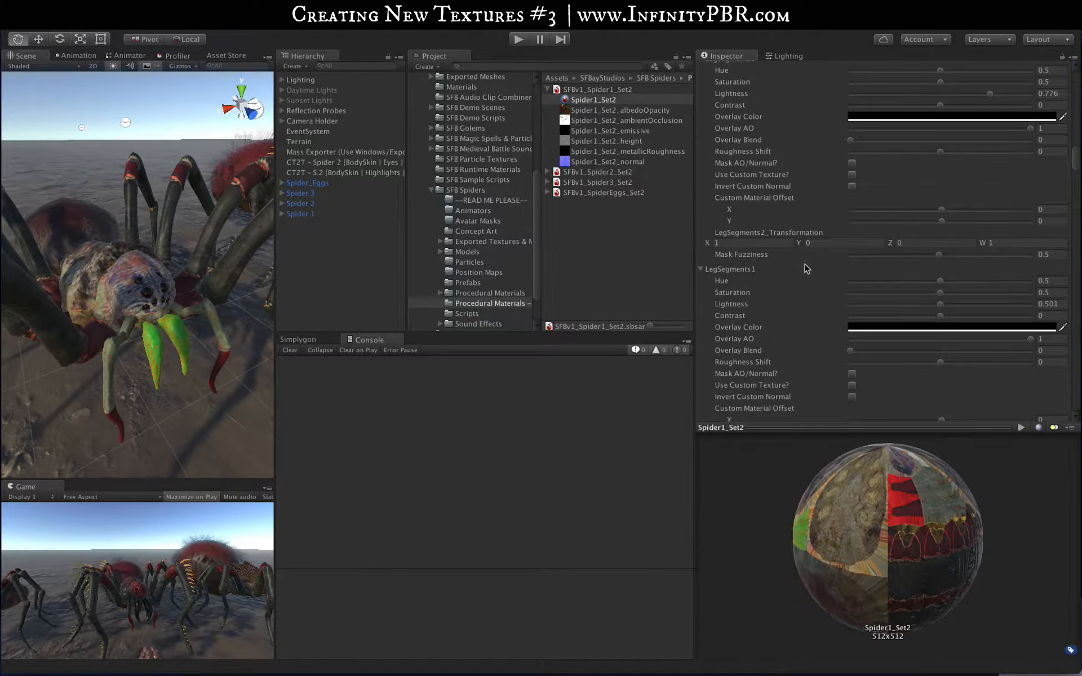
{"action": "scroll", "coordinate": [807, 269], "scroll_direction": "up", "scroll_amount": 3}
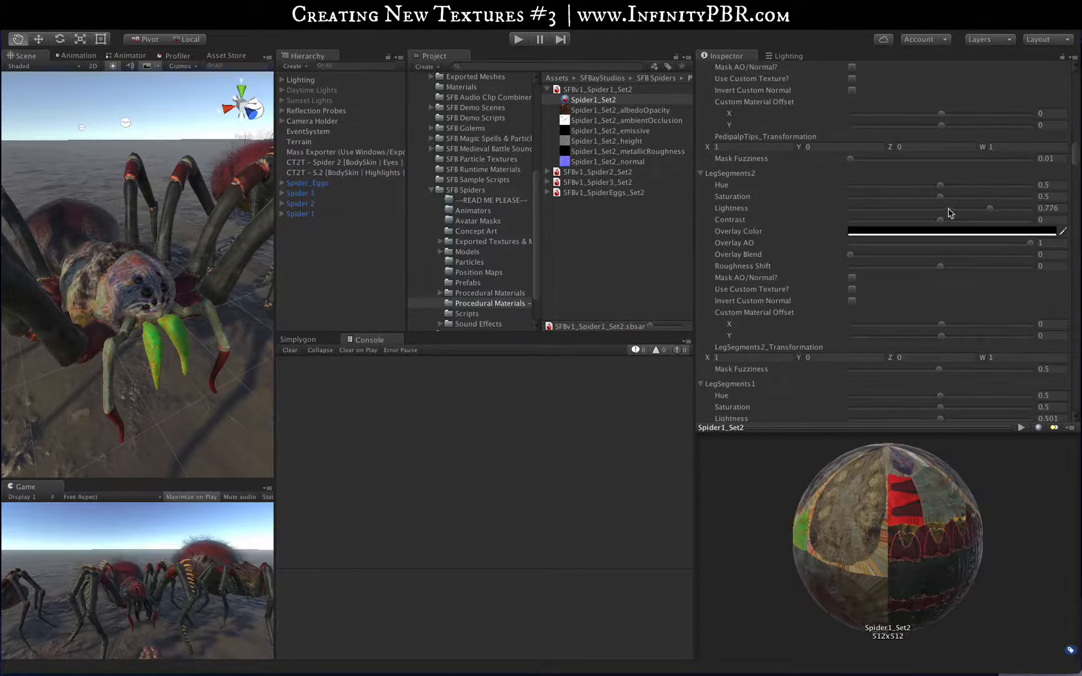
{"action": "left_click", "coordinate": [924, 209]}
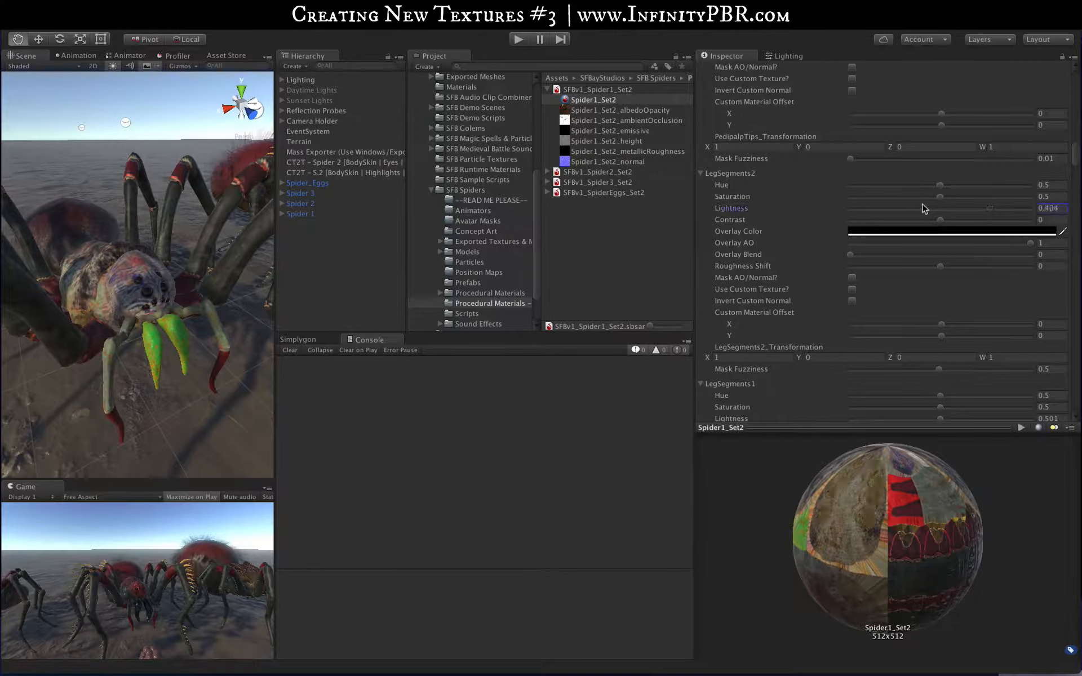
{"action": "left_click", "coordinate": [1015, 213]}
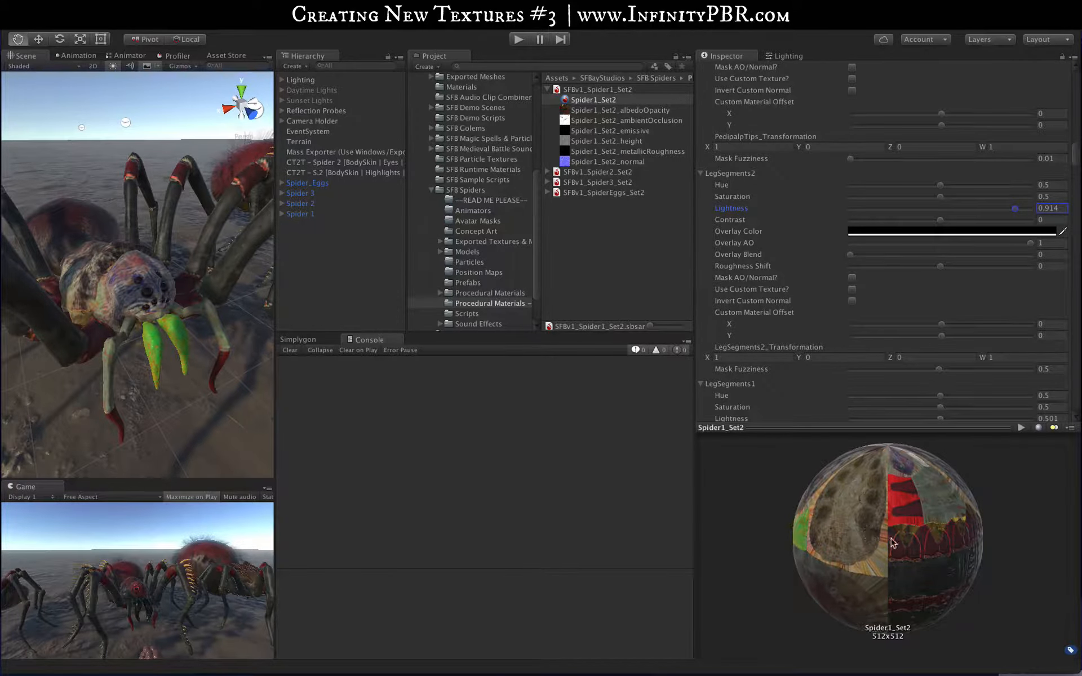
{"action": "left_click_drag", "start_coordinate": [889, 539], "coordinate": [911, 542]}
{"action": "left_click", "coordinate": [983, 208]}
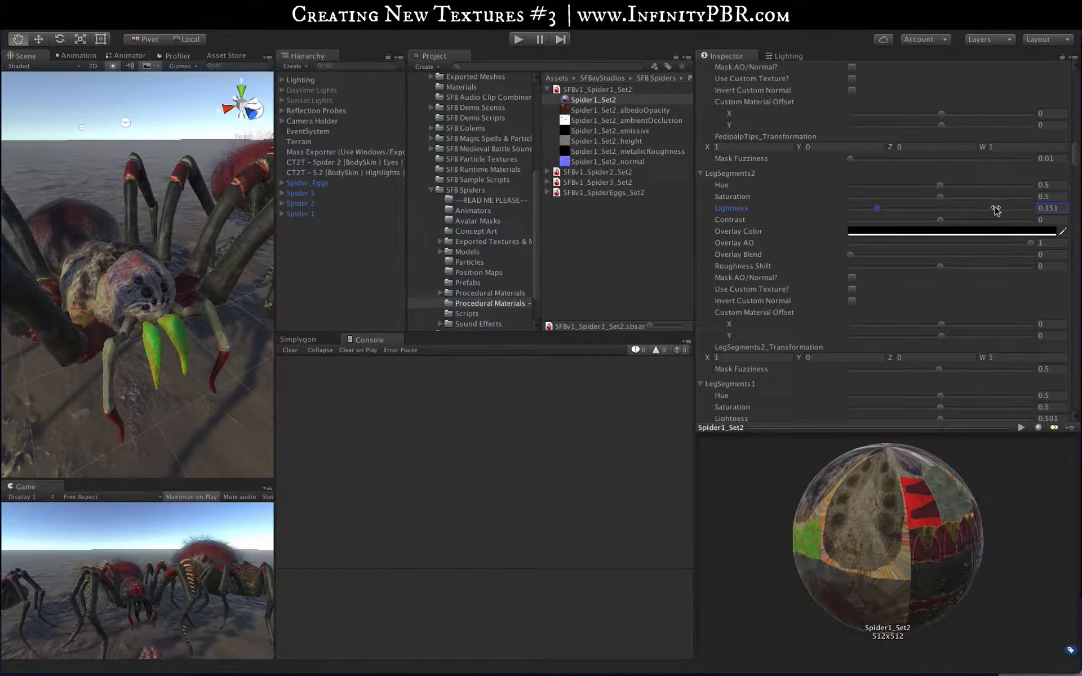
{"action": "left_click", "coordinate": [1027, 213]}
Vary Spider1_Set2's LegConnections lightness from dark to bright, leave it at 0.939, and check the spider's legs and abdomen
{"action": "scroll", "coordinate": [967, 278], "scroll_direction": "down", "scroll_amount": 7}
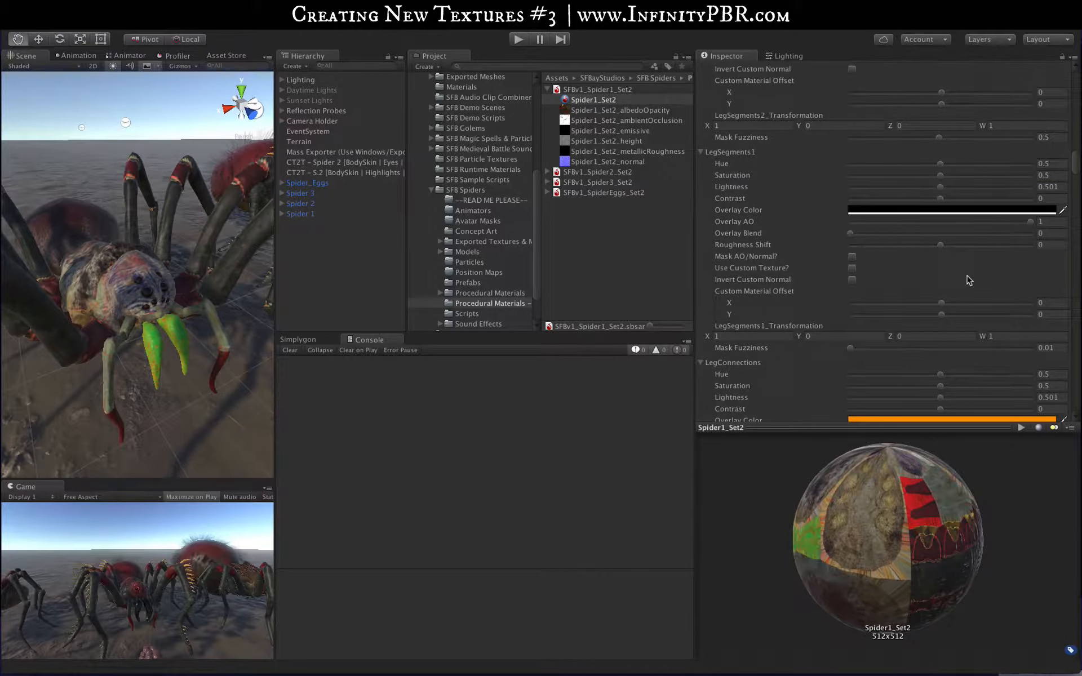
{"action": "scroll", "coordinate": [969, 280], "scroll_direction": "down", "scroll_amount": 4}
{"action": "left_click_drag", "start_coordinate": [927, 260], "coordinate": [874, 261]}
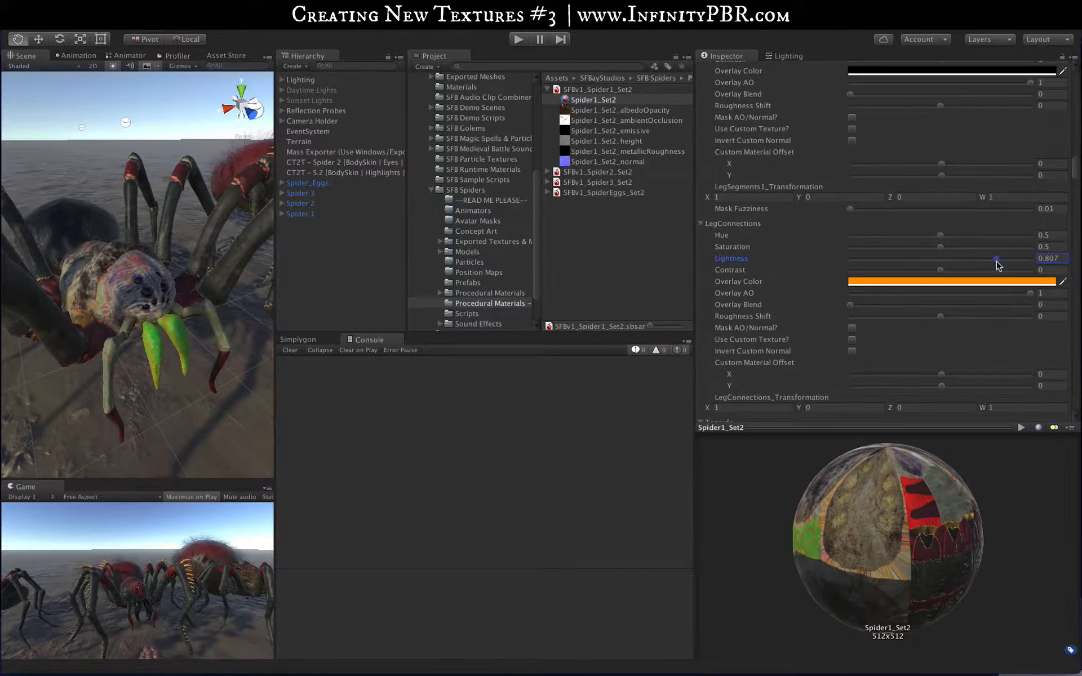
{"action": "mouse_move", "coordinate": [997, 261]}
{"action": "left_mouse_down"}
{"action": "mouse_move", "coordinate": [1014, 261]}
{"action": "mouse_move", "coordinate": [1001, 266]}
{"action": "left_mouse_up"}
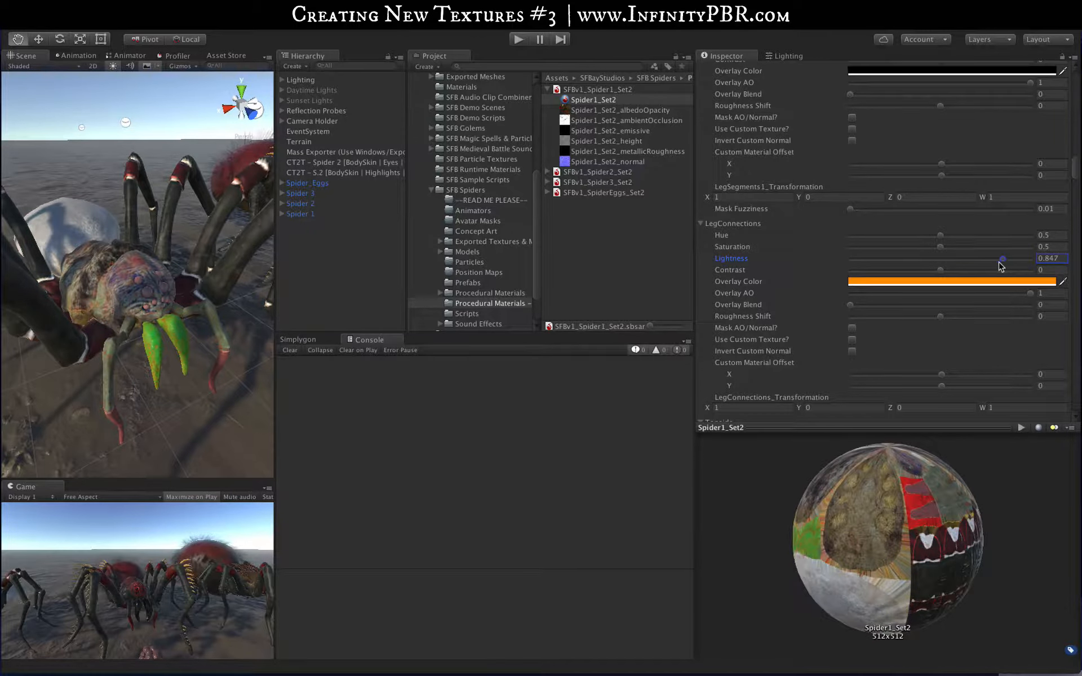
{"action": "left_click_drag", "start_coordinate": [931, 261], "coordinate": [1021, 264]}
{"action": "left_click_drag", "start_coordinate": [164, 254], "coordinate": [186, 285], "text": "alt"}
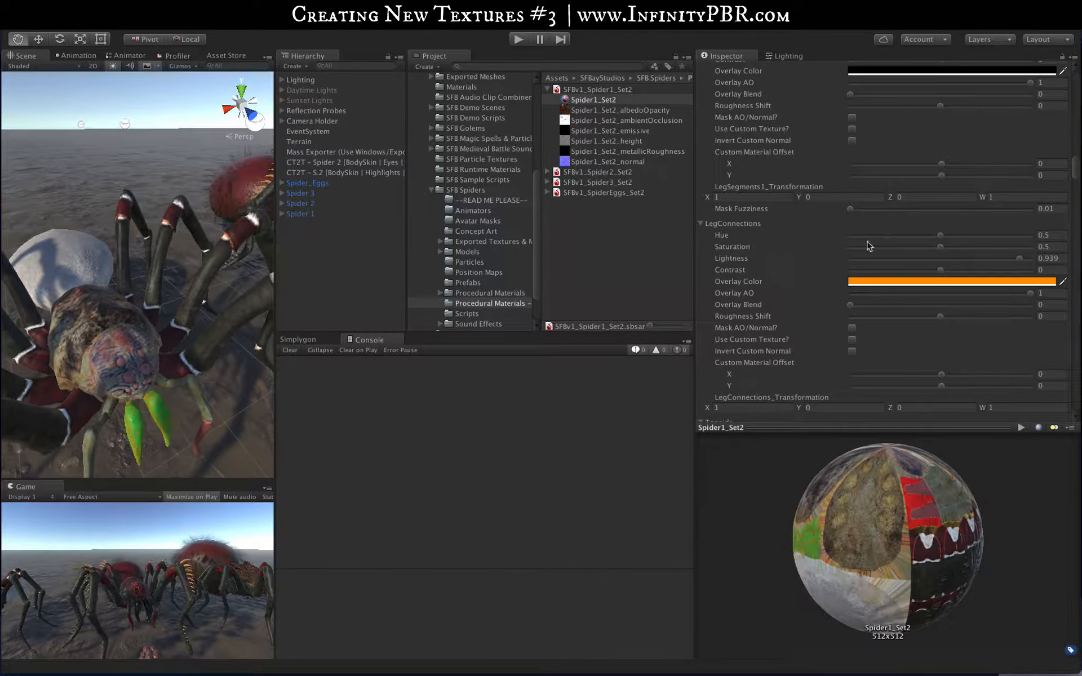
{"action": "scroll", "coordinate": [869, 246], "scroll_direction": "up", "scroll_amount": 3}
{"action": "scroll", "coordinate": [868, 246], "scroll_direction": "up", "scroll_amount": 10}
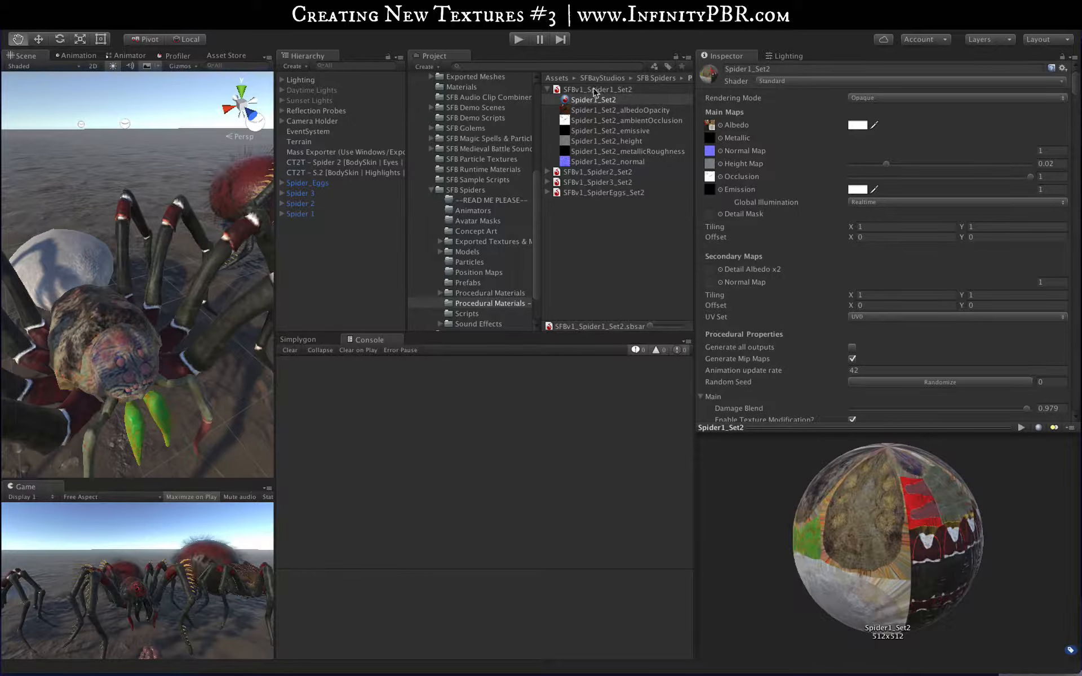
Reveal the SFBv1_Spider1_Set2 substance archive in Finder, then return to Unity
{"action": "right_click", "coordinate": [593, 92]}
{"action": "left_click", "coordinate": [642, 110]}
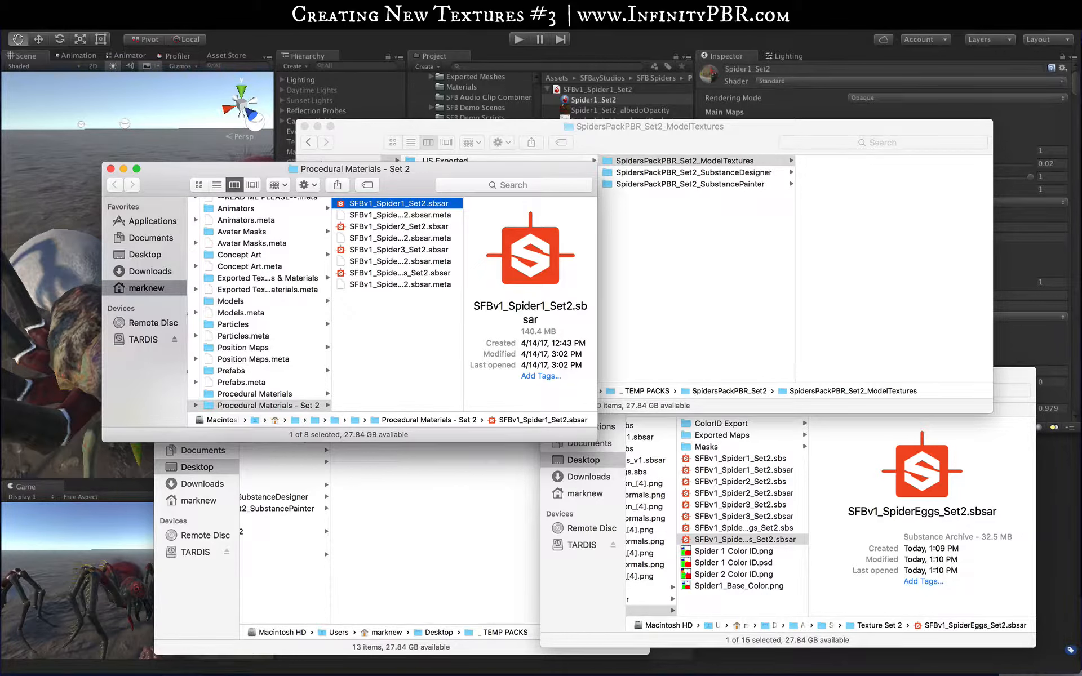
{"action": "left_click", "coordinate": [751, 24]}
{"action": "left_click", "coordinate": [762, 48]}
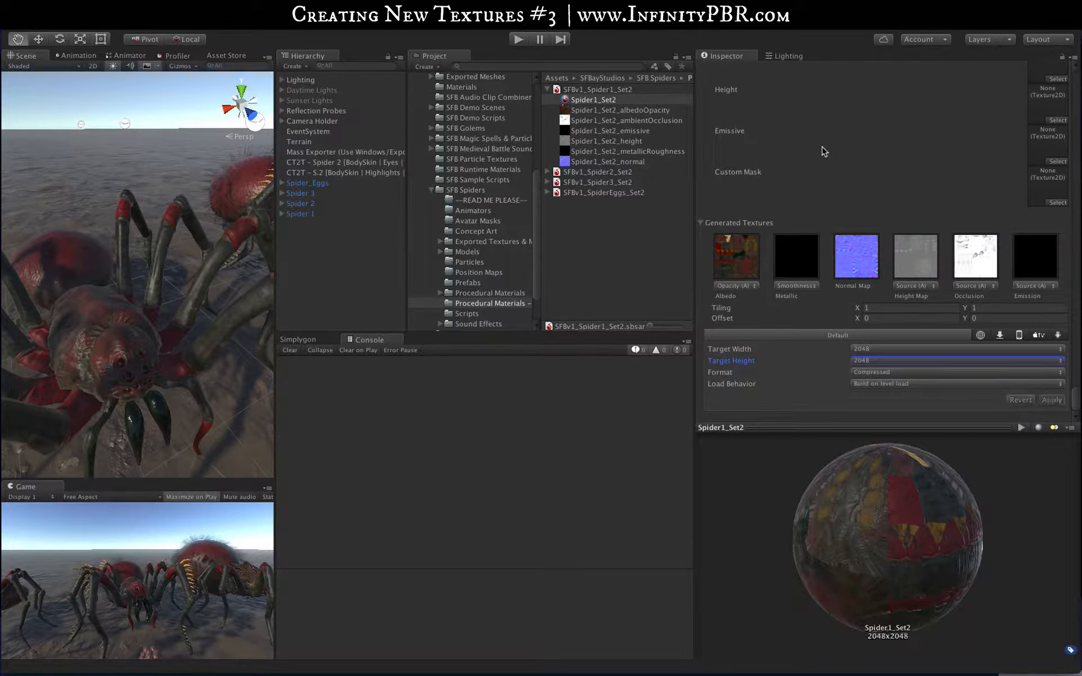
Enable texture modification on Spider1_Set2 and test its damage blend and lightness controls, with Body at 0.661 and LegConnections at 0.65
{"action": "left_click_drag", "start_coordinate": [1077, 394], "coordinate": [1074, 92]}
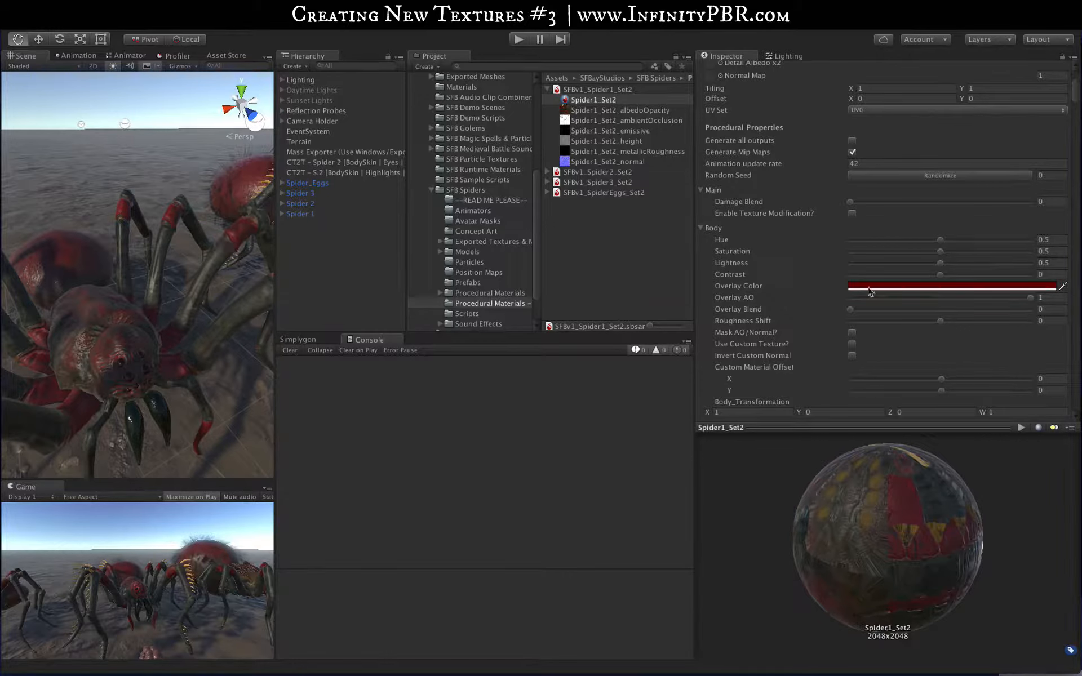
{"action": "left_click", "coordinate": [851, 213]}
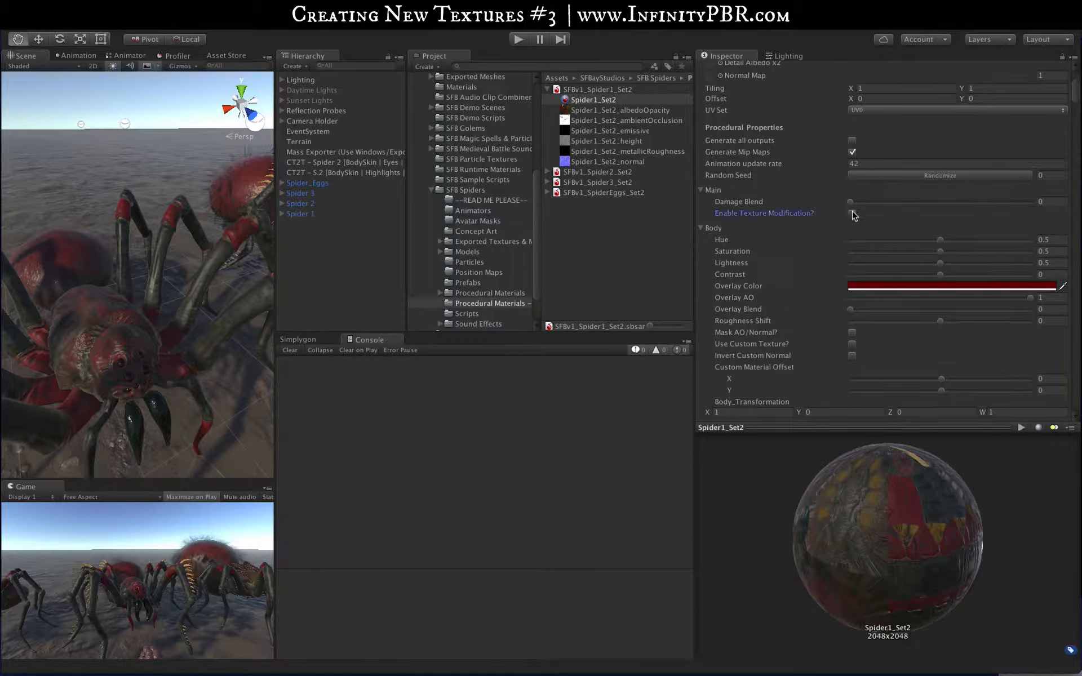
{"action": "left_click", "coordinate": [1030, 203]}
{"action": "scroll", "coordinate": [970, 248], "scroll_direction": "down", "scroll_amount": 15}
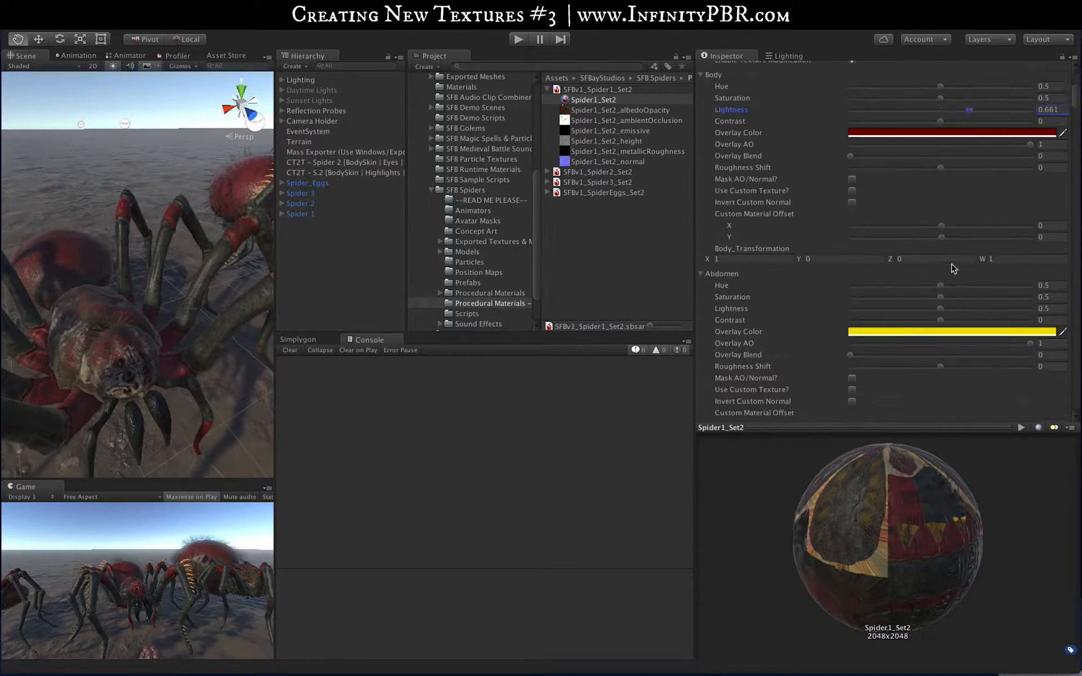
{"action": "scroll", "coordinate": [965, 369], "scroll_direction": "down", "scroll_amount": 8}
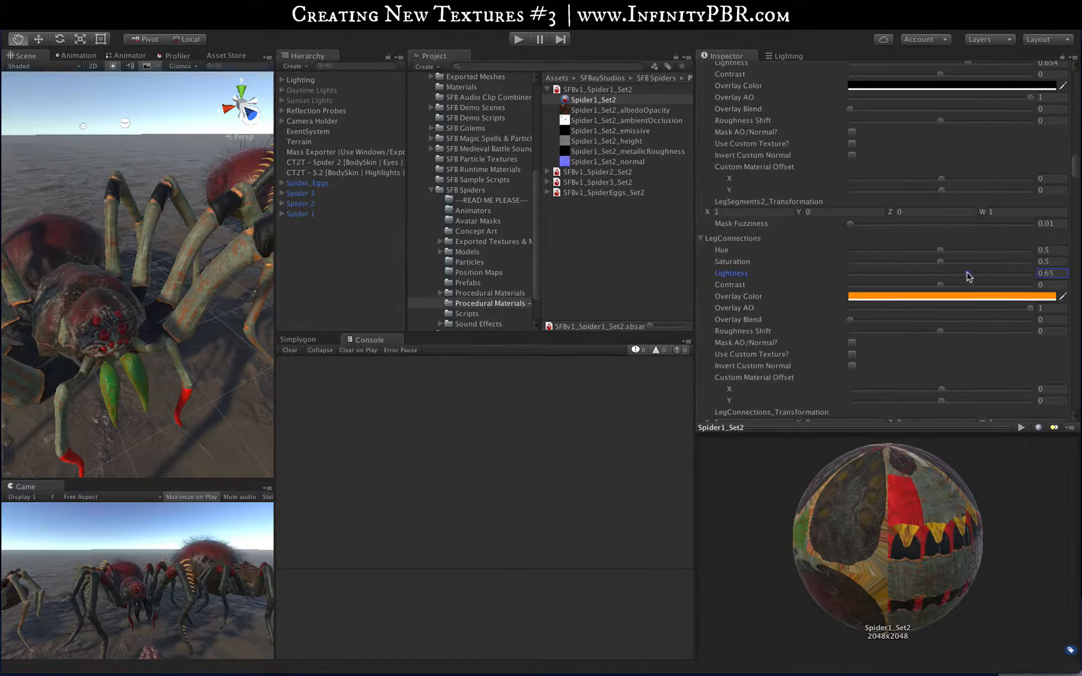
{"action": "left_click", "coordinate": [941, 373]}
{"action": "scroll", "coordinate": [942, 366], "scroll_direction": "up", "scroll_amount": 3}
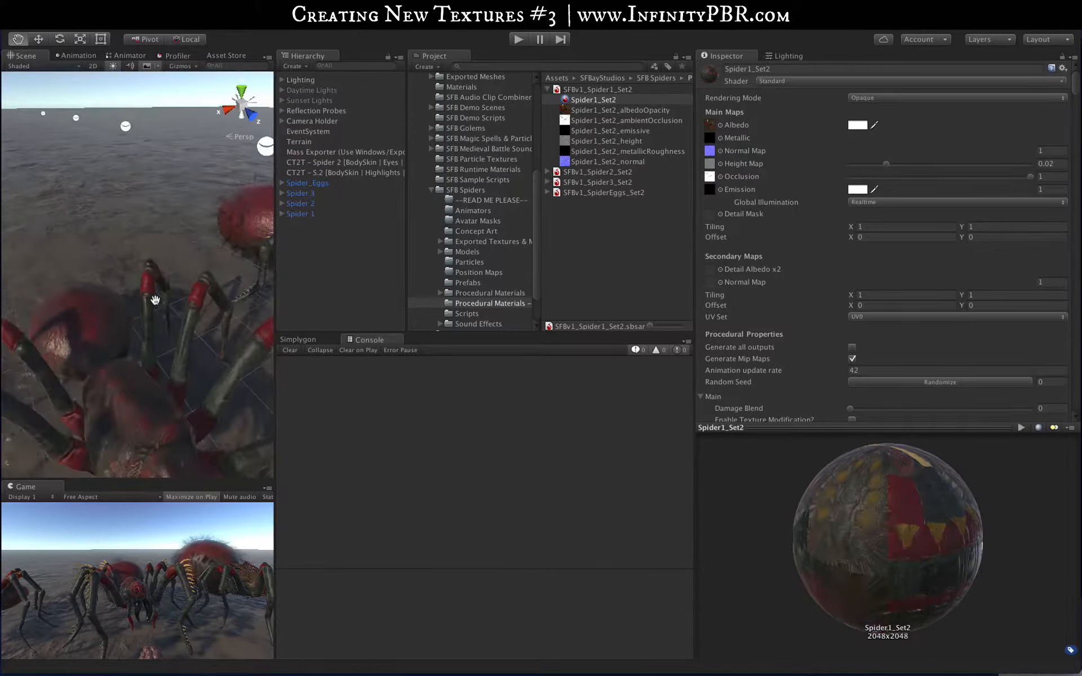
Delete the two existing CT2T objects, Spider 2 and S.2, from the scene
{"action": "scroll", "coordinate": [155, 299], "scroll_direction": "down", "scroll_amount": 8}
{"action": "left_click_drag", "start_coordinate": [188, 277], "coordinate": [140, 309]}
{"action": "scroll", "coordinate": [139, 309], "scroll_direction": "up", "scroll_amount": 6}
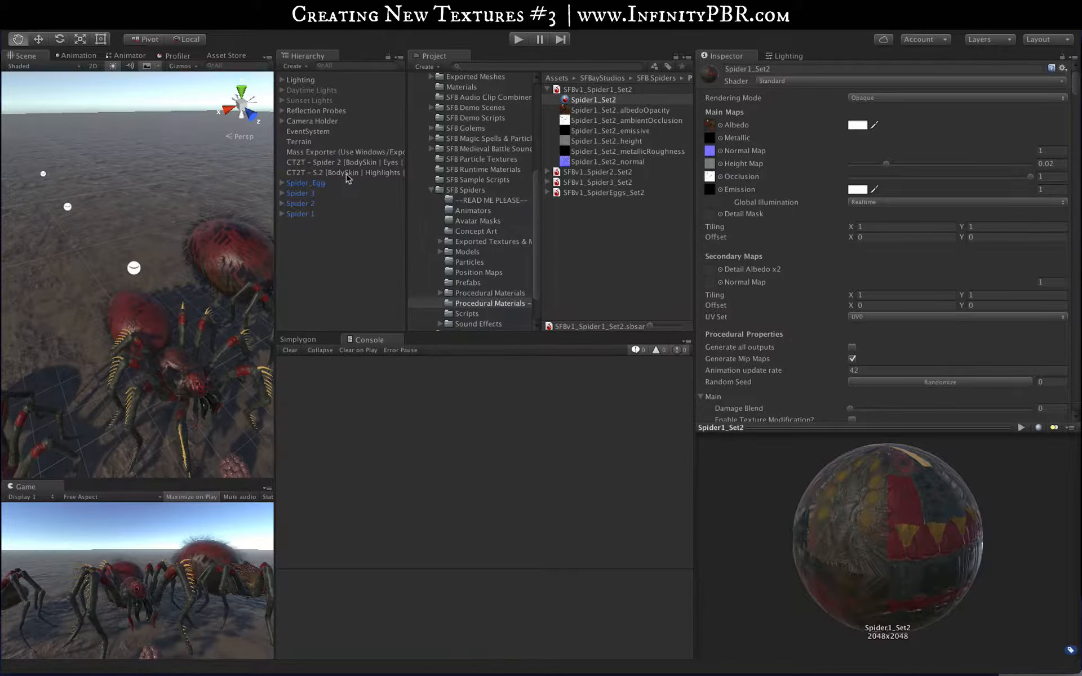
{"action": "left_click_drag", "start_coordinate": [204, 342], "coordinate": [243, 301], "text": "alt"}
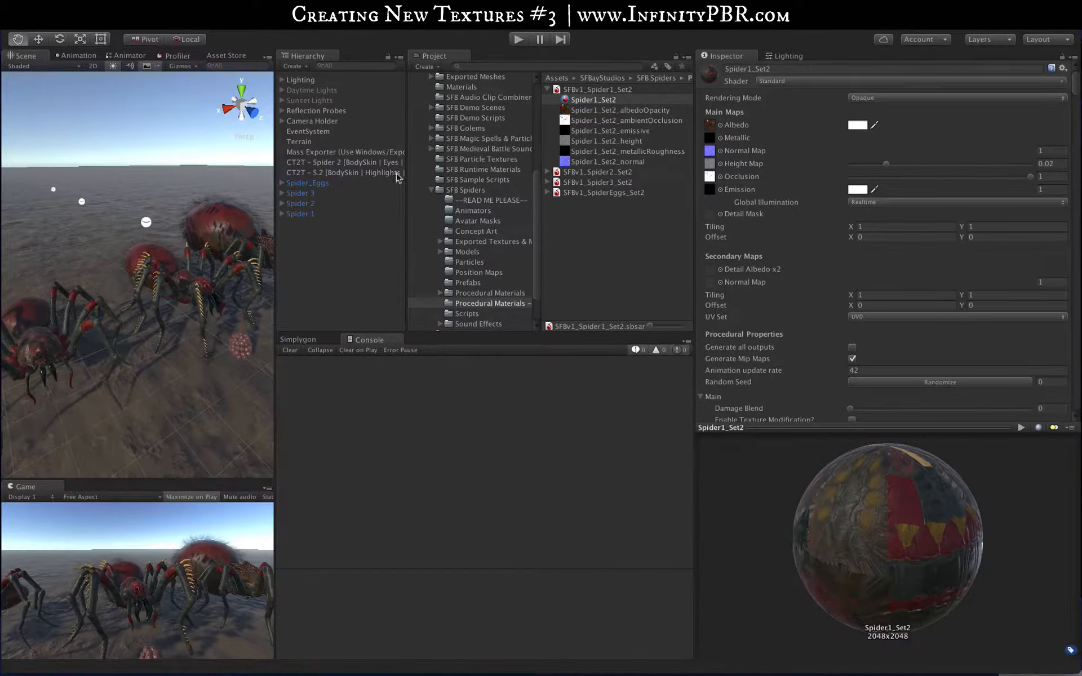
{"action": "left_click", "coordinate": [341, 173]}
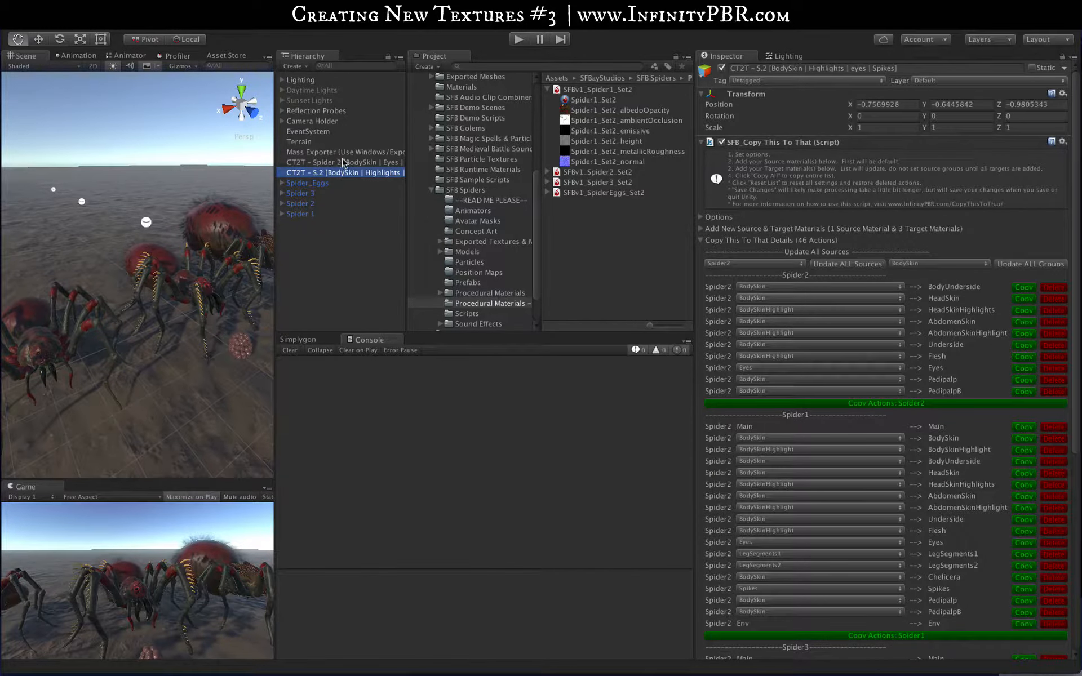
{"action": "left_click", "coordinate": [342, 163], "text": "shift"}
{"action": "right_click", "coordinate": [341, 163]}
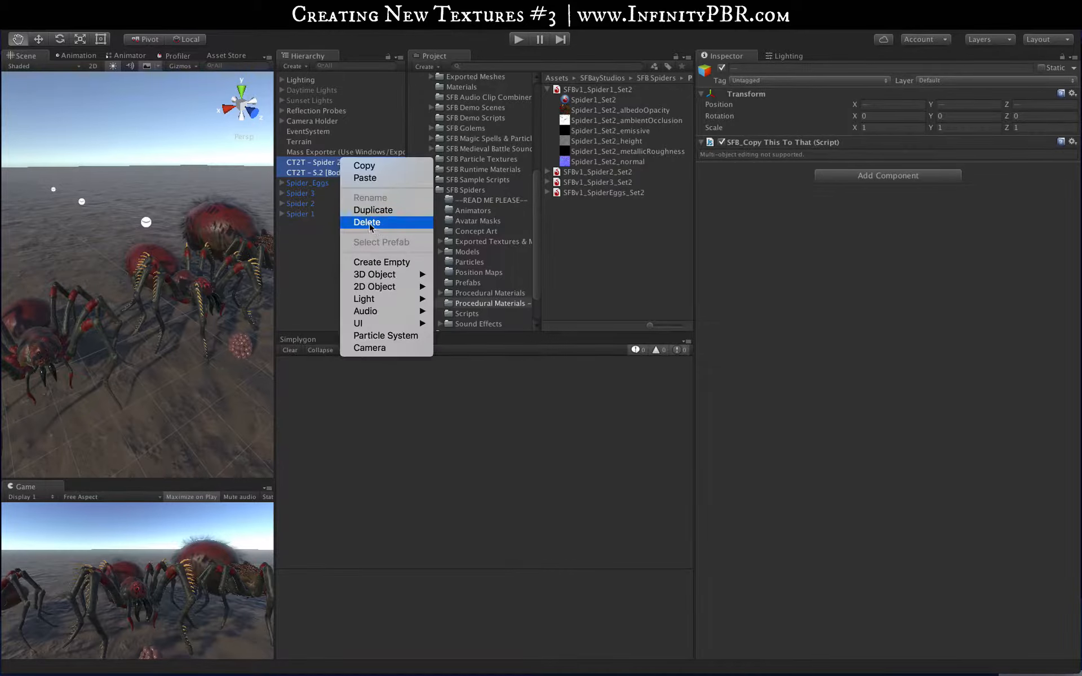
{"action": "left_click", "coordinate": [363, 224]}
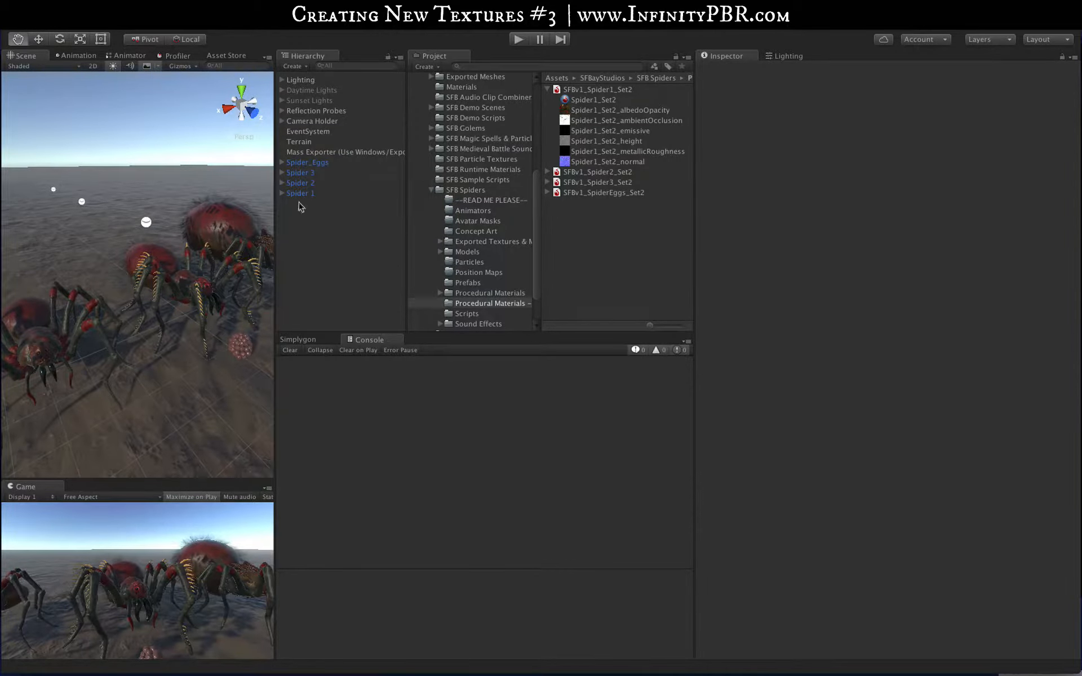
Create an empty game object in the scene and name it "CT2T - Set 2"
{"action": "right_click", "coordinate": [299, 206]}
{"action": "left_click", "coordinate": [326, 340]}
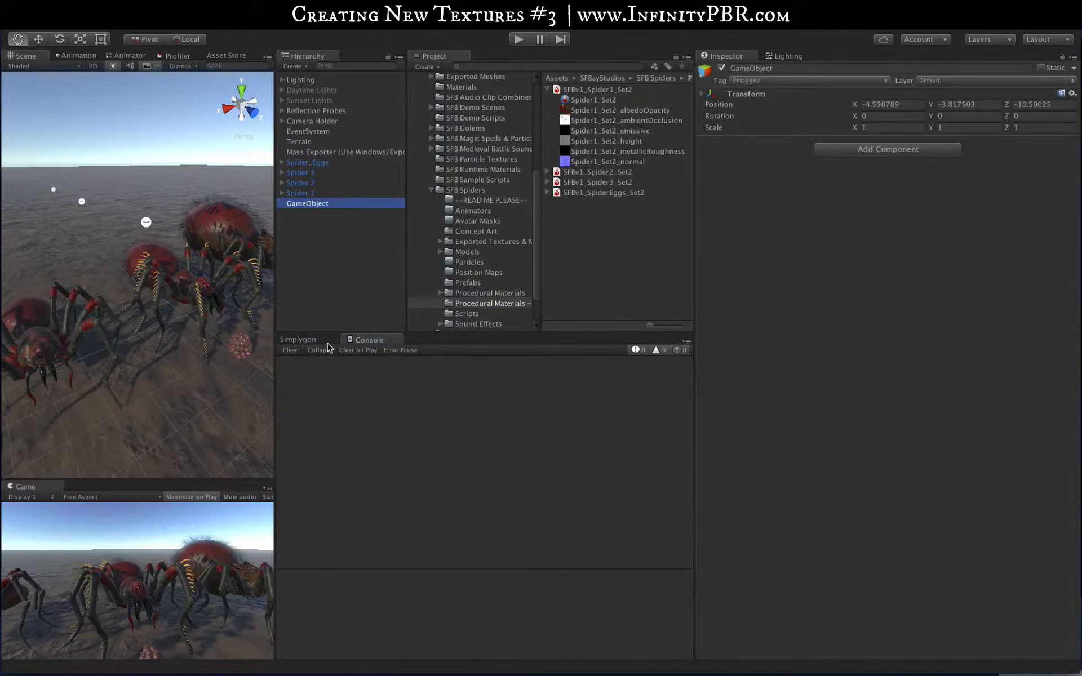
{"action": "key", "text": "Return"}
{"action": "type", "text": "CT2T - Set 2"}
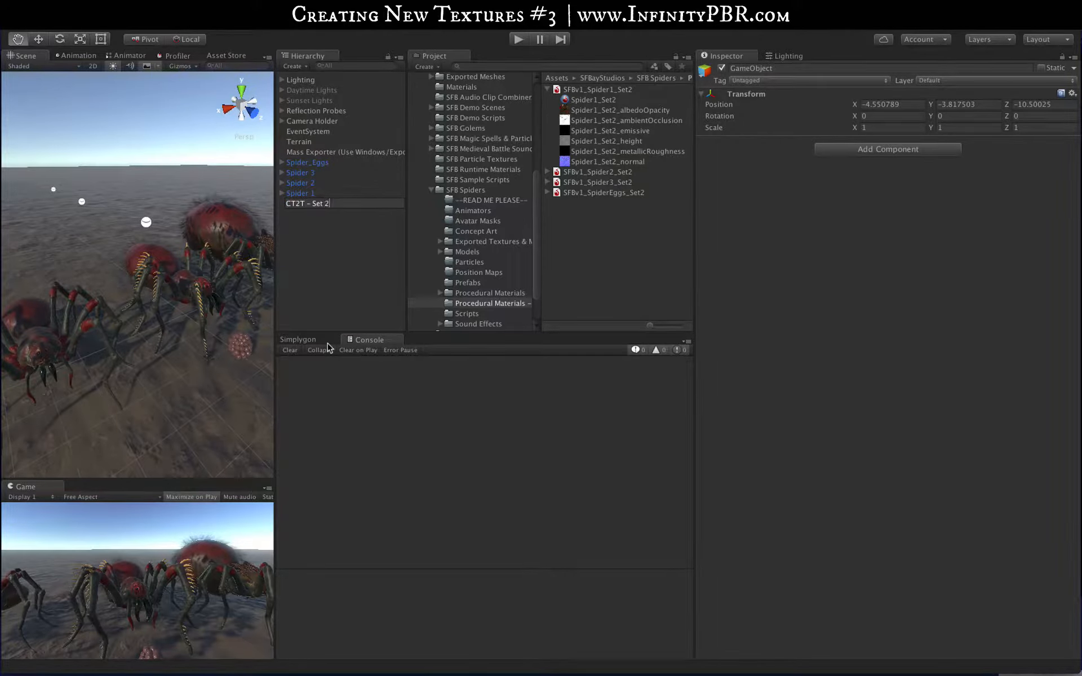
{"action": "key", "text": "Return"}
Add the SFB_Copy This To That script component to CT2T - Set 2 and show its options
{"action": "left_click", "coordinate": [903, 149]}
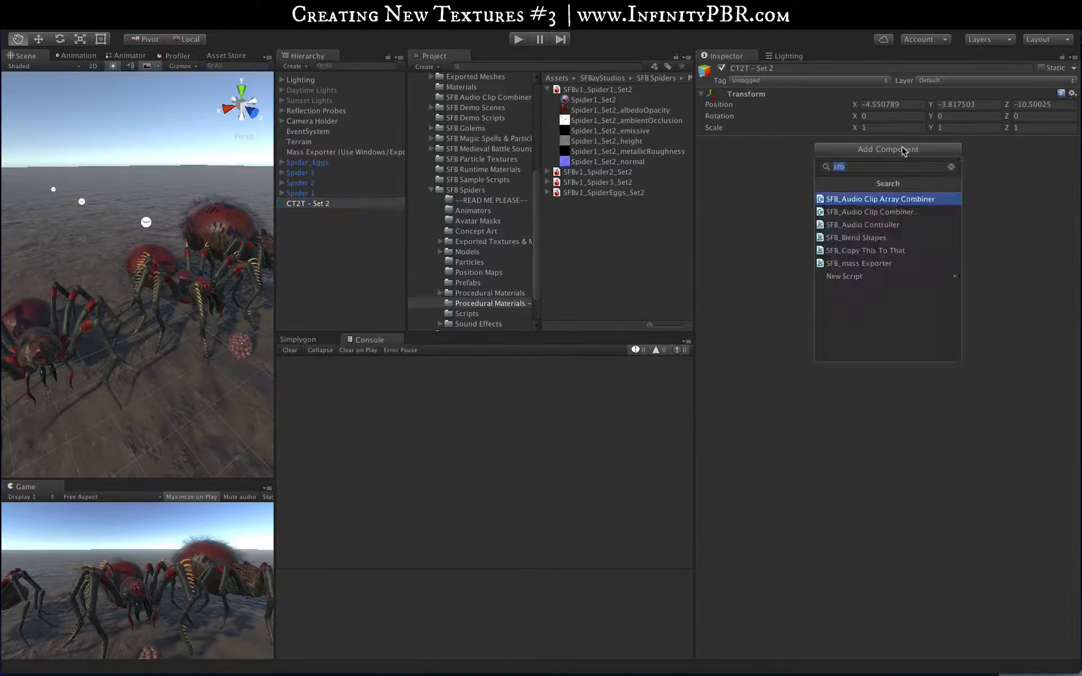
{"action": "key", "text": "BackSpace"}
{"action": "type", "text": "SF"}
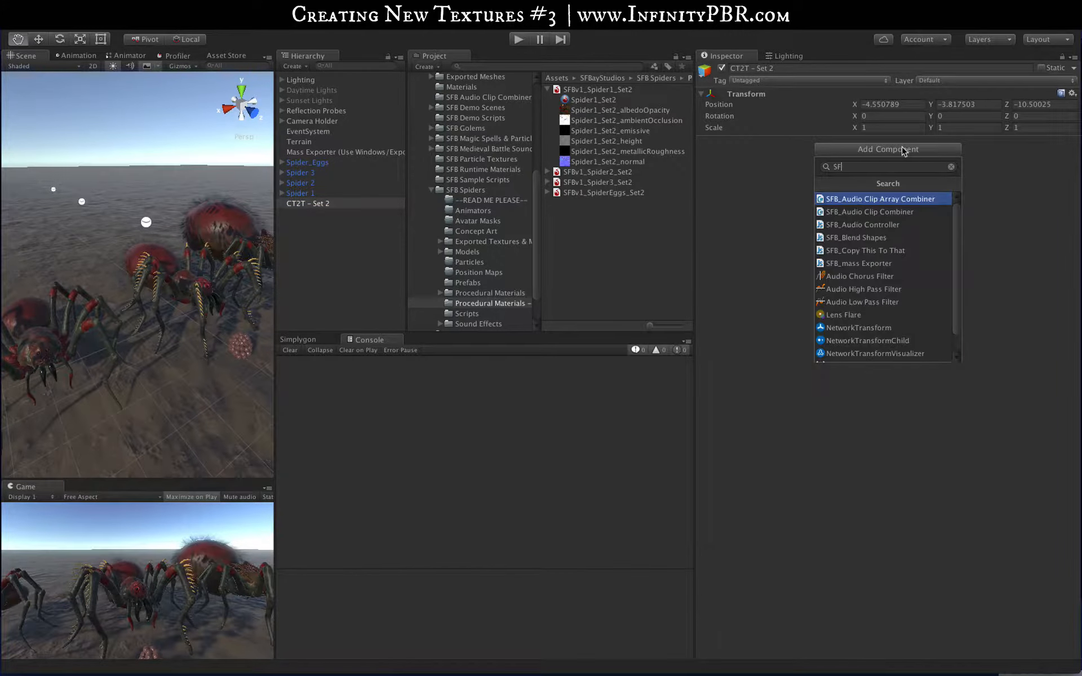
{"action": "type", "text": "B_"}
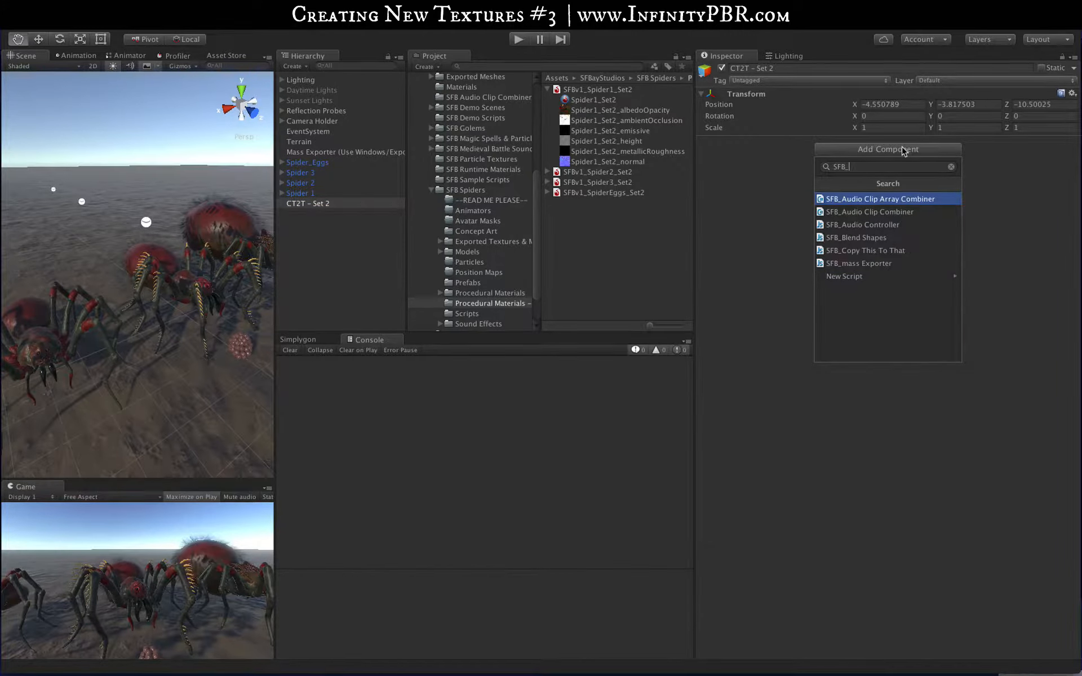
{"action": "left_click", "coordinate": [885, 251]}
{"action": "left_click", "coordinate": [701, 218]}
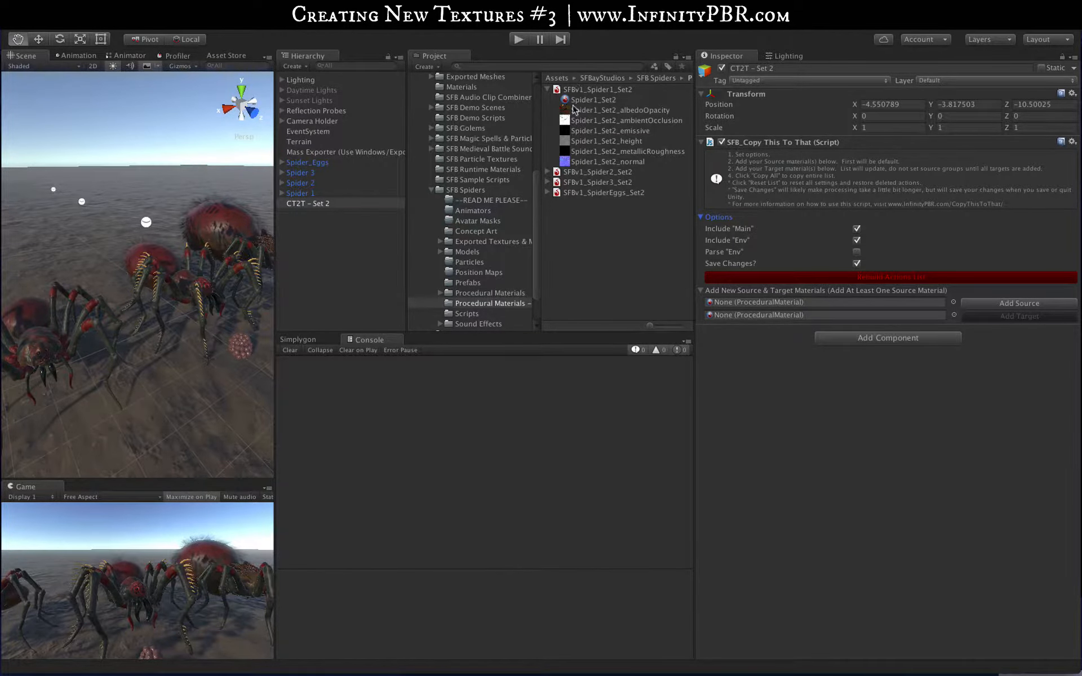
Add the Spider3_Set2 procedural material as both the source and the first target of the copy script
{"action": "left_click", "coordinate": [547, 182]}
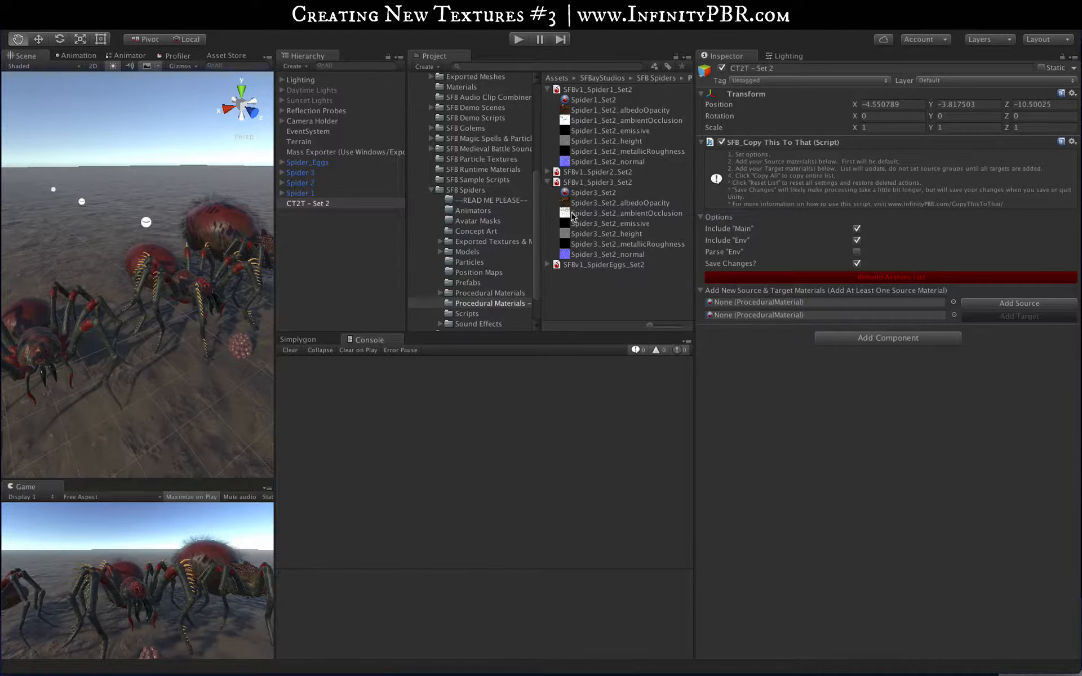
{"action": "left_click_drag", "start_coordinate": [565, 195], "coordinate": [769, 304]}
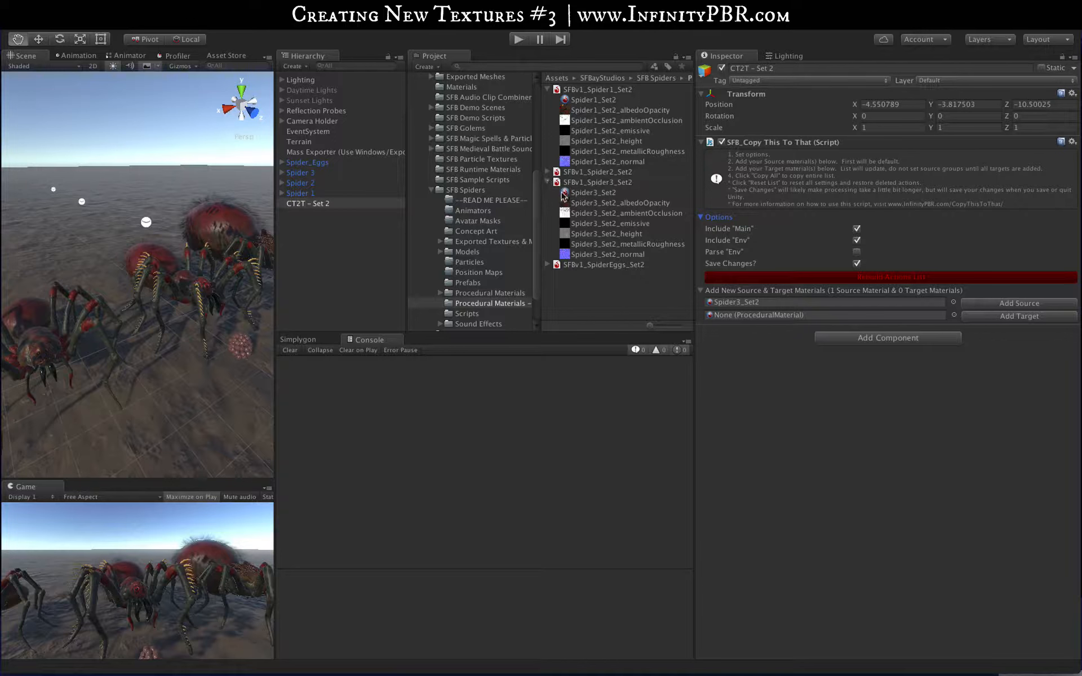
{"action": "left_click_drag", "start_coordinate": [563, 194], "coordinate": [786, 316]}
{"action": "left_click", "coordinate": [1027, 316]}
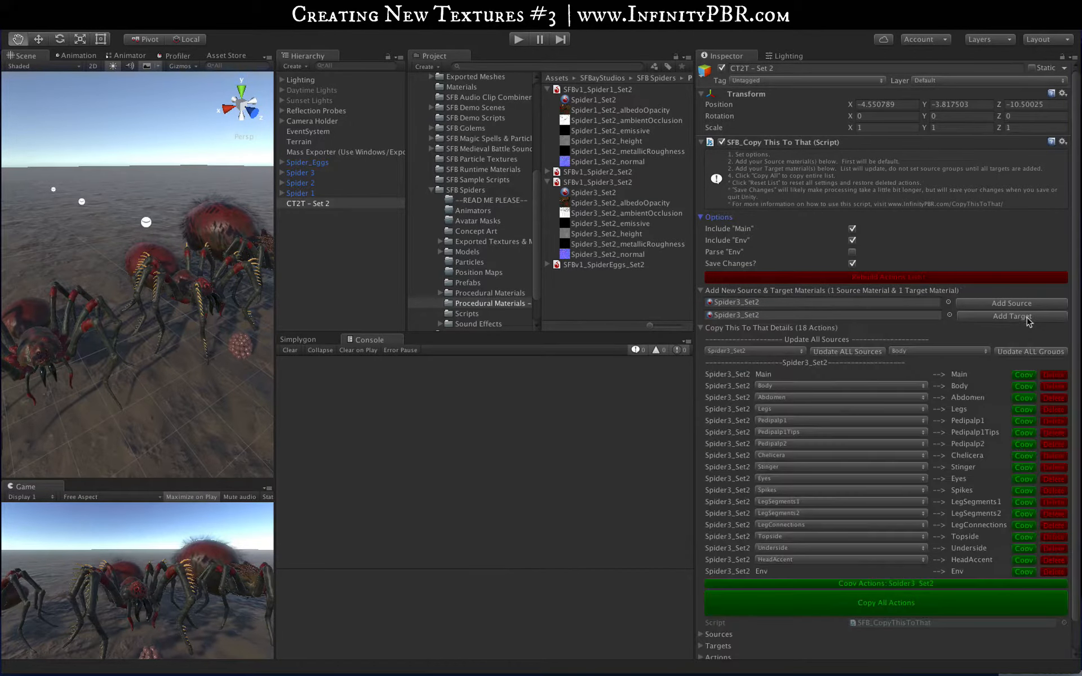
Add the Spider2_Set2 and Spider1_Set2 procedural materials as further targets of the copy script
{"action": "left_click", "coordinate": [547, 172]}
{"action": "left_click_drag", "start_coordinate": [569, 183], "coordinate": [786, 315]}
{"action": "left_click", "coordinate": [1017, 316]}
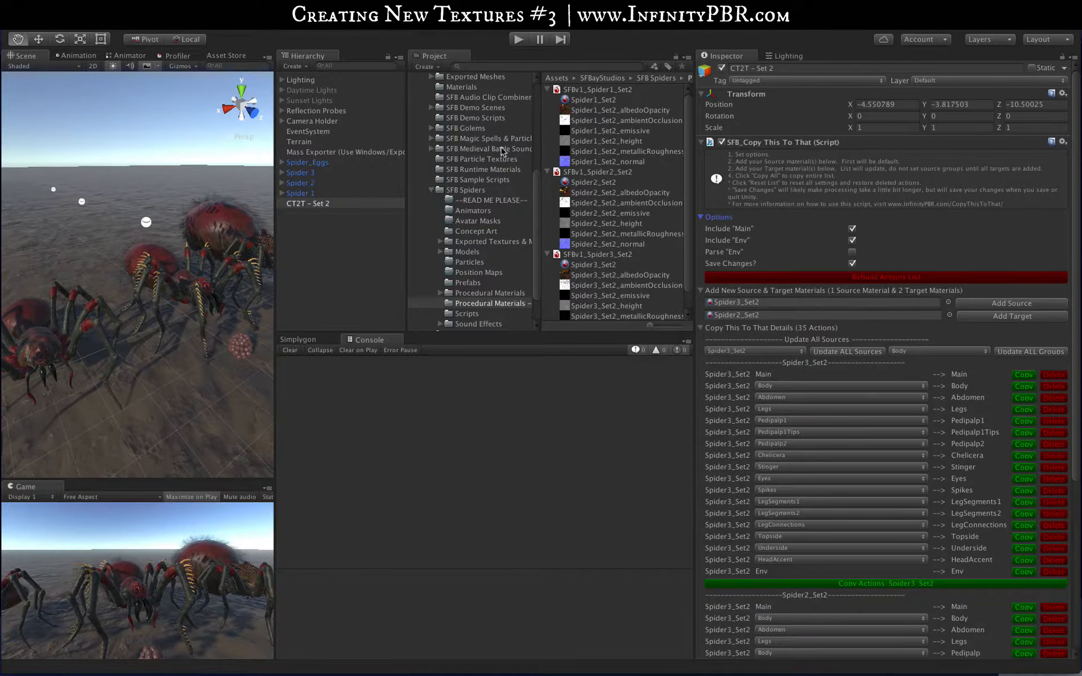
{"action": "left_click_drag", "start_coordinate": [582, 104], "coordinate": [786, 316]}
{"action": "left_click", "coordinate": [1021, 316]}
{"action": "left_click", "coordinate": [713, 276]}
For the Spider2_Set2 target, map PedipalTips to source group Pedipalp1Tips and Pedipalp to Pedipalp1
{"action": "scroll", "coordinate": [740, 523], "scroll_direction": "down", "scroll_amount": 3}
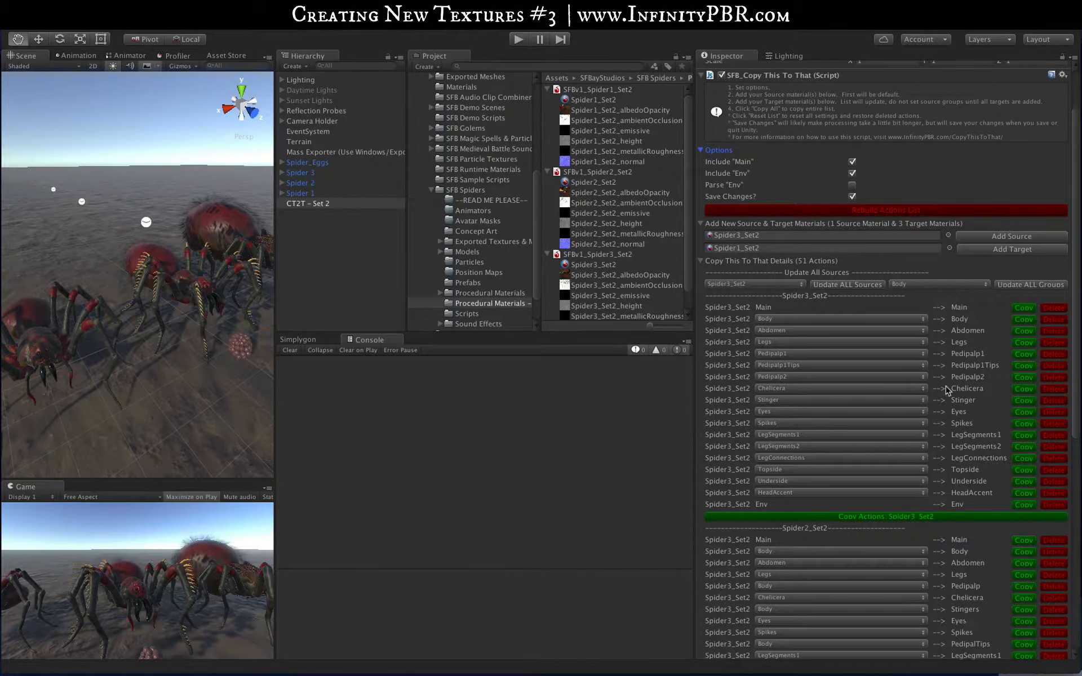
{"action": "scroll", "coordinate": [922, 553], "scroll_direction": "down", "scroll_amount": 6}
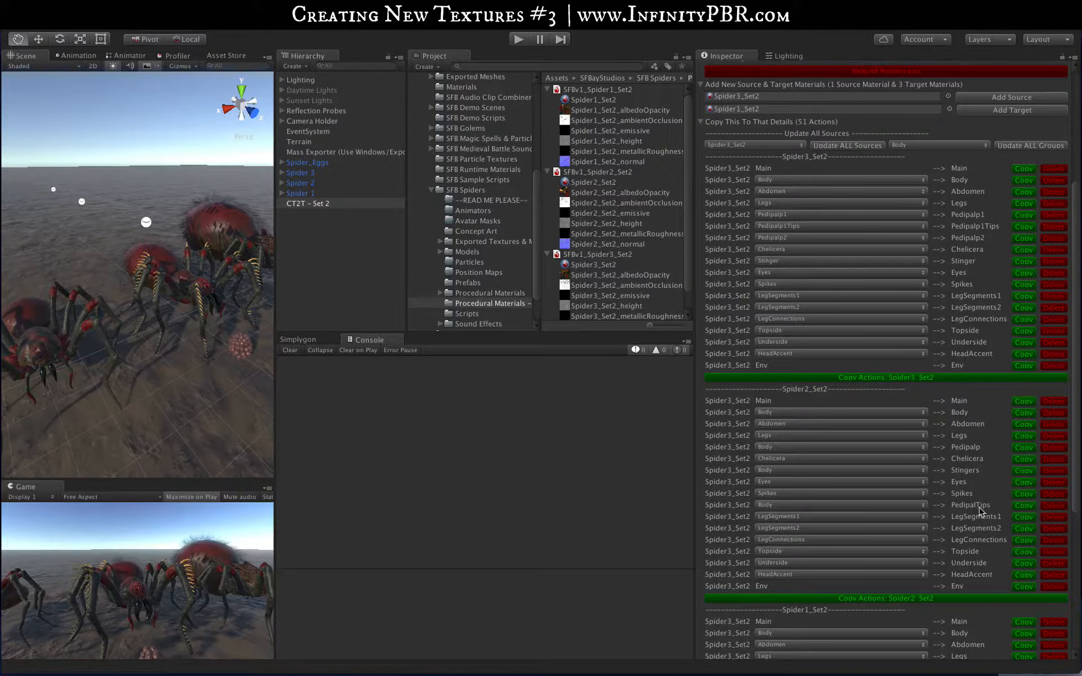
{"action": "left_click", "coordinate": [769, 506]}
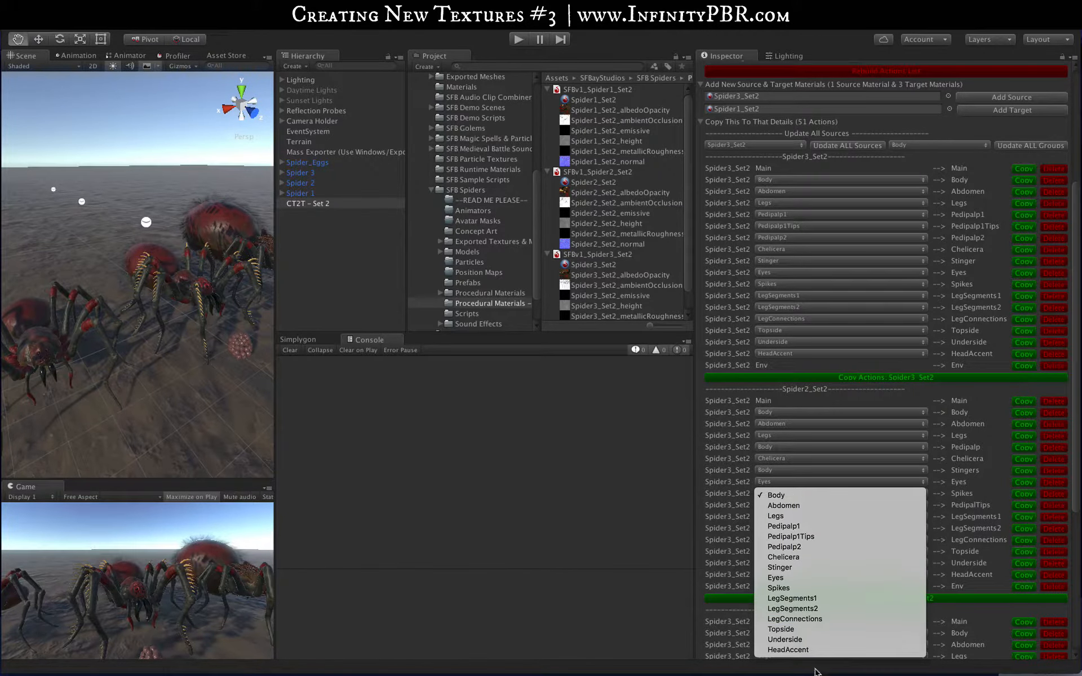
{"action": "left_click", "coordinate": [830, 538]}
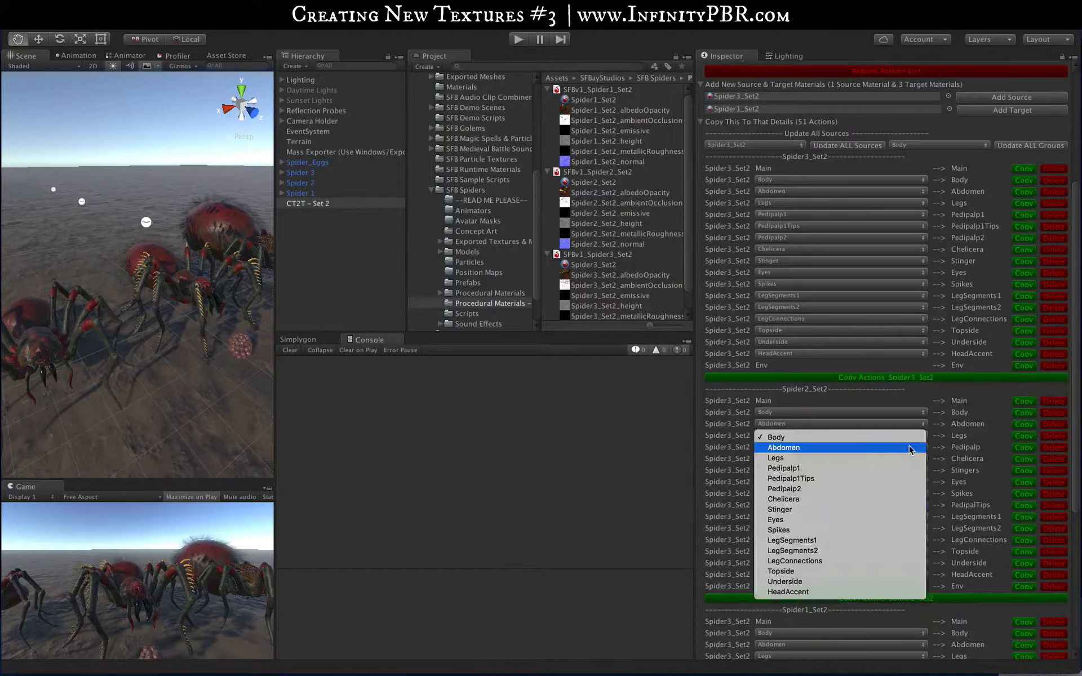
{"action": "left_click", "coordinate": [913, 449]}
{"action": "left_click", "coordinate": [819, 473]}
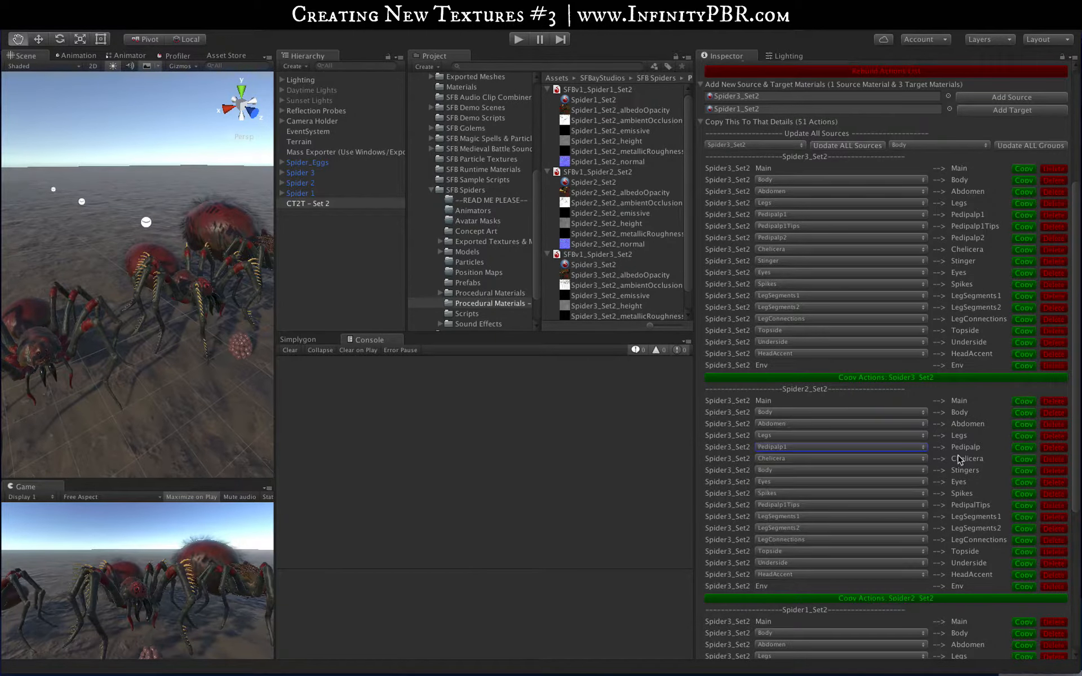
For the Spider1_Set2 target, map PedipalpTips to source group Pedipalp1Tips and Pedipalp to Pedipalp1
{"action": "scroll", "coordinate": [812, 456], "scroll_direction": "down", "scroll_amount": 5}
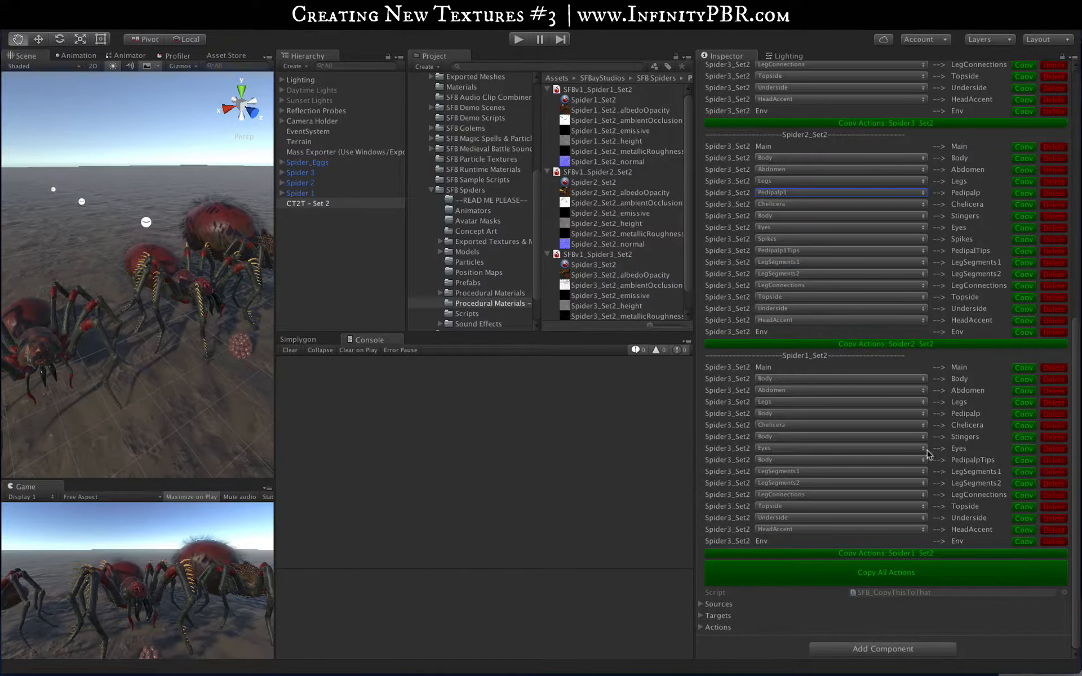
{"action": "left_click", "coordinate": [913, 460]}
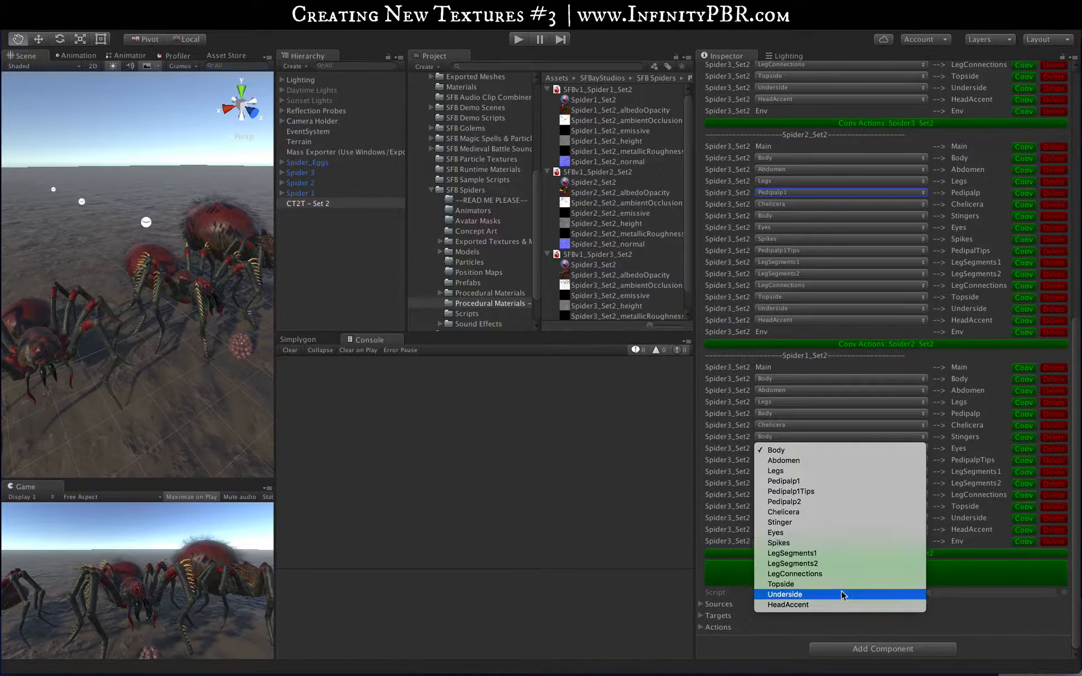
{"action": "left_click", "coordinate": [822, 494]}
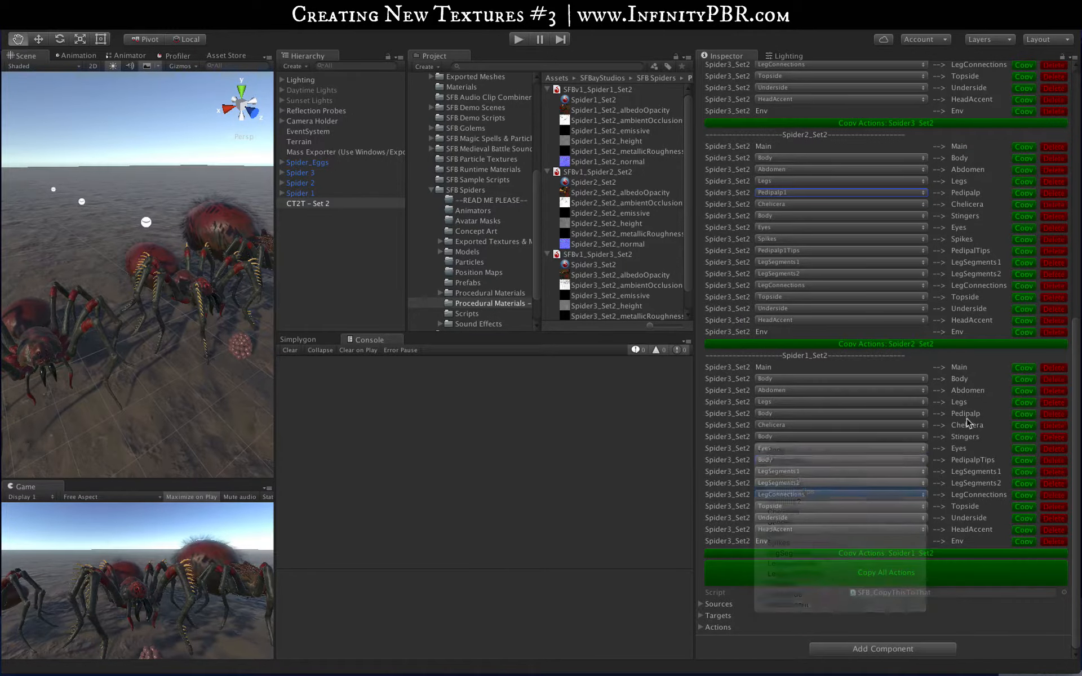
{"action": "left_click", "coordinate": [883, 416]}
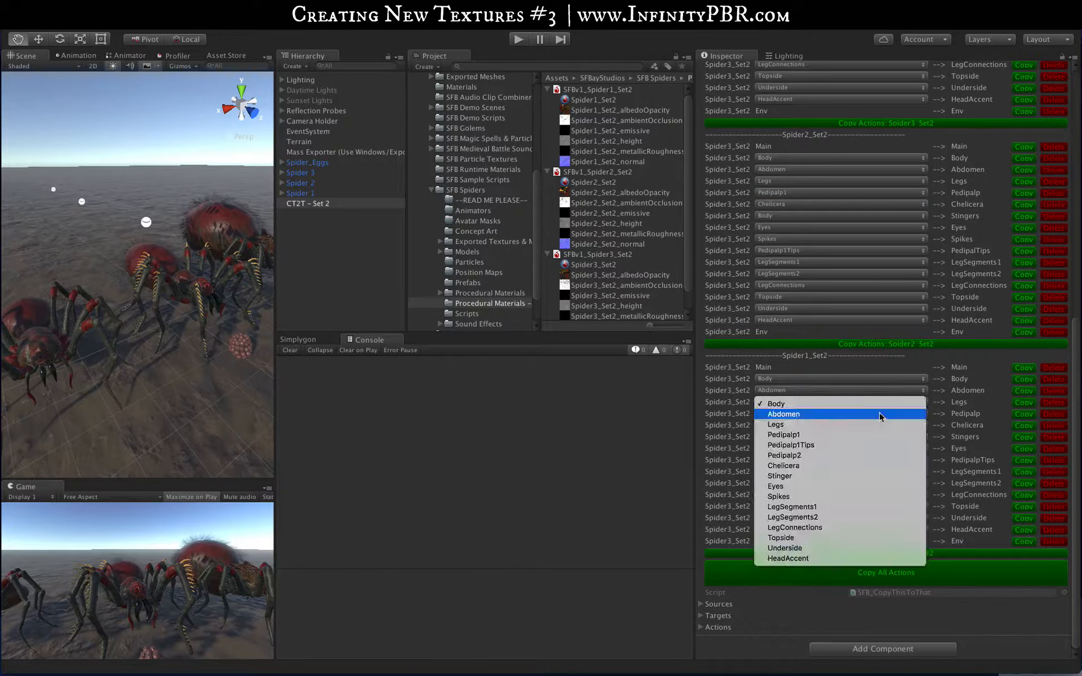
{"action": "left_click", "coordinate": [849, 435]}
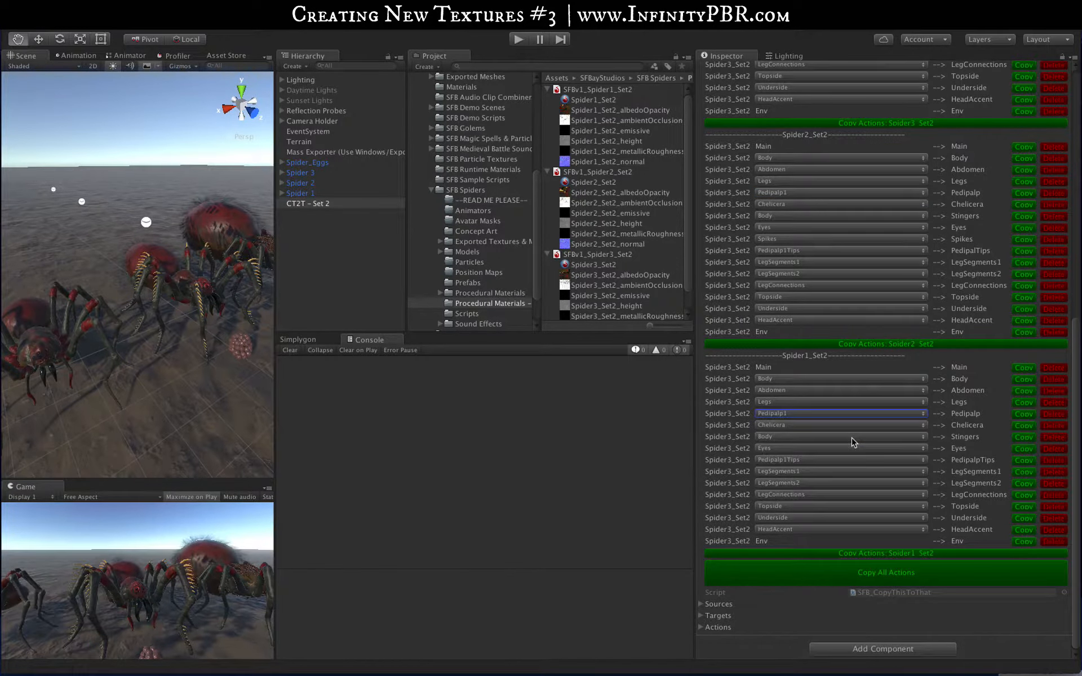
Map the Stingers group of both the Spider1_Set2 and Spider2_Set2 targets to the source group Stinger
{"action": "left_click", "coordinate": [773, 440]}
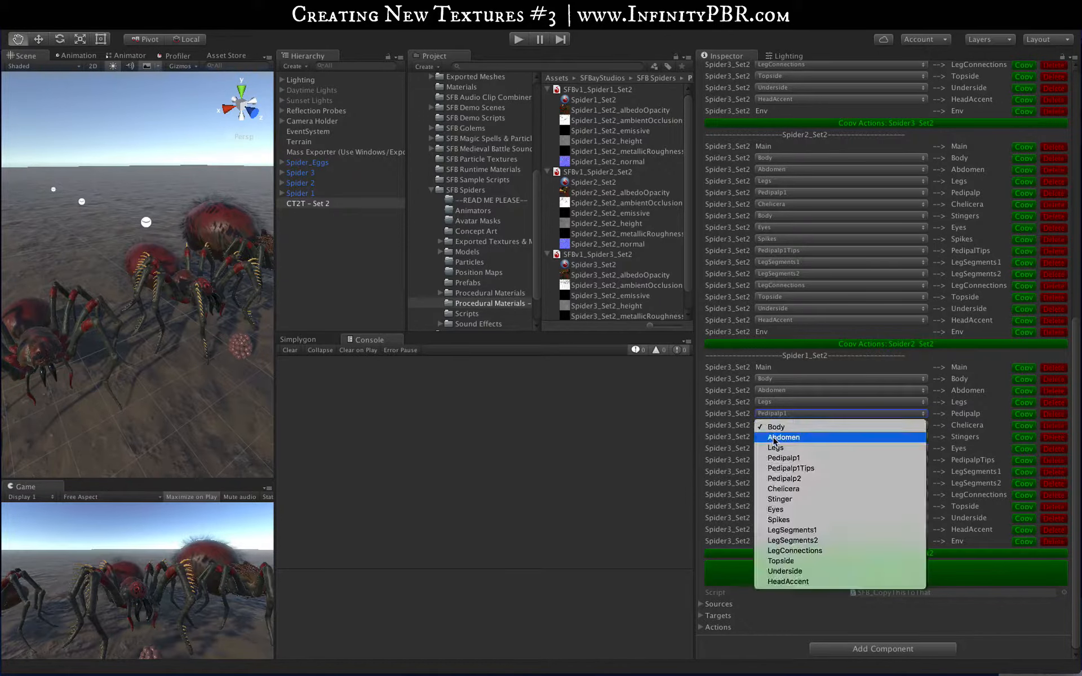
{"action": "left_click", "coordinate": [855, 498]}
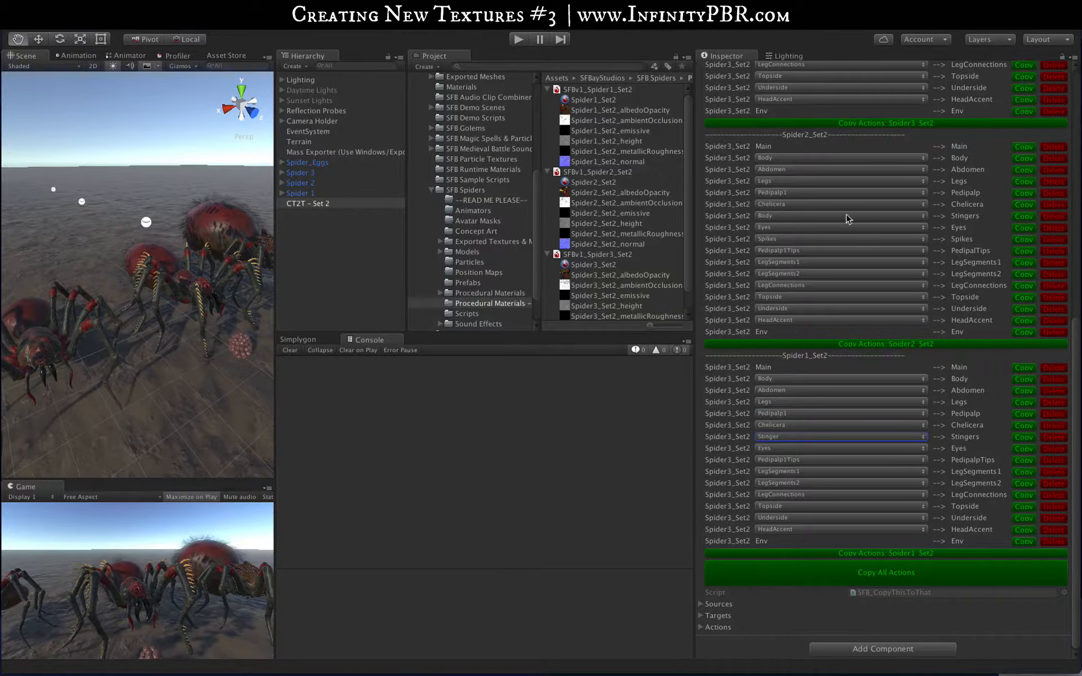
{"action": "left_click", "coordinate": [833, 217]}
{"action": "left_click", "coordinate": [817, 278]}
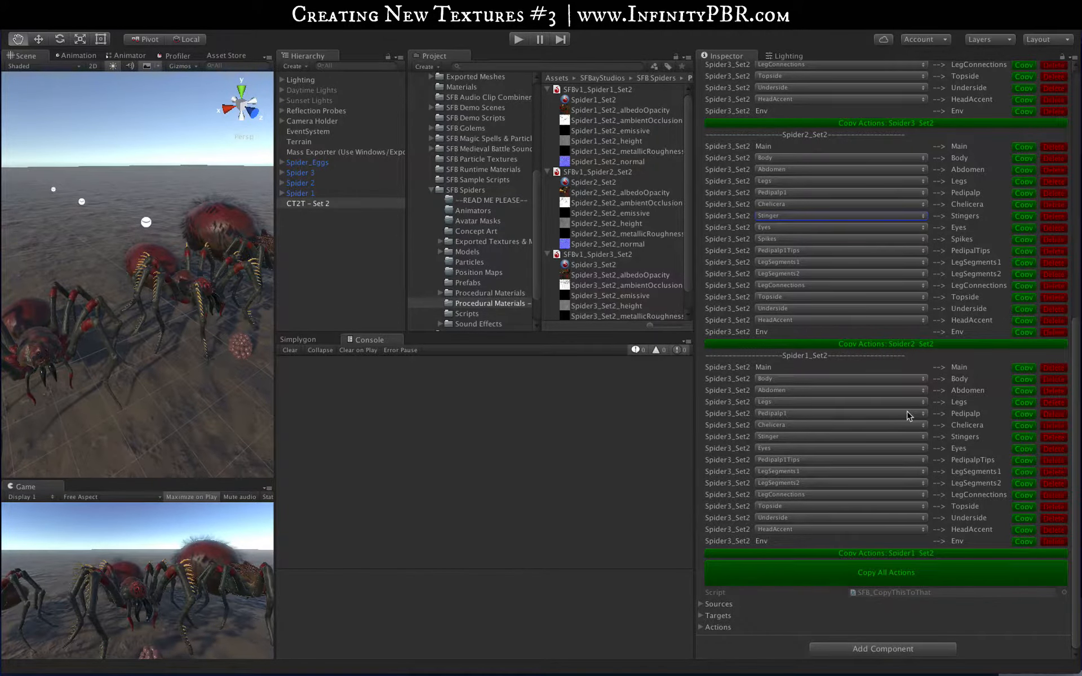
Delete every copy action that targets Spider3_Set2, from Main through Env, from the copy script's action list
{"action": "scroll", "coordinate": [909, 415], "scroll_direction": "up", "scroll_amount": 10}
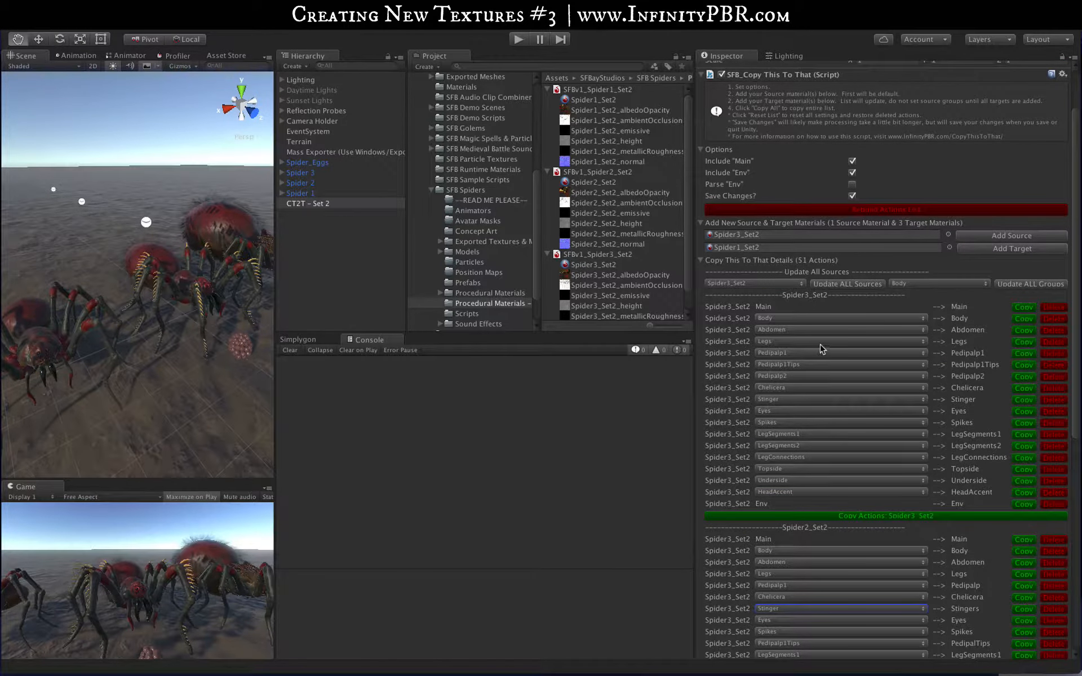
{"action": "left_click", "coordinate": [1052, 320]}
{"action": "left_click", "coordinate": [1053, 320]}
{"action": "left_click", "coordinate": [1053, 320]}
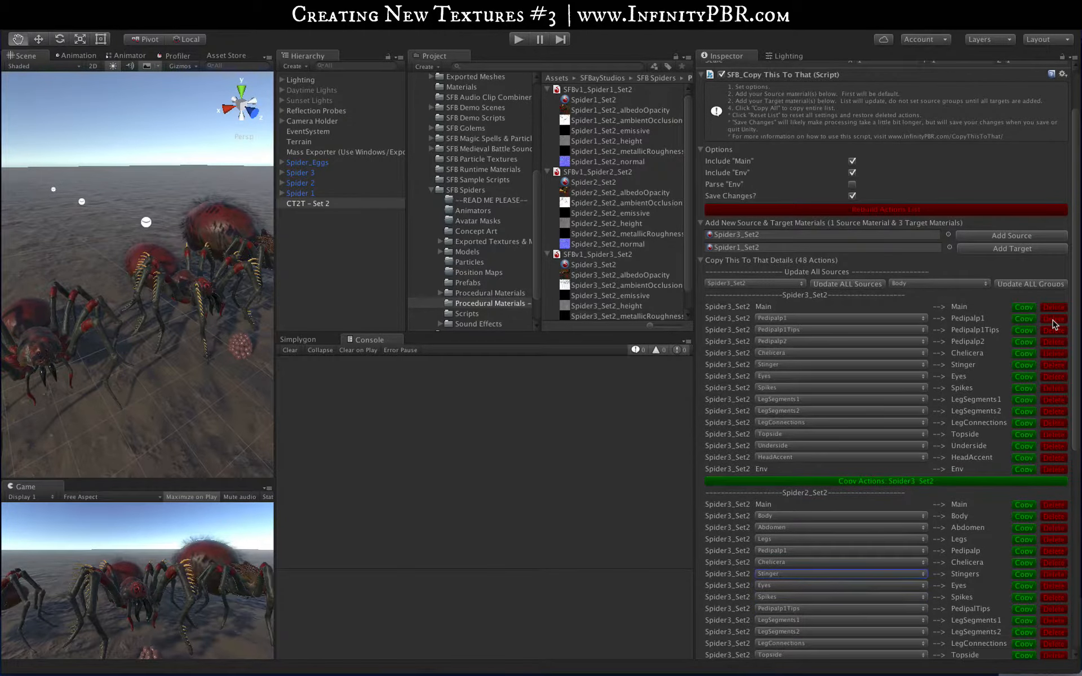
{"action": "left_click", "coordinate": [1053, 321]}
{"action": "left_click", "coordinate": [1053, 319]}
{"action": "left_click", "coordinate": [1053, 319]}
{"action": "left_click", "coordinate": [1052, 319]}
{"action": "left_click", "coordinate": [1053, 319]}
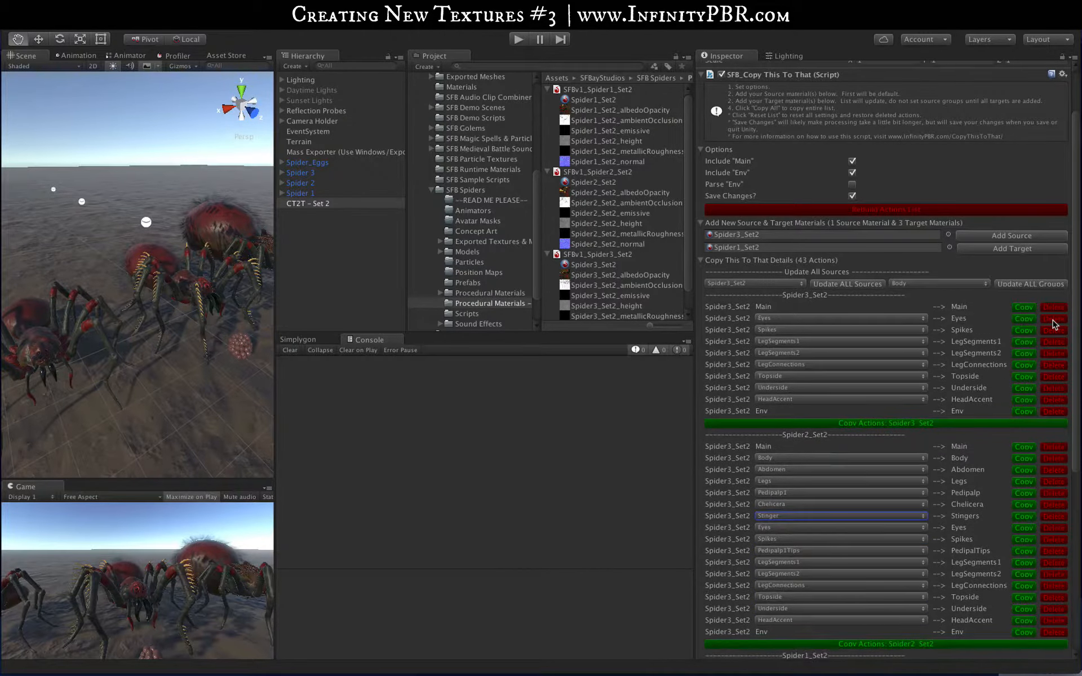
{"action": "left_click", "coordinate": [1052, 319]}
{"action": "left_click", "coordinate": [1052, 319]}
{"action": "left_click", "coordinate": [1052, 320]}
{"action": "left_click", "coordinate": [1053, 319]}
{"action": "left_click", "coordinate": [1053, 319]}
{"action": "left_click", "coordinate": [1053, 320]}
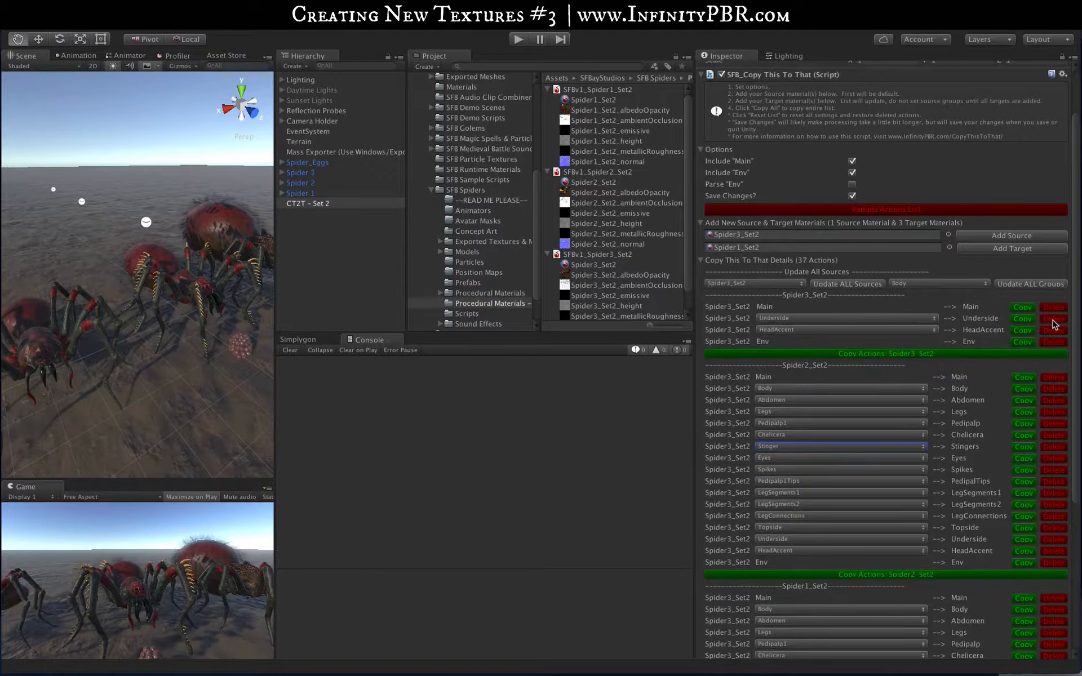
{"action": "left_click", "coordinate": [1053, 319]}
{"action": "left_click", "coordinate": [1052, 319]}
{"action": "left_click", "coordinate": [1052, 319]}
{"action": "left_click", "coordinate": [1052, 307]}
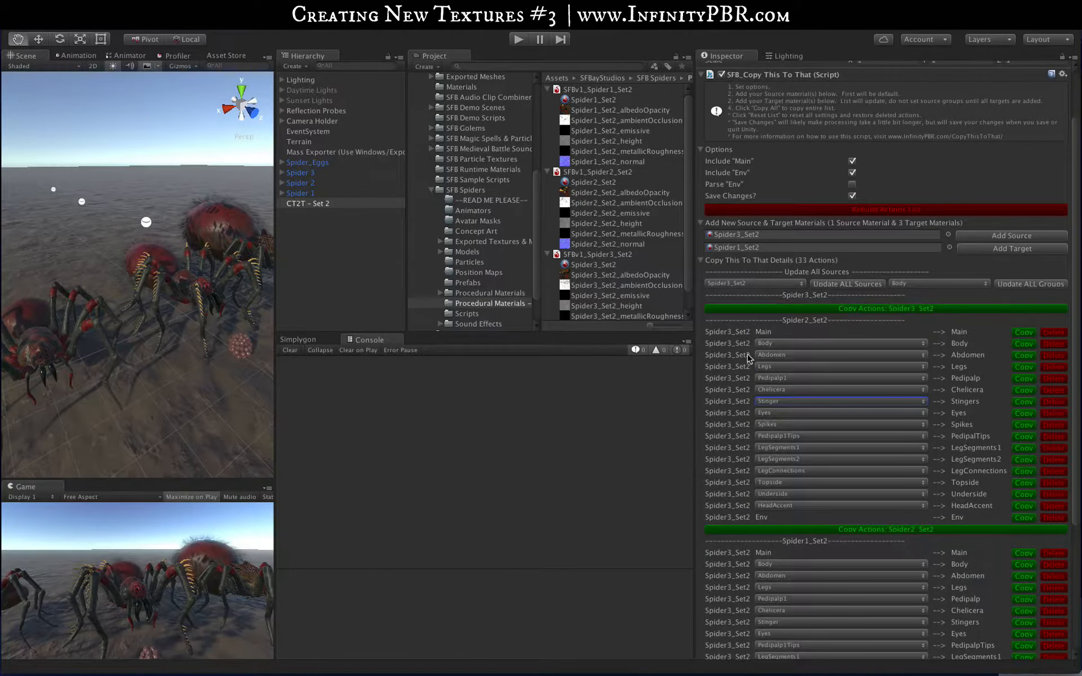
{"action": "scroll", "coordinate": [845, 370], "scroll_direction": "down", "scroll_amount": 3}
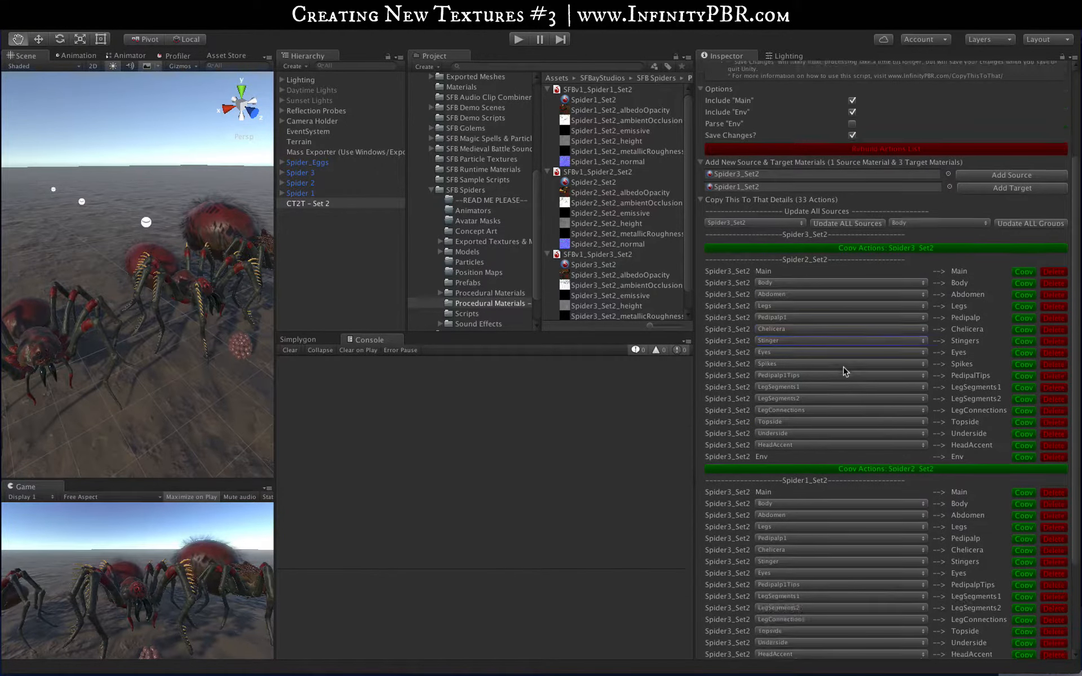
{"action": "scroll", "coordinate": [845, 371], "scroll_direction": "up", "scroll_amount": 1}
Move the Mass Exporter object below CT2T – Set 2 at the end of the hierarchy
{"action": "left_click_drag", "start_coordinate": [240, 252], "coordinate": [193, 271], "text": "alt"}
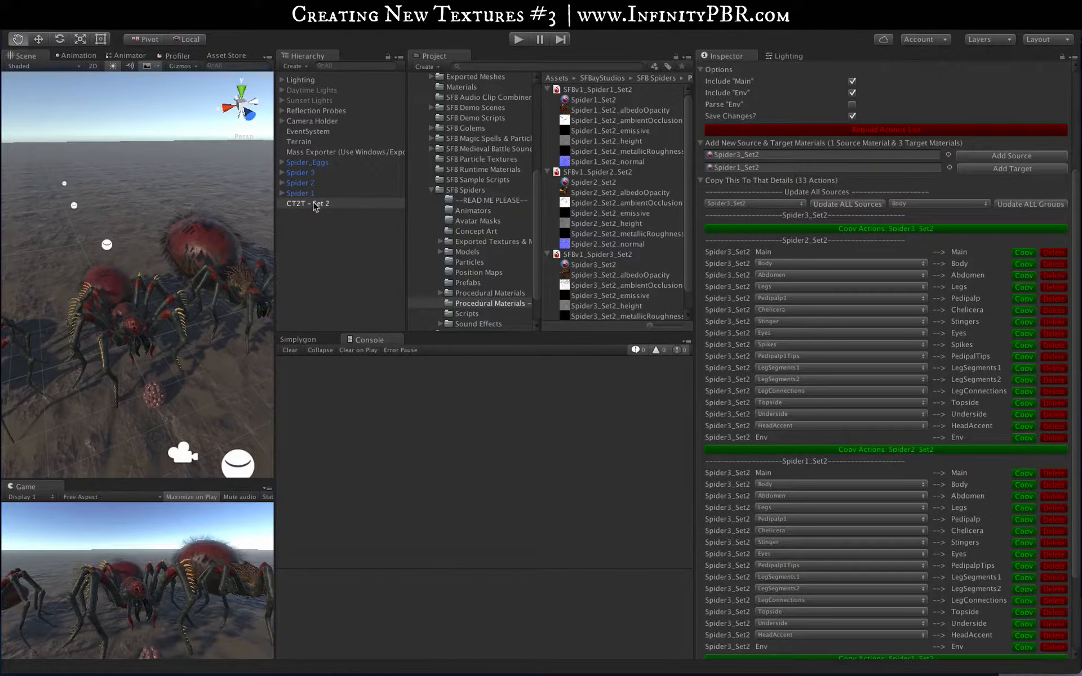
{"action": "left_click", "coordinate": [332, 228]}
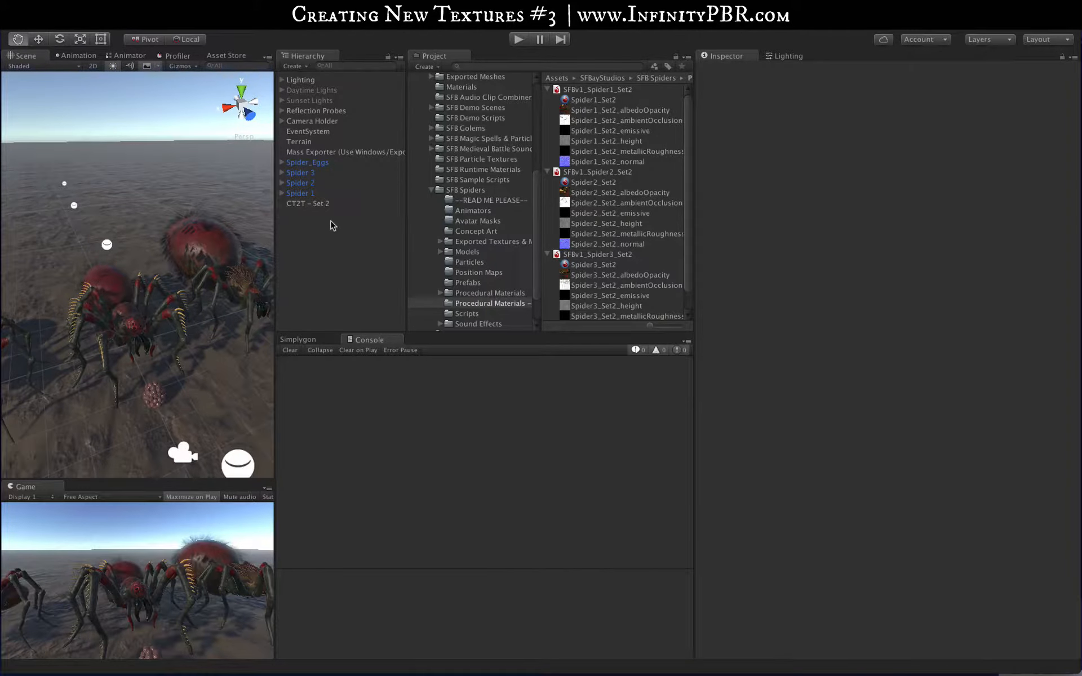
{"action": "left_click", "coordinate": [346, 154]}
{"action": "left_click_drag", "start_coordinate": [347, 157], "coordinate": [331, 206]}
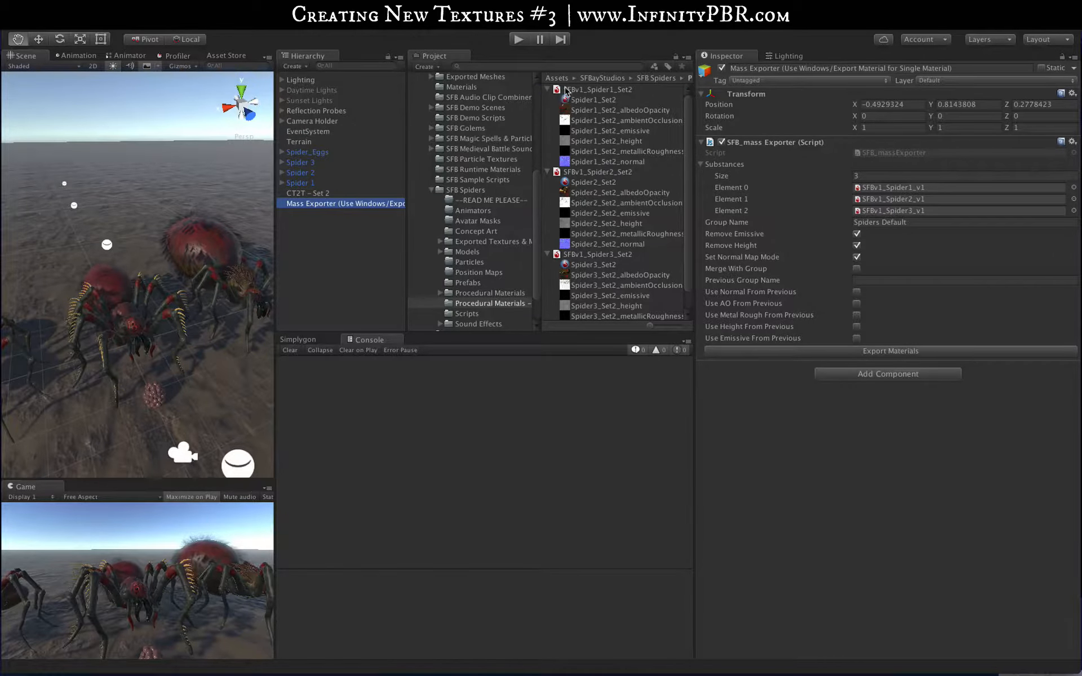
Replace the Mass Exporter's three substances with SFBv1_Spider1_Set2, SFBv1_Spider2_Set2 and SFBv1_Spider3_Set2
{"action": "left_click_drag", "start_coordinate": [586, 89], "coordinate": [830, 184]}
{"action": "left_click_drag", "start_coordinate": [586, 173], "coordinate": [902, 199]}
{"action": "left_click_drag", "start_coordinate": [586, 256], "coordinate": [913, 217]}
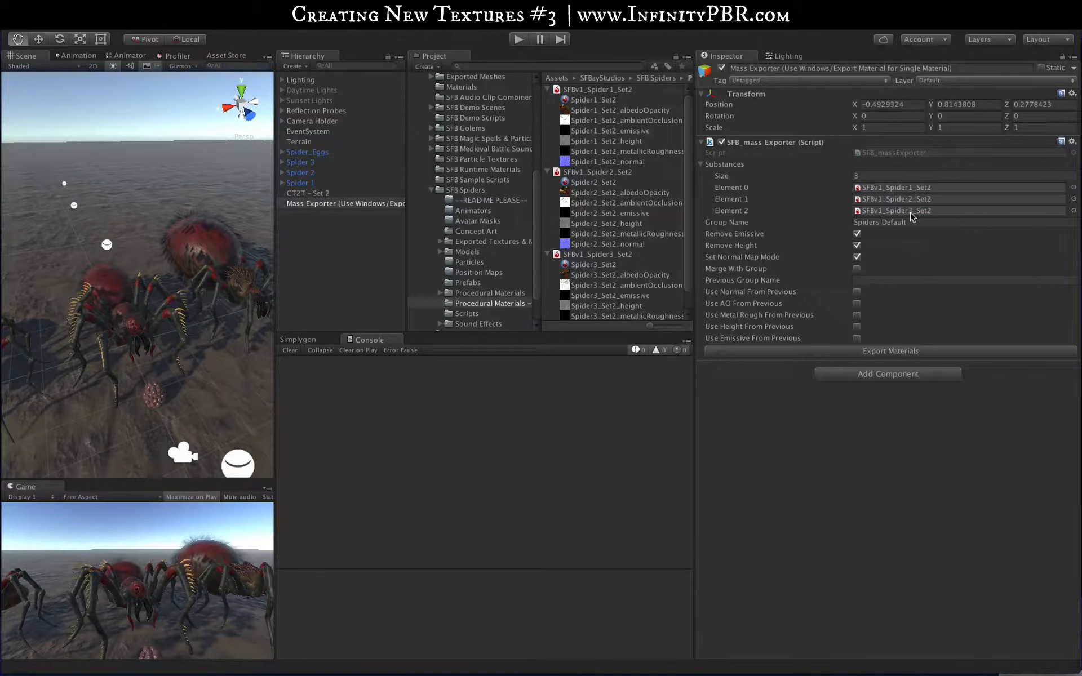
Set the Mass Exporter's group name to Spiders Set 2 Default
{"action": "double_click", "coordinate": [891, 222]}
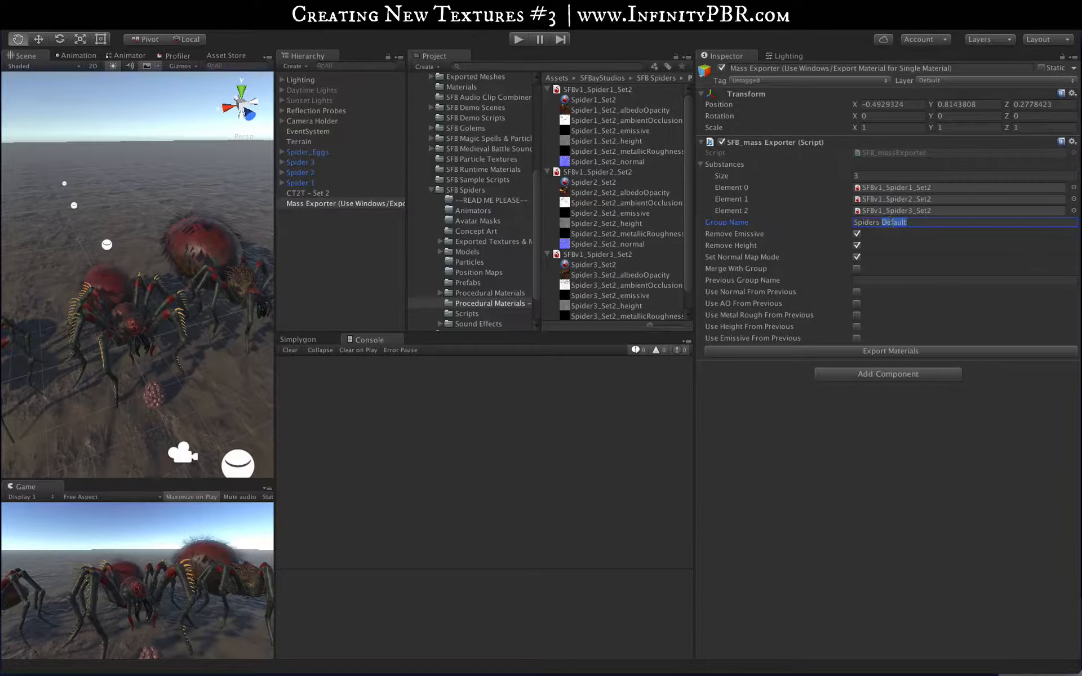
{"action": "triple_click", "coordinate": [890, 223]}
{"action": "type", "text": "Spi"}
Enable Merge With Group on the Mass Exporter and set the previous group name to Spiders Set 2
{"action": "left_click", "coordinate": [857, 269]}
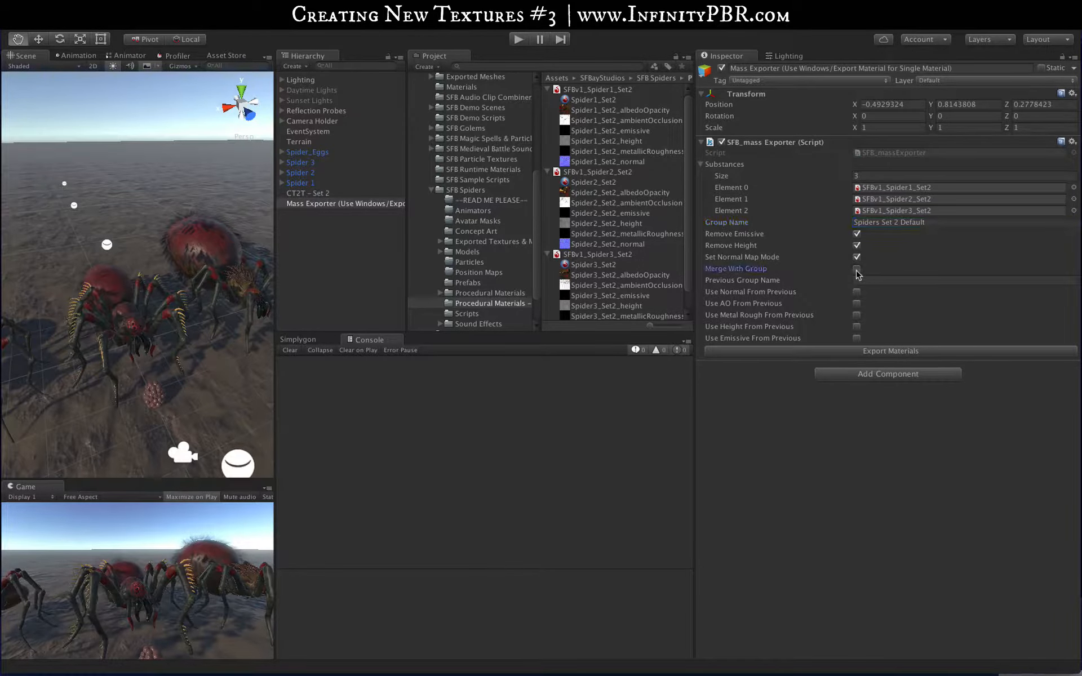
{"action": "left_click", "coordinate": [874, 284]}
{"action": "left_click", "coordinate": [857, 269]}
{"action": "left_click", "coordinate": [856, 269]}
{"action": "left_click", "coordinate": [863, 280]}
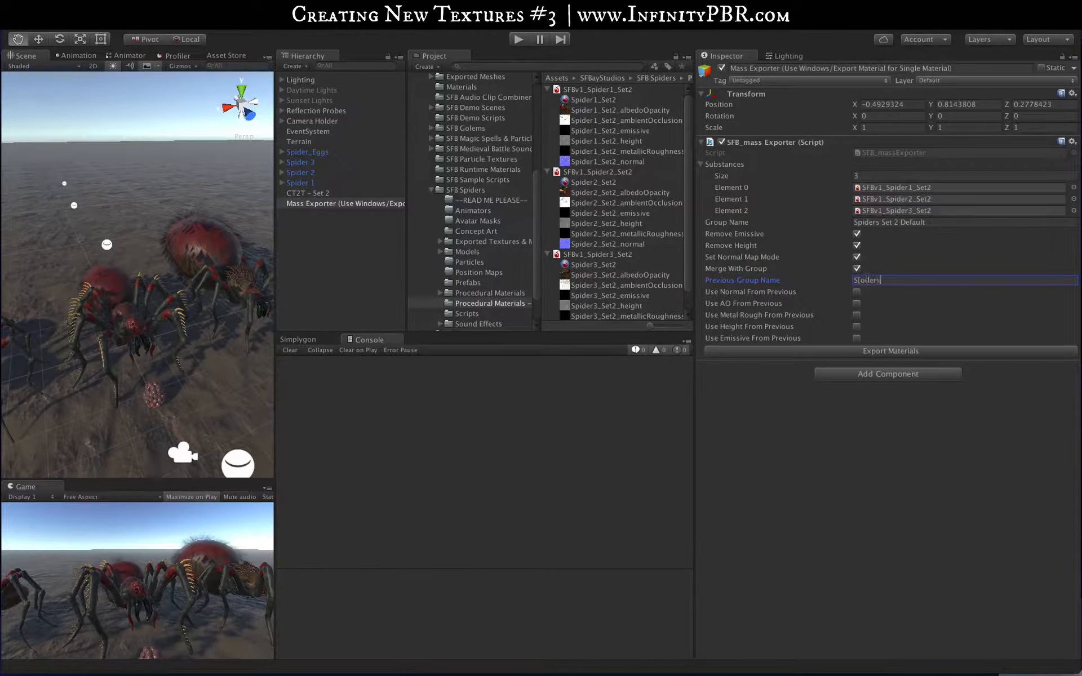
{"action": "type", "text": "Spiders"}
{"action": "key", "text": "BackSpace"}
{"action": "key", "text": "BackSpace"}
Copy the previous group name, Spiders Set 2, into the exporter's group name
{"action": "key", "text": "super+a"}
{"action": "key", "text": "super+c"}
{"action": "left_click", "coordinate": [923, 225]}
{"action": "key", "text": "super+v"}
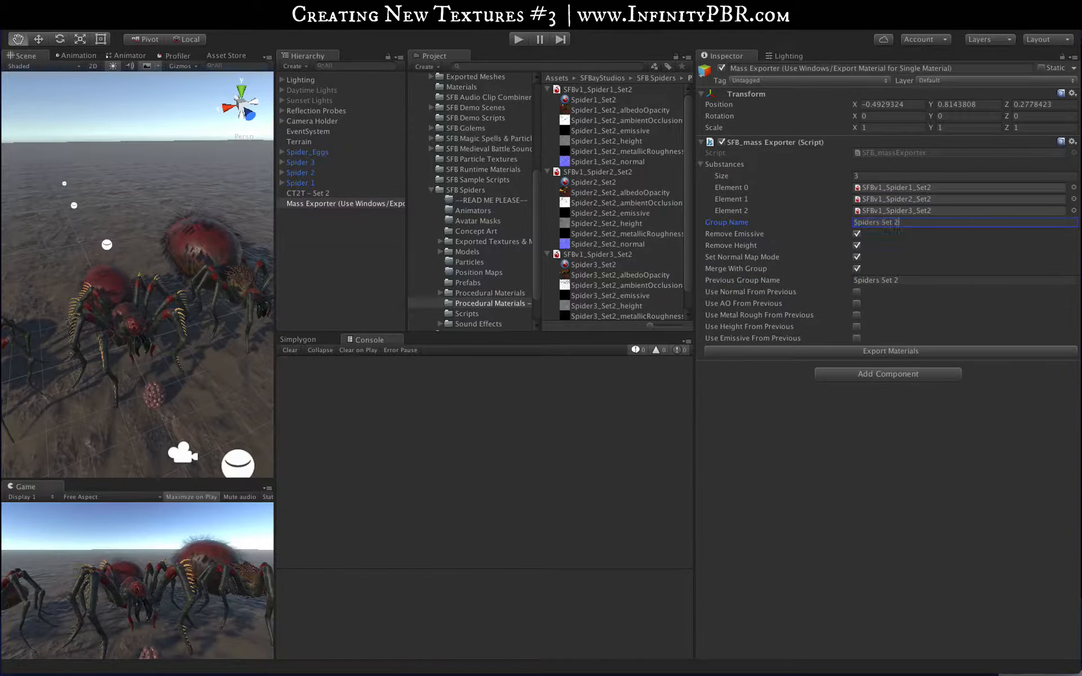
Enable reusing the normal, AO and metal rough maps from the previous group, and export the materials
{"action": "left_click", "coordinate": [880, 280]}
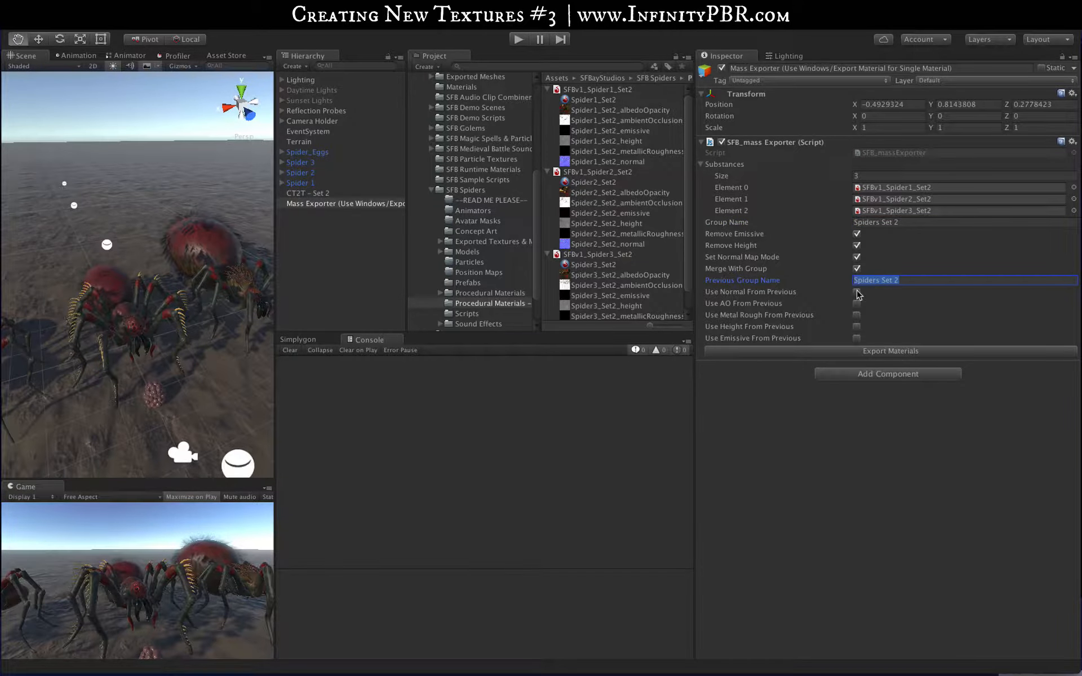
{"action": "left_click", "coordinate": [856, 292]}
{"action": "left_click", "coordinate": [856, 304]}
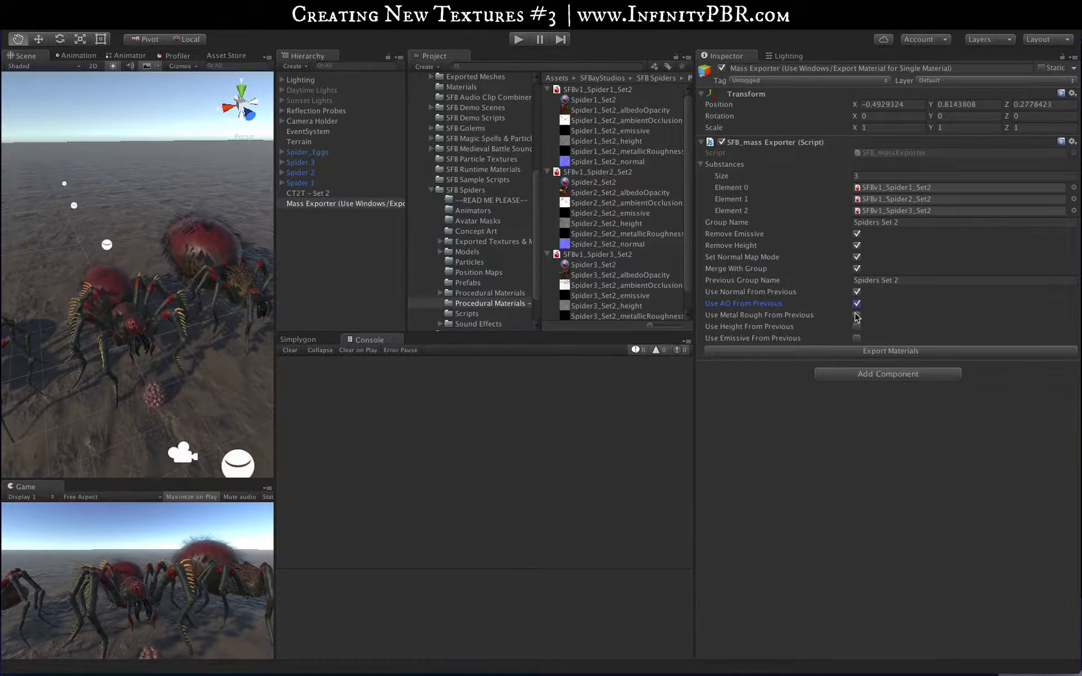
{"action": "left_click", "coordinate": [856, 316]}
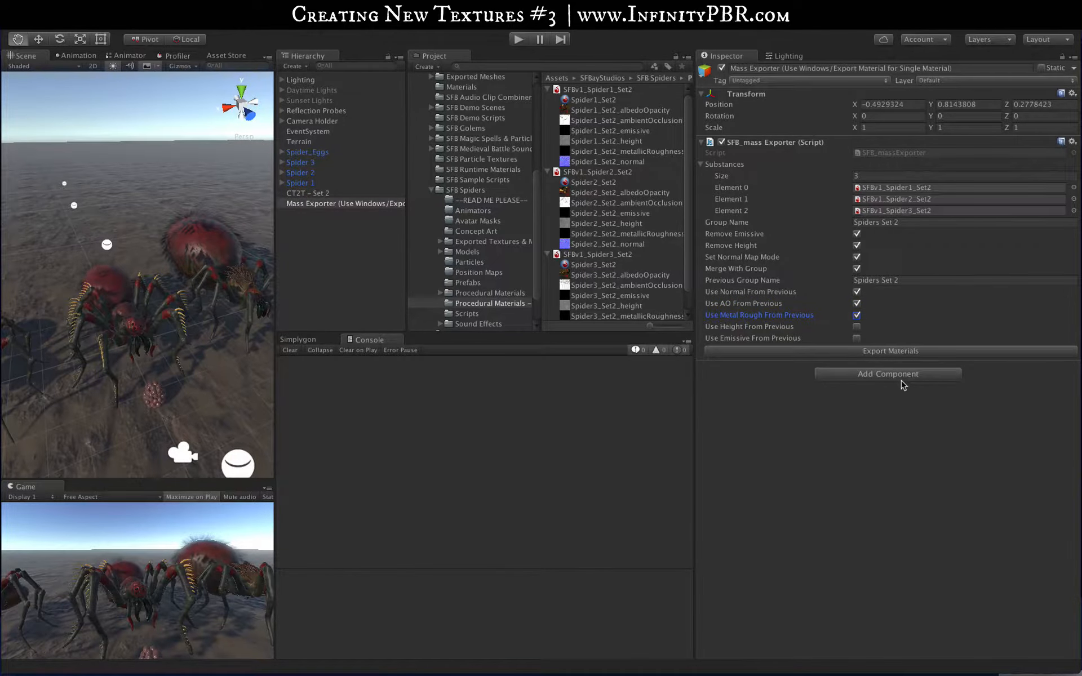
{"action": "left_click", "coordinate": [888, 353]}
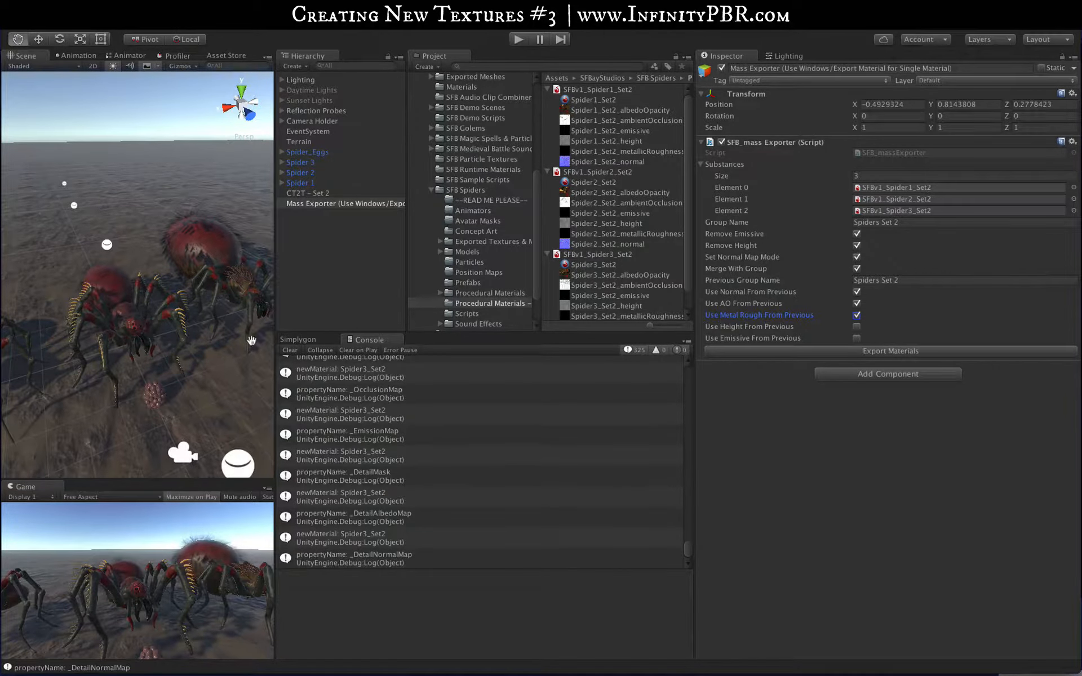
Clear the console and expand the Exported Materials folder down to the texture folders inside Spiders Set 2
{"action": "left_click", "coordinate": [289, 350]}
{"action": "scroll", "coordinate": [479, 214], "scroll_direction": "up", "scroll_amount": 4}
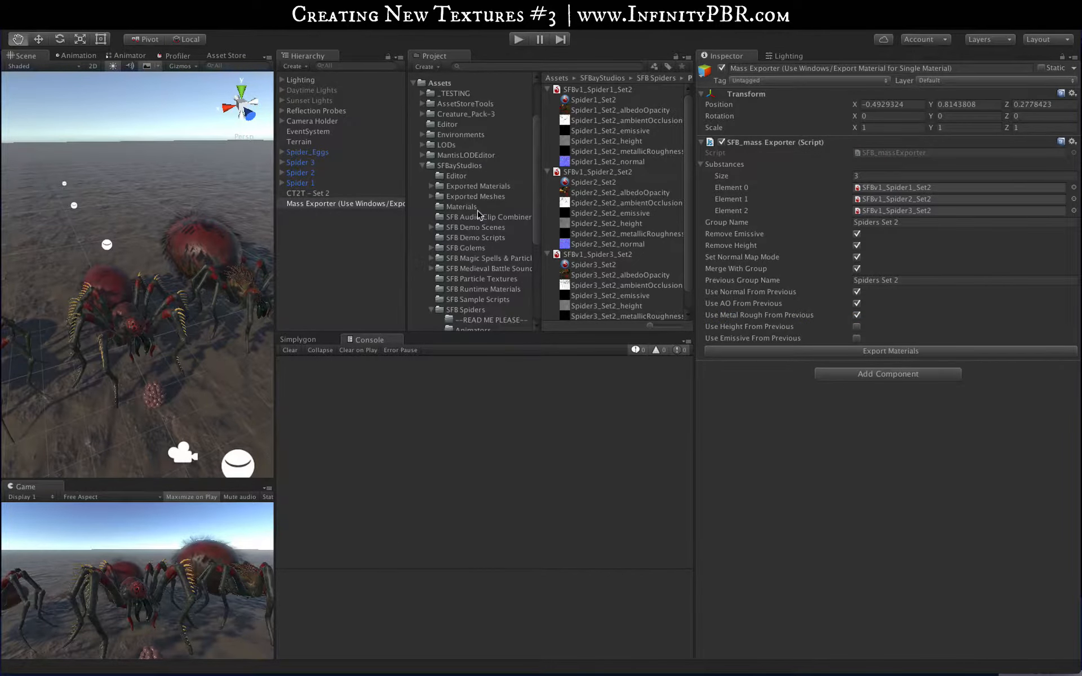
{"action": "left_click", "coordinate": [431, 186]}
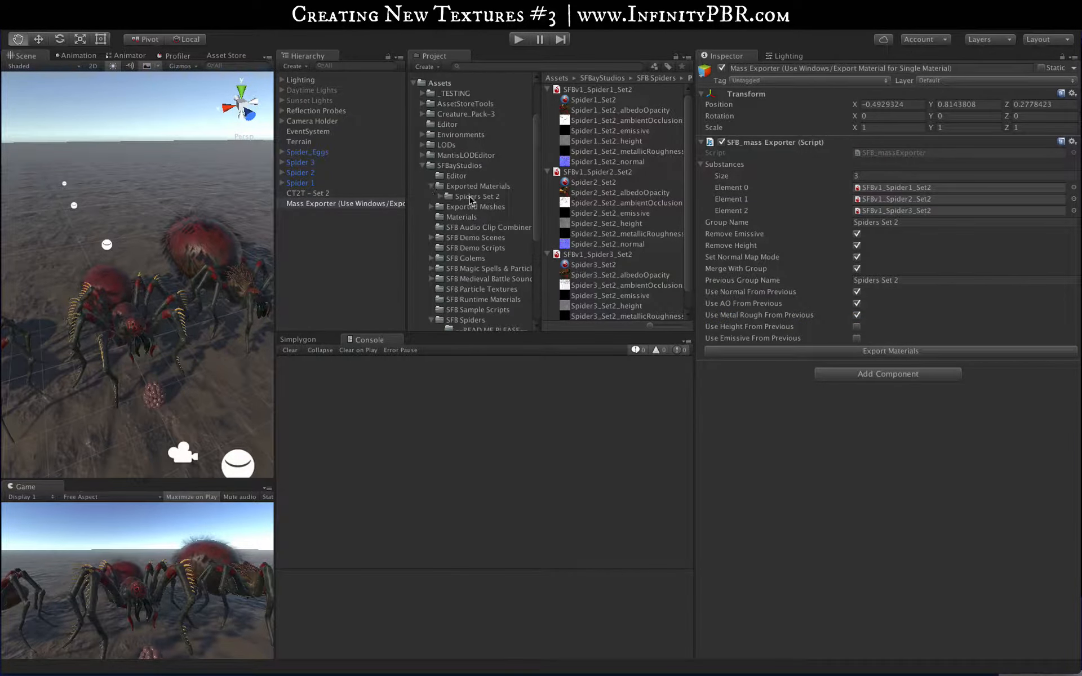
{"action": "left_click", "coordinate": [439, 197]}
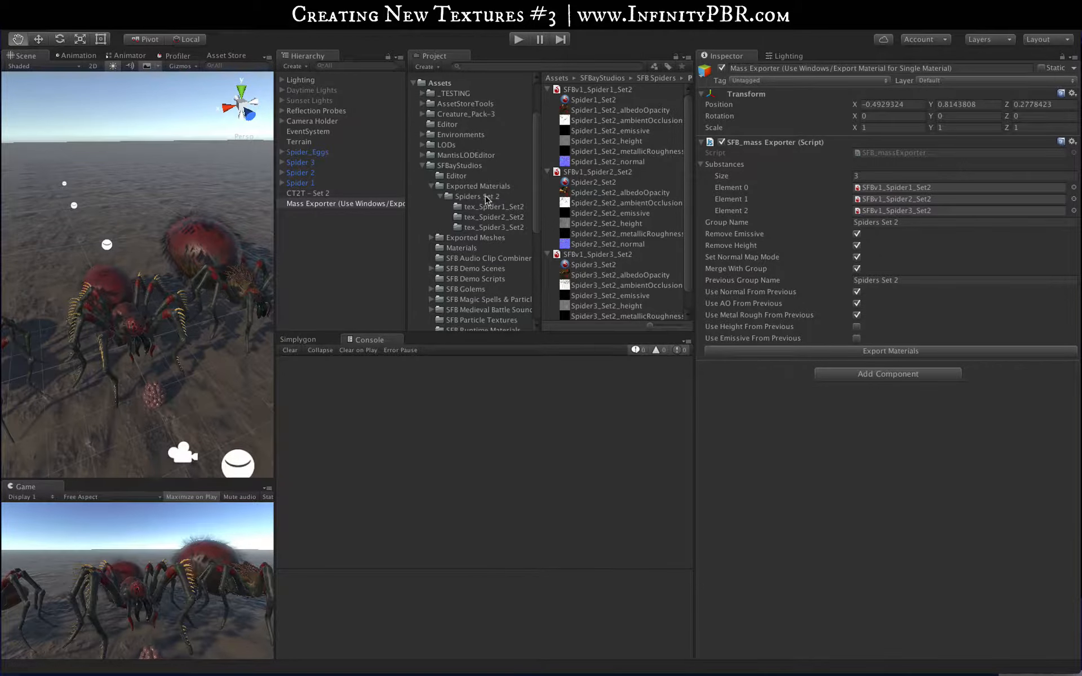
Examine the spiders up close in the scene and review the copy mappings of CT2T – Set 2
{"action": "left_click", "coordinate": [857, 233]}
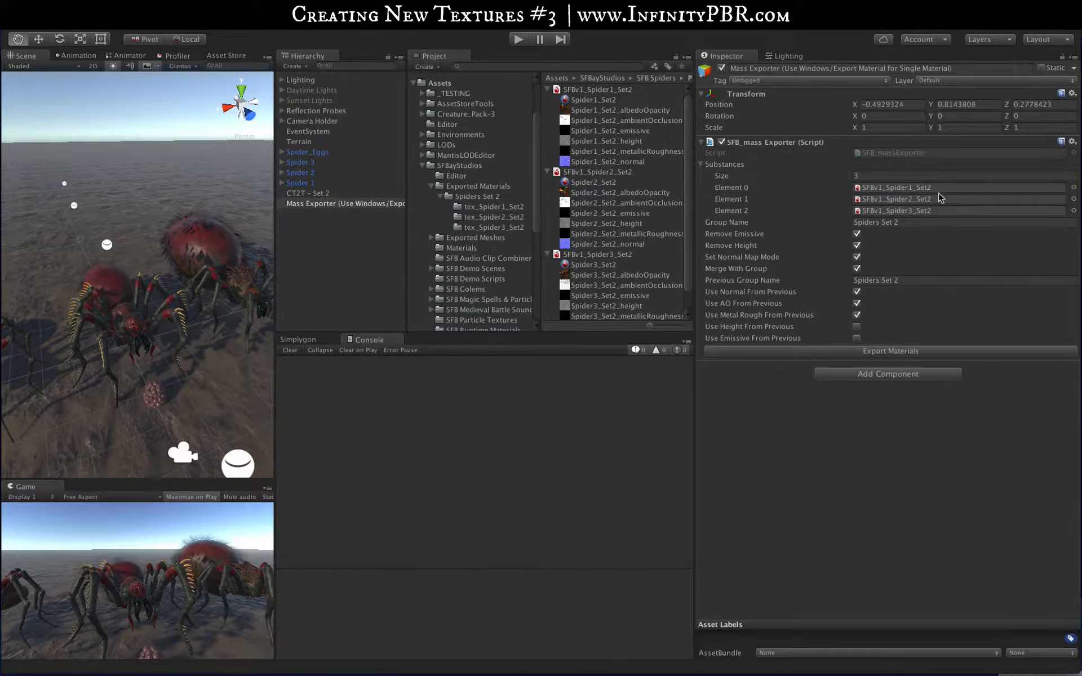
{"action": "scroll", "coordinate": [239, 239], "scroll_direction": "up", "scroll_amount": 5}
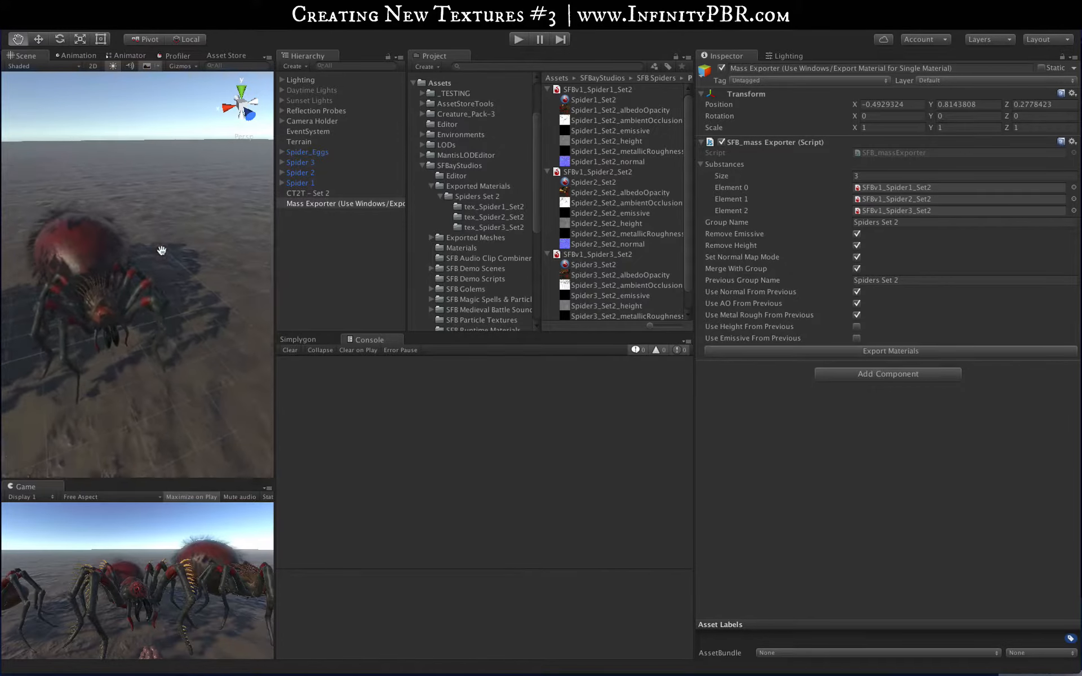
{"action": "scroll", "coordinate": [186, 256], "scroll_direction": "up", "scroll_amount": 3}
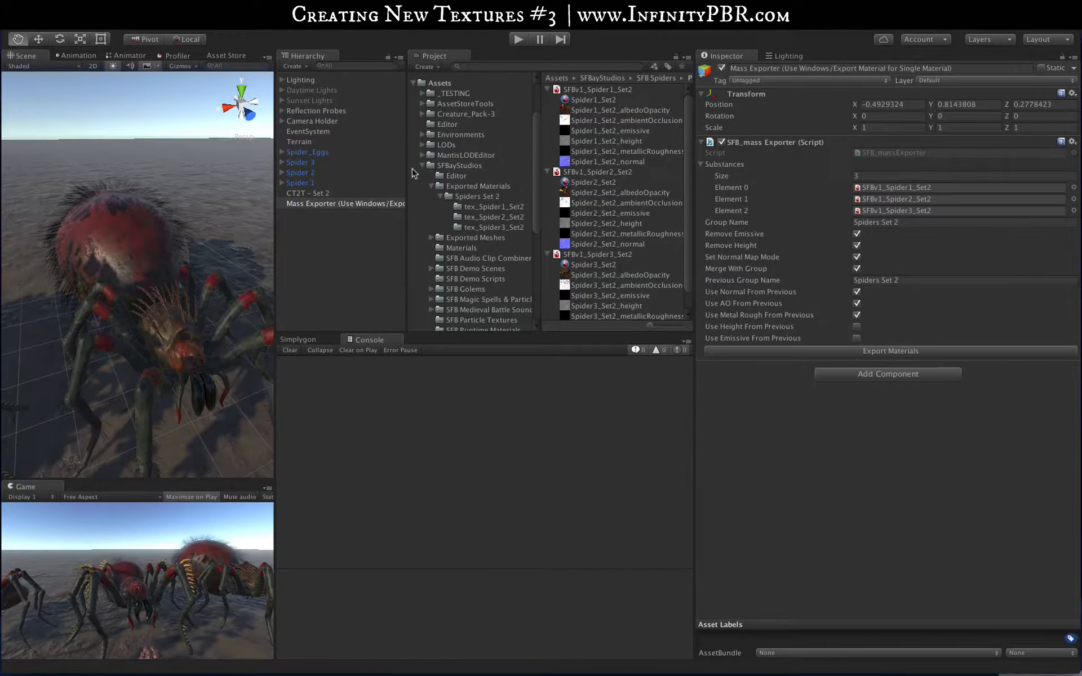
{"action": "left_click", "coordinate": [331, 193]}
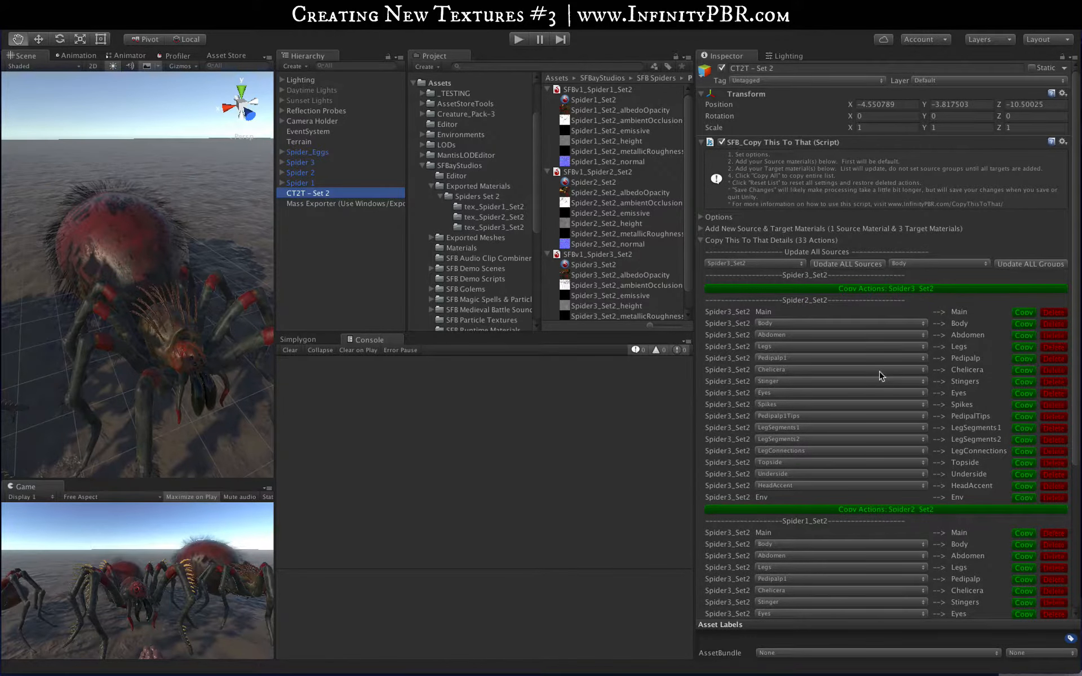
{"action": "scroll", "coordinate": [879, 374], "scroll_direction": "down", "scroll_amount": 1}
{"action": "middle_click_drag", "start_coordinate": [227, 369], "coordinate": [151, 350]}
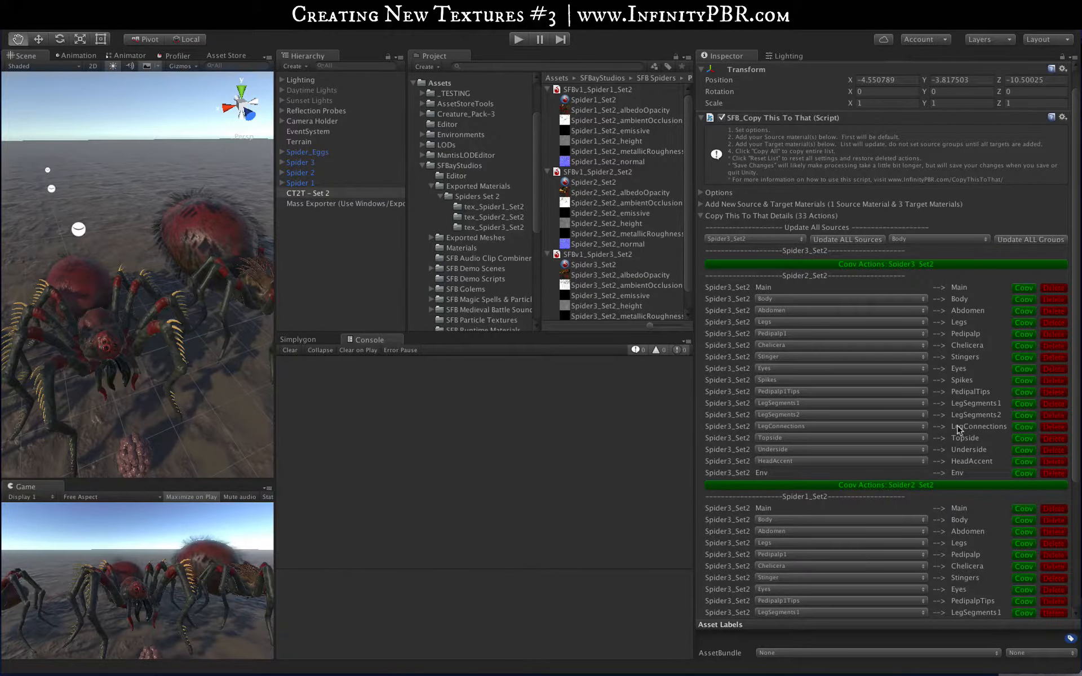
{"action": "scroll", "coordinate": [840, 417], "scroll_direction": "down", "scroll_amount": 6}
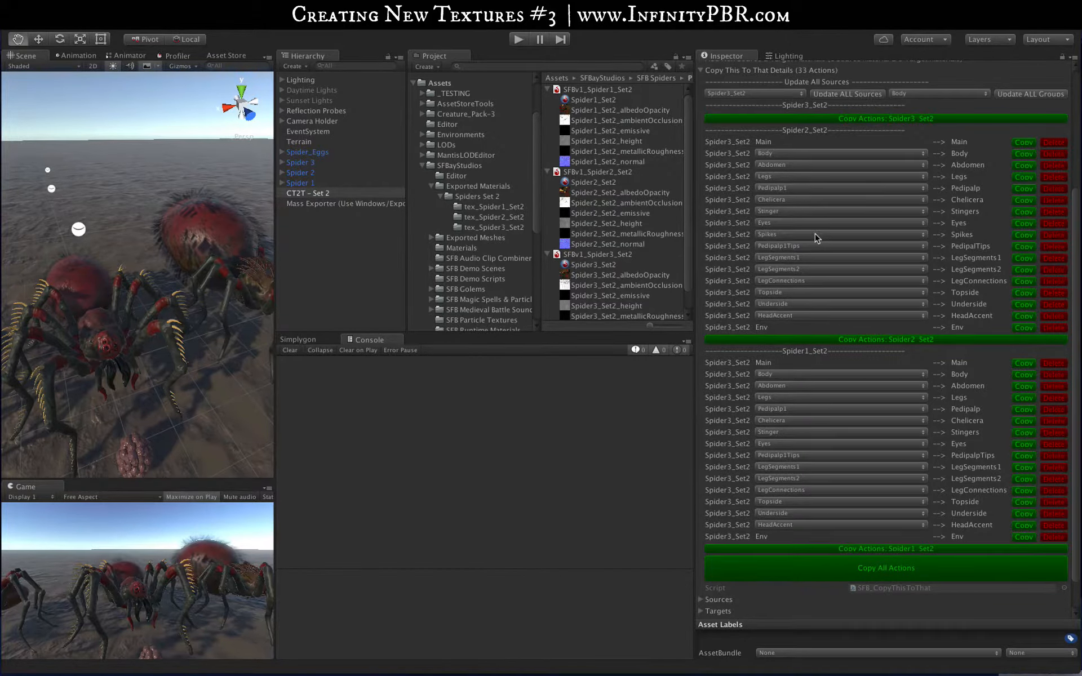
{"action": "scroll", "coordinate": [176, 329], "scroll_direction": "down", "scroll_amount": 5}
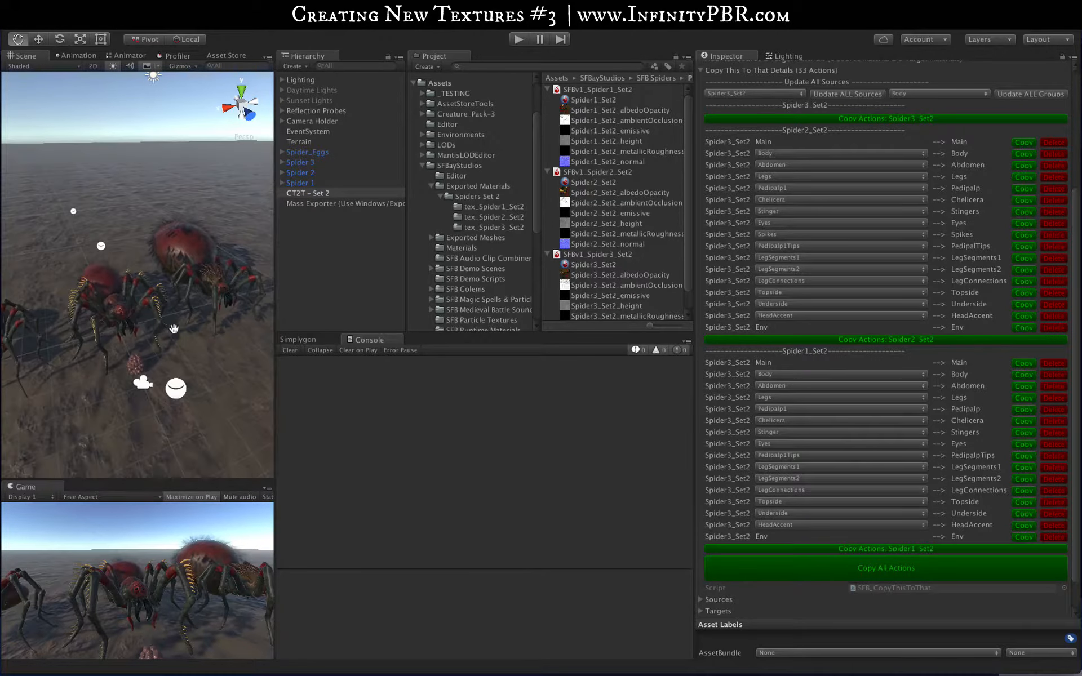
{"action": "mouse_move", "coordinate": [124, 313]}
{"action": "left_mouse_down"}
{"action": "mouse_move", "coordinate": [73, 345]}
{"action": "mouse_move", "coordinate": [117, 327]}
{"action": "left_mouse_up"}
{"action": "scroll", "coordinate": [162, 312], "scroll_direction": "up", "scroll_amount": 3}
{"action": "scroll", "coordinate": [117, 328], "scroll_direction": "up", "scroll_amount": 5}
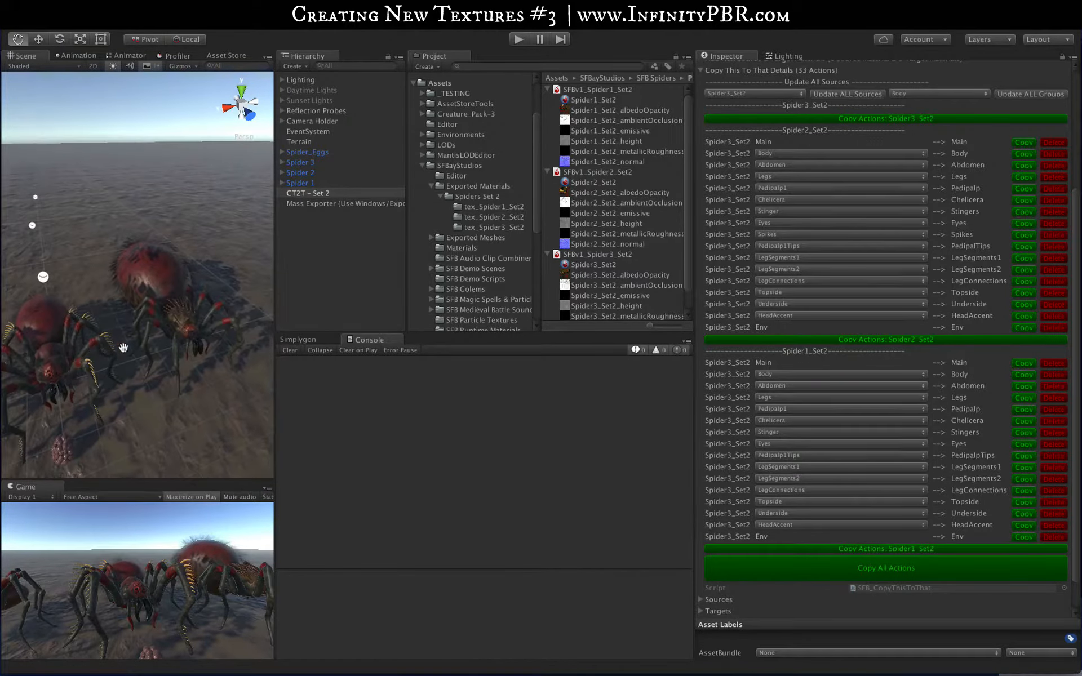
{"action": "left_click_drag", "start_coordinate": [132, 381], "coordinate": [96, 372]}
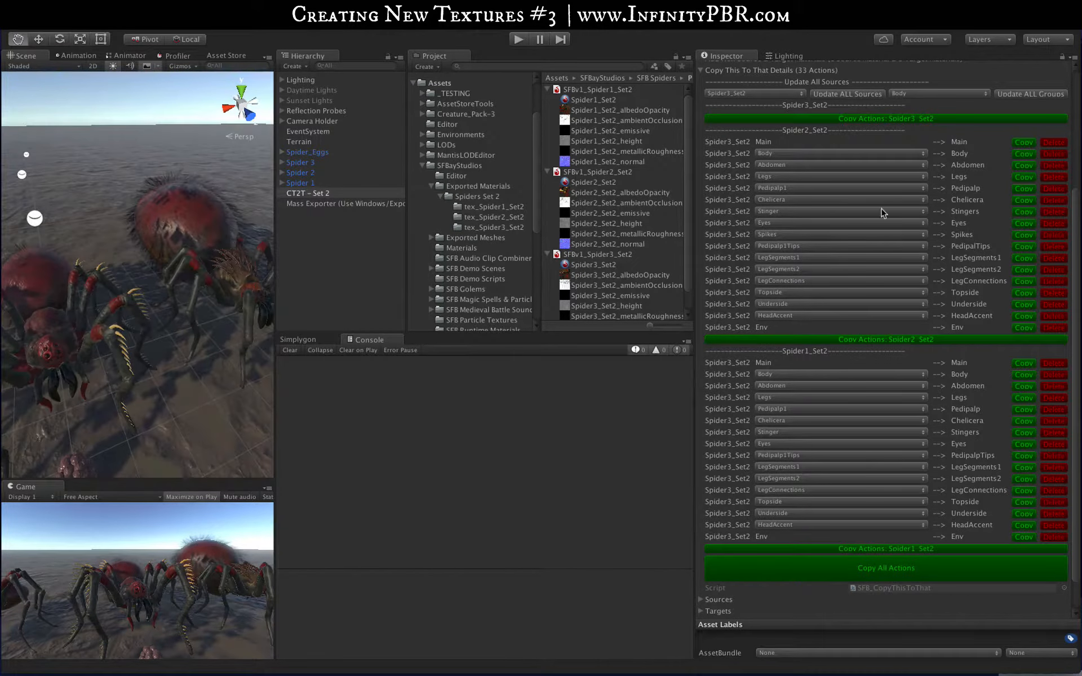
{"action": "scroll", "coordinate": [811, 293], "scroll_direction": "up", "scroll_amount": 5}
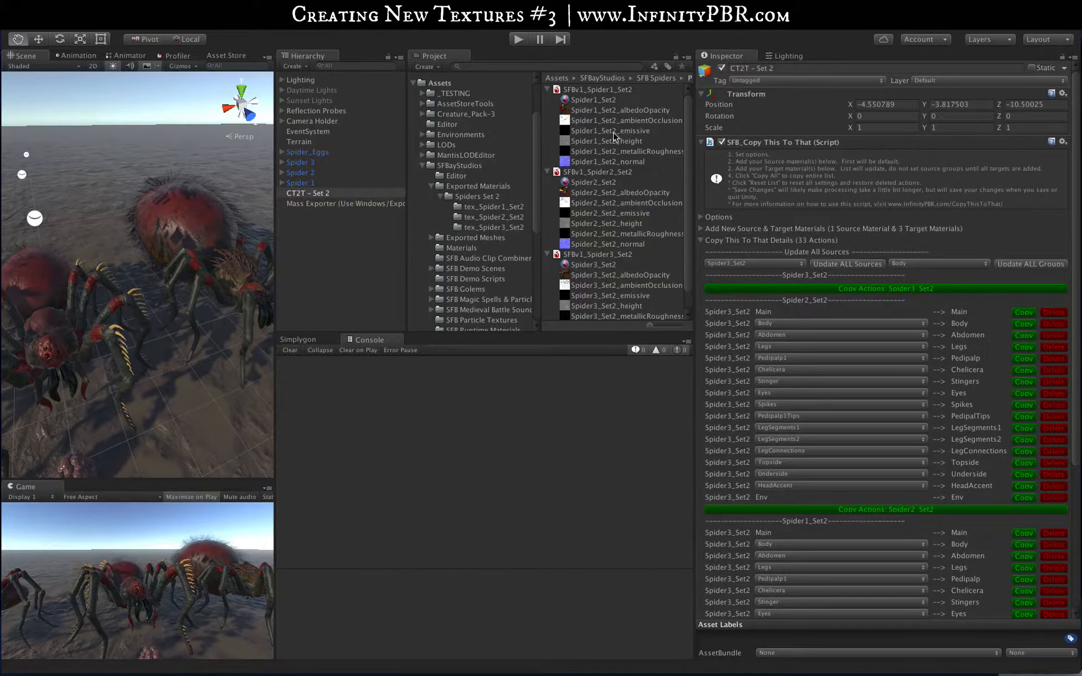
Select the Spider3_Set2 procedural material and expand its property groups, including Main, Body, Abdomen, Legs and Pedipalp1
{"action": "left_click", "coordinate": [601, 265]}
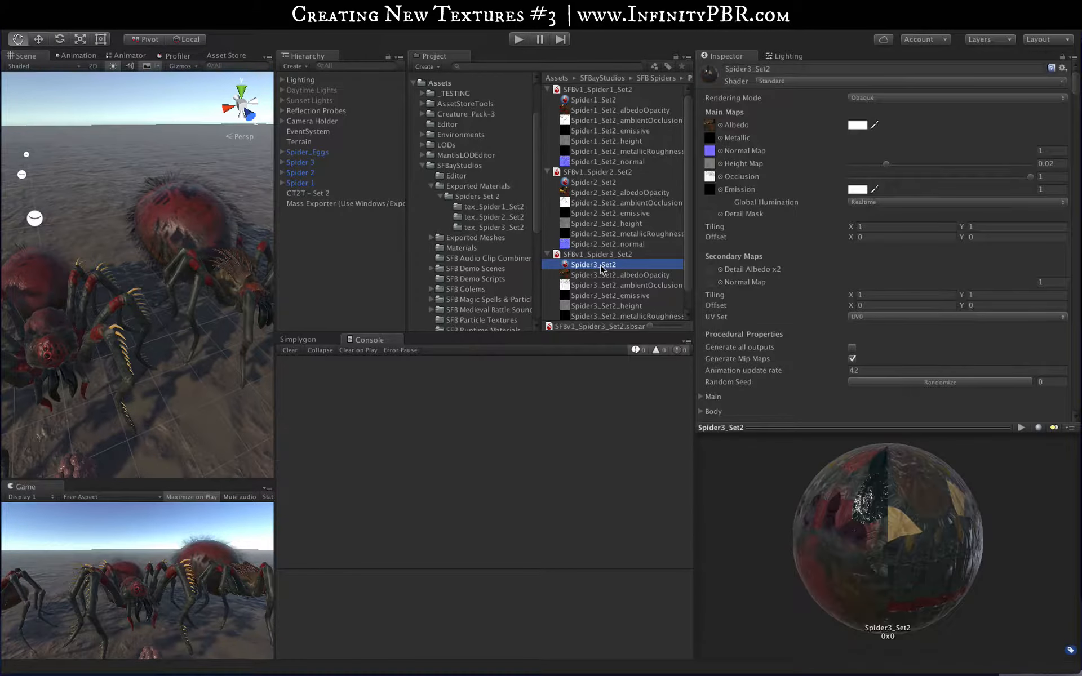
{"action": "scroll", "coordinate": [831, 248], "scroll_direction": "down", "scroll_amount": 6}
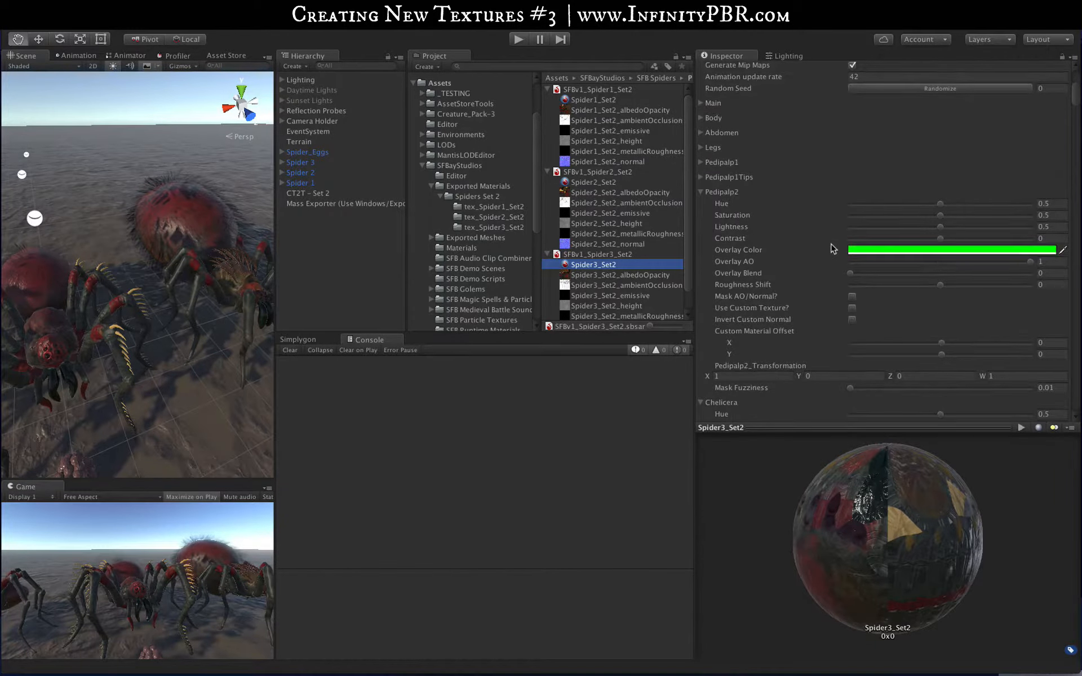
{"action": "left_click", "coordinate": [700, 318]}
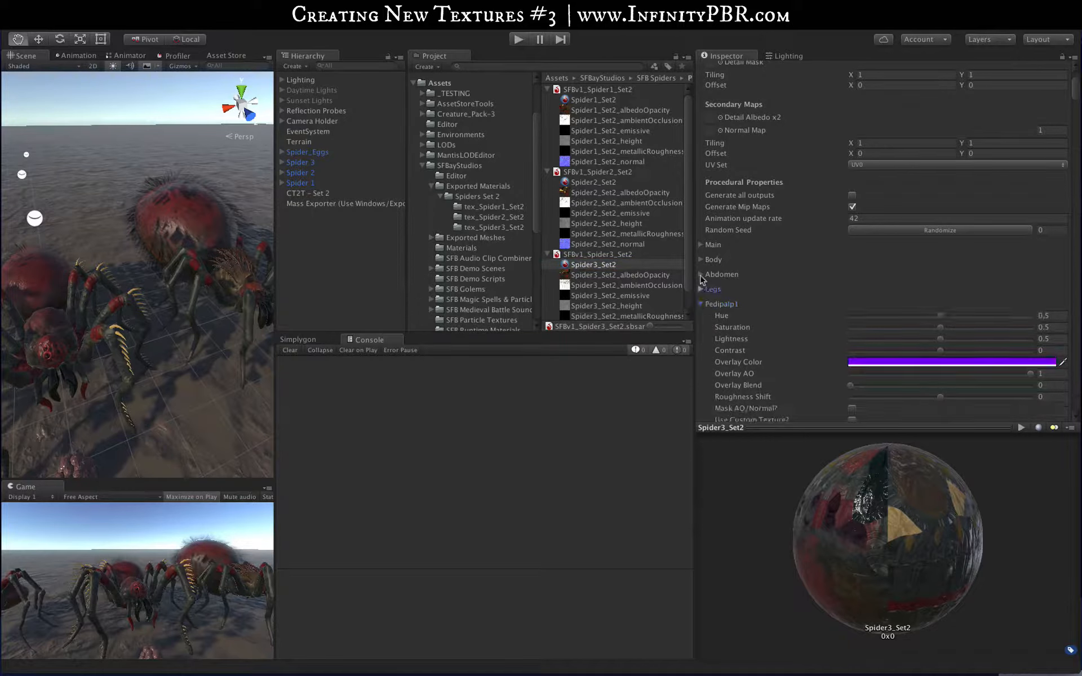
{"action": "left_click", "coordinate": [700, 275]}
{"action": "left_click", "coordinate": [702, 259]}
{"action": "left_click", "coordinate": [701, 245]}
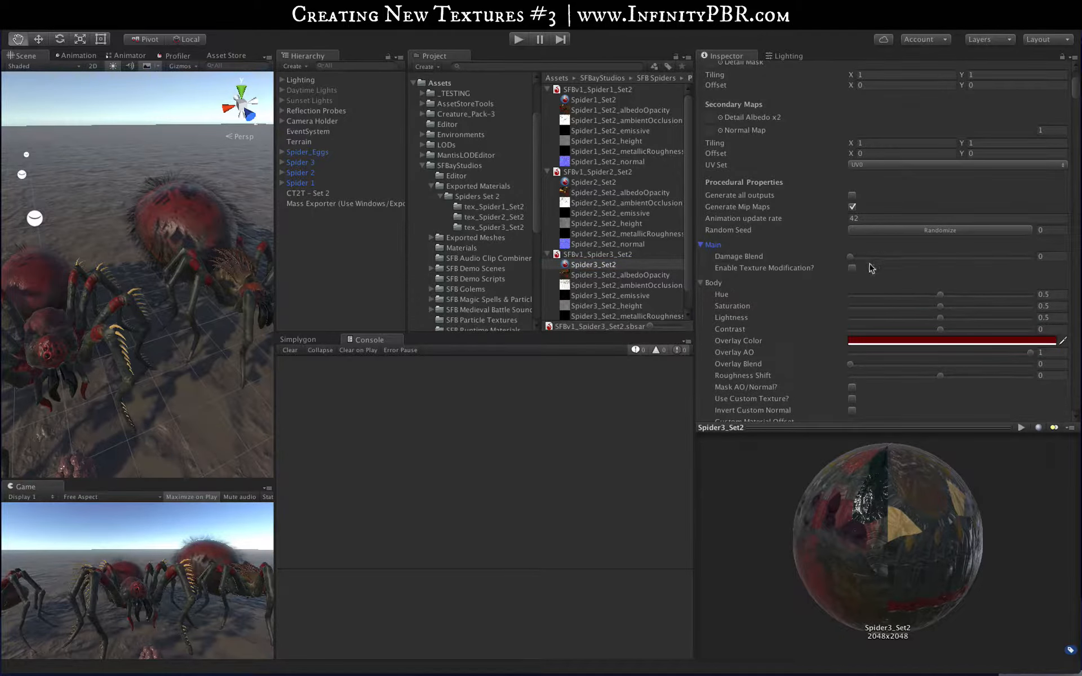
Enable texture modification on the Spider3_Set2 material and set its Damage Blend to 1
{"action": "left_click", "coordinate": [852, 268]}
{"action": "left_click", "coordinate": [1029, 257]}
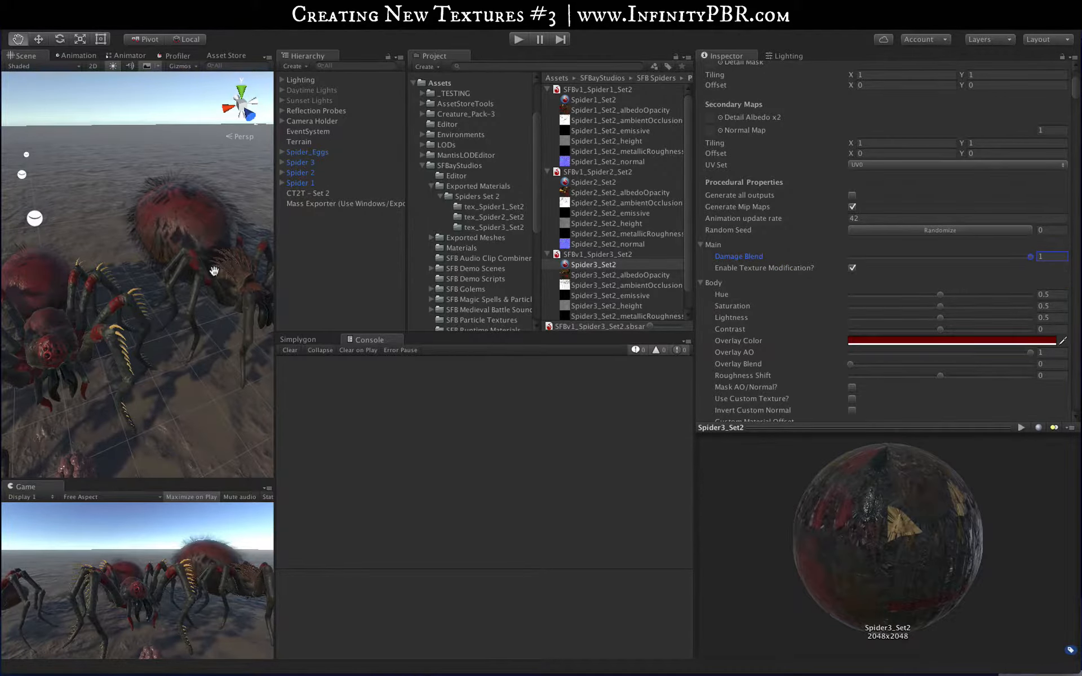
{"action": "left_click_drag", "start_coordinate": [214, 271], "coordinate": [197, 287]}
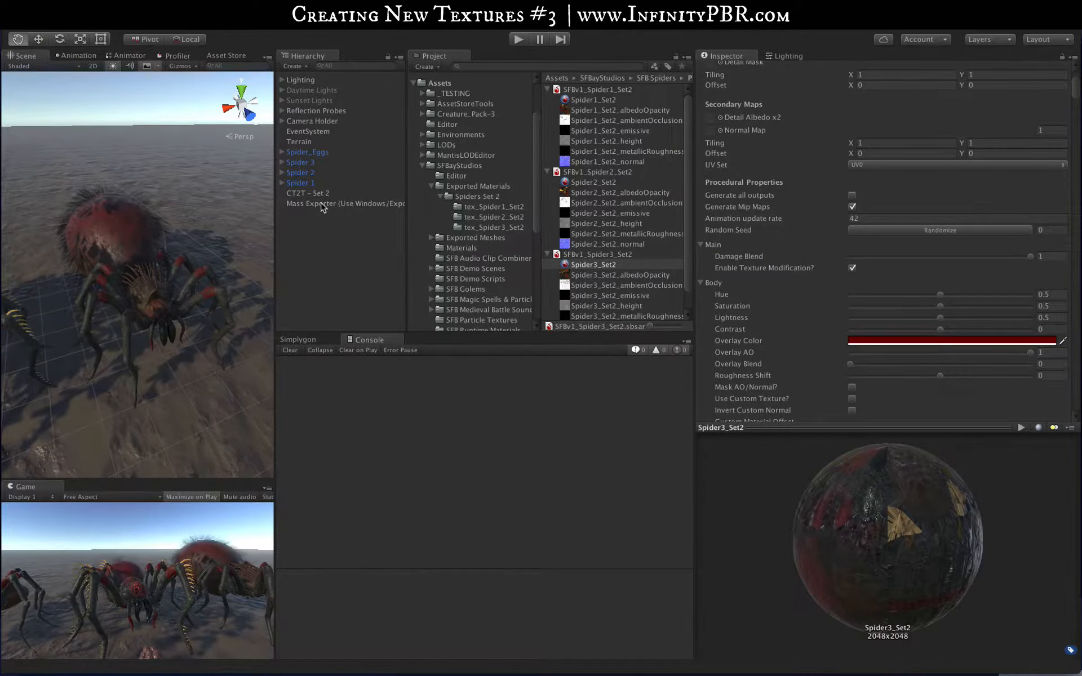
Expand the copy script options on CT2T – Set 2 and run all copy actions from Spider3_Set2 to the other spider materials
{"action": "left_click", "coordinate": [322, 204]}
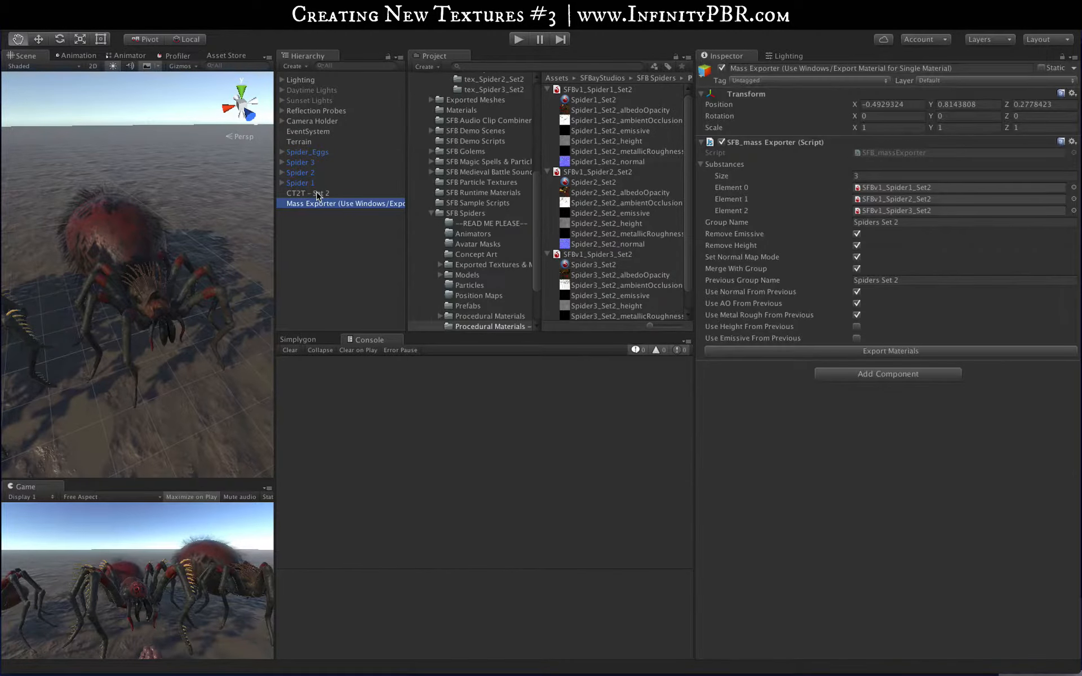
{"action": "left_click", "coordinate": [316, 193]}
{"action": "scroll", "coordinate": [831, 462], "scroll_direction": "down", "scroll_amount": 10}
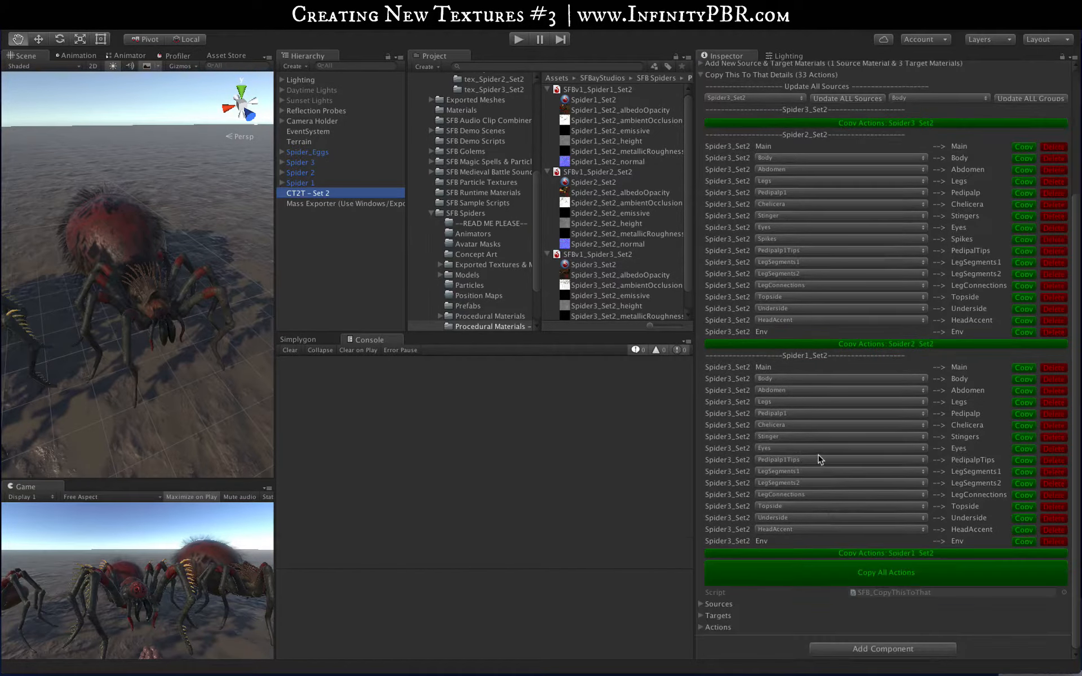
{"action": "scroll", "coordinate": [804, 371], "scroll_direction": "up", "scroll_amount": 10}
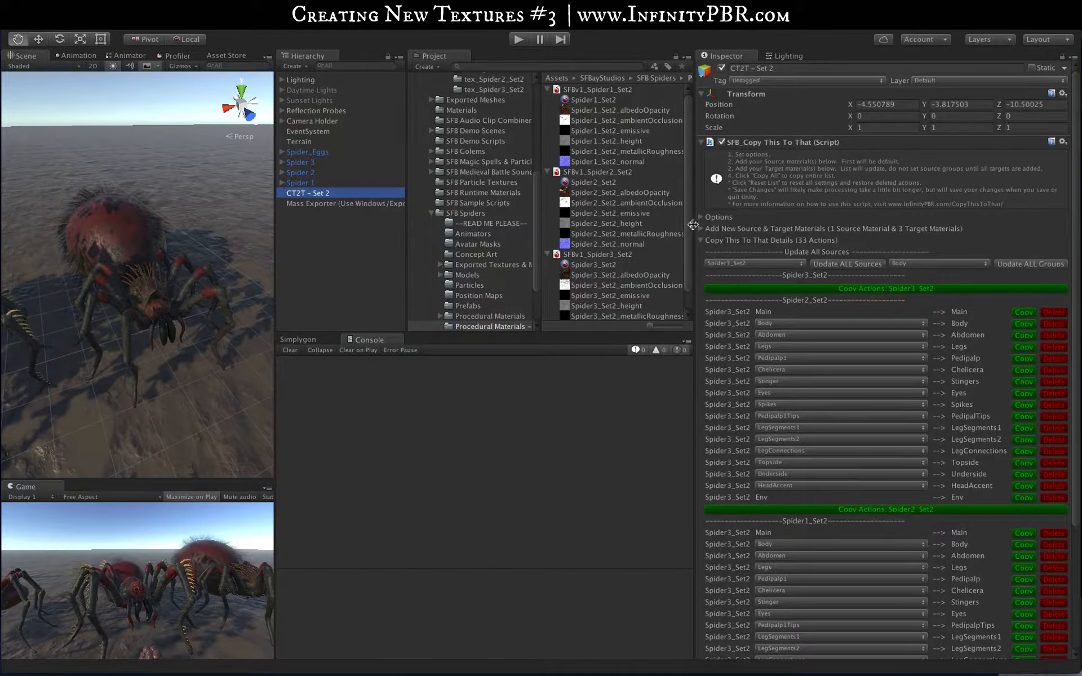
{"action": "left_click", "coordinate": [701, 229]}
{"action": "left_click", "coordinate": [701, 229]}
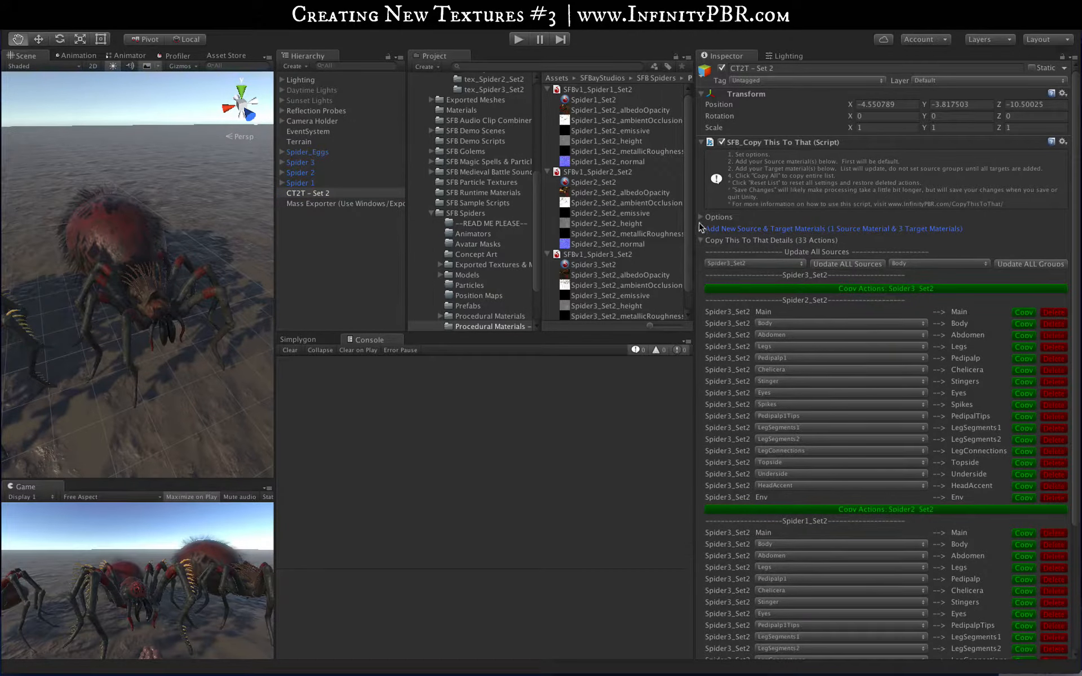
{"action": "left_click", "coordinate": [700, 217]}
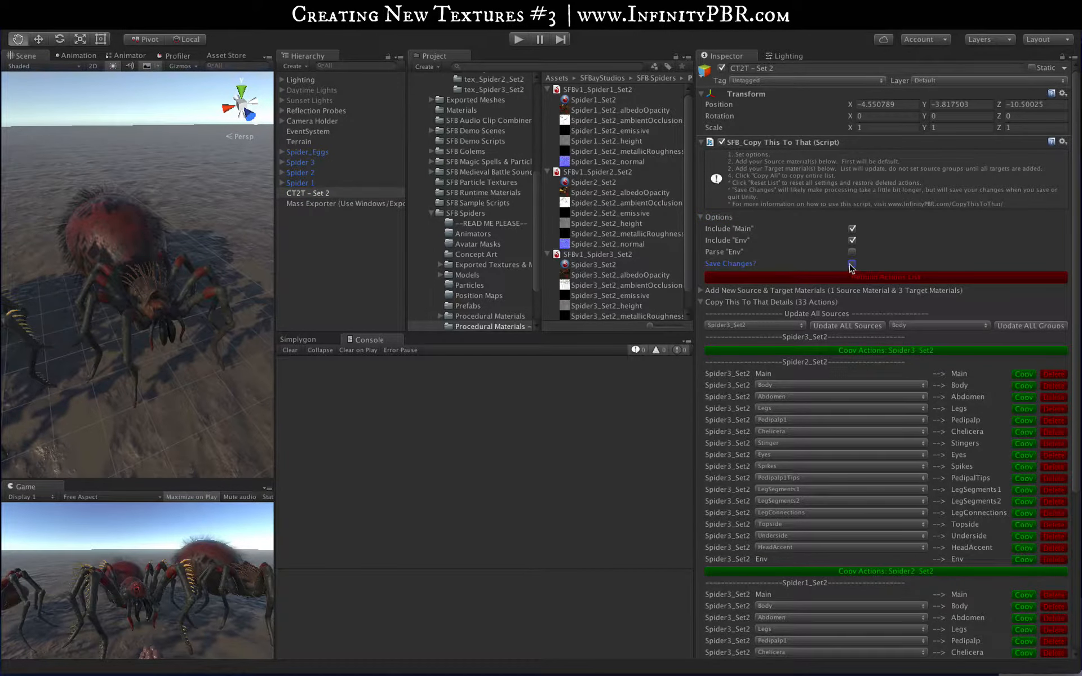
{"action": "scroll", "coordinate": [823, 327], "scroll_direction": "down", "scroll_amount": 5}
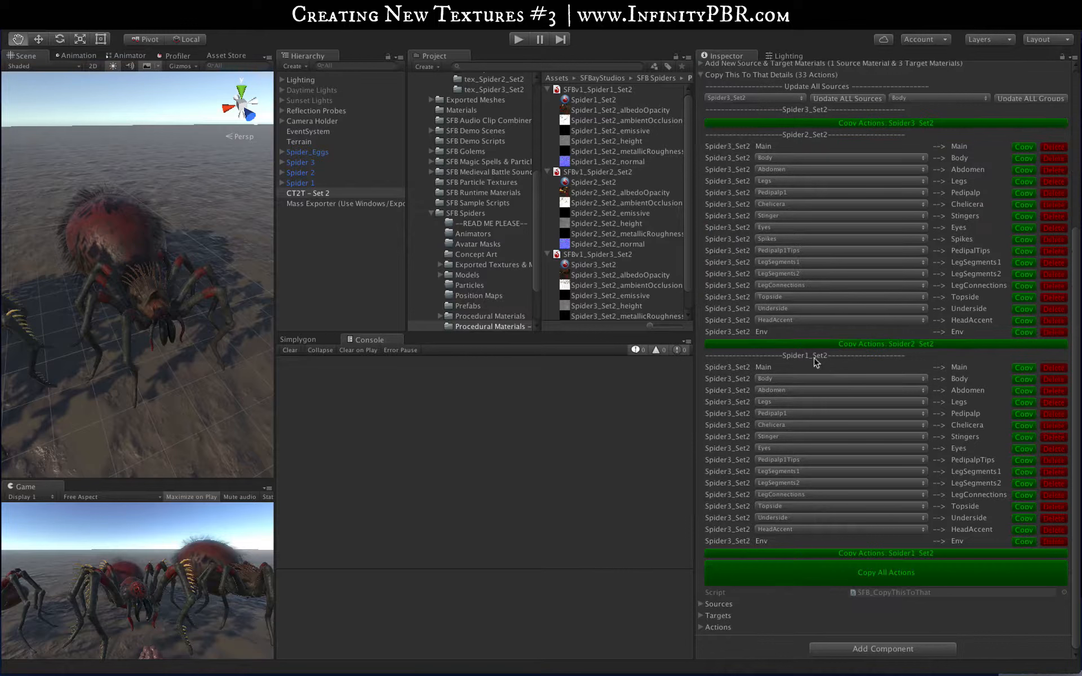
{"action": "left_click", "coordinate": [815, 574]}
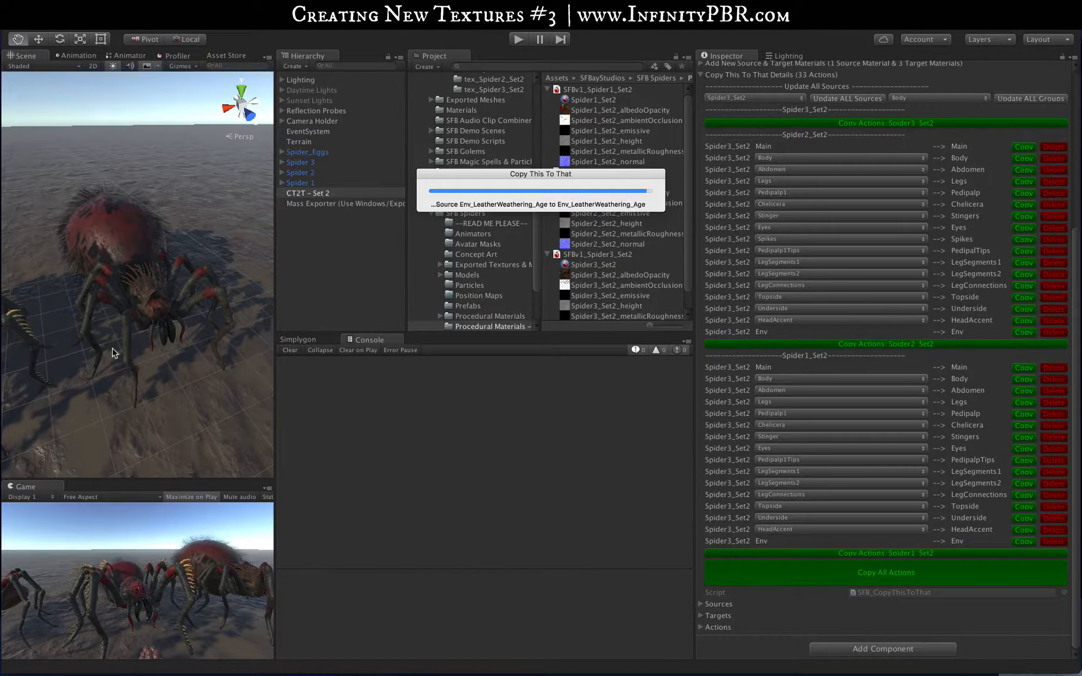
Check the damaged spiders and the Spider1_Set2 material, and export the Set 2 materials with the Mass Exporter
{"action": "left_click_drag", "start_coordinate": [93, 350], "coordinate": [149, 314]}
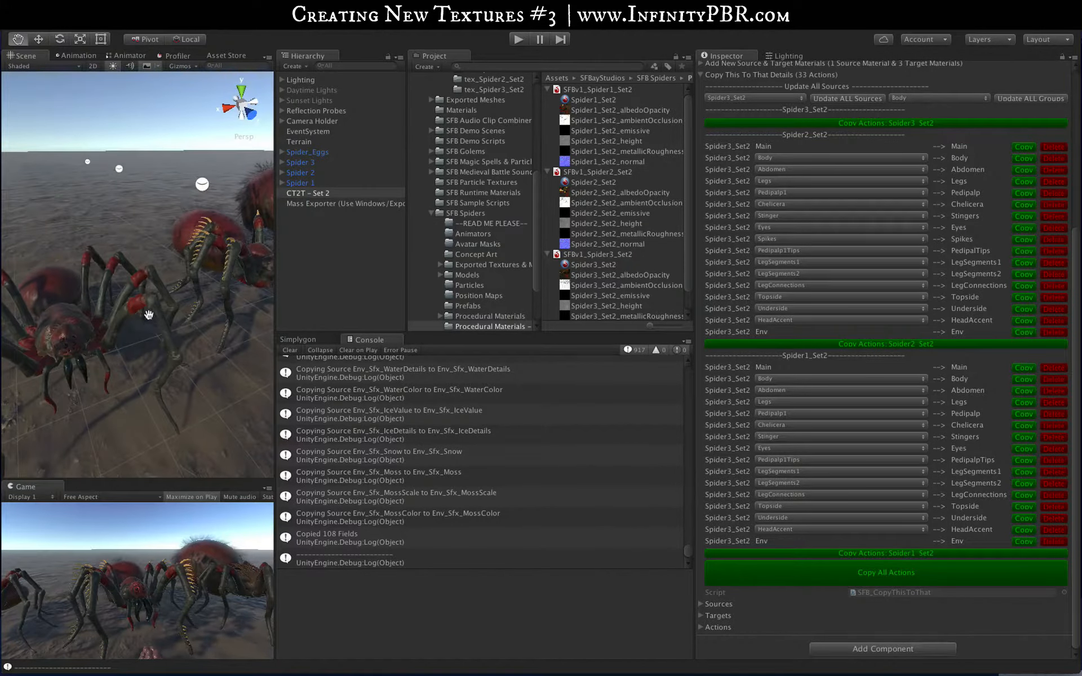
{"action": "scroll", "coordinate": [140, 314], "scroll_direction": "up", "scroll_amount": 5}
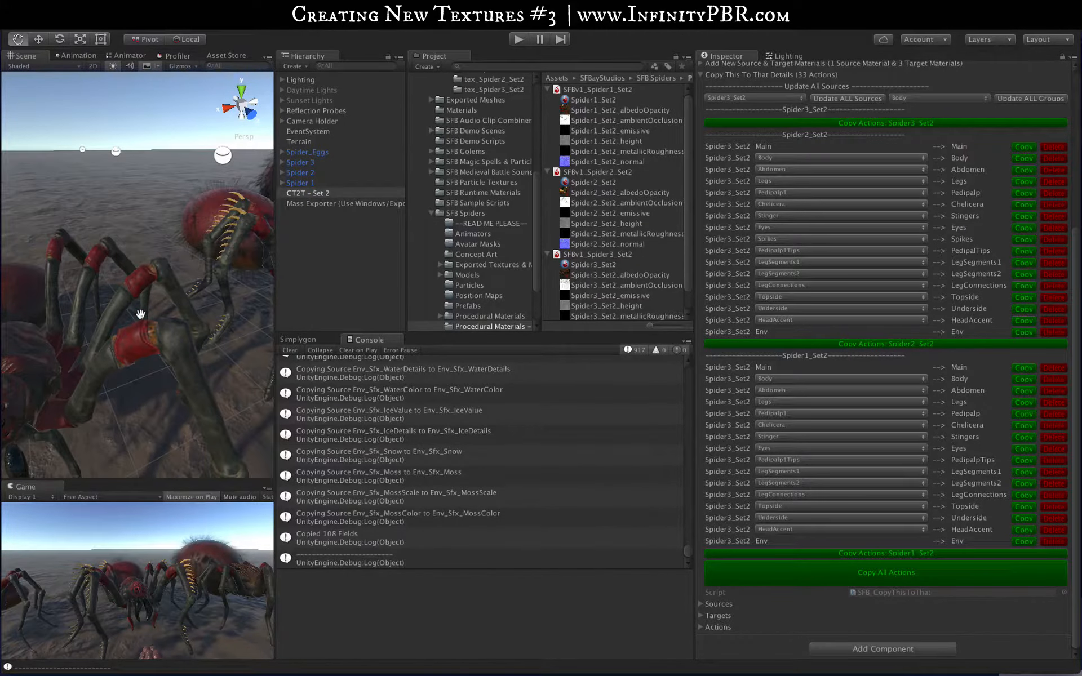
{"action": "scroll", "coordinate": [140, 313], "scroll_direction": "up", "scroll_amount": 3}
{"action": "scroll", "coordinate": [140, 314], "scroll_direction": "down", "scroll_amount": 6}
{"action": "left_click", "coordinate": [594, 100]}
{"action": "scroll", "coordinate": [1007, 333], "scroll_direction": "down", "scroll_amount": 20}
{"action": "left_click", "coordinate": [597, 264]}
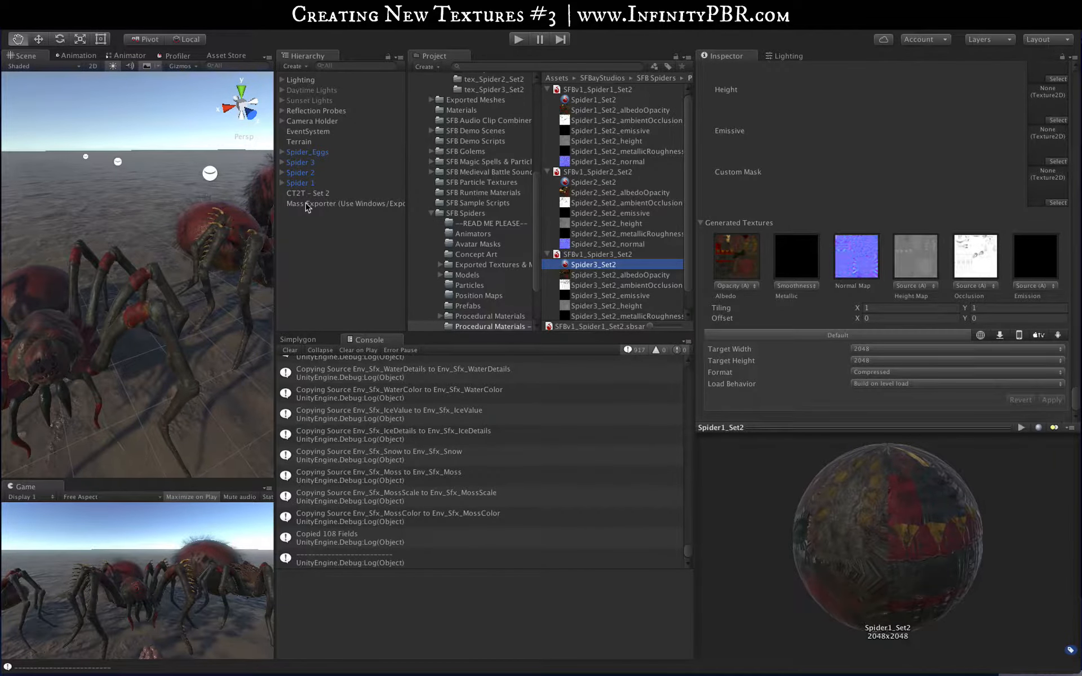
{"action": "left_click", "coordinate": [305, 204]}
{"action": "left_click", "coordinate": [849, 352]}
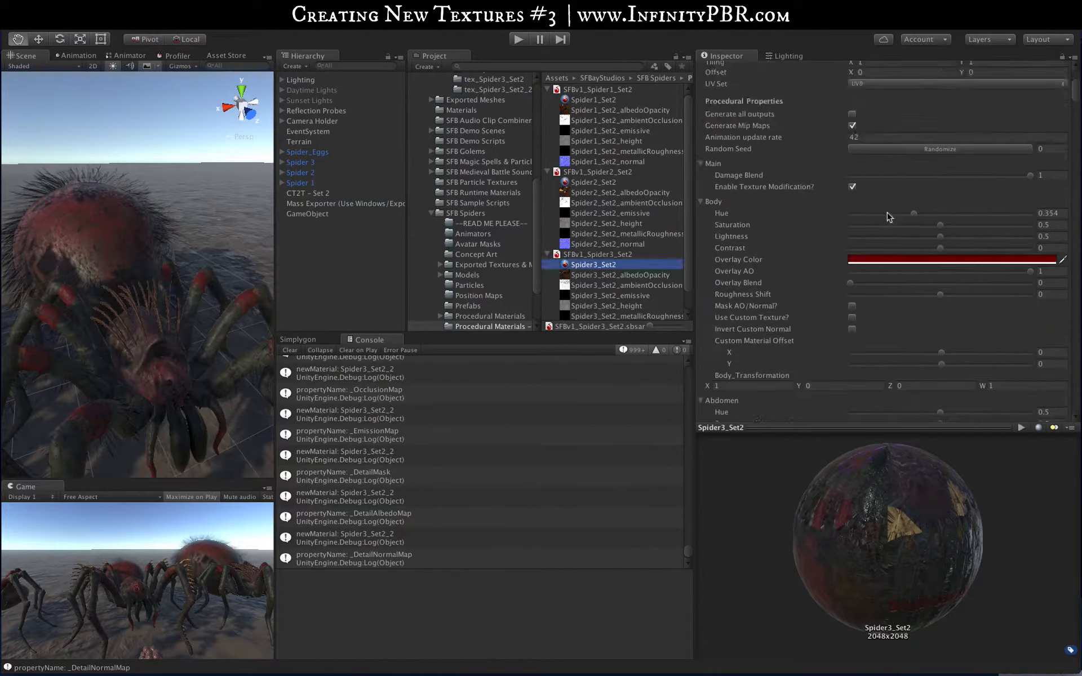
Adjust the Spider3_Set2 Body group to saturation 0.536, lightness 0.532 and reduced contrast, and export the color variation
{"action": "left_click", "coordinate": [327, 193]}
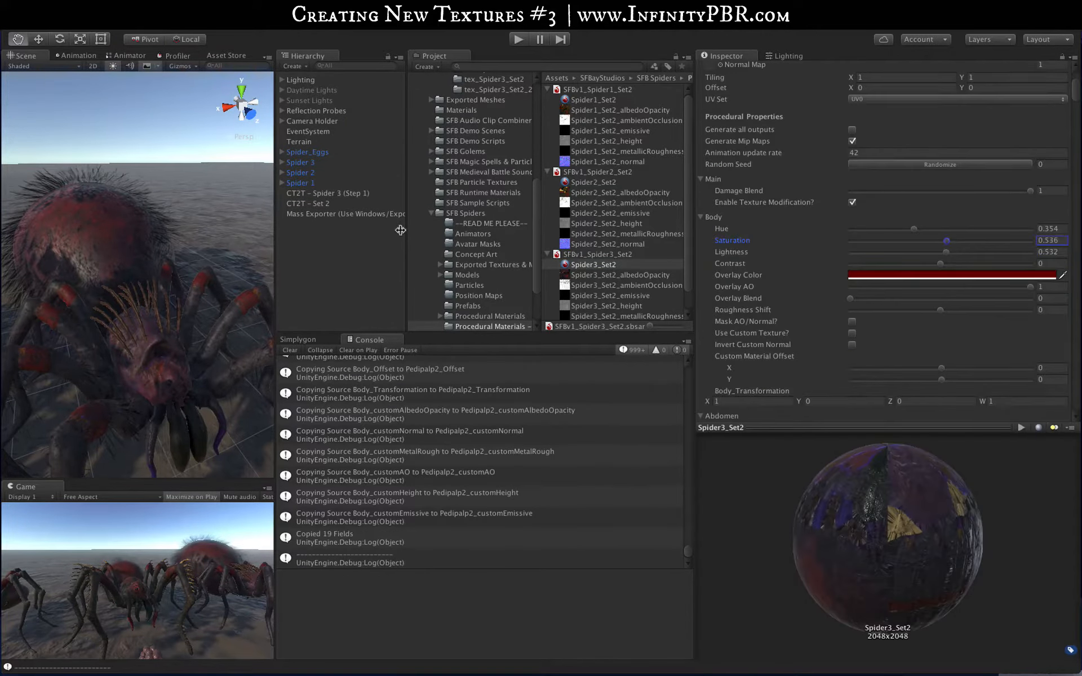
{"action": "left_click_drag", "start_coordinate": [940, 263], "coordinate": [914, 268]}
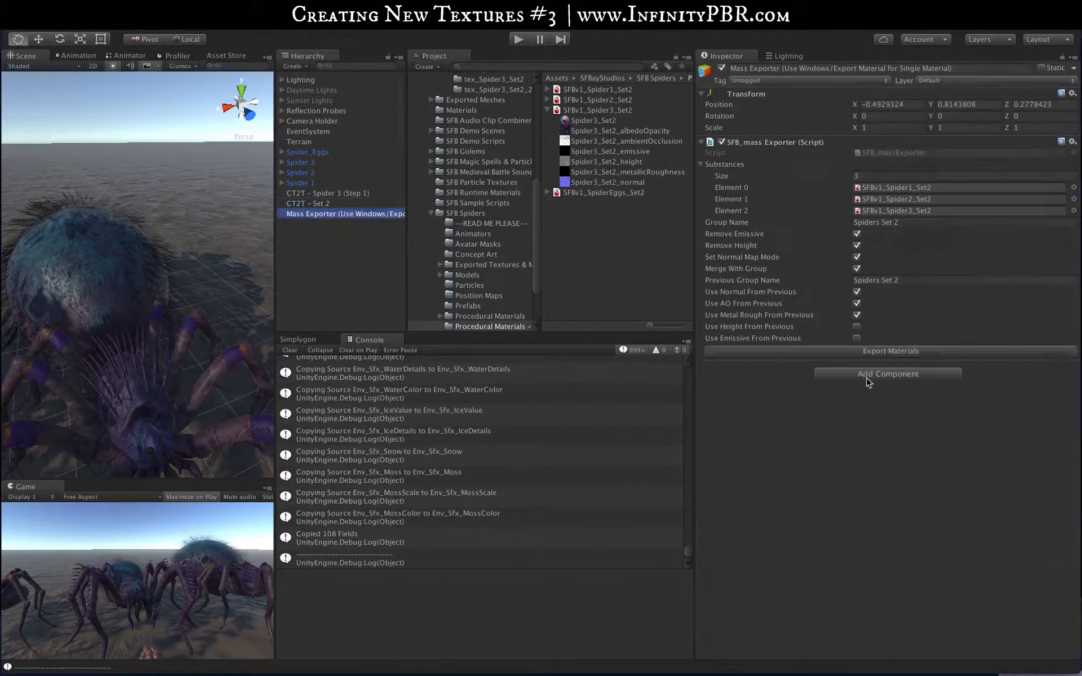
{"action": "left_click", "coordinate": [870, 379]}
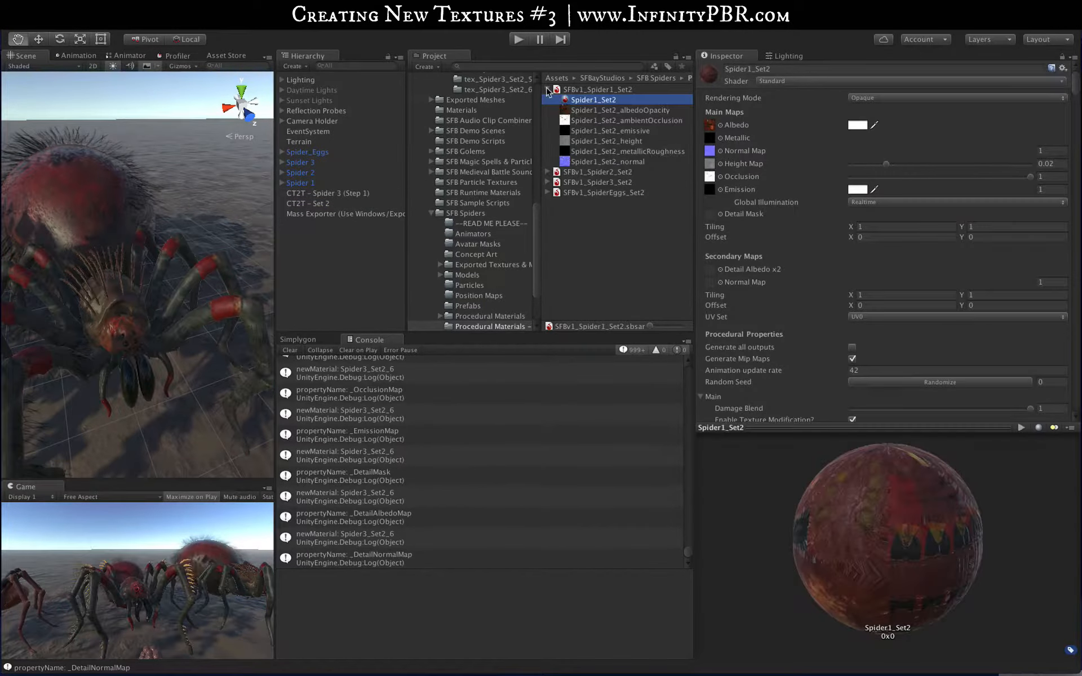
Set the single-material export of SpiderEggs_Set2 to reuse the Spiders Set 2 maps, and reset the egg material to its defaults
{"action": "left_click", "coordinate": [380, 516]}
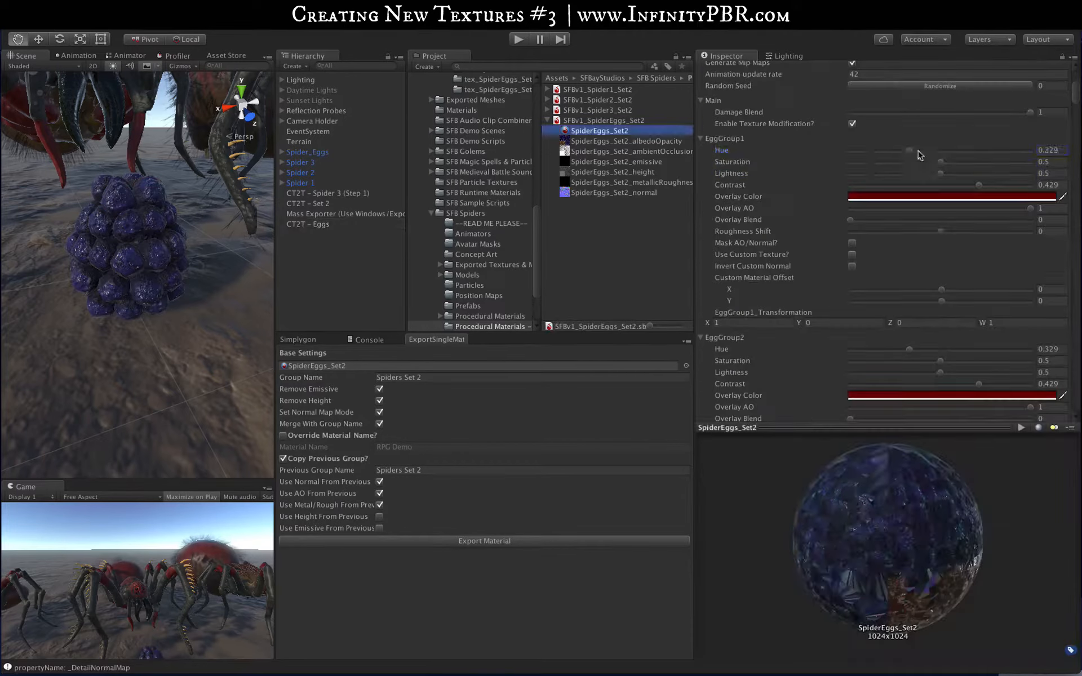
{"action": "left_click", "coordinate": [1063, 67]}
{"action": "left_click", "coordinate": [930, 102]}
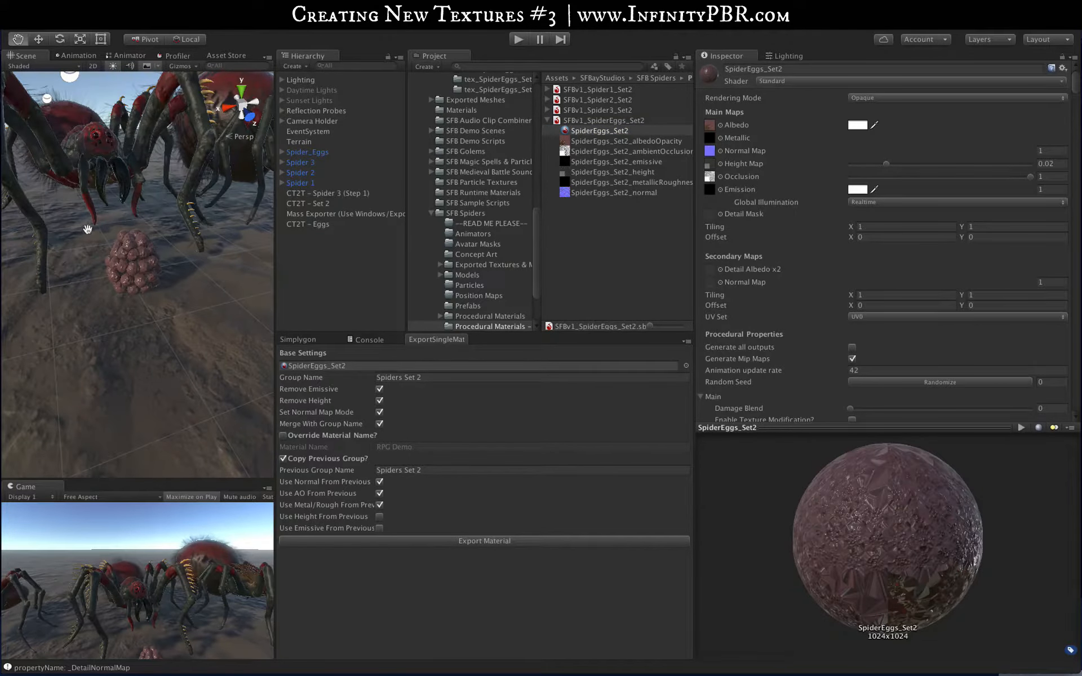
Review the exported spider and egg materials and texture folders inside the Spiders Set 2 folder
{"action": "scroll", "coordinate": [485, 152], "scroll_direction": "up", "scroll_amount": 8}
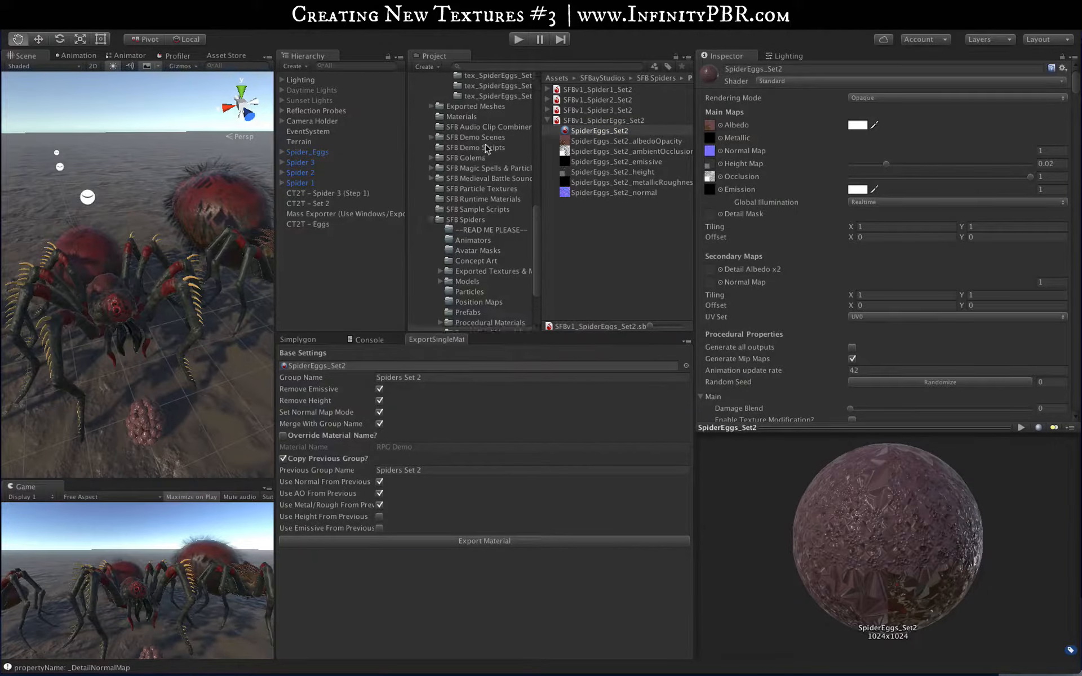
{"action": "left_click", "coordinate": [487, 123]}
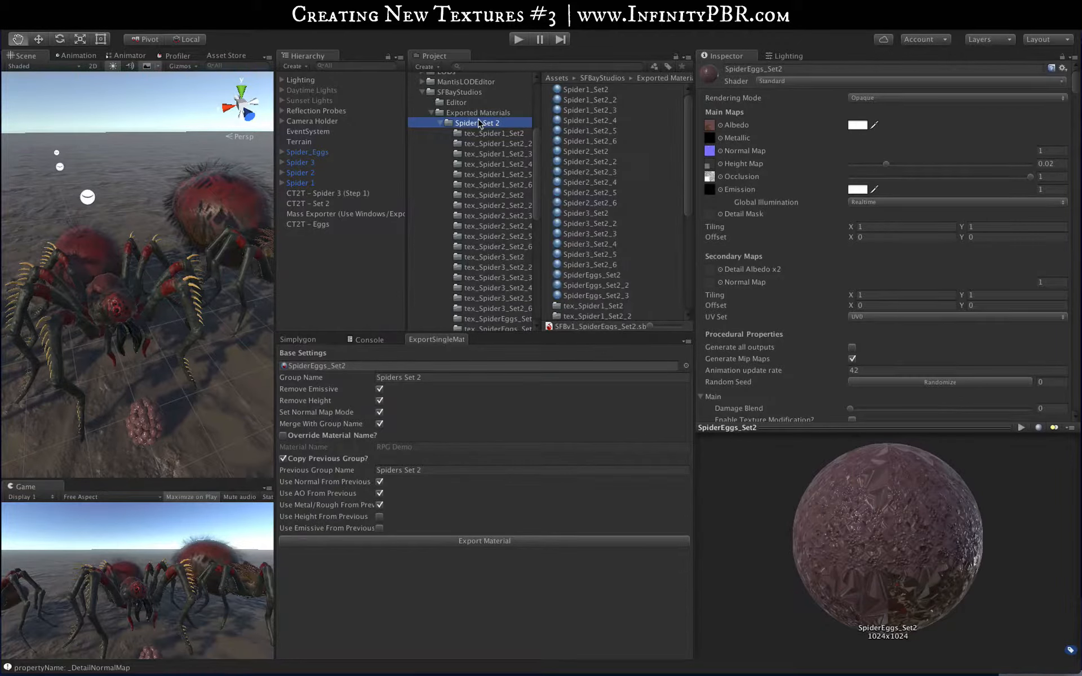
{"action": "right_click", "coordinate": [479, 125]}
{"action": "left_click", "coordinate": [467, 121]}
{"action": "scroll", "coordinate": [181, 299], "scroll_direction": "down", "scroll_amount": 10}
{"action": "scroll", "coordinate": [119, 316], "scroll_direction": "up", "scroll_amount": 8}
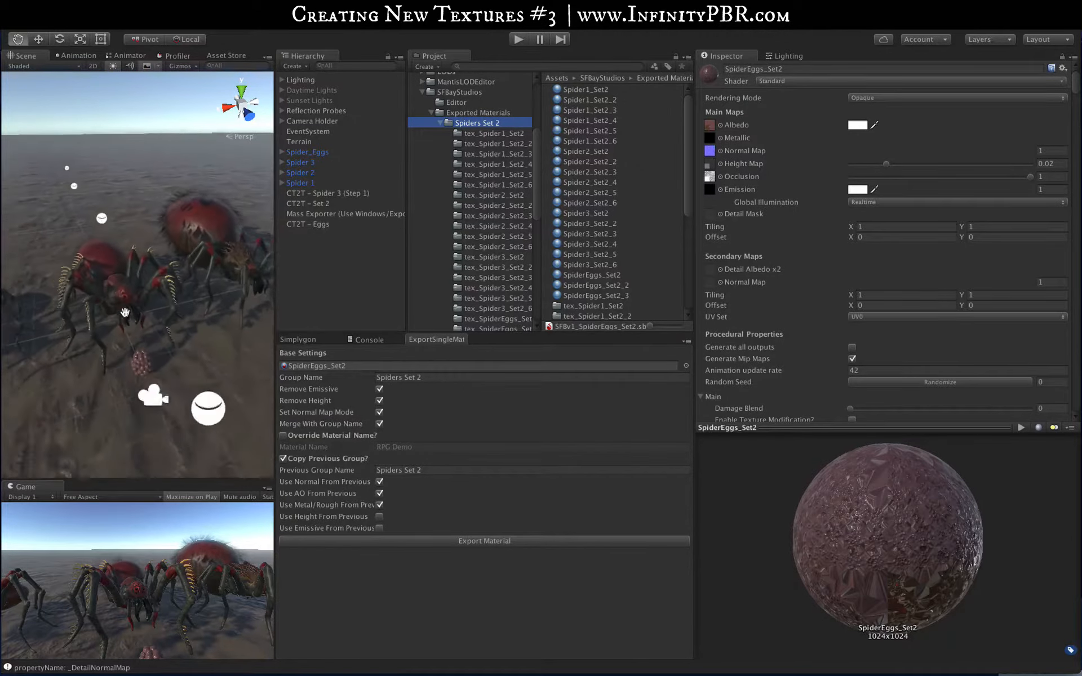
{"action": "scroll", "coordinate": [119, 317], "scroll_direction": "down", "scroll_amount": 3}
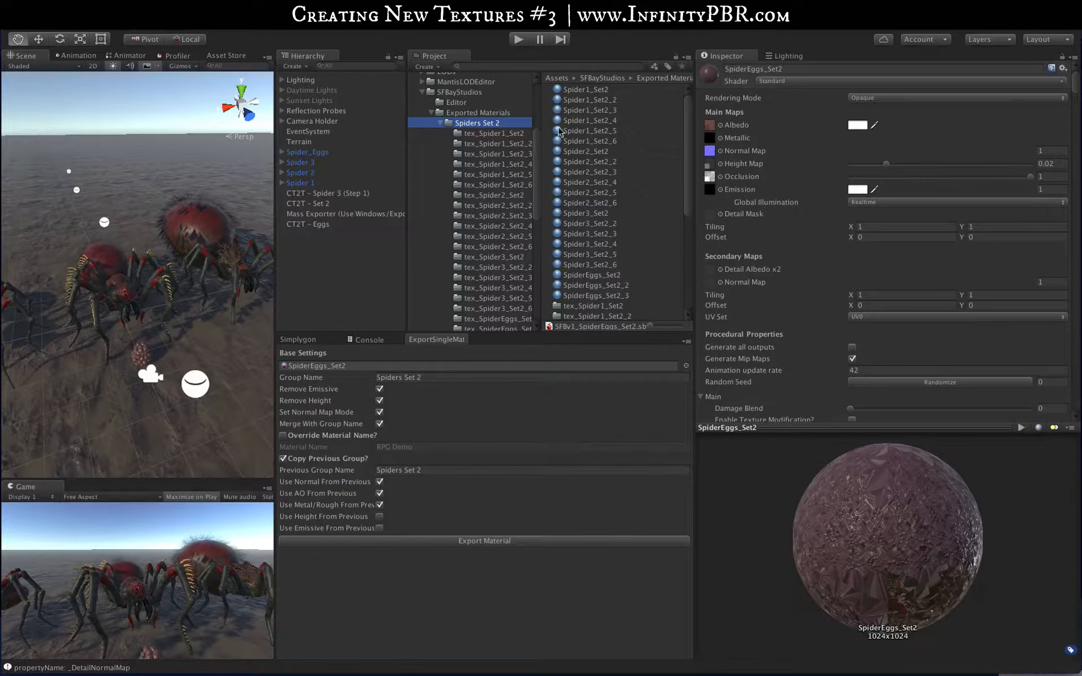
Reveal the Spiders Set 2 export folder in Finder and move its window clear of the other windows
{"action": "right_click", "coordinate": [479, 123]}
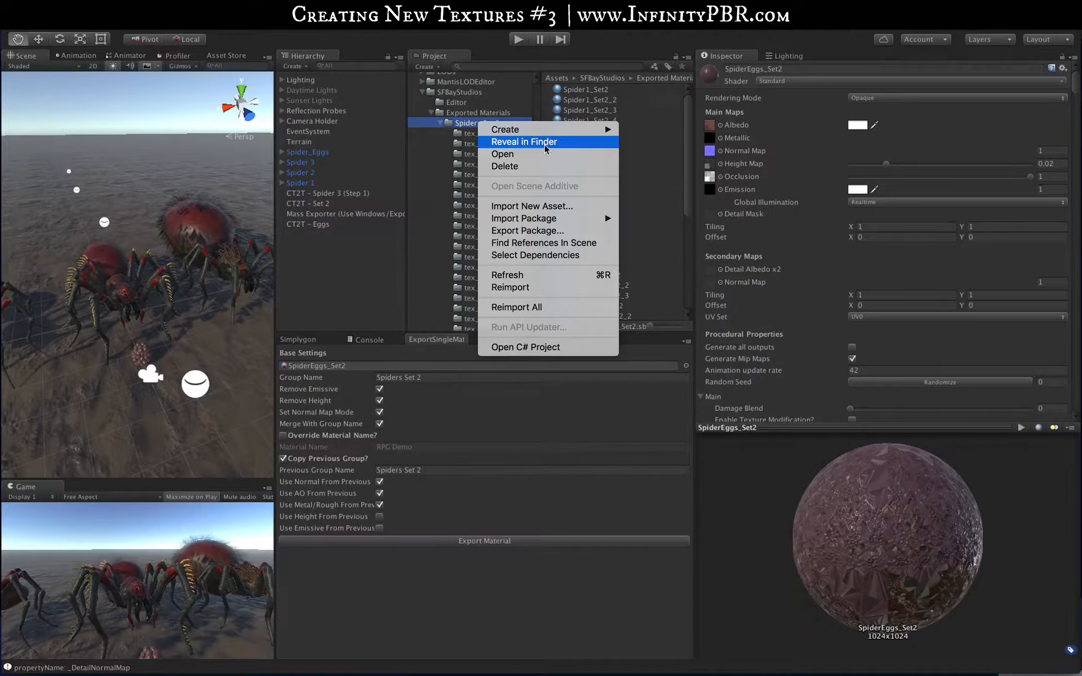
{"action": "left_click", "coordinate": [545, 143]}
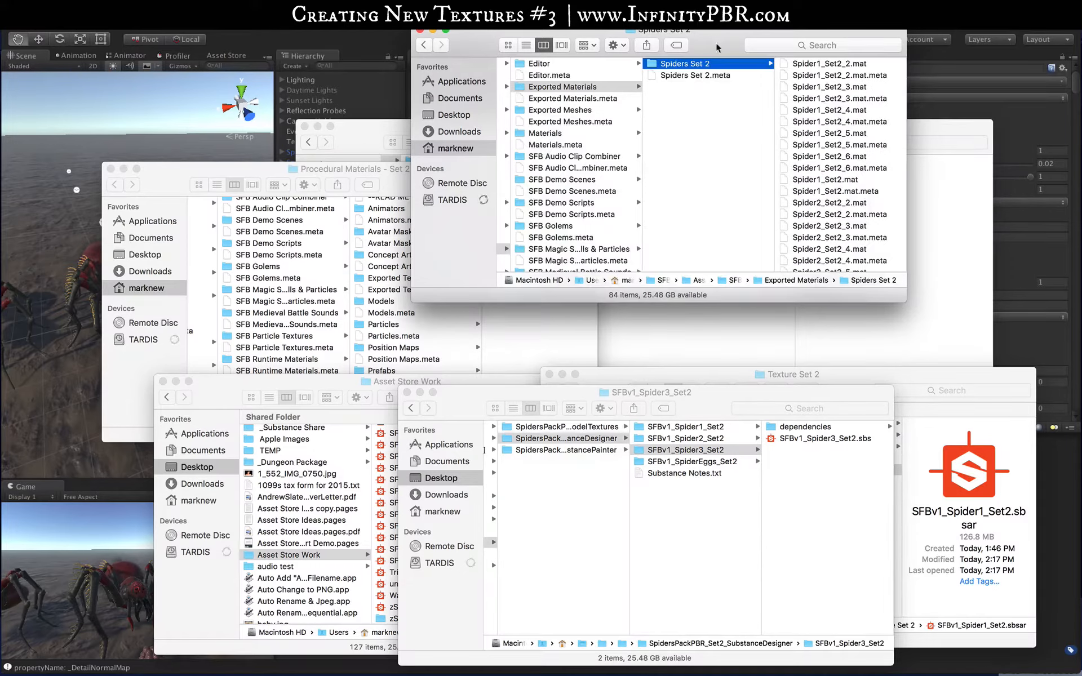
{"action": "left_click_drag", "start_coordinate": [429, 148], "coordinate": [455, 118]}
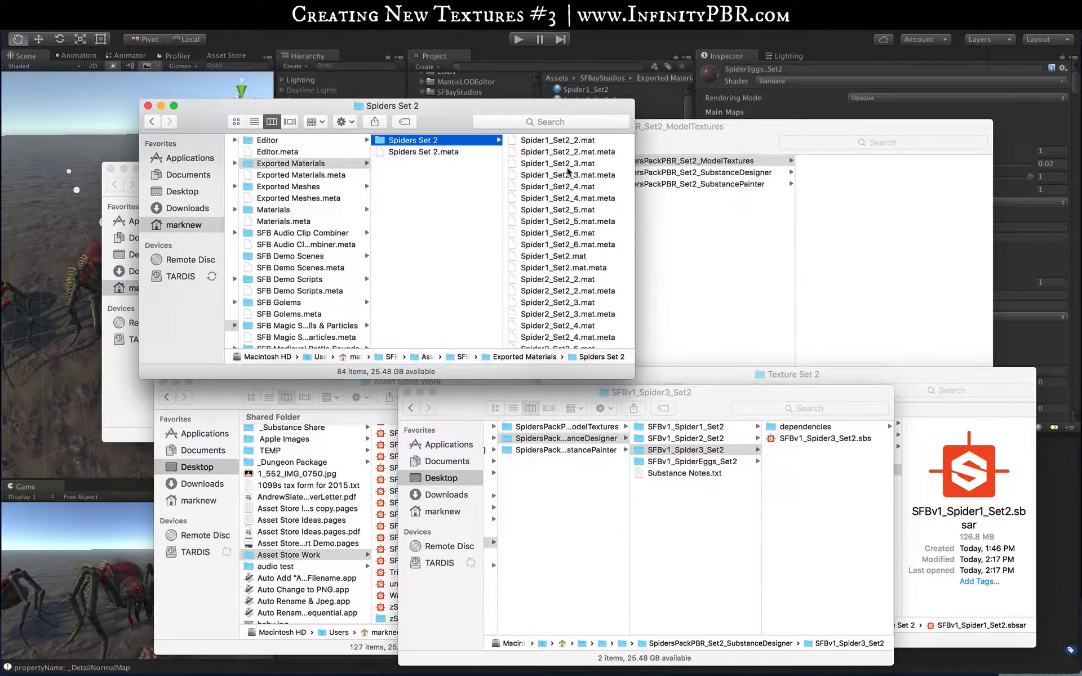
Open a second Finder window on the Desktop and select Auto Change to PNG.app
{"action": "key", "text": "super+n"}
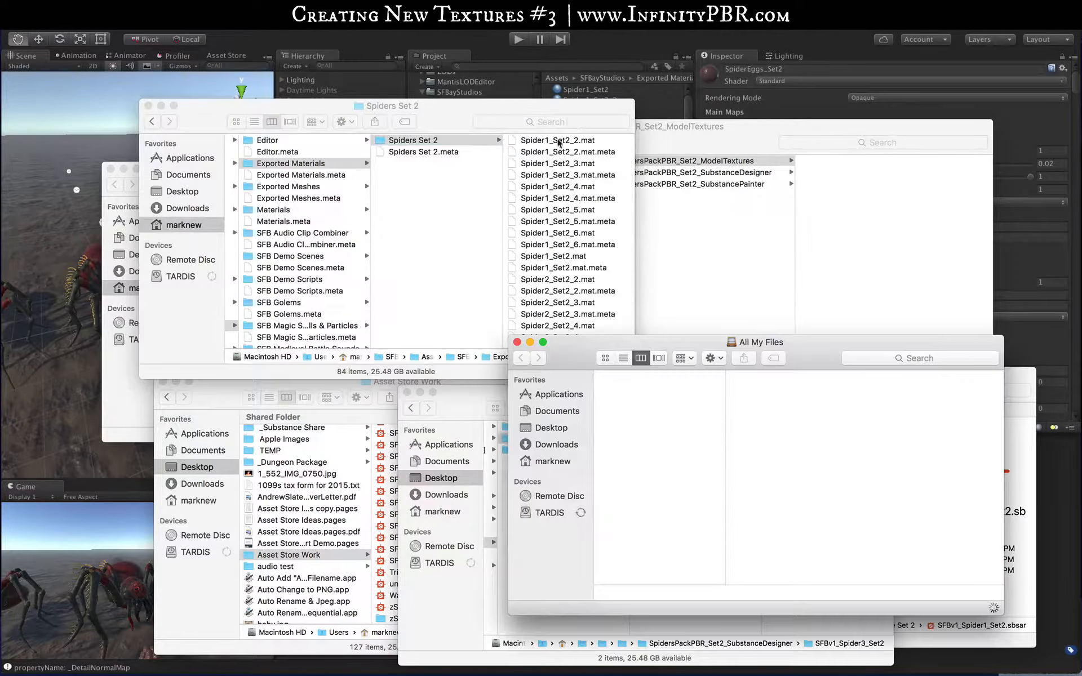
{"action": "left_click", "coordinate": [551, 428]}
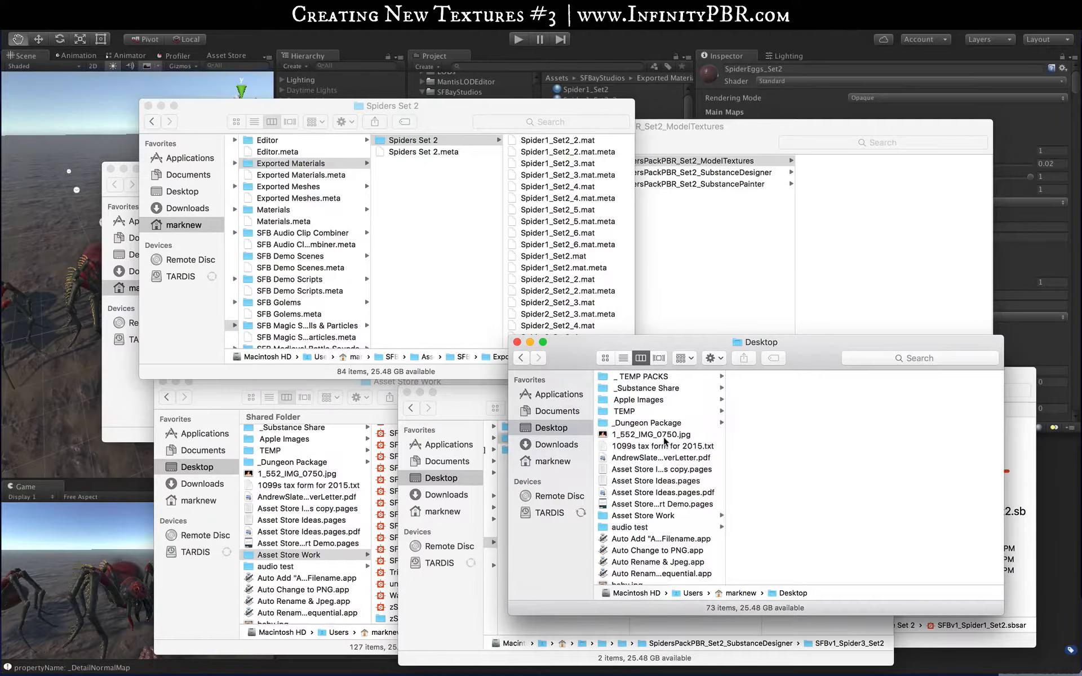
{"action": "scroll", "coordinate": [664, 447], "scroll_direction": "down", "scroll_amount": 10}
{"action": "scroll", "coordinate": [664, 442], "scroll_direction": "down", "scroll_amount": 3}
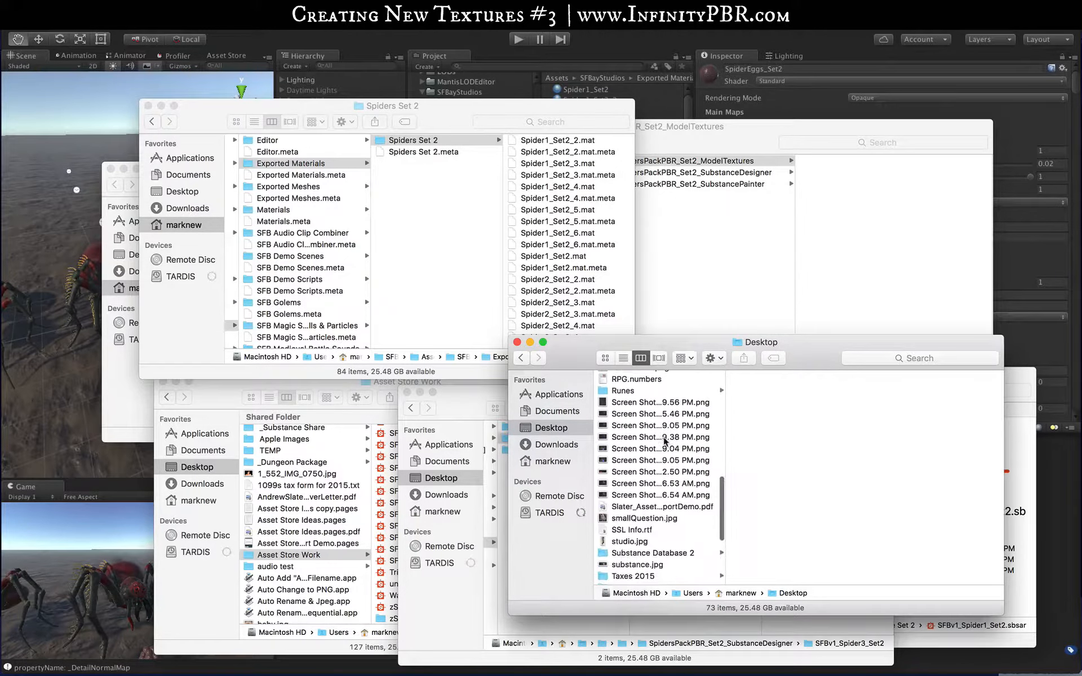
{"action": "scroll", "coordinate": [665, 441], "scroll_direction": "up", "scroll_amount": 15}
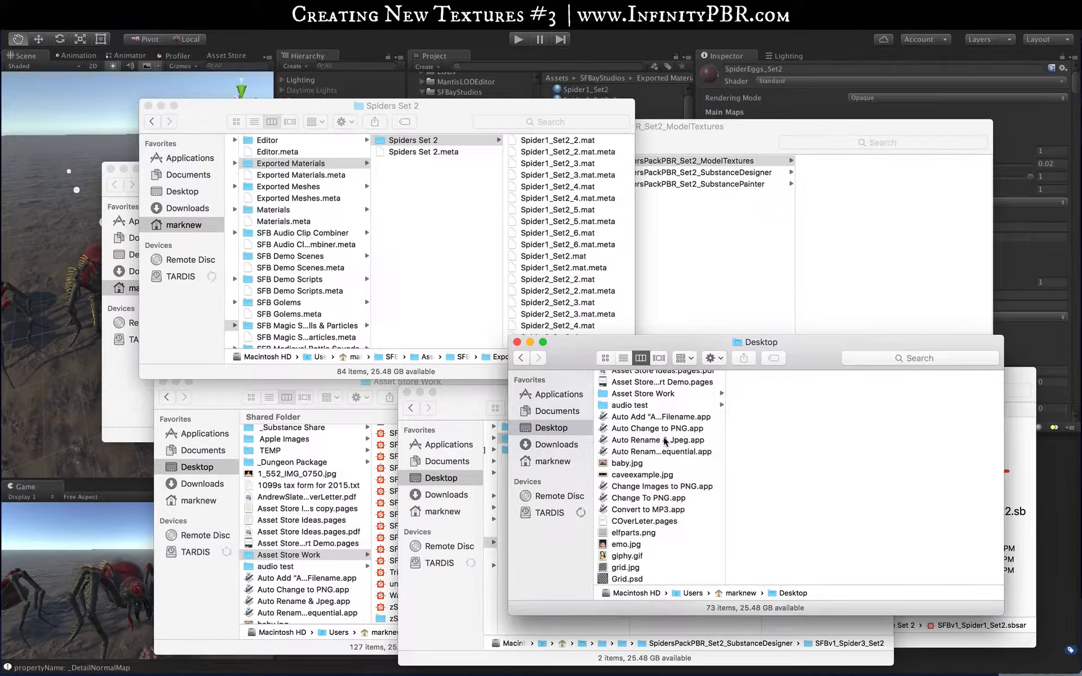
{"action": "scroll", "coordinate": [667, 440], "scroll_direction": "up", "scroll_amount": 5}
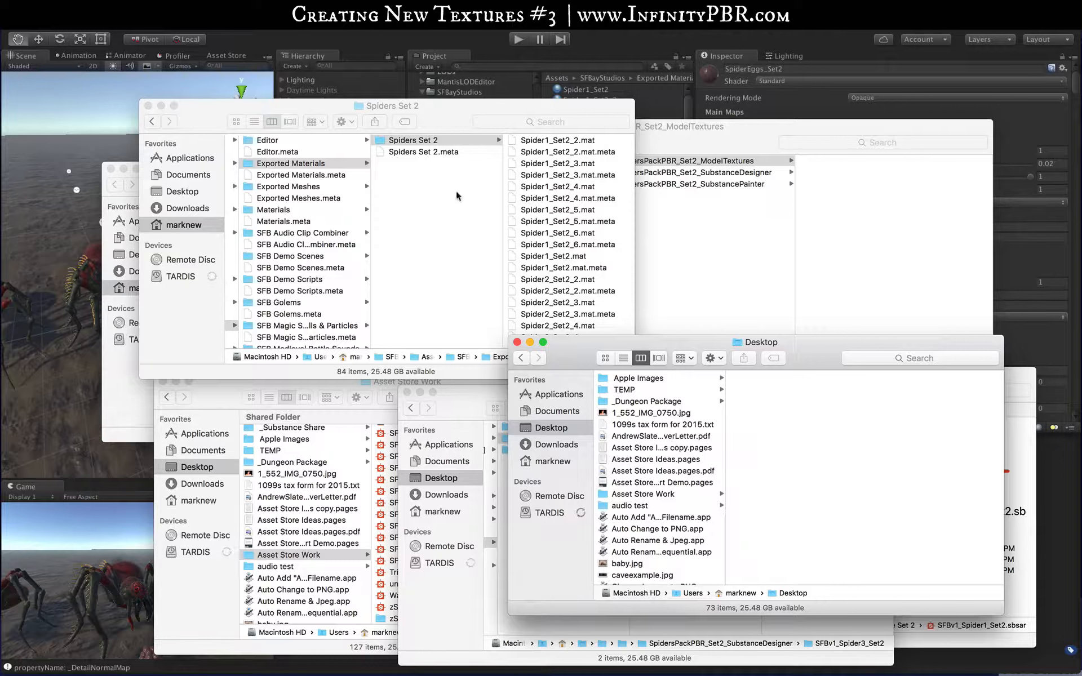
{"action": "left_click", "coordinate": [674, 530]}
Check the file size information of the Spiders Set 2 folder
{"action": "left_click", "coordinate": [436, 140]}
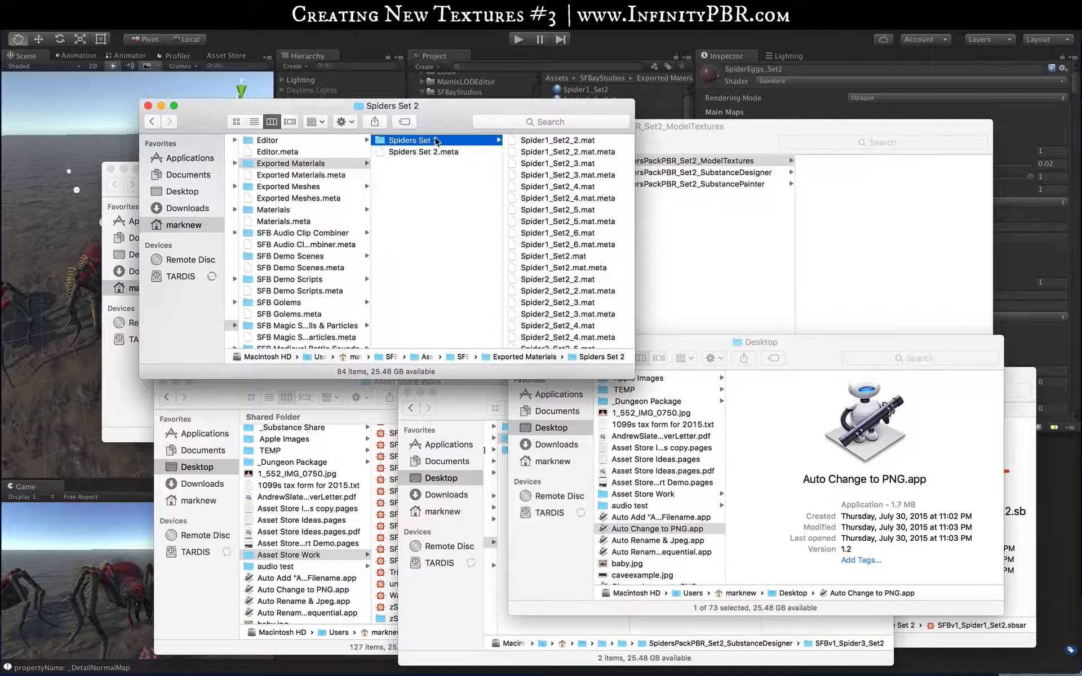
{"action": "left_click", "coordinate": [437, 141]}
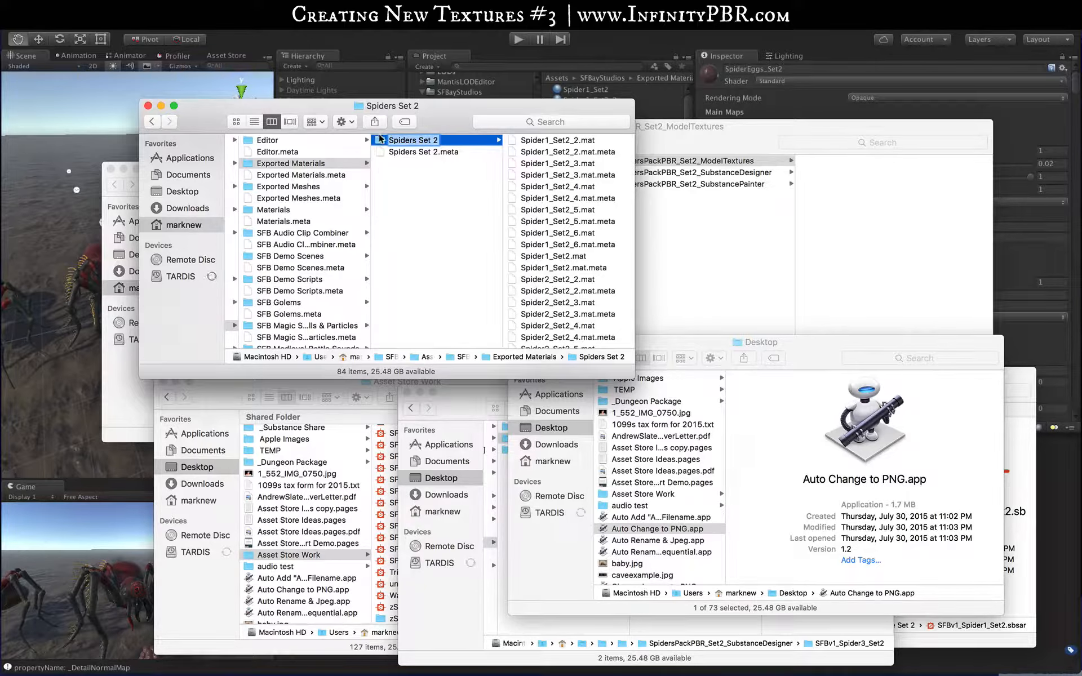
{"action": "left_click", "coordinate": [383, 140]}
{"action": "key", "text": "super+i"}
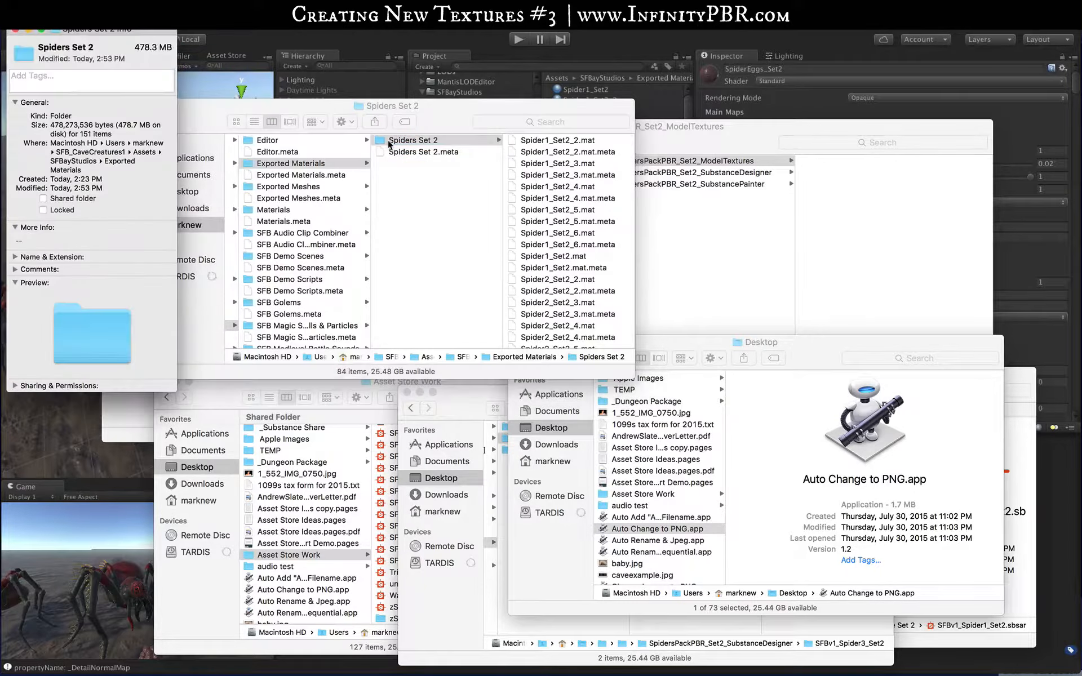
{"action": "key", "text": "super+w"}
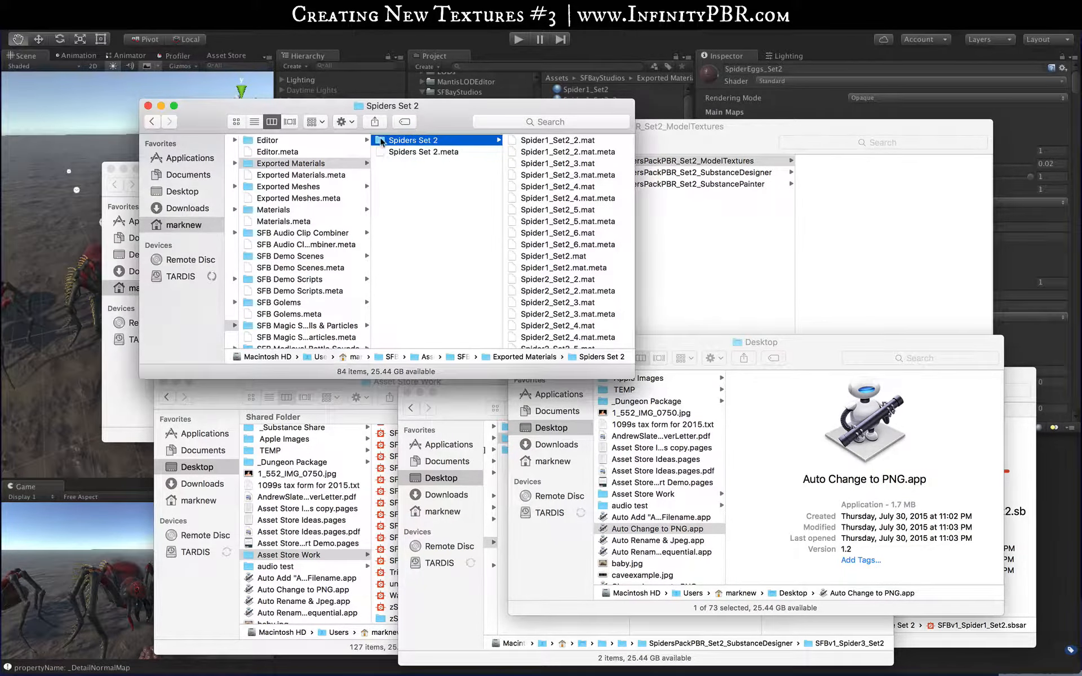
Find all TGA images within the Spiders Set 2 folder and convert them with Auto Change to PNG.app
{"action": "key", "text": "super+f"}
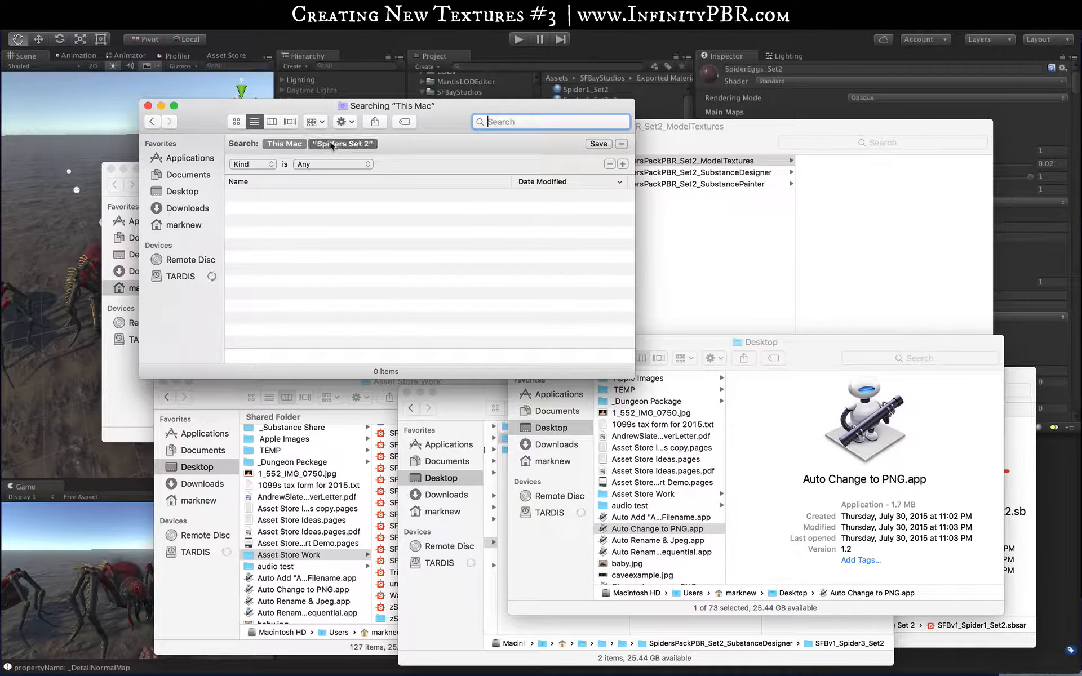
{"action": "type", "text": "tga"}
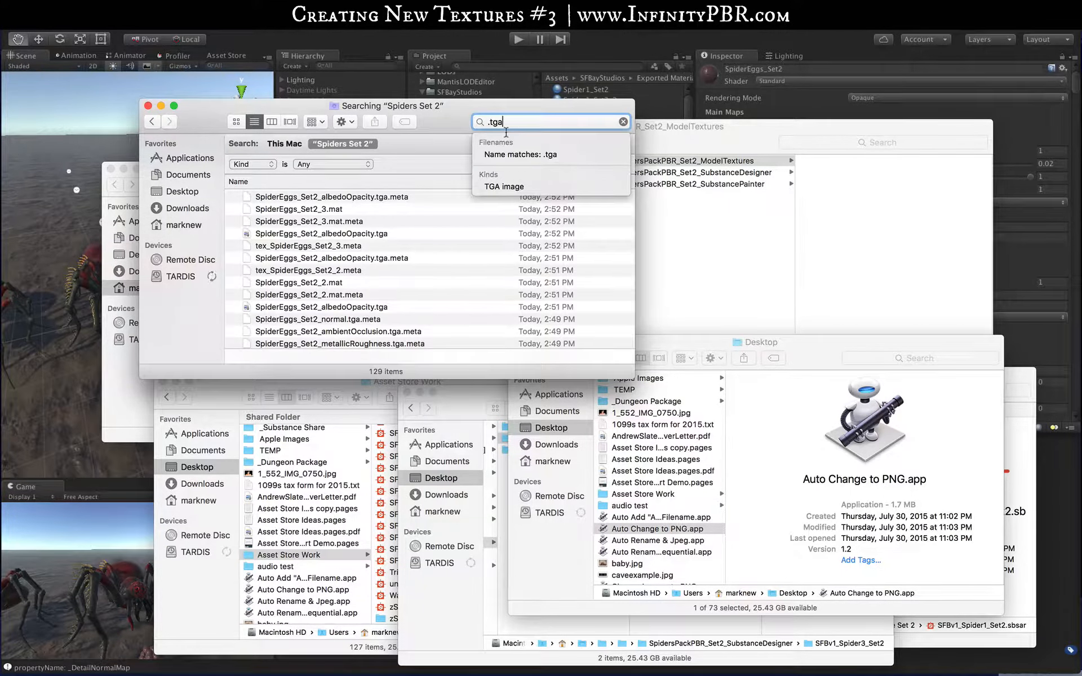
{"action": "key", "text": "Down"}
{"action": "key", "text": "Return"}
{"action": "key", "text": "super+a"}
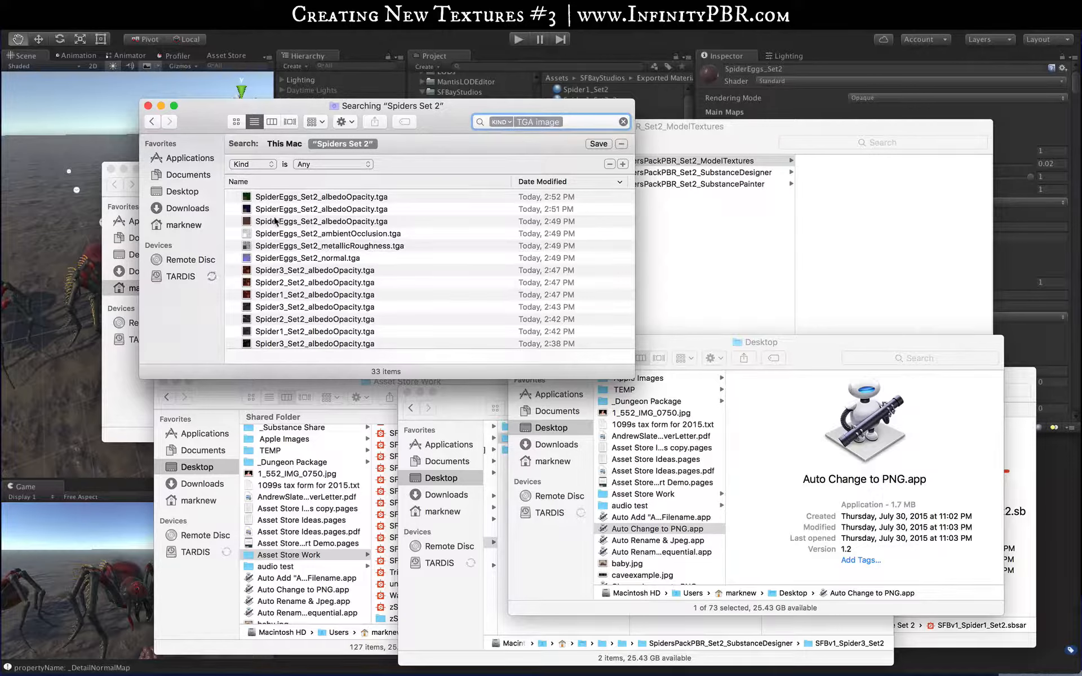
{"action": "left_click", "coordinate": [275, 221]}
{"action": "key", "text": "super+a"}
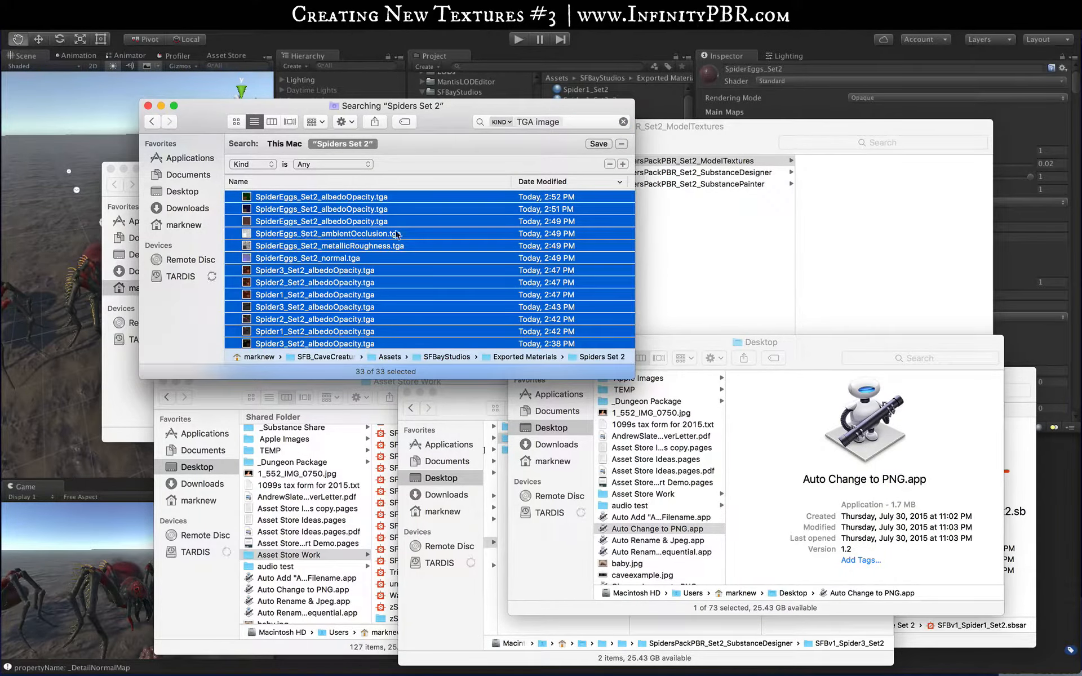
{"action": "left_click_drag", "start_coordinate": [397, 235], "coordinate": [865, 436]}
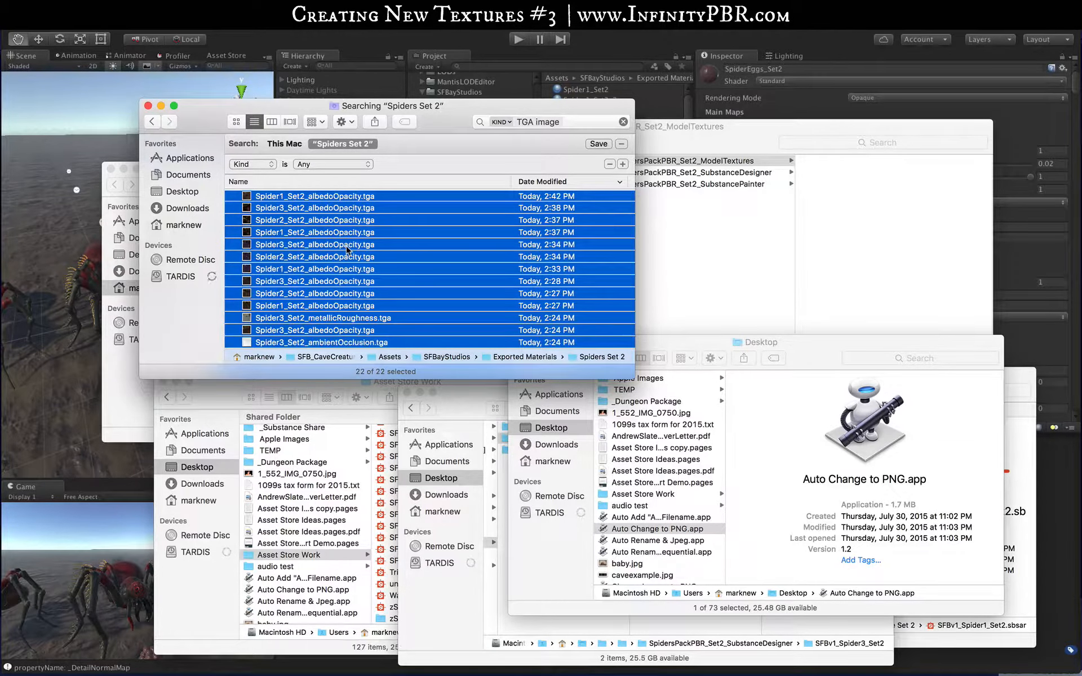
Return to the Spiders Set 2 folder listing and check the folder's size again following the PNG conversion
{"action": "left_click", "coordinate": [151, 122]}
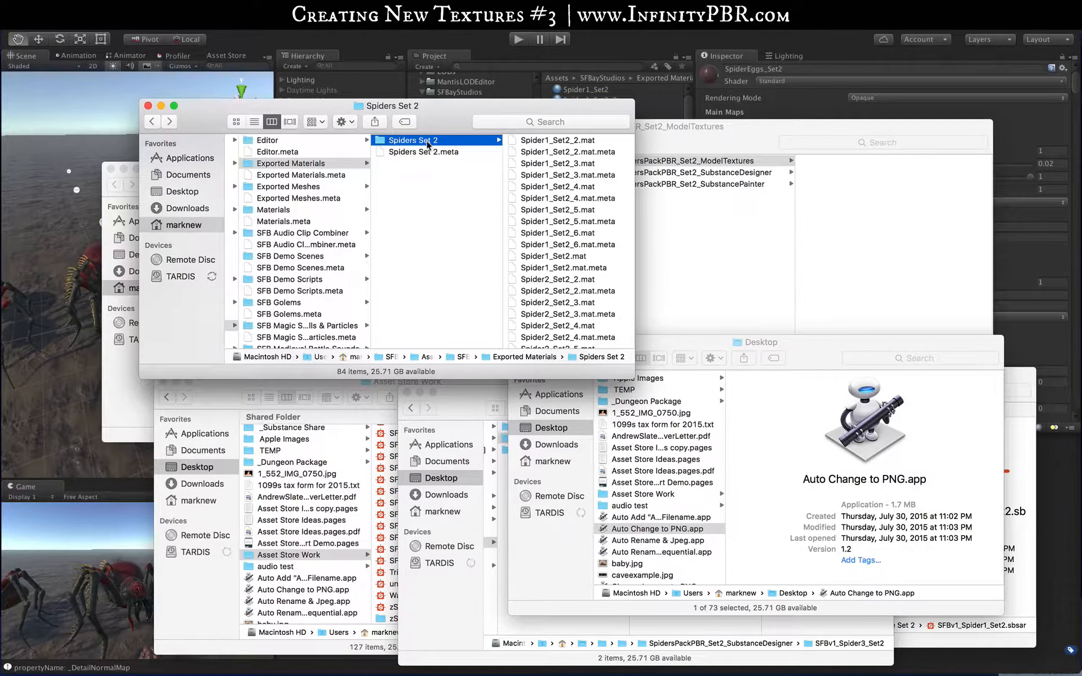
{"action": "key", "text": "super+i"}
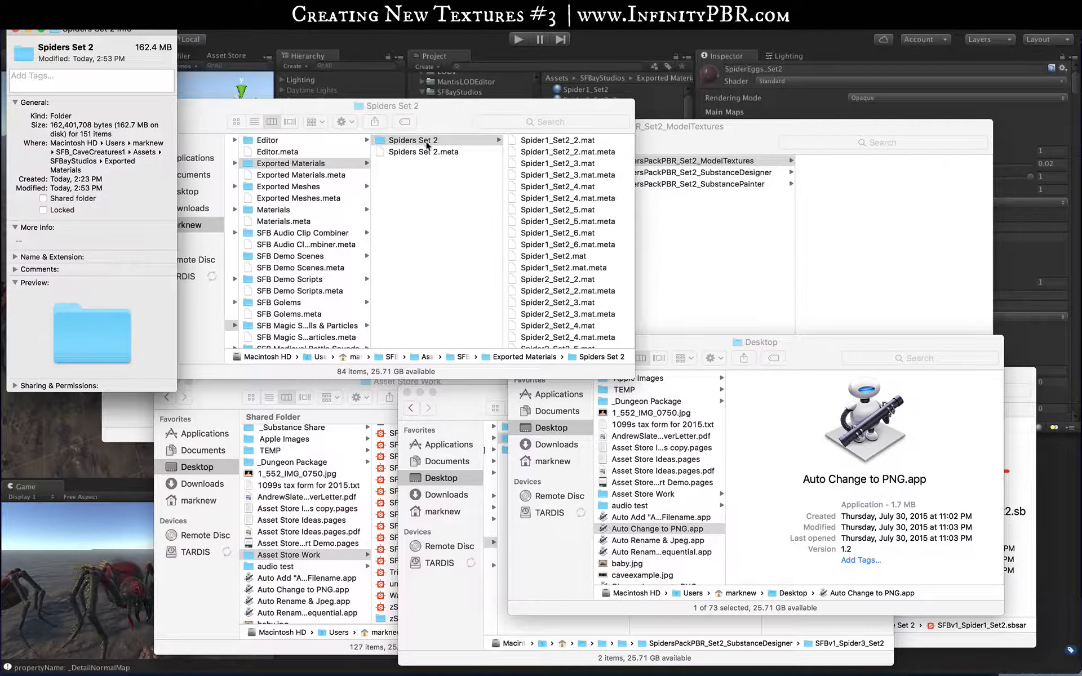
{"action": "key", "text": "super+w"}
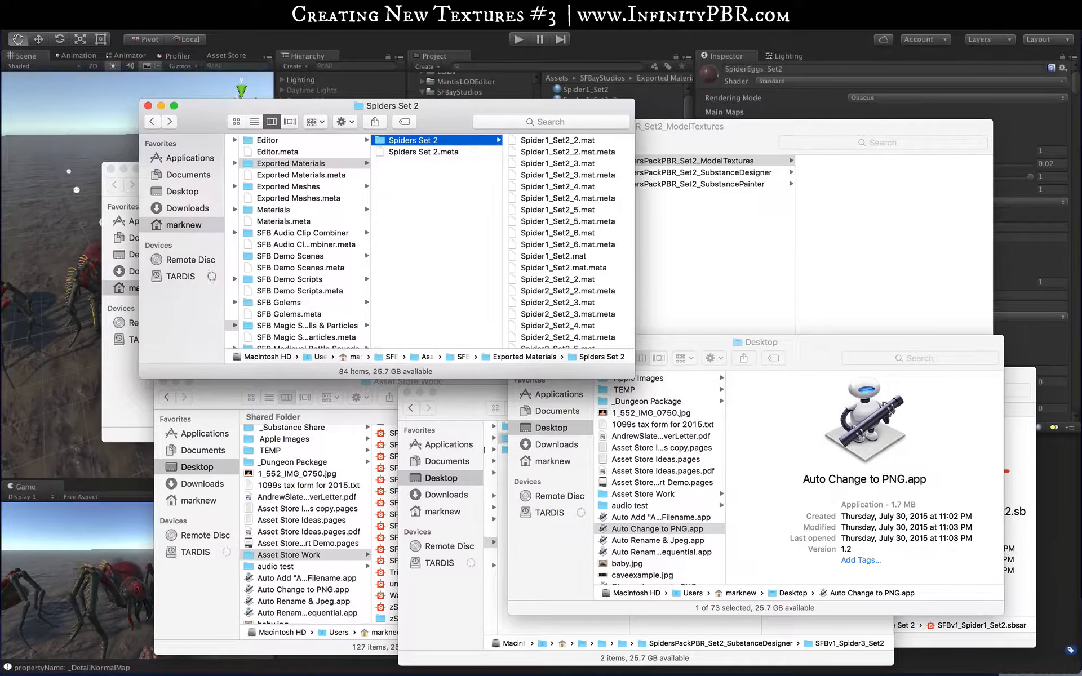
Switch to Unity and inspect the exported Spider1_Set2 material in the Spiders Set 2 folder
{"action": "key", "text": "super+Tab"}
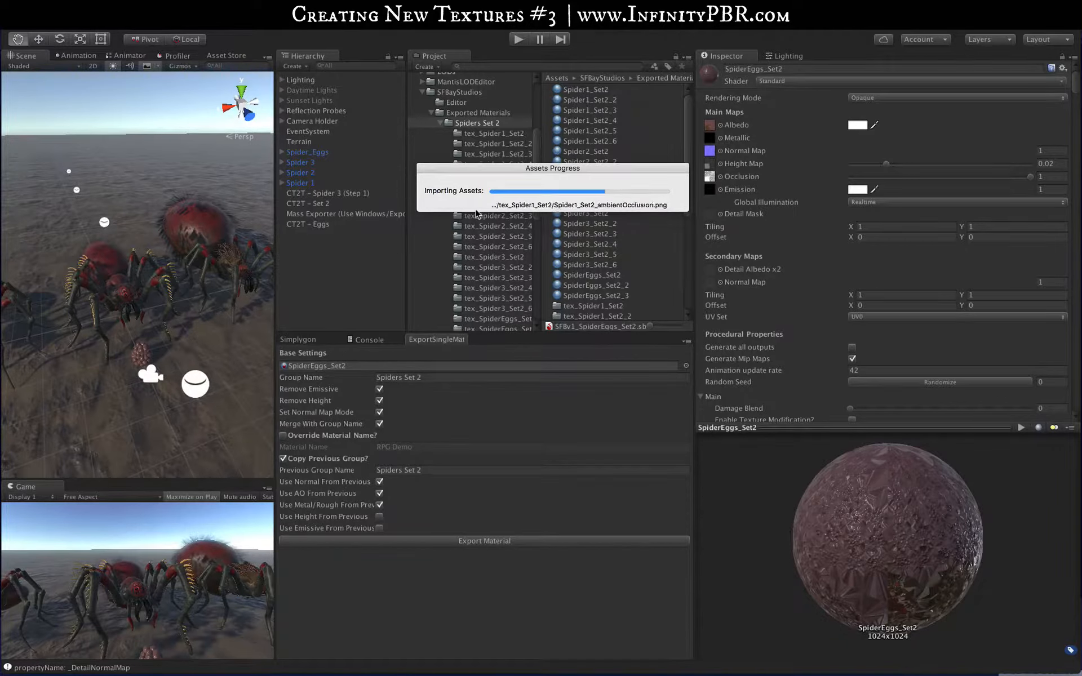
{"action": "scroll", "coordinate": [494, 138], "scroll_direction": "up", "scroll_amount": 3}
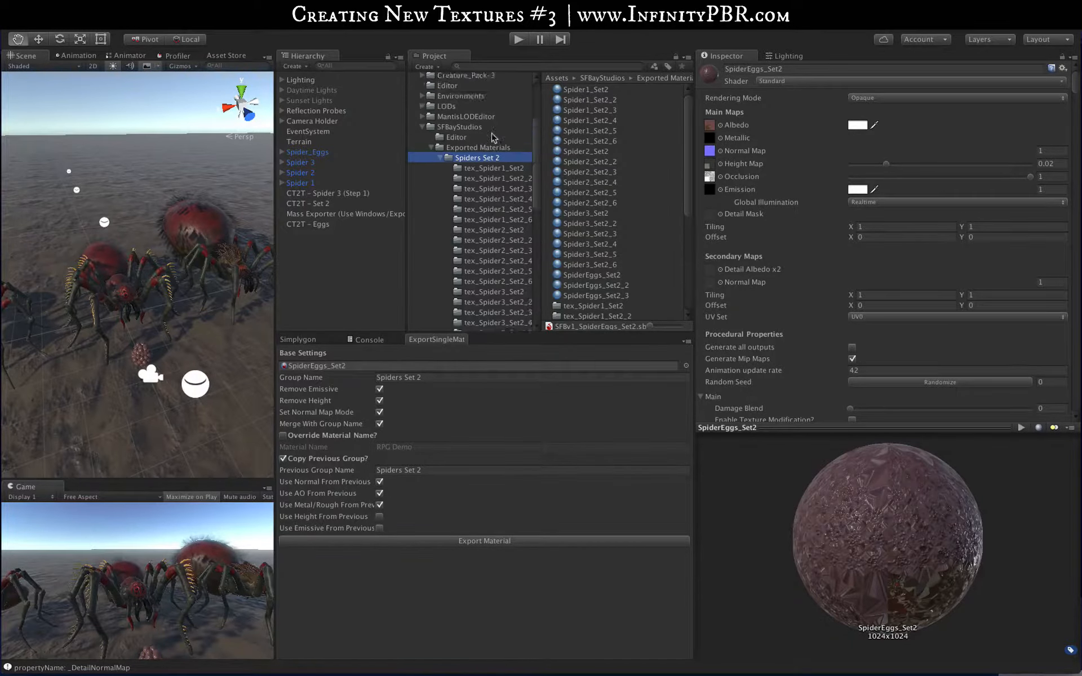
{"action": "scroll", "coordinate": [493, 138], "scroll_direction": "up", "scroll_amount": 5}
{"action": "left_click", "coordinate": [576, 90]}
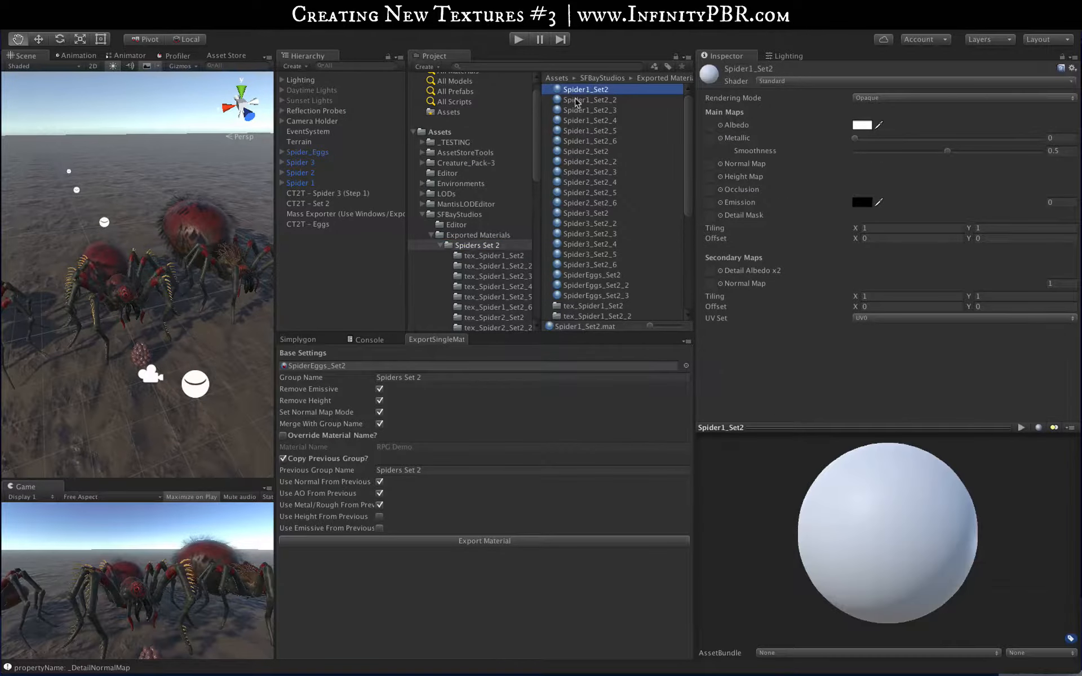
{"action": "scroll", "coordinate": [587, 242], "scroll_direction": "down", "scroll_amount": 3}
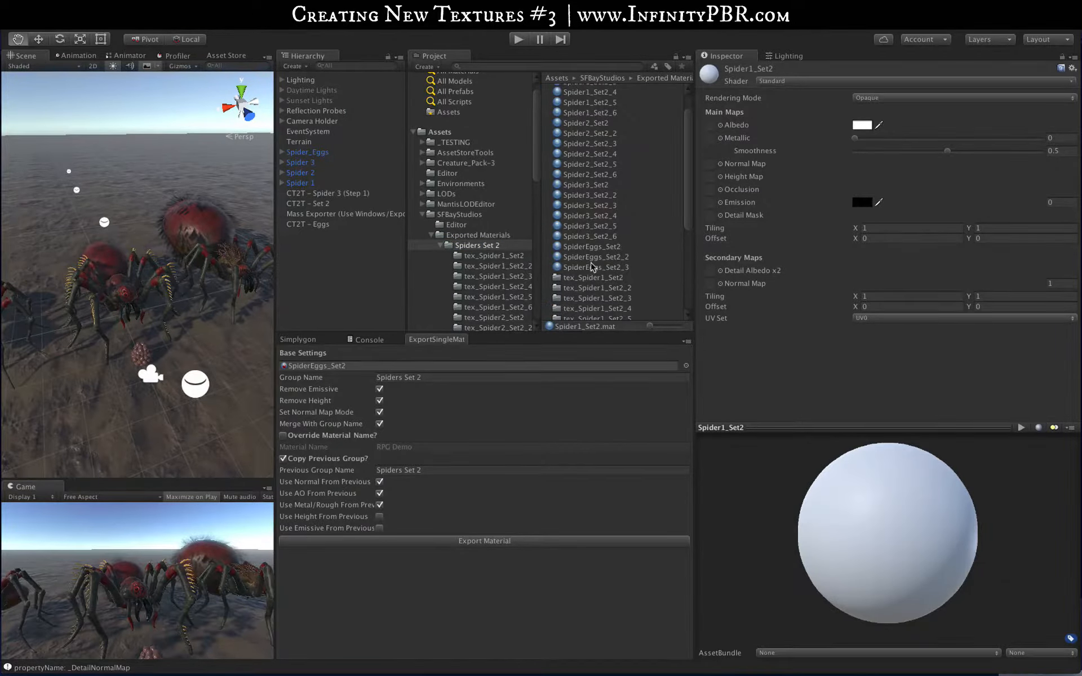
{"action": "left_click", "coordinate": [590, 268], "text": "shift"}
{"action": "left_click", "coordinate": [388, 8]}
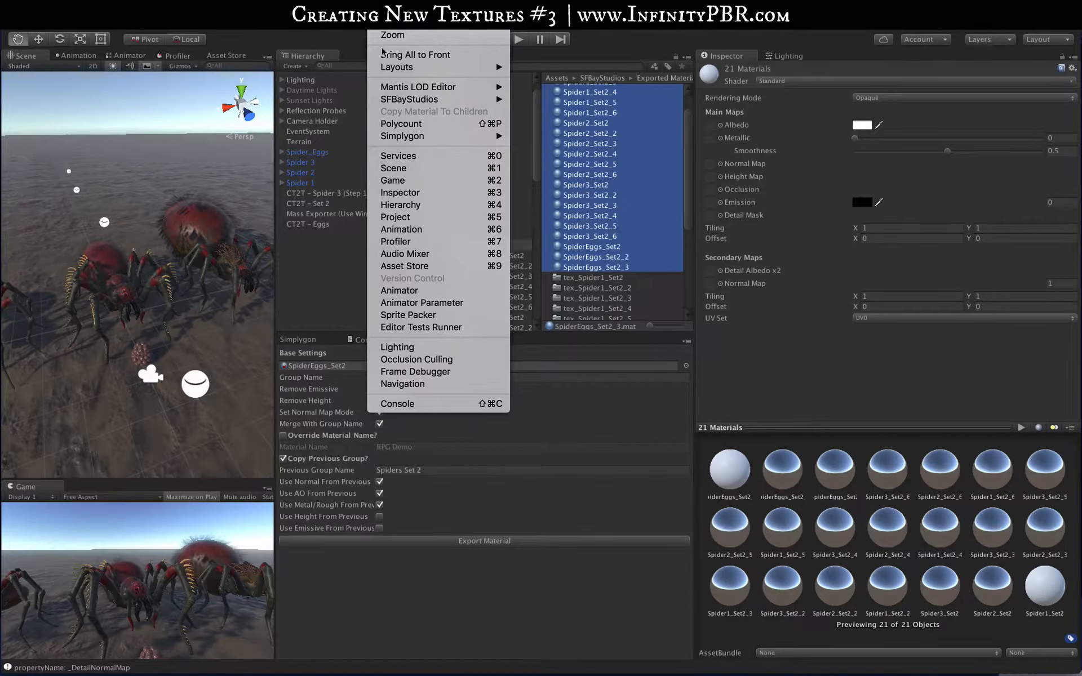
{"action": "mouse_move", "coordinate": [389, 105]}
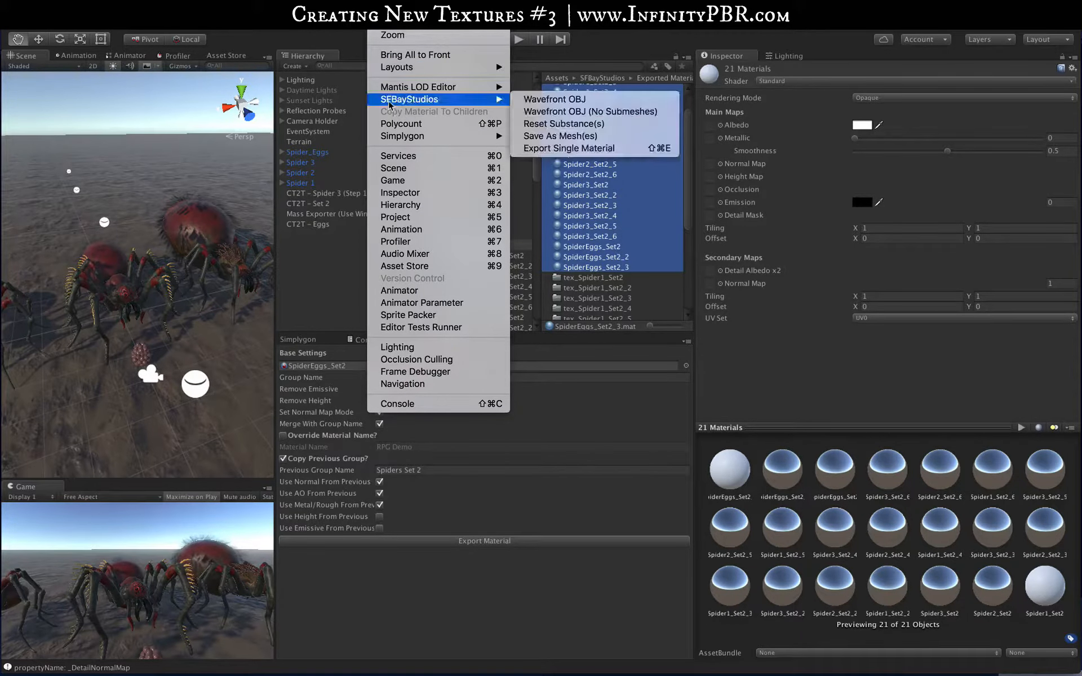
{"action": "left_click", "coordinate": [570, 148]}
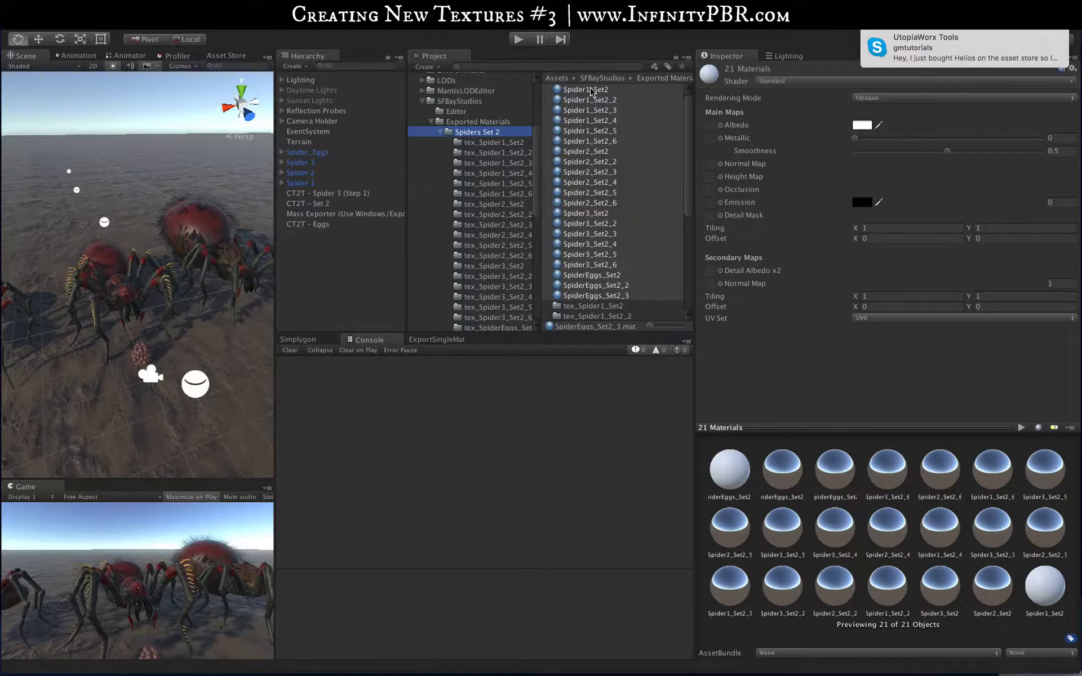
Run Populate Exported Material Textures on all exported materials from Spider1_Set2 through SpiderEggs_Set2_3
{"action": "left_click", "coordinate": [588, 90]}
{"action": "left_click", "coordinate": [586, 296], "text": "shift"}
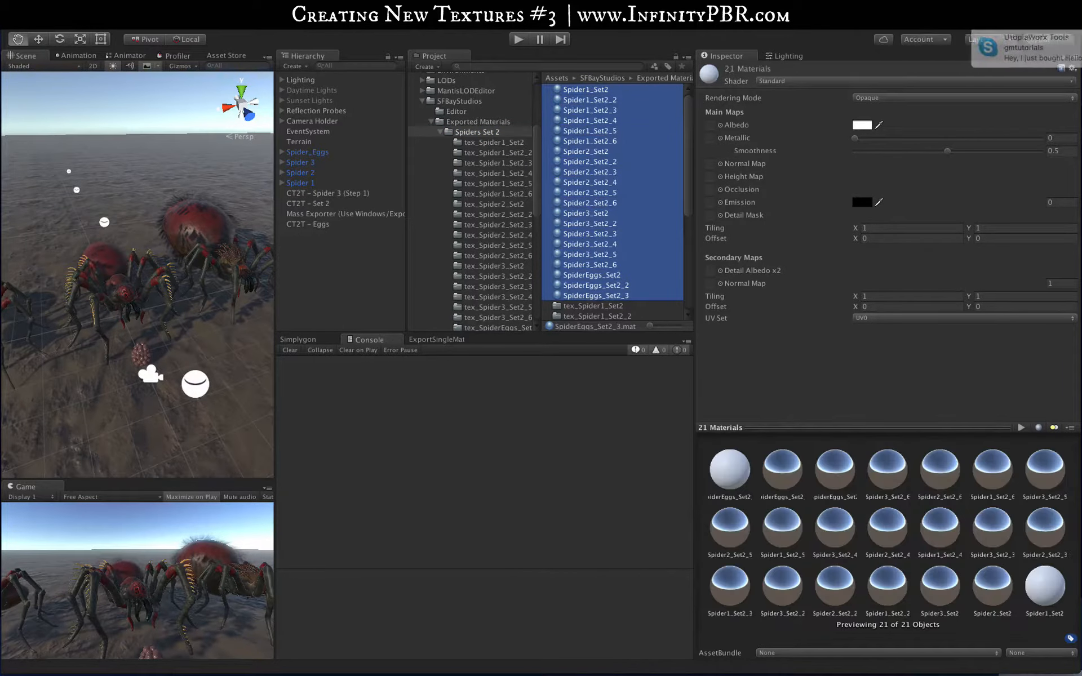
{"action": "left_click", "coordinate": [386, 22]}
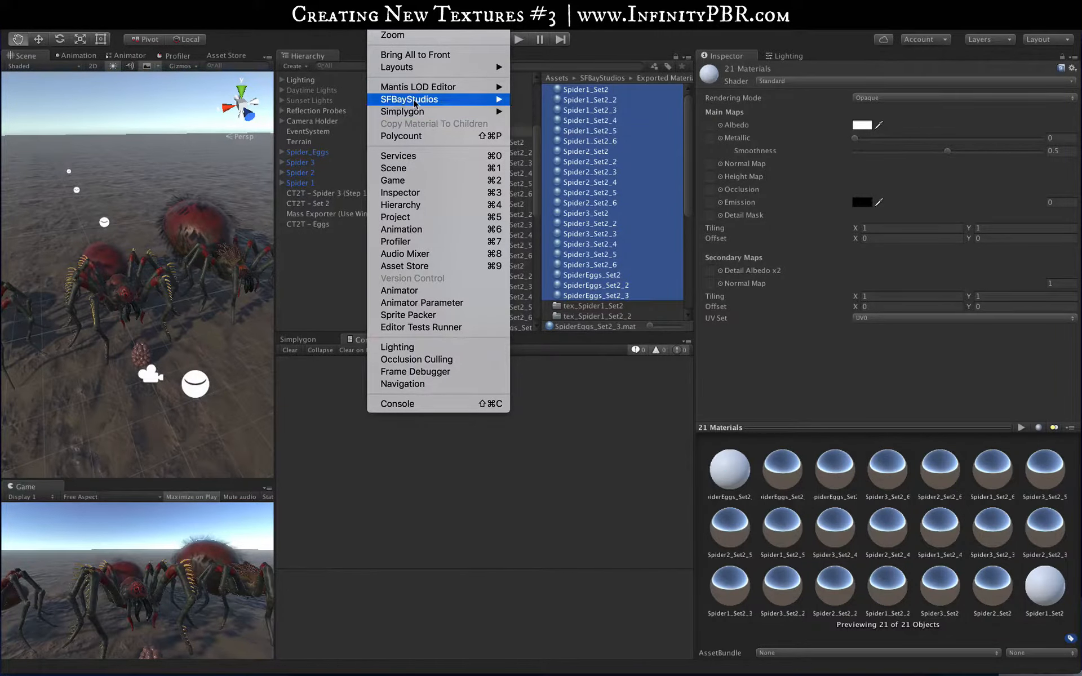
{"action": "mouse_move", "coordinate": [417, 100]}
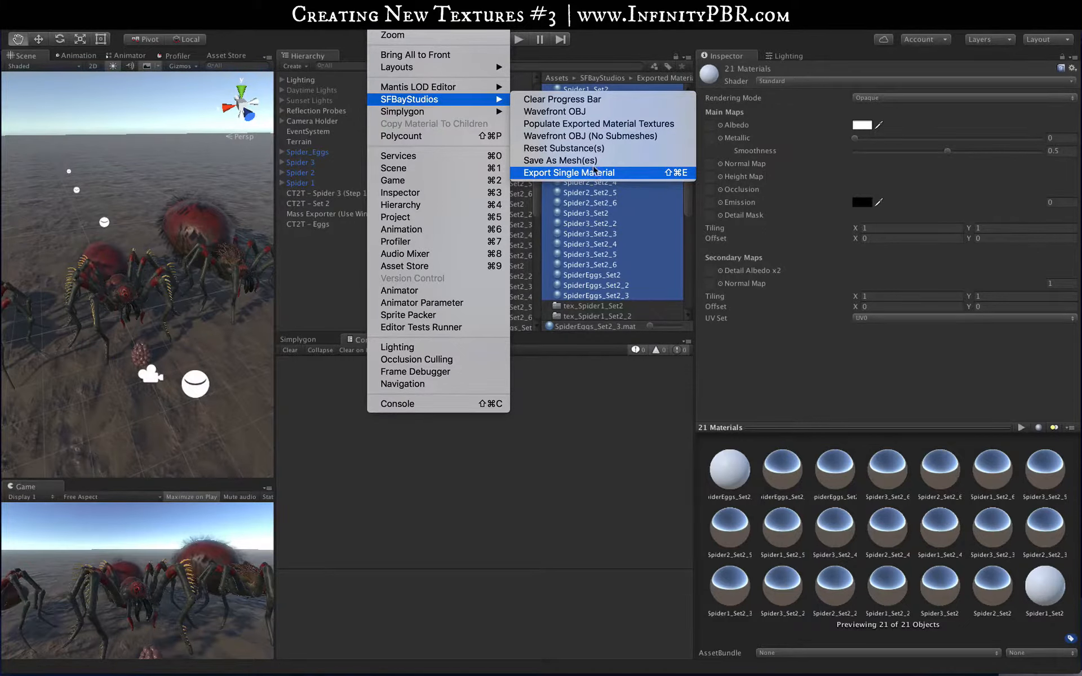
{"action": "left_click", "coordinate": [617, 125]}
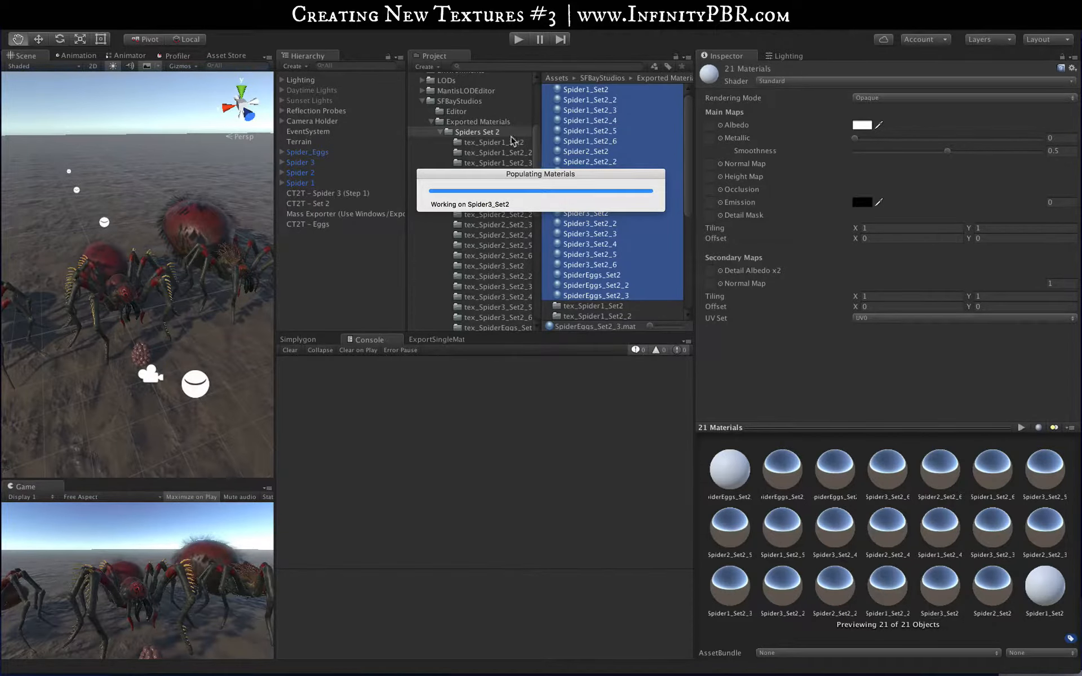
Inspect the populated Spider1_Set2 material and its variations, and locate the albedo texture used by Spider1_Set2
{"action": "left_click", "coordinate": [599, 92]}
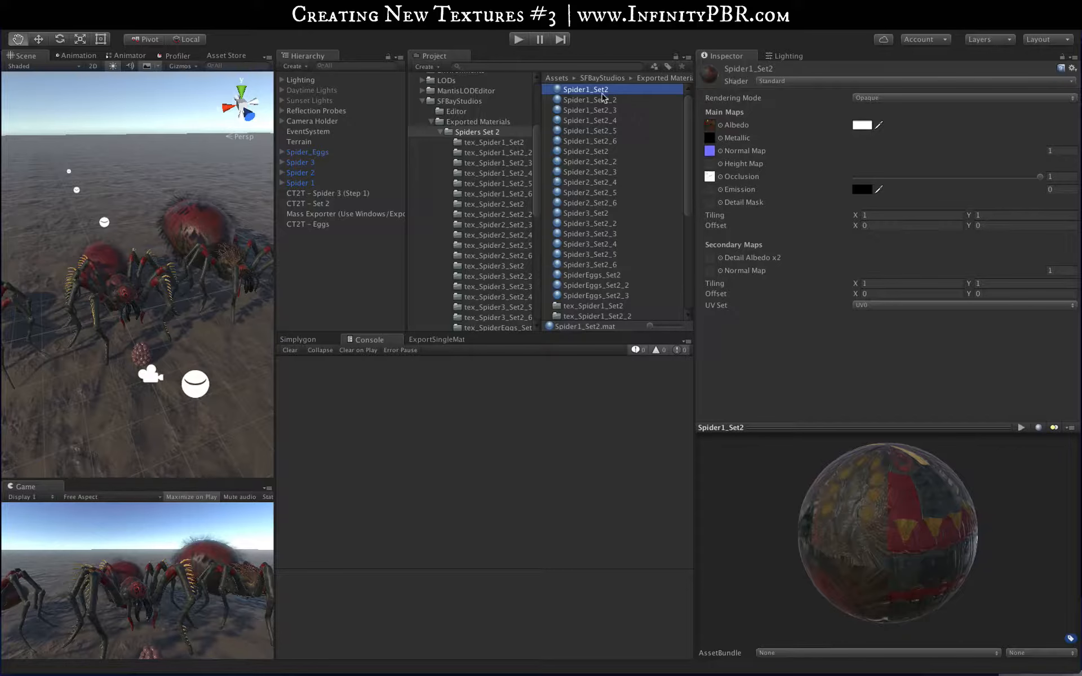
{"action": "left_click", "coordinate": [600, 100]}
{"action": "left_click", "coordinate": [602, 112]}
{"action": "left_click", "coordinate": [602, 121]}
{"action": "left_click", "coordinate": [603, 142]}
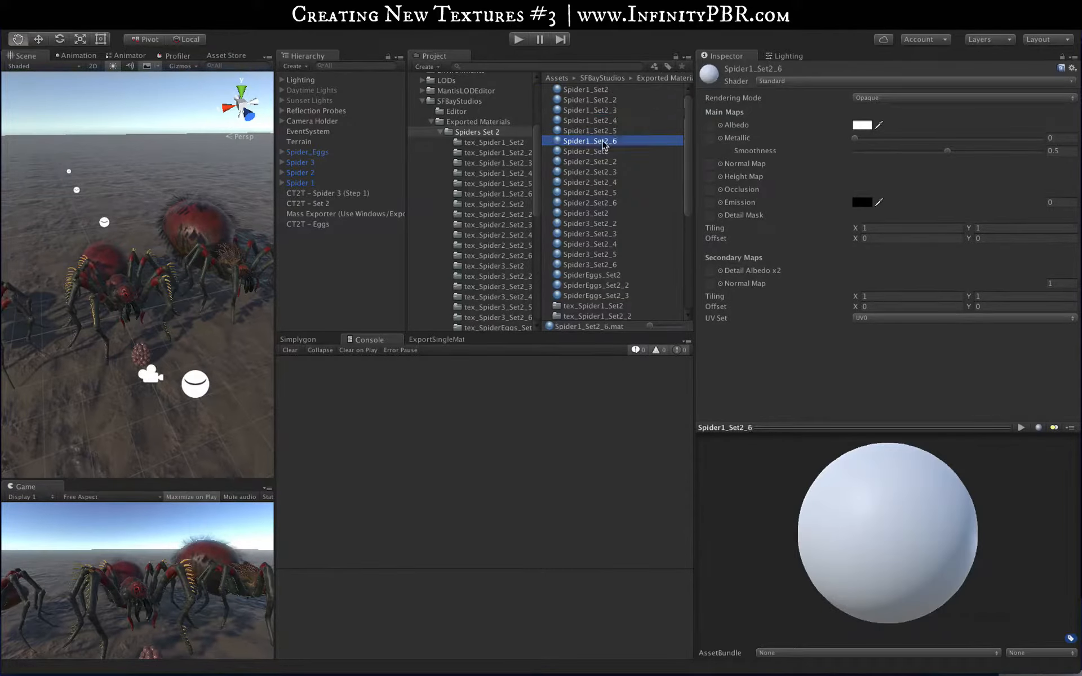
{"action": "left_click", "coordinate": [602, 92]}
{"action": "left_click", "coordinate": [711, 125]}
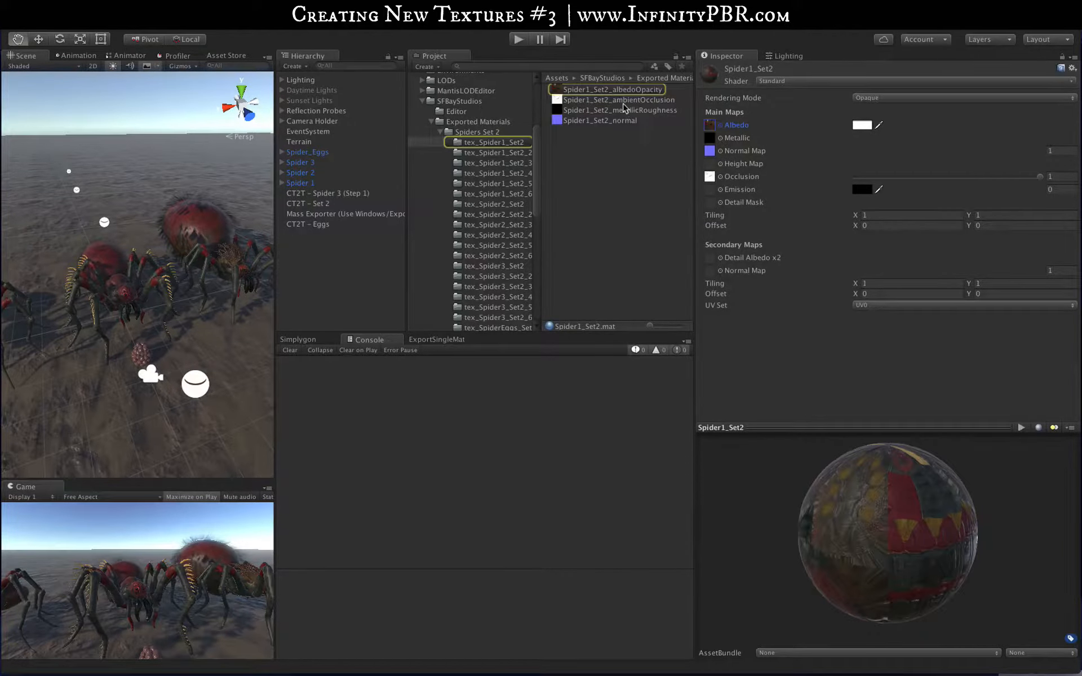
Assign the Spider1_Set2 albedo, metallicRoughness, normal and ambientOcclusion textures to the materials Spider1_Set2_2 through Spider1_Set2_6 together
{"action": "left_click", "coordinate": [475, 133]}
{"action": "left_click", "coordinate": [586, 100]}
{"action": "left_click", "coordinate": [588, 141], "text": "shift"}
{"action": "left_click", "coordinate": [486, 143]}
{"action": "left_click_drag", "start_coordinate": [590, 91], "coordinate": [711, 126]}
{"action": "left_click_drag", "start_coordinate": [603, 100], "coordinate": [711, 138]}
{"action": "left_click_drag", "start_coordinate": [625, 121], "coordinate": [711, 151]}
Give Spider1_Set2_2 and Spider1_Set2_3 the albedo textures from their own texture folders
{"action": "left_click", "coordinate": [476, 132]}
{"action": "left_click", "coordinate": [591, 100]}
{"action": "left_click", "coordinate": [511, 153]}
{"action": "left_click_drag", "start_coordinate": [599, 90], "coordinate": [711, 125]}
{"action": "left_click", "coordinate": [478, 132]}
{"action": "left_click", "coordinate": [593, 110]}
{"action": "left_click", "coordinate": [499, 163]}
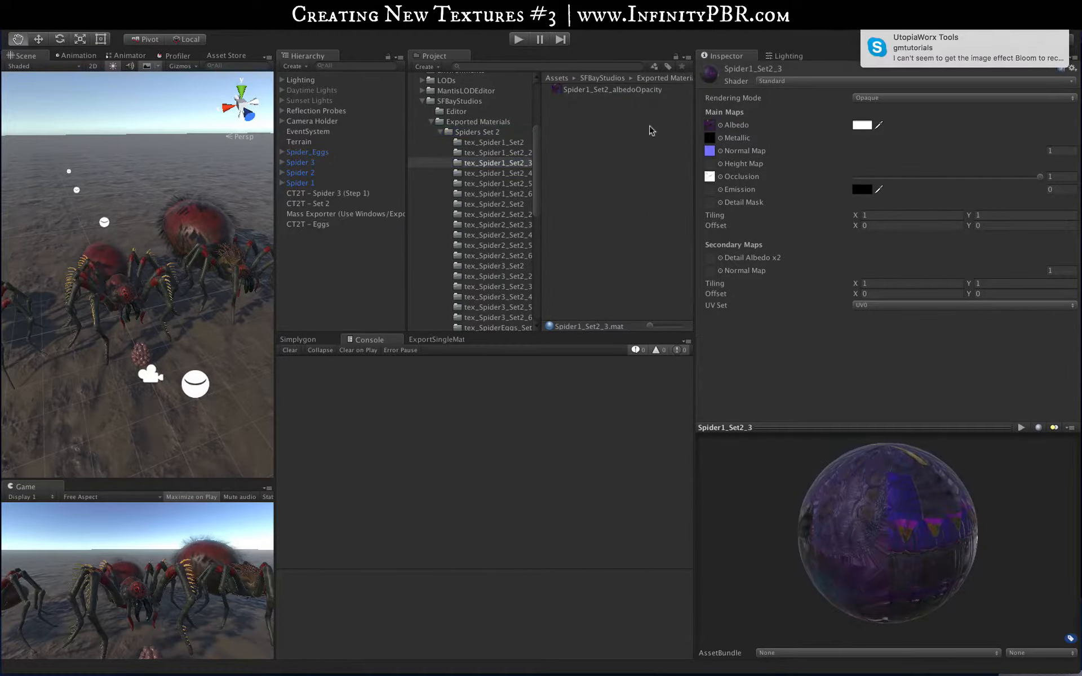
Replace the albedo maps of Spider1_Set2_4, Spider1_Set2_5 and Spider1_Set2_6 with the ones from their matching texture folders
{"action": "left_click", "coordinate": [602, 121]}
{"action": "left_click", "coordinate": [498, 173]}
{"action": "left_click_drag", "start_coordinate": [597, 90], "coordinate": [711, 124]}
{"action": "left_click", "coordinate": [464, 133]}
{"action": "left_click", "coordinate": [592, 131]}
{"action": "left_click", "coordinate": [499, 184]}
{"action": "left_click", "coordinate": [477, 133]}
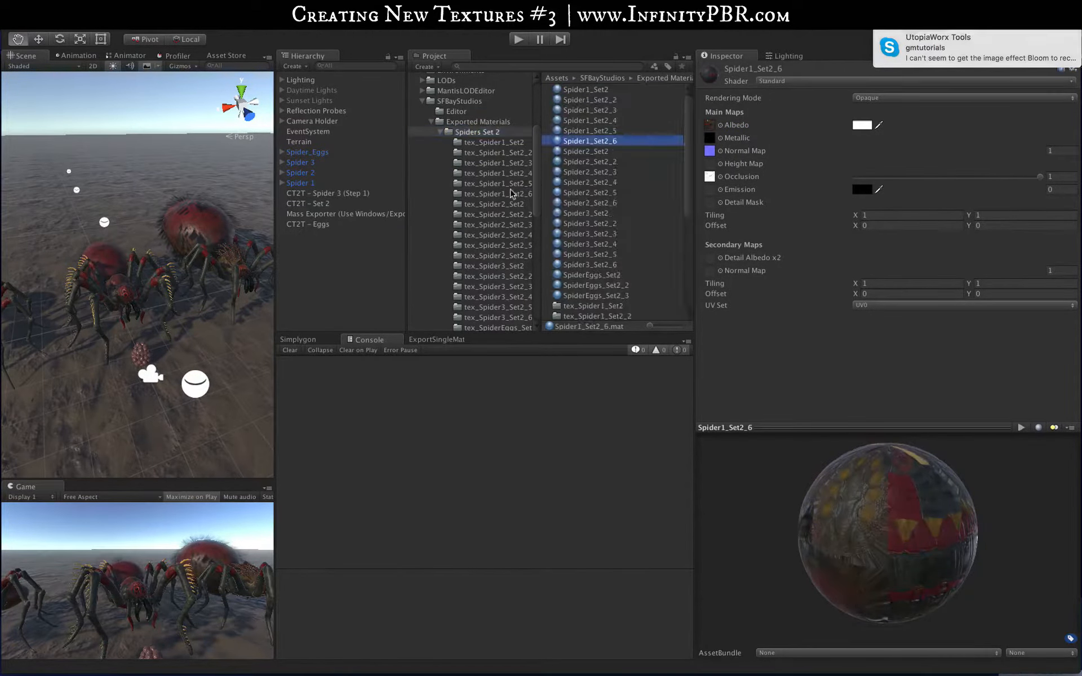
{"action": "left_click", "coordinate": [503, 204]}
Assign the shared texture maps from tex_Spider2_Set2 to the materials Spider2_Set2_2 through Spider2_Set2_6 together
{"action": "left_click", "coordinate": [488, 131]}
{"action": "left_click", "coordinate": [592, 162]}
{"action": "left_click", "coordinate": [592, 203], "text": "shift"}
{"action": "left_click", "coordinate": [511, 204]}
{"action": "left_click_drag", "start_coordinate": [597, 100], "coordinate": [709, 163]}
Give Spider2_Set2_2 and Spider2_Set2_3 the albedo textures from their own texture folders
{"action": "left_click", "coordinate": [478, 133]}
{"action": "left_click", "coordinate": [592, 172]}
{"action": "left_click", "coordinate": [498, 224]}
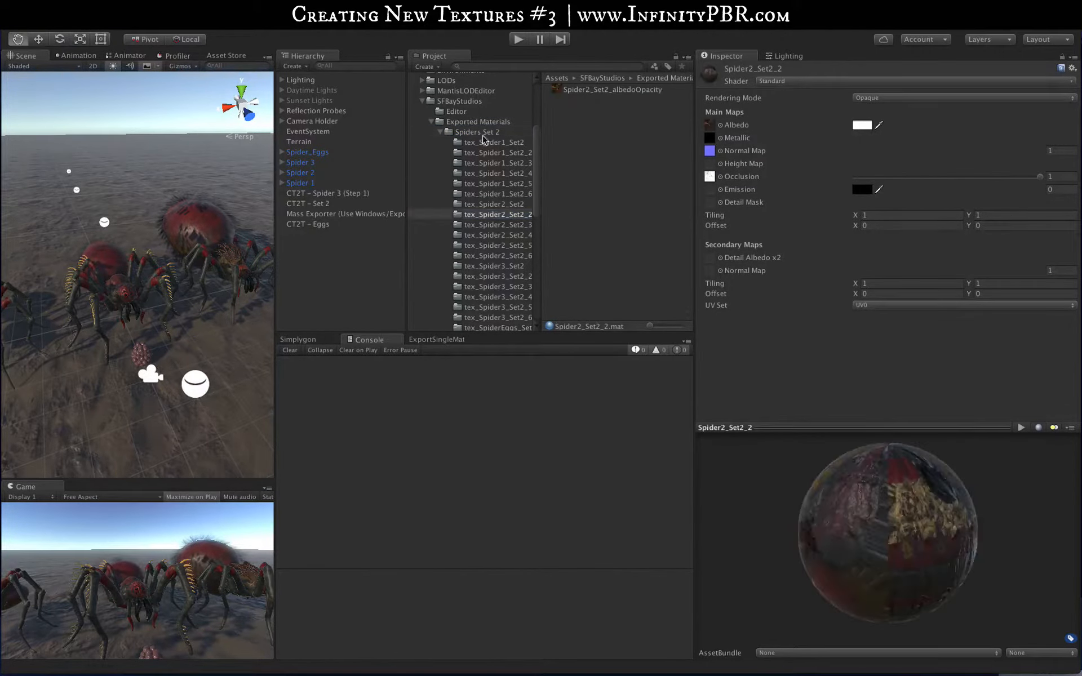
{"action": "left_click_drag", "start_coordinate": [598, 90], "coordinate": [711, 126]}
Replace the albedo maps of Spider2_Set2_4 and Spider2_Set2_5 with the ones from their matching texture folders
{"action": "left_click", "coordinate": [477, 133]}
{"action": "left_click", "coordinate": [591, 182]}
{"action": "left_click", "coordinate": [501, 235]}
{"action": "left_click", "coordinate": [478, 132]}
{"action": "left_click", "coordinate": [591, 193]}
{"action": "left_click", "coordinate": [501, 246]}
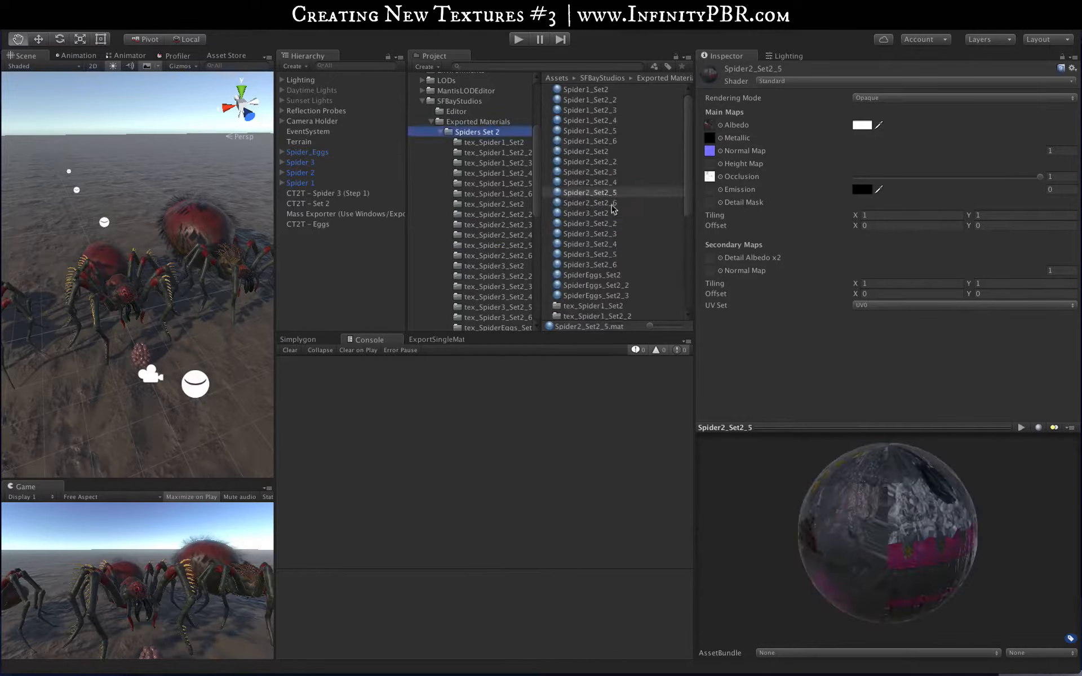
Assign the Spider3_Set2 albedo and ambientOcclusion textures to the materials Spider3_Set2_2 through Spider3_Set2_6 together
{"action": "left_click", "coordinate": [477, 132]}
{"action": "left_click", "coordinate": [608, 224]}
{"action": "left_click", "coordinate": [603, 265], "text": "shift"}
{"action": "scroll", "coordinate": [507, 226], "scroll_direction": "down", "scroll_amount": 4}
{"action": "left_click", "coordinate": [502, 201]}
{"action": "left_click_drag", "start_coordinate": [597, 90], "coordinate": [711, 127]}
{"action": "left_click_drag", "start_coordinate": [597, 101], "coordinate": [710, 190]}
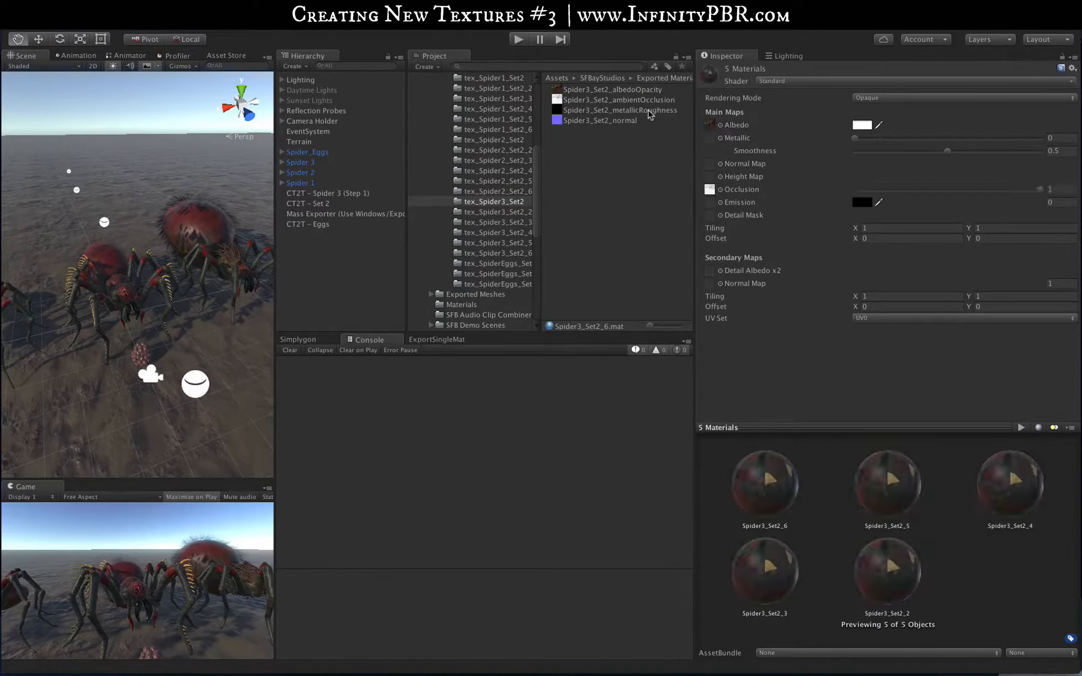
Add the Spider3_Set2 metallicRoughness and normal textures to the materials Spider3_Set2_2 through Spider3_Set2_6
{"action": "scroll", "coordinate": [524, 190], "scroll_direction": "up", "scroll_amount": 5}
{"action": "left_click", "coordinate": [480, 170]}
{"action": "left_click", "coordinate": [600, 204]}
{"action": "left_click", "coordinate": [601, 244], "text": "shift"}
{"action": "scroll", "coordinate": [495, 261], "scroll_direction": "down", "scroll_amount": 5}
{"action": "left_click", "coordinate": [507, 241]}
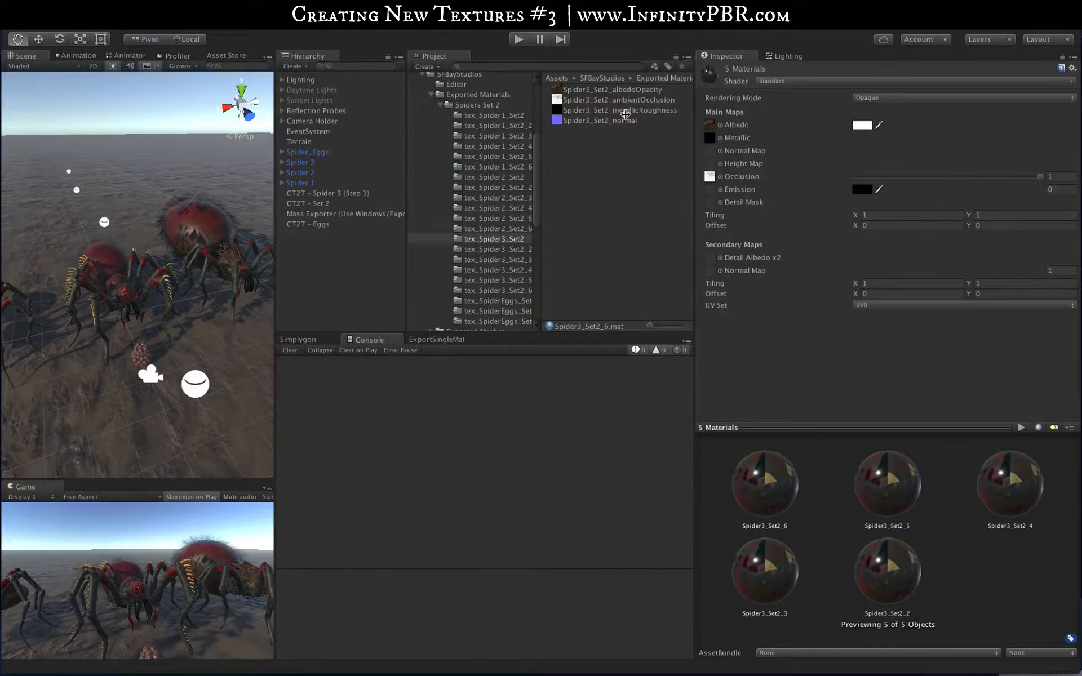
{"action": "left_click_drag", "start_coordinate": [611, 120], "coordinate": [710, 151]}
Give Spider3_Set2_2 and Spider3_Set2_3 the albedo textures from their own texture folders
{"action": "scroll", "coordinate": [490, 144], "scroll_direction": "up", "scroll_amount": 3}
{"action": "left_click", "coordinate": [488, 141]}
{"action": "left_click", "coordinate": [598, 225]}
{"action": "scroll", "coordinate": [502, 225], "scroll_direction": "down", "scroll_amount": 4}
{"action": "left_click", "coordinate": [502, 245]}
{"action": "left_click", "coordinate": [479, 100]}
{"action": "left_click", "coordinate": [586, 235]}
{"action": "left_click_drag", "start_coordinate": [614, 91], "coordinate": [711, 126]}
{"action": "left_click", "coordinate": [501, 254]}
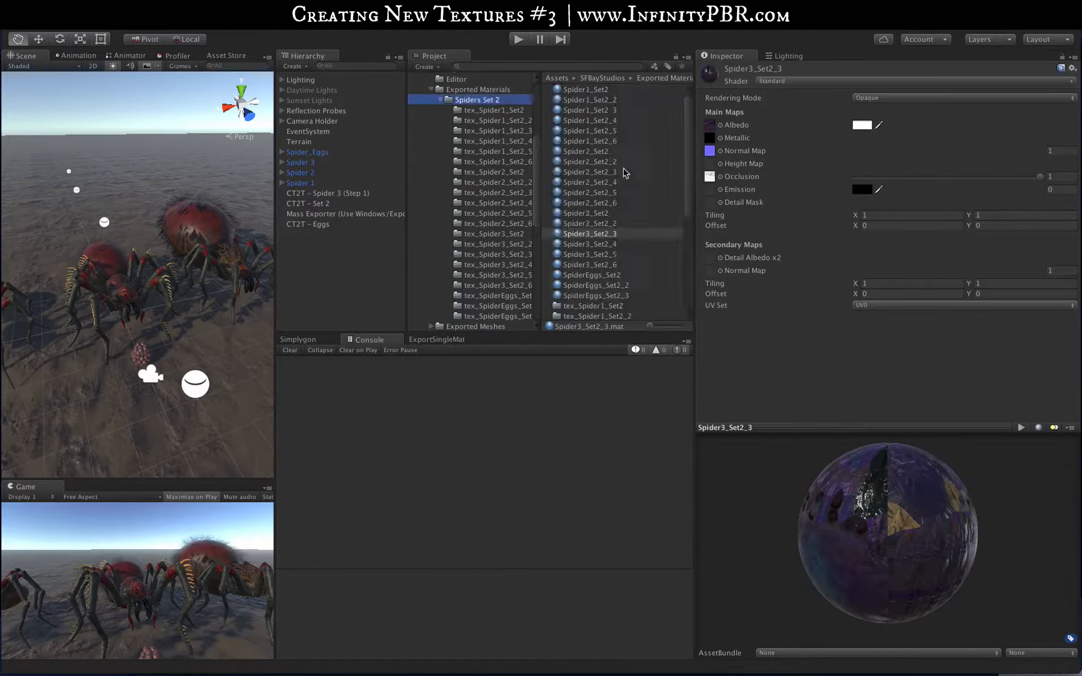
Replace the albedo maps of Spider3_Set2_5 and Spider3_Set2_6 with the ones from their matching texture folders
{"action": "left_click", "coordinate": [478, 100]}
{"action": "left_click", "coordinate": [592, 255]}
{"action": "left_click", "coordinate": [499, 275]}
{"action": "left_click", "coordinate": [478, 100]}
{"action": "left_click", "coordinate": [587, 265]}
{"action": "left_click_drag", "start_coordinate": [606, 90], "coordinate": [711, 125]}
{"action": "left_click", "coordinate": [499, 285]}
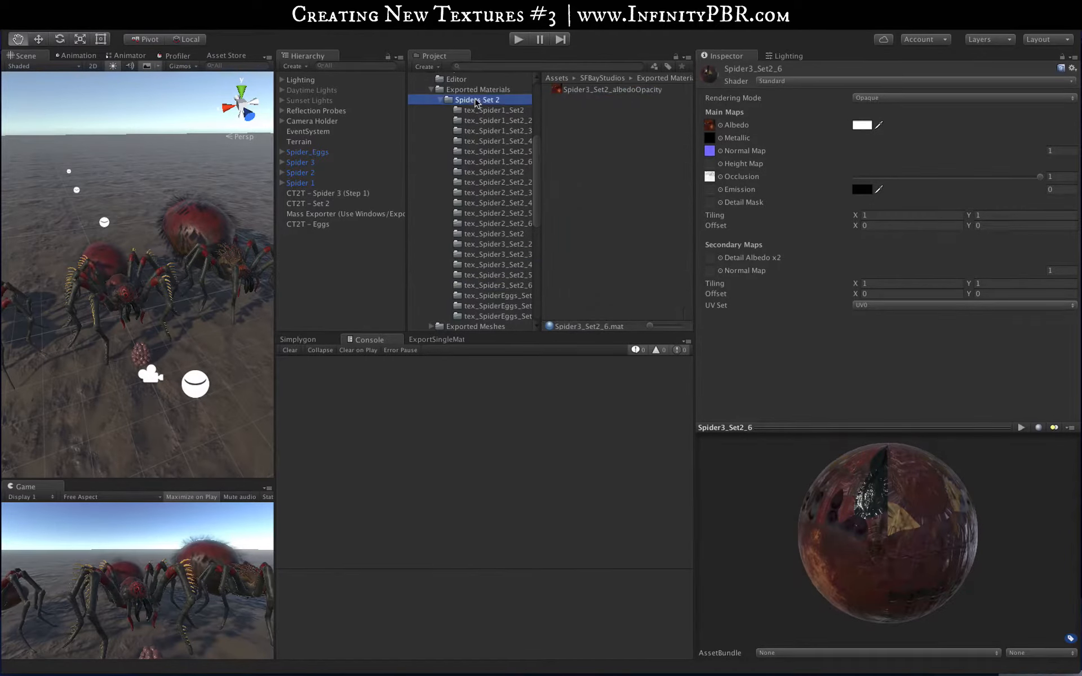
Assign the SpiderEggs_Set2 albedo, metallicRoughness, normal and ambientOcclusion textures to the materials SpiderEggs_Set2_2 and SpiderEggs_Set2_3
{"action": "left_click", "coordinate": [499, 296]}
{"action": "left_click_drag", "start_coordinate": [611, 90], "coordinate": [711, 126]}
{"action": "left_click_drag", "start_coordinate": [612, 101], "coordinate": [710, 189]}
{"action": "left_click_drag", "start_coordinate": [611, 111], "coordinate": [711, 151]}
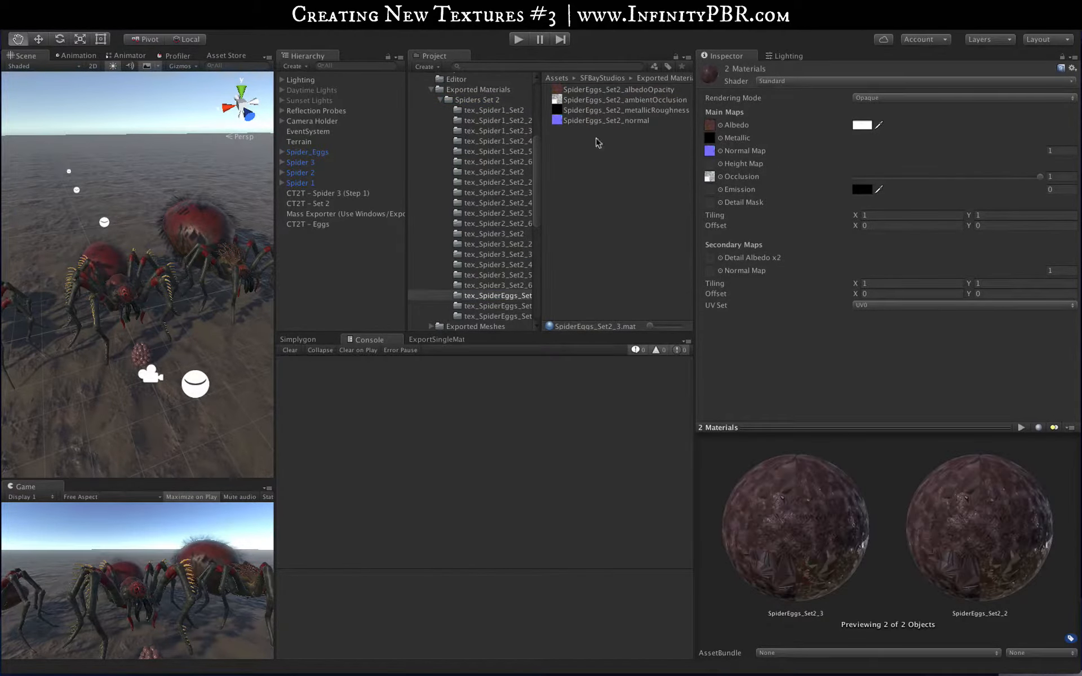
Replace the albedo maps of SpiderEggs_Set2_2 and SpiderEggs_Set2_3 with the albedoOpacity textures from their own texture folders
{"action": "scroll", "coordinate": [480, 103], "scroll_direction": "up", "scroll_amount": 1}
{"action": "left_click", "coordinate": [479, 103]}
{"action": "left_click", "coordinate": [599, 286]}
{"action": "left_click", "coordinate": [499, 310]}
{"action": "left_click_drag", "start_coordinate": [609, 90], "coordinate": [710, 126]}
{"action": "left_click", "coordinate": [478, 104]}
{"action": "left_click", "coordinate": [587, 296]}
{"action": "left_click", "coordinate": [499, 320]}
{"action": "left_click_drag", "start_coordinate": [606, 90], "coordinate": [710, 126]}
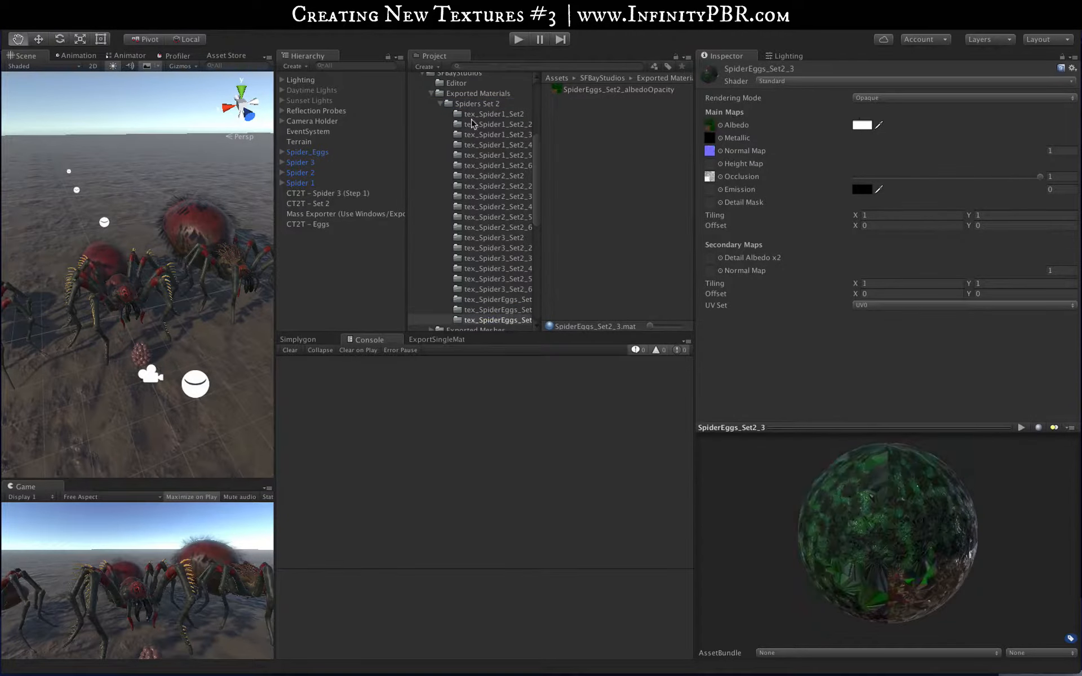
Move the Spiders Set 2 folder from Exported Materials into the Exported Textures & Materials folder of SFB Spiders
{"action": "left_click", "coordinate": [440, 103]}
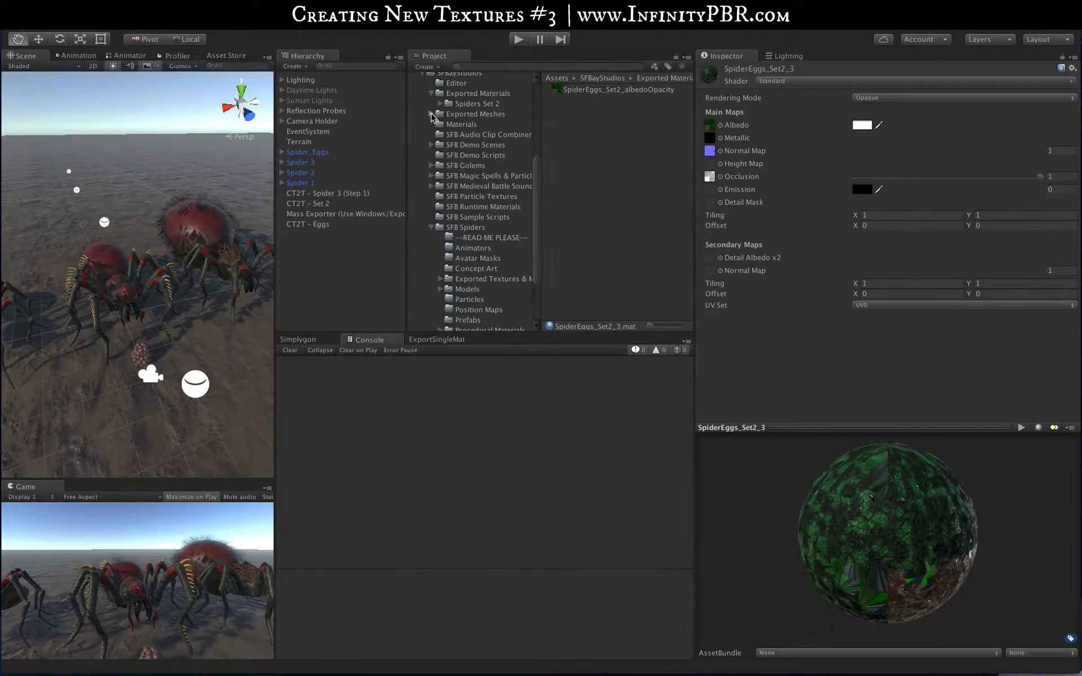
{"action": "left_click", "coordinate": [456, 104]}
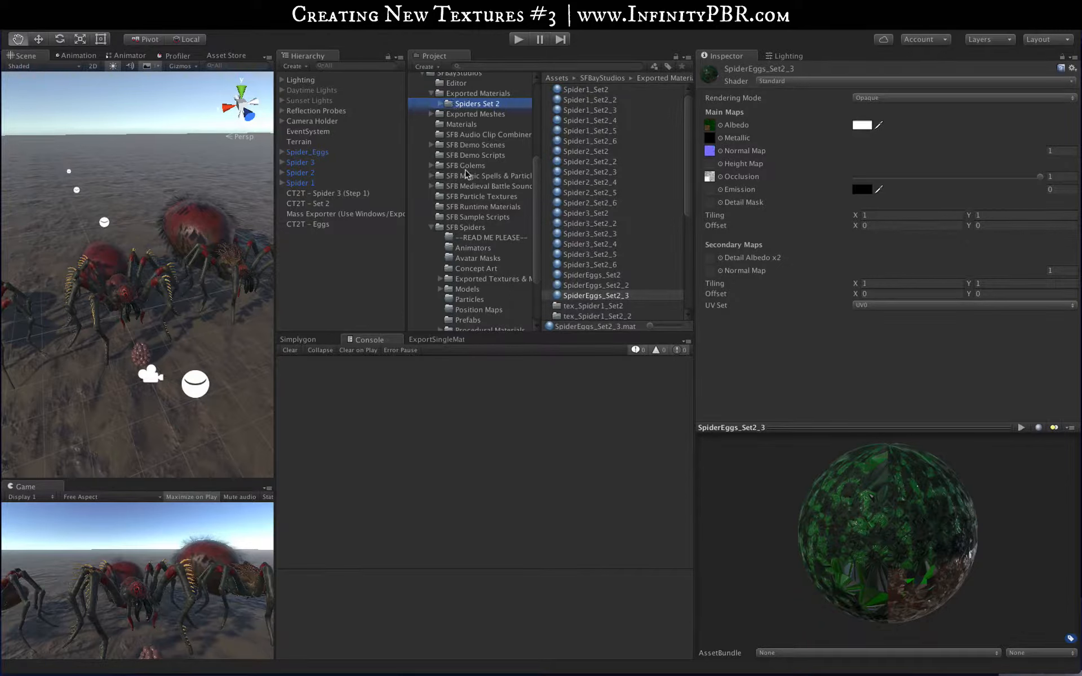
{"action": "scroll", "coordinate": [468, 265], "scroll_direction": "down", "scroll_amount": 3}
{"action": "scroll", "coordinate": [523, 124], "scroll_direction": "up", "scroll_amount": 2}
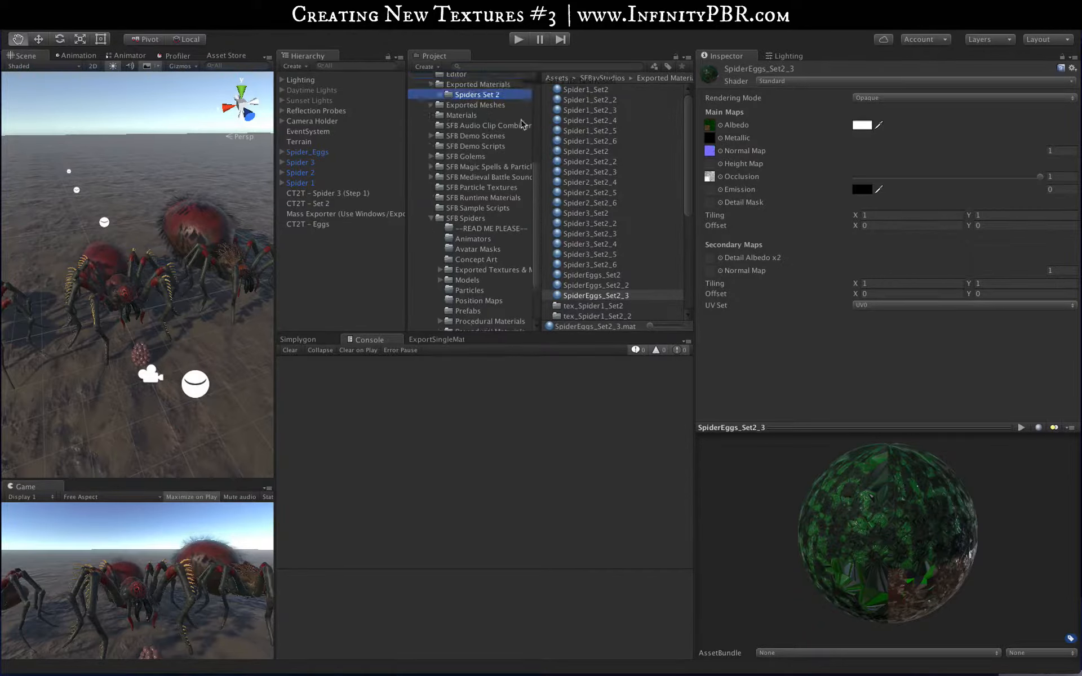
{"action": "left_click_drag", "start_coordinate": [521, 124], "coordinate": [479, 273]}
{"action": "scroll", "coordinate": [504, 293], "scroll_direction": "down", "scroll_amount": 5}
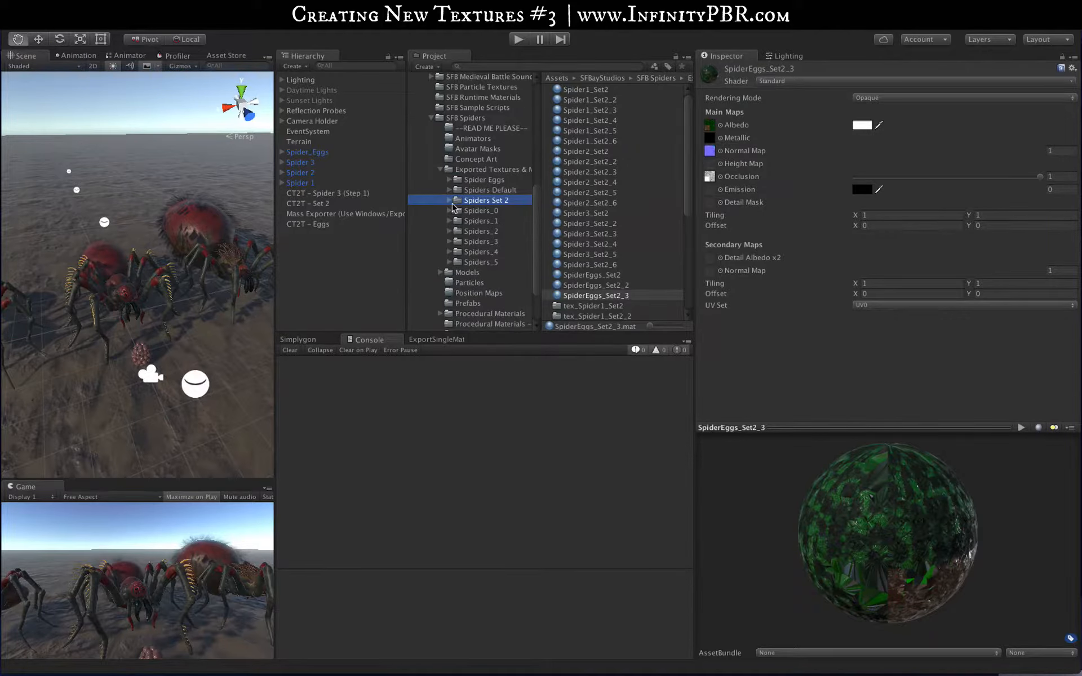
Check the moved Spiders Set 2 folder's contents and inspect its Spider1_Set2_5, Spider3_Set2_5 and SpiderEggs_Set2_2 materials
{"action": "left_click", "coordinate": [450, 201]}
{"action": "scroll", "coordinate": [501, 210], "scroll_direction": "down", "scroll_amount": 3}
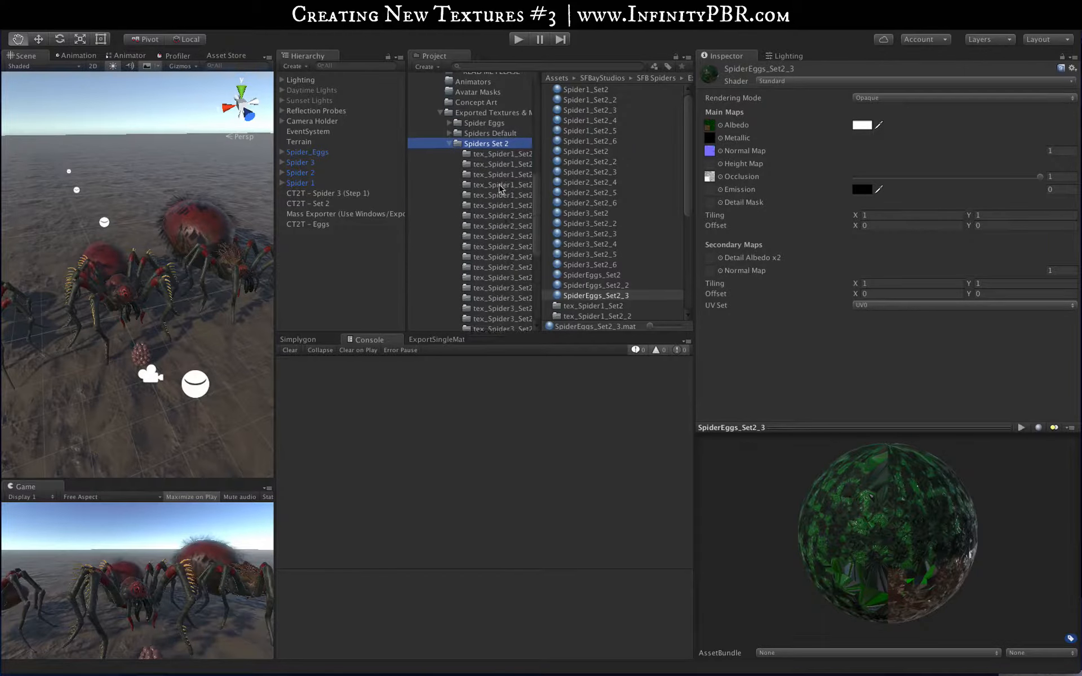
{"action": "left_click", "coordinate": [581, 122]}
{"action": "scroll", "coordinate": [591, 169], "scroll_direction": "down", "scroll_amount": 5}
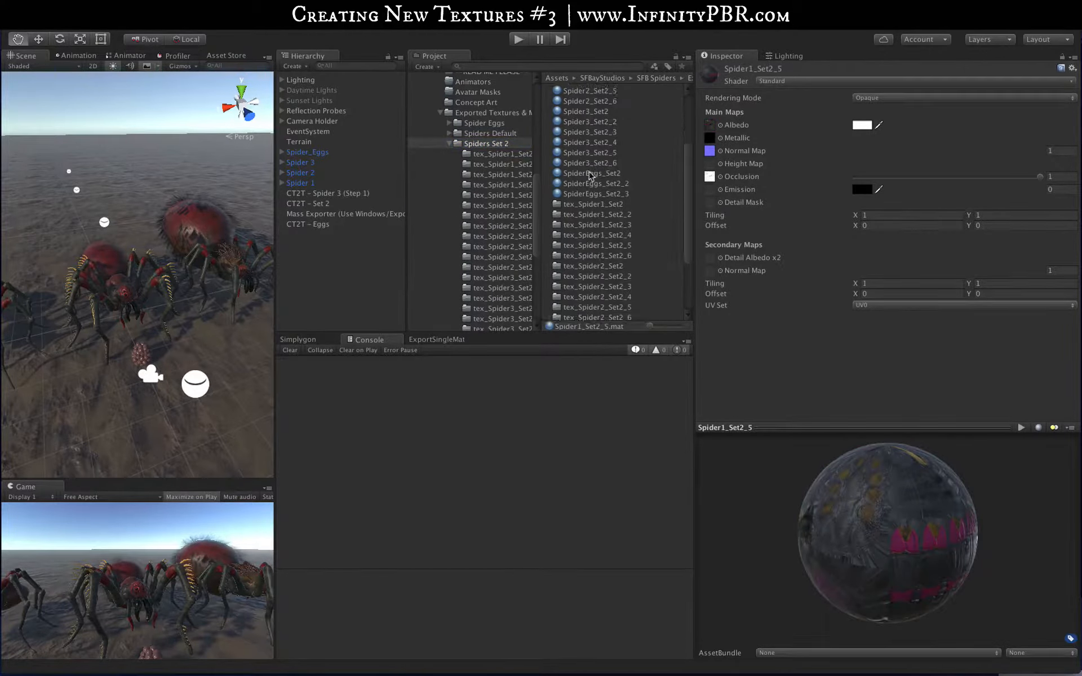
{"action": "left_click", "coordinate": [590, 152]}
{"action": "left_click", "coordinate": [594, 183]}
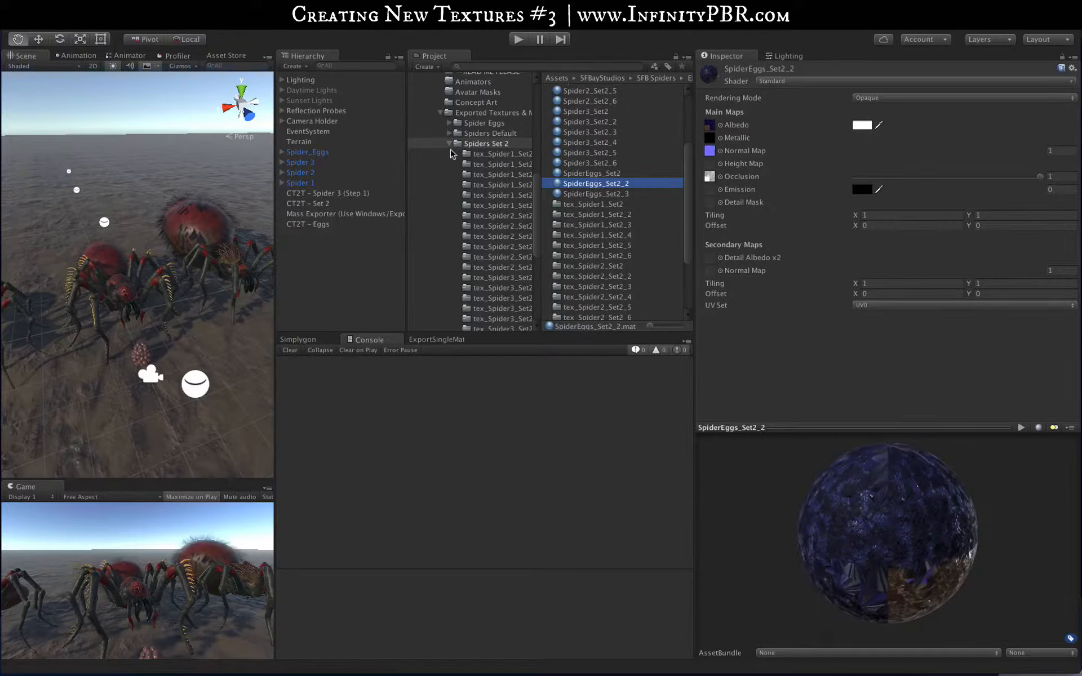
{"action": "left_click", "coordinate": [452, 145]}
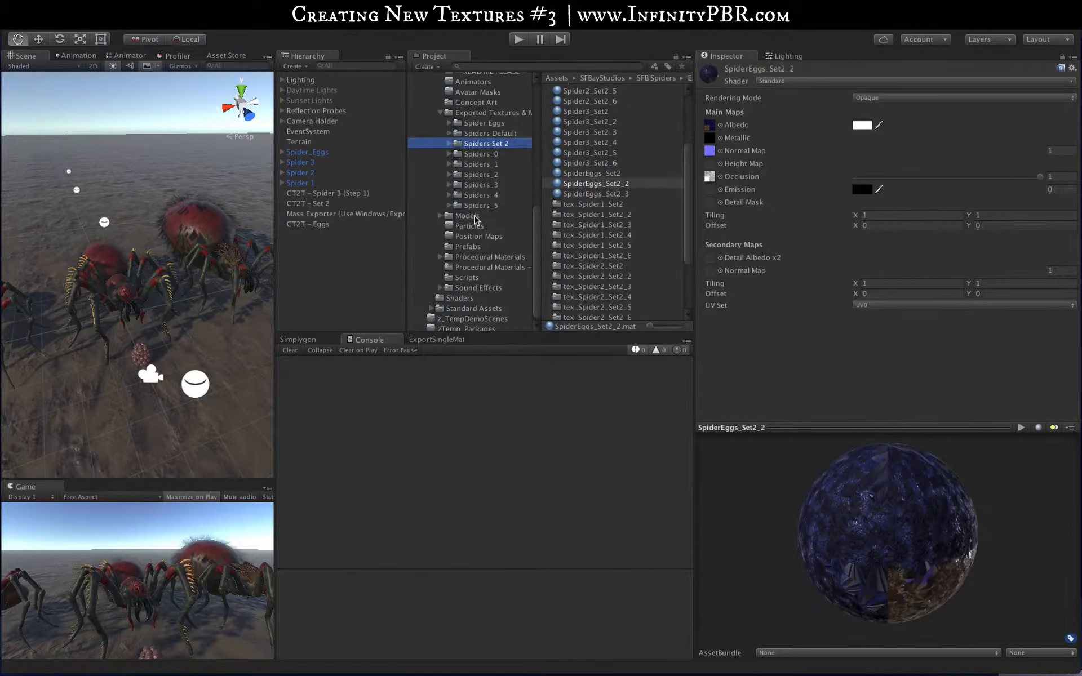
Start a package export of the Procedural Materials - Set 2, Spiders Set 2 and SFB Demo Scenes folders together
{"action": "scroll", "coordinate": [472, 219], "scroll_direction": "up", "scroll_amount": 6}
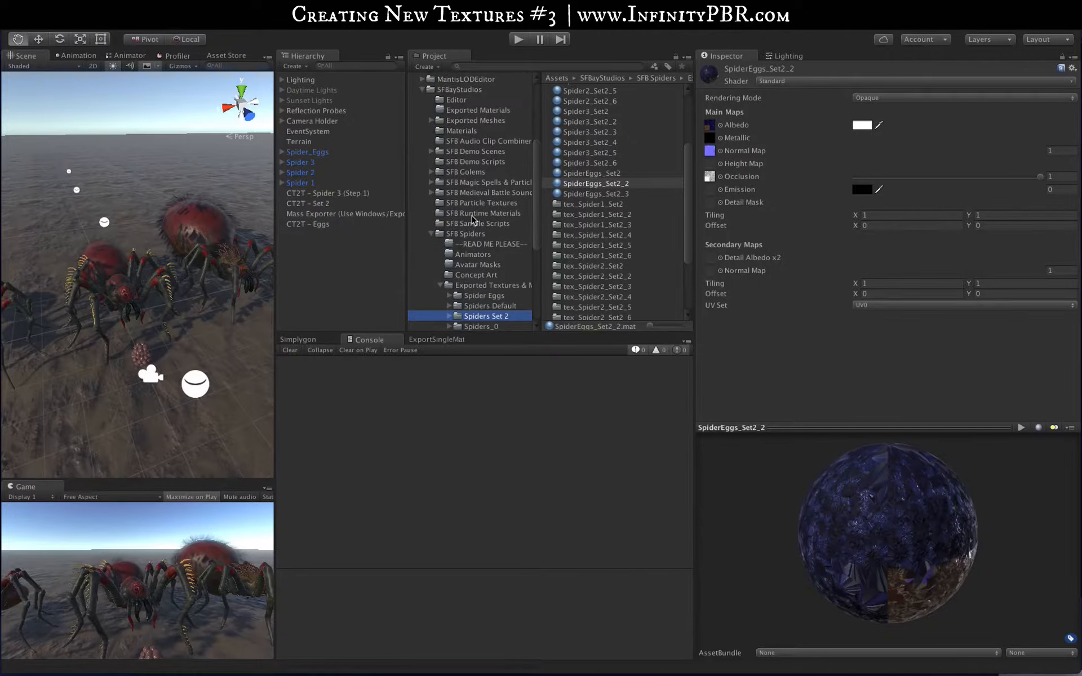
{"action": "scroll", "coordinate": [472, 219], "scroll_direction": "down", "scroll_amount": 4}
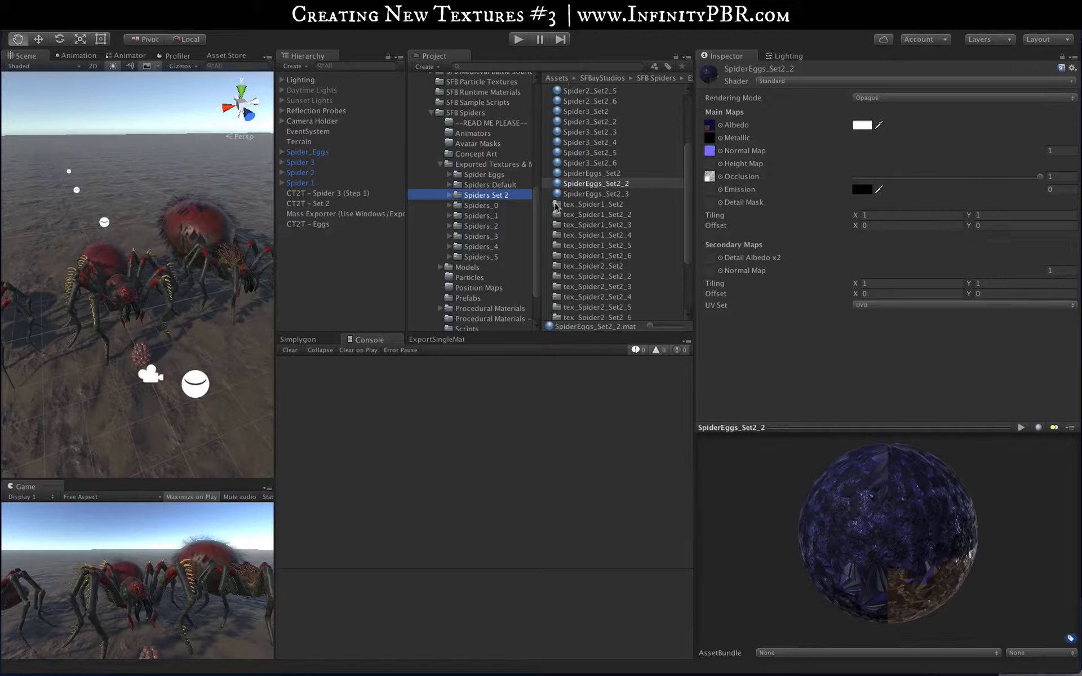
{"action": "scroll", "coordinate": [483, 196], "scroll_direction": "down", "scroll_amount": 4}
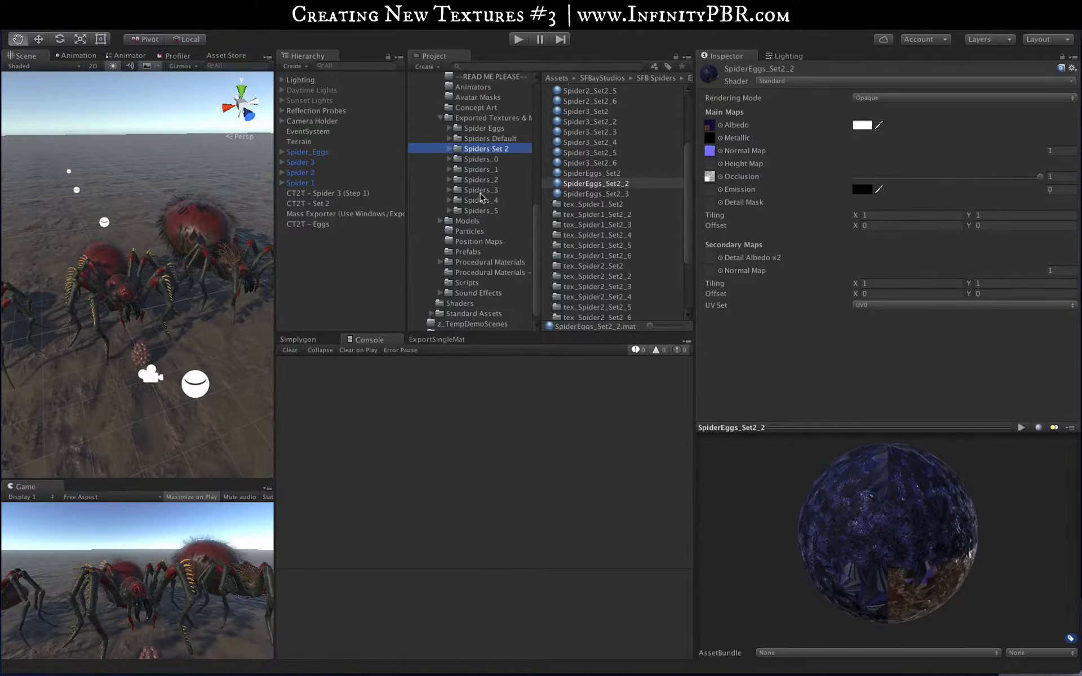
{"action": "scroll", "coordinate": [481, 197], "scroll_direction": "up", "scroll_amount": 2}
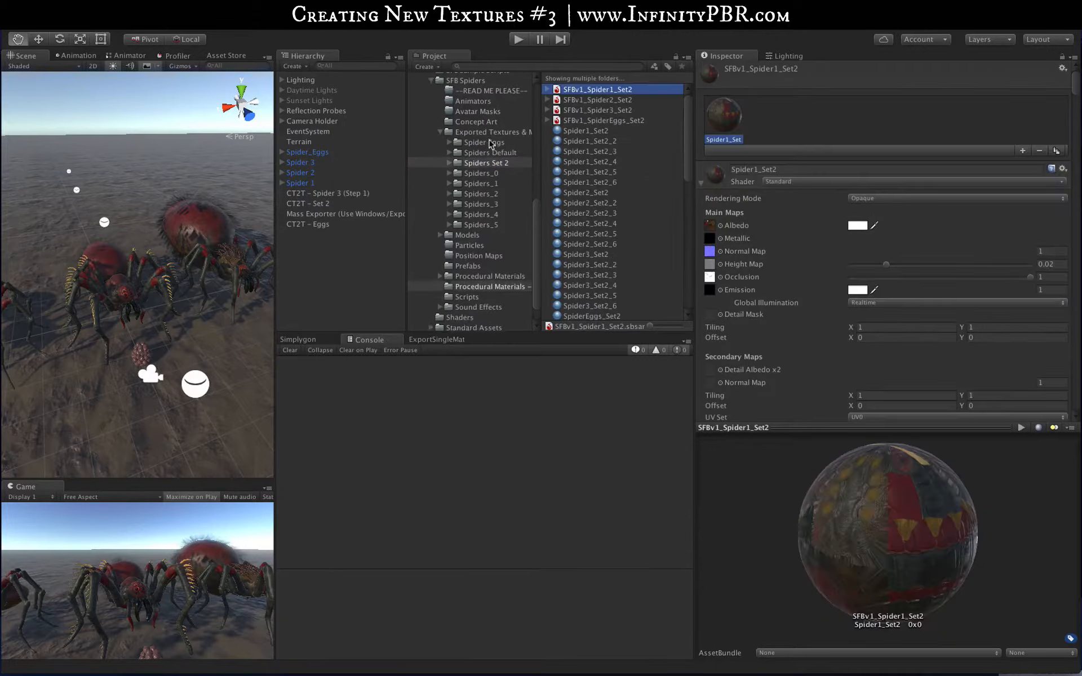
{"action": "scroll", "coordinate": [490, 141], "scroll_direction": "up", "scroll_amount": 2}
{"action": "scroll", "coordinate": [485, 168], "scroll_direction": "down", "scroll_amount": 4}
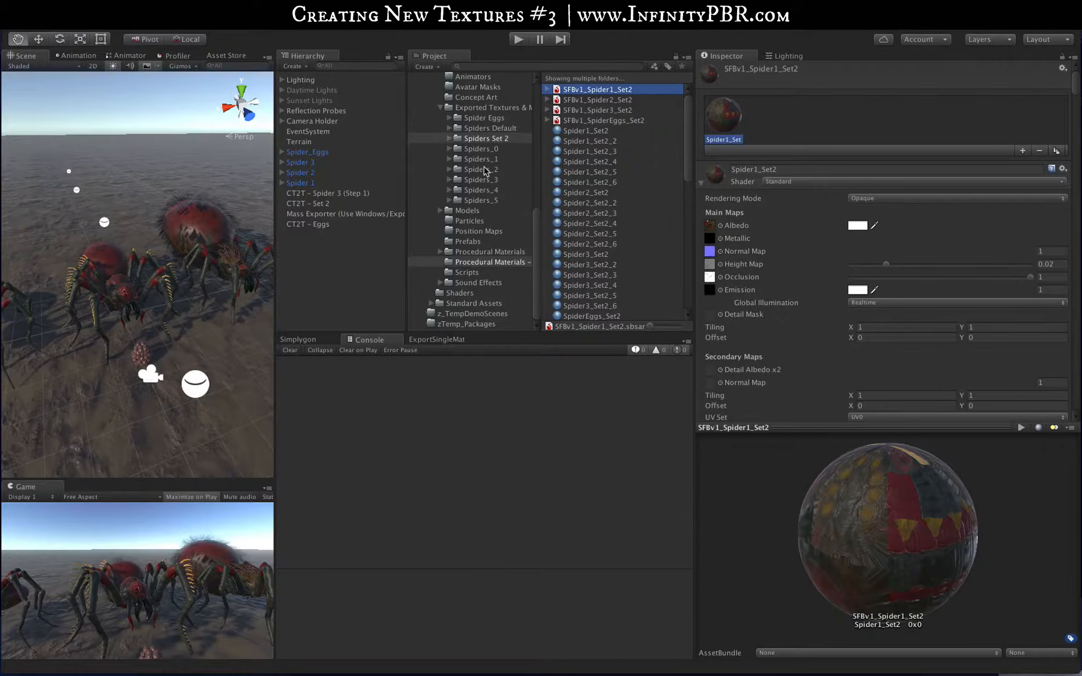
{"action": "left_click", "coordinate": [470, 260]}
{"action": "left_click", "coordinate": [480, 140], "text": "super"}
{"action": "scroll", "coordinate": [471, 146], "scroll_direction": "up", "scroll_amount": 20}
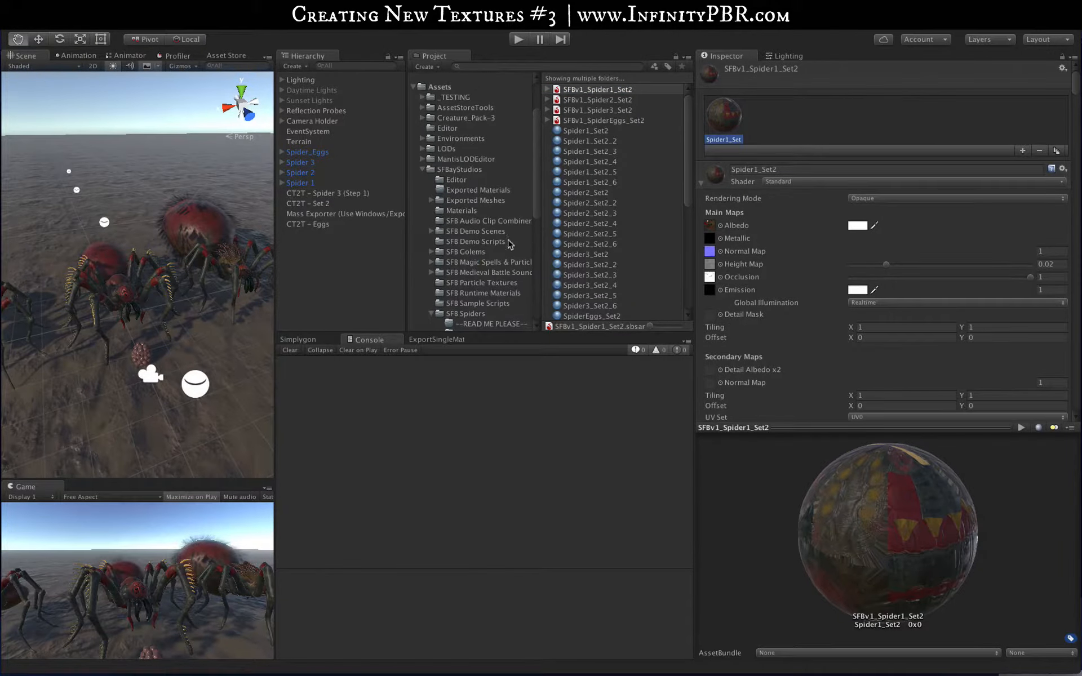
{"action": "right_click", "coordinate": [485, 235]}
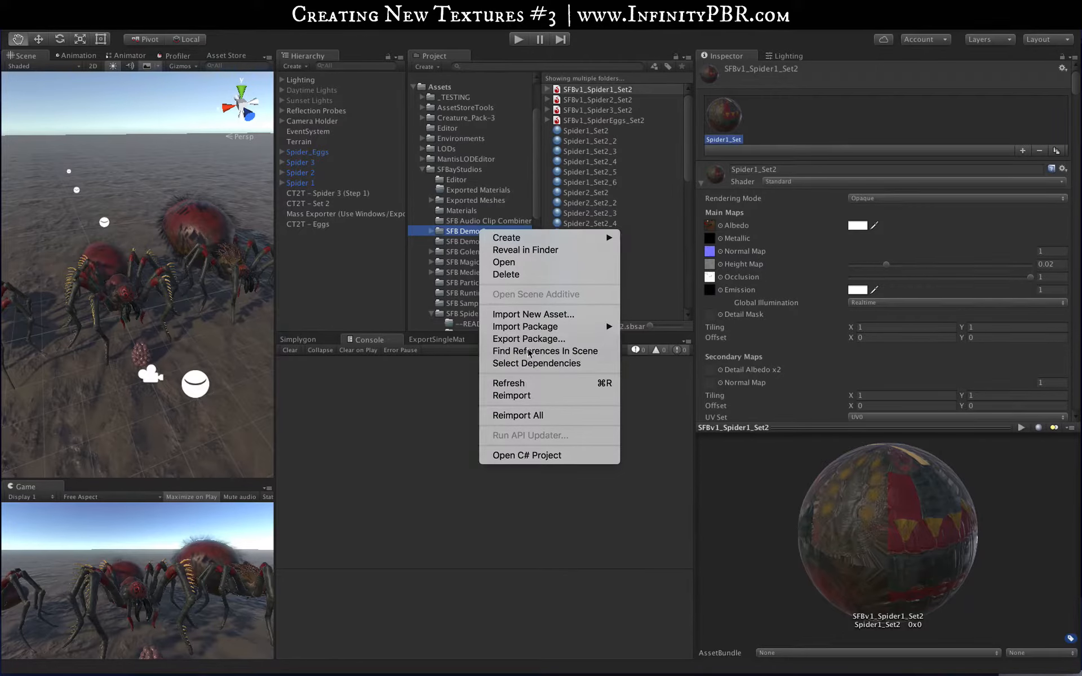
{"action": "left_click", "coordinate": [518, 340]}
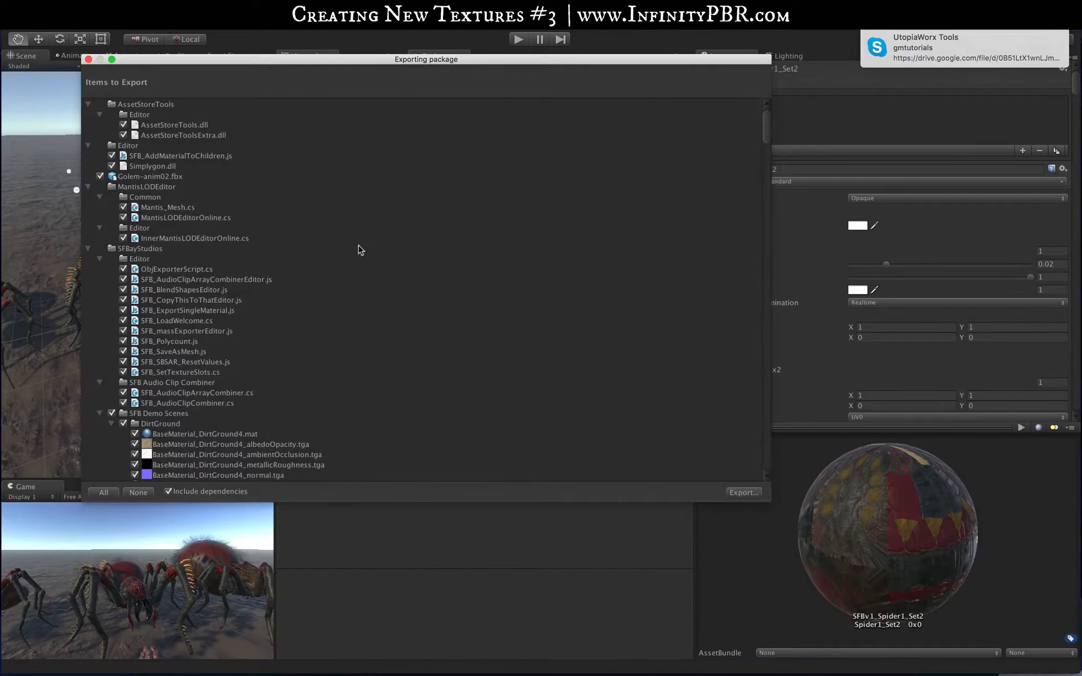
Exclude dependencies and all demo scene items except SFB Spiders Texture Customization - Set 2.unity, keeping both Set 2 folders in the export
{"action": "left_click", "coordinate": [168, 491]}
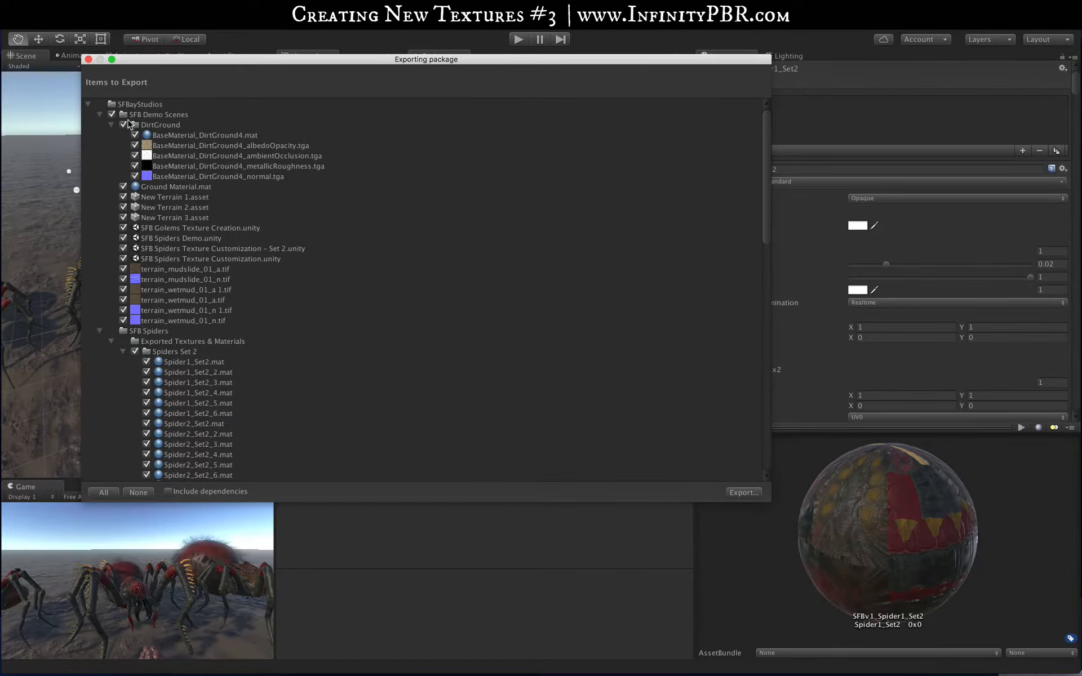
{"action": "left_click", "coordinate": [124, 125]}
{"action": "left_click", "coordinate": [123, 186]}
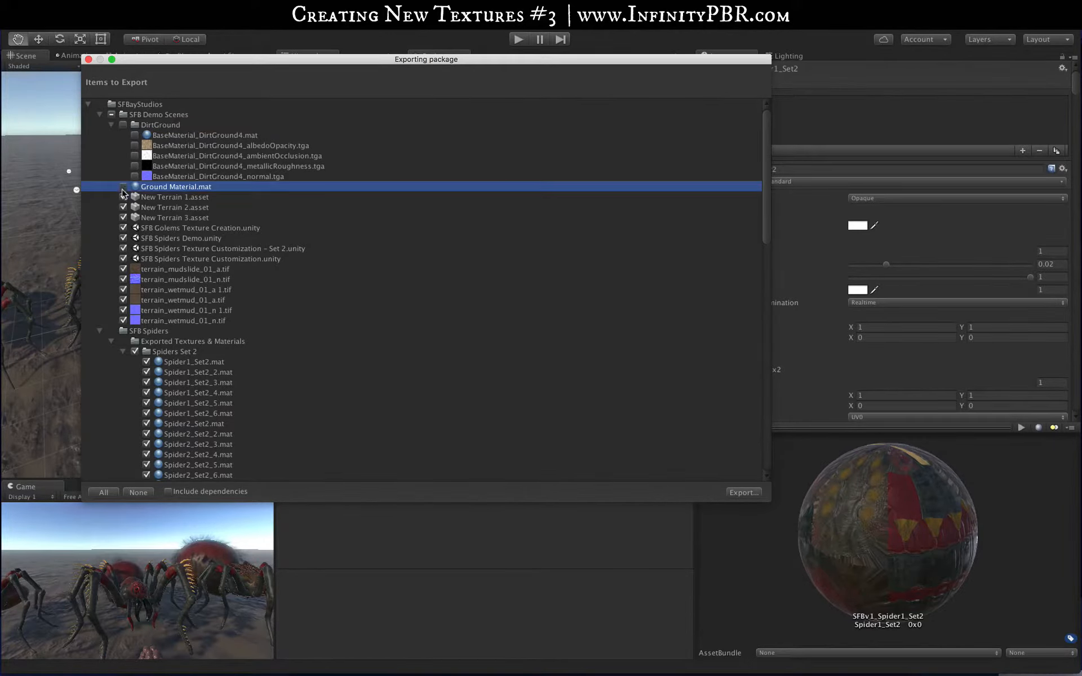
{"action": "left_click", "coordinate": [112, 114]}
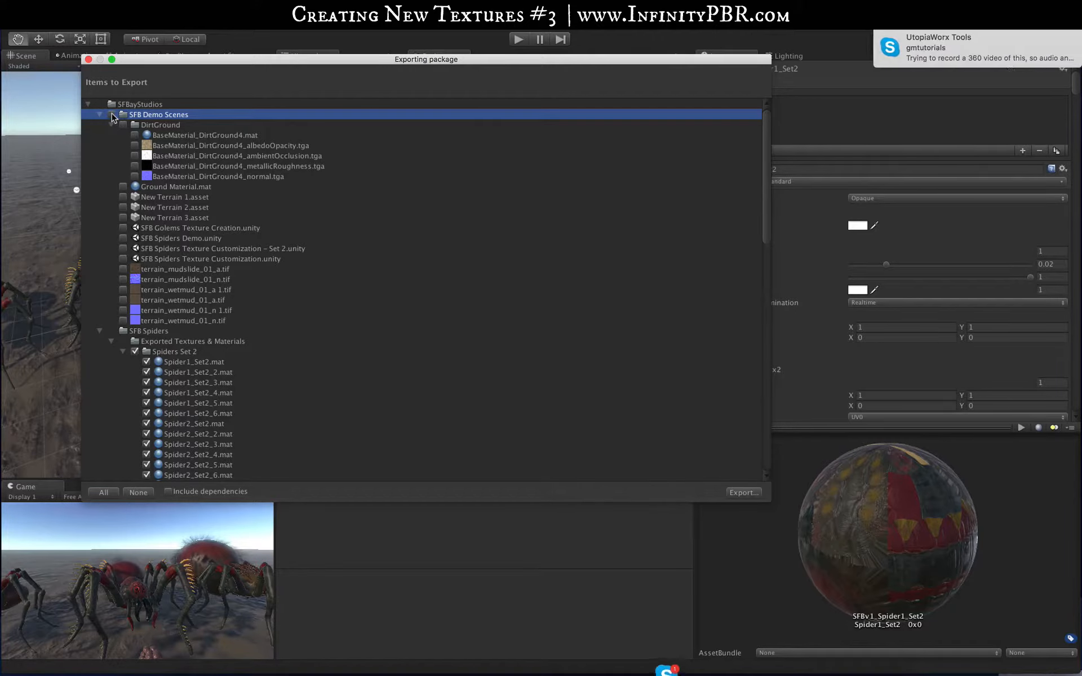
{"action": "left_click", "coordinate": [121, 249]}
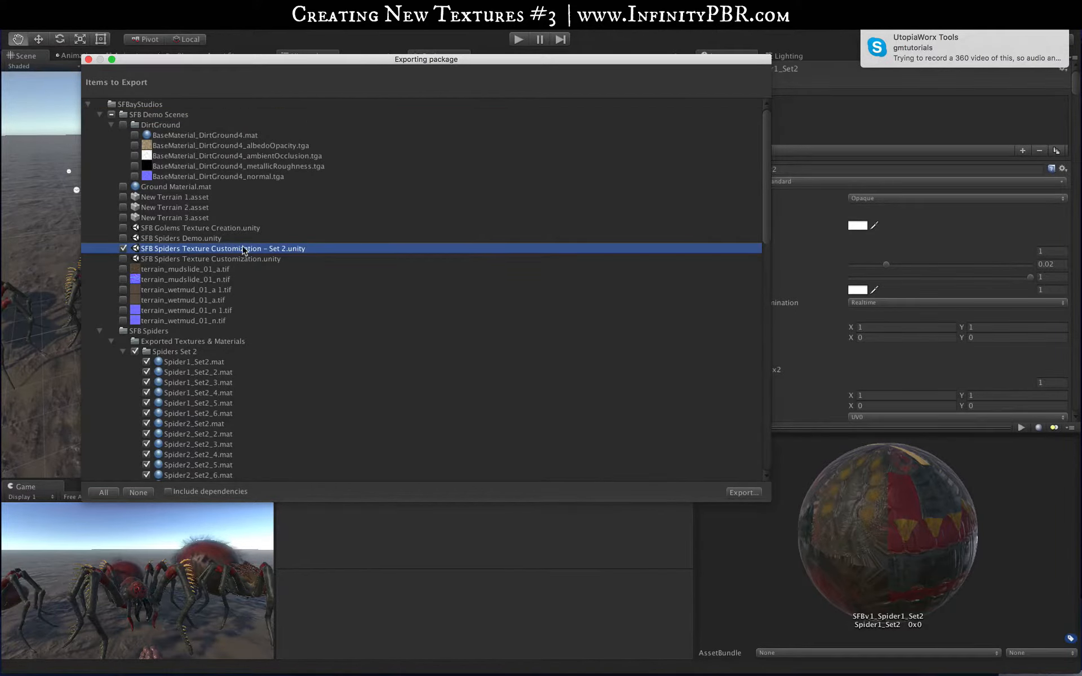
{"action": "scroll", "coordinate": [204, 250], "scroll_direction": "down", "scroll_amount": 3}
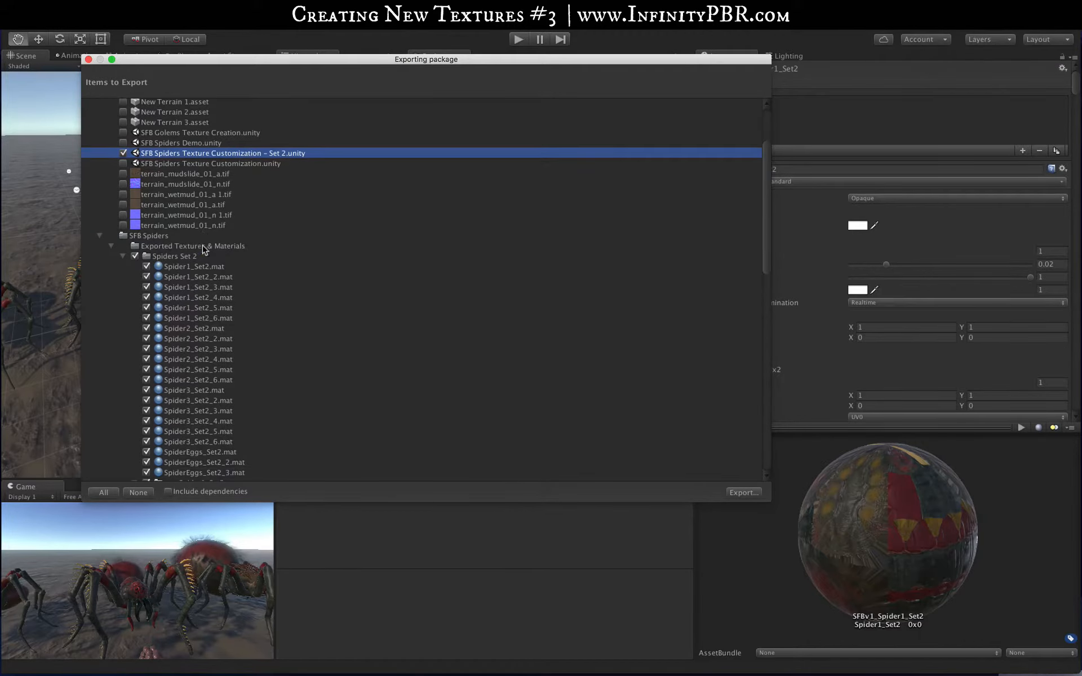
{"action": "scroll", "coordinate": [127, 258], "scroll_direction": "down", "scroll_amount": 1}
{"action": "left_click", "coordinate": [123, 244]}
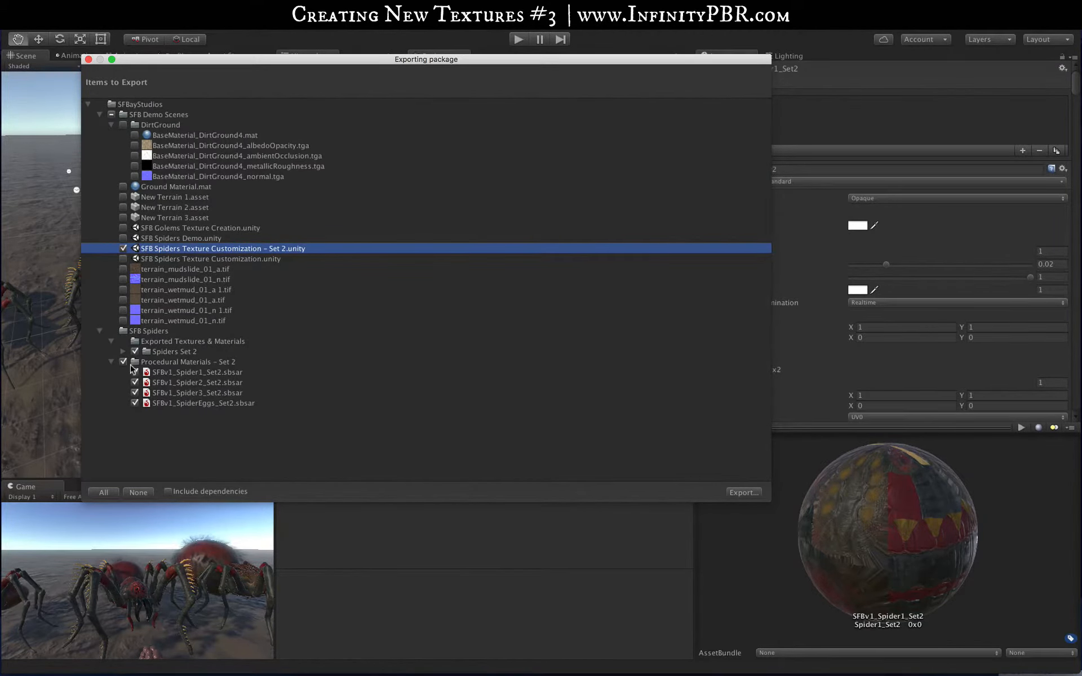
{"action": "left_click", "coordinate": [111, 362]}
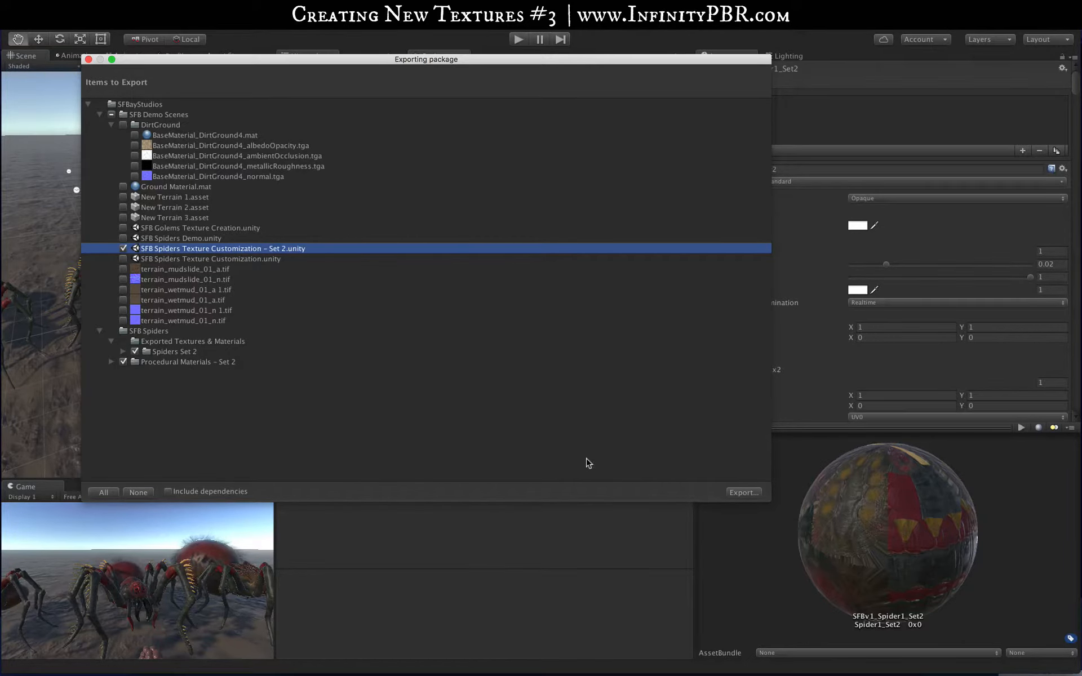
Export the package as SpidersPackPBR_Set2.unitypackage into the SpidersPackPBR_Set2 folder within _ TEMP PACKS on the Desktop
{"action": "left_click", "coordinate": [742, 493]}
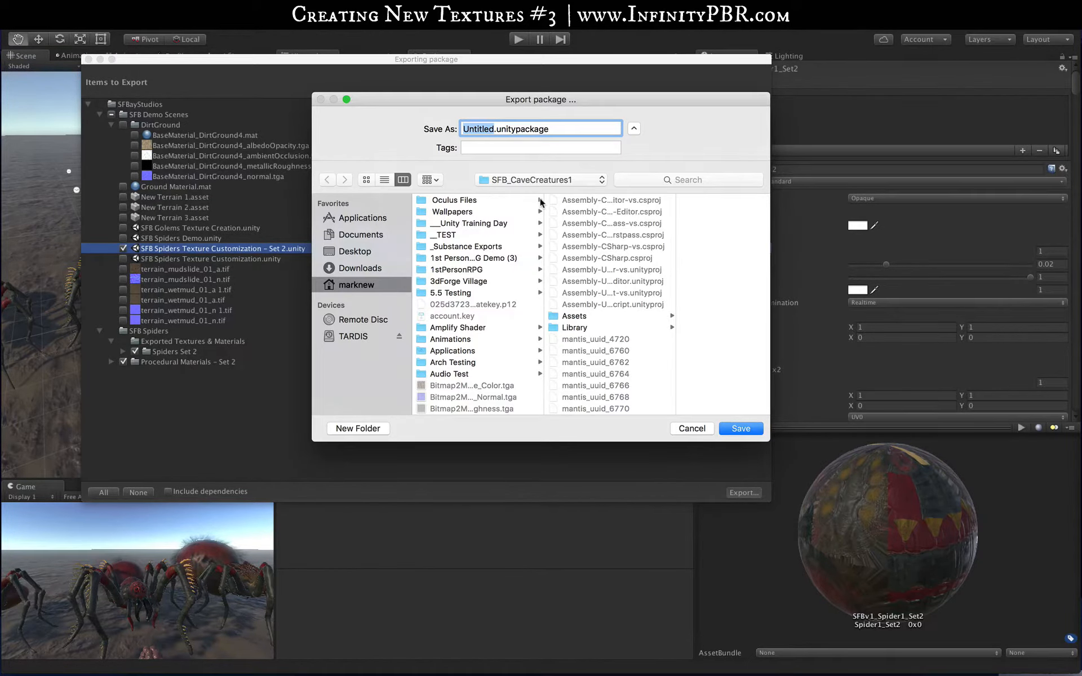
{"action": "type", "text": "SpidersPackPB"}
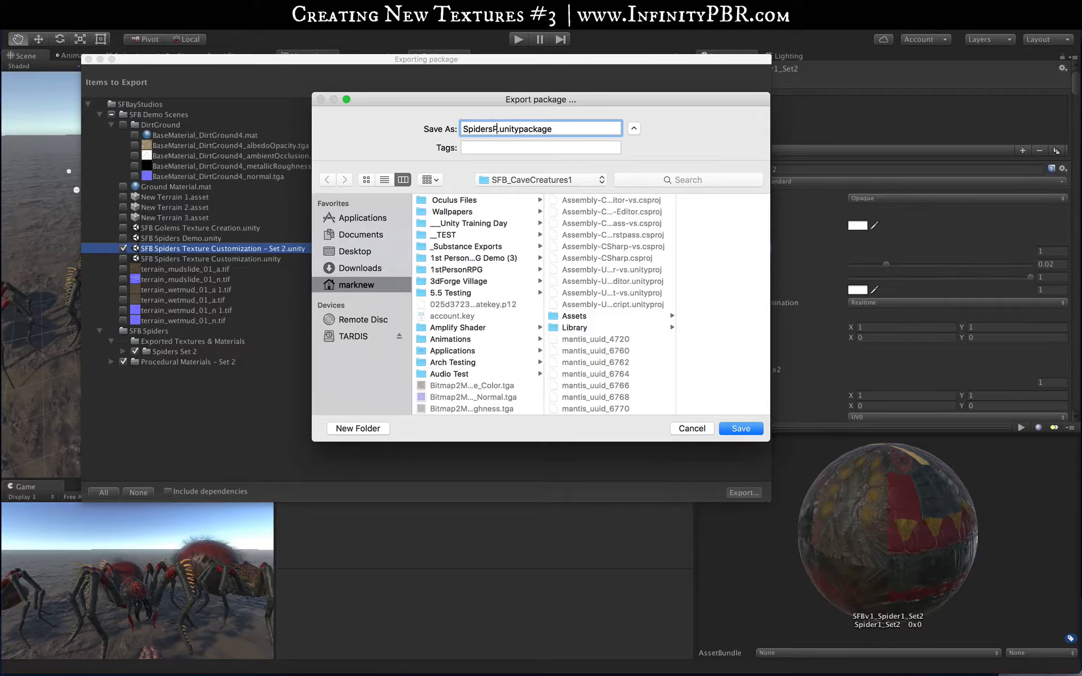
{"action": "type", "text": "R_Set2"}
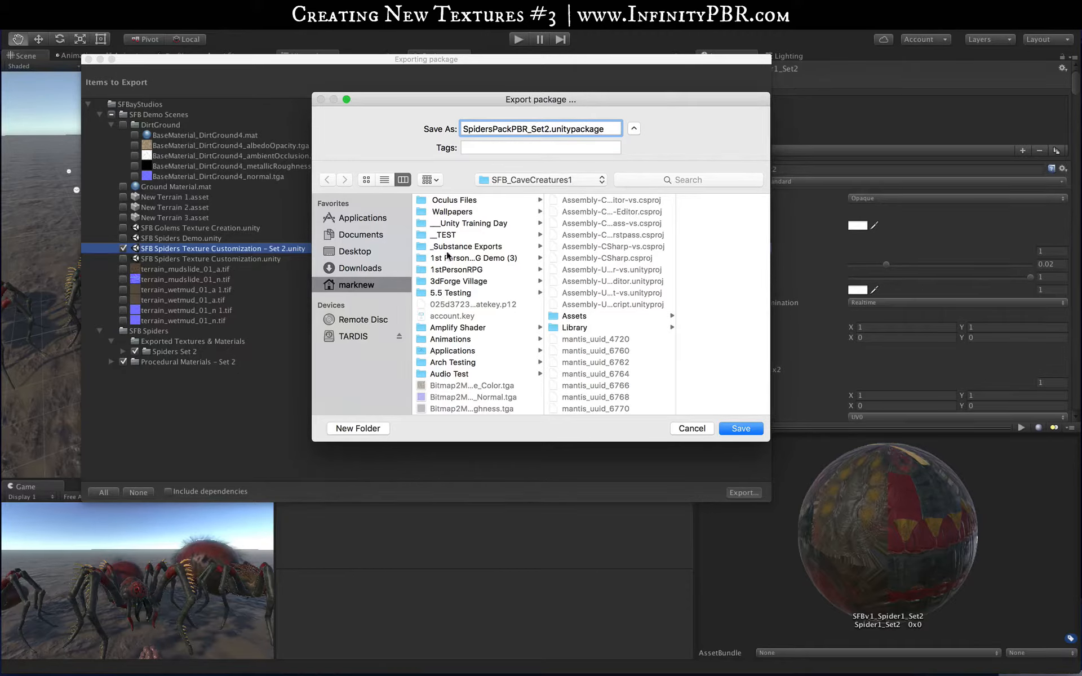
{"action": "left_click", "coordinate": [540, 179]}
{"action": "left_click", "coordinate": [408, 182]}
{"action": "left_click", "coordinate": [397, 251]}
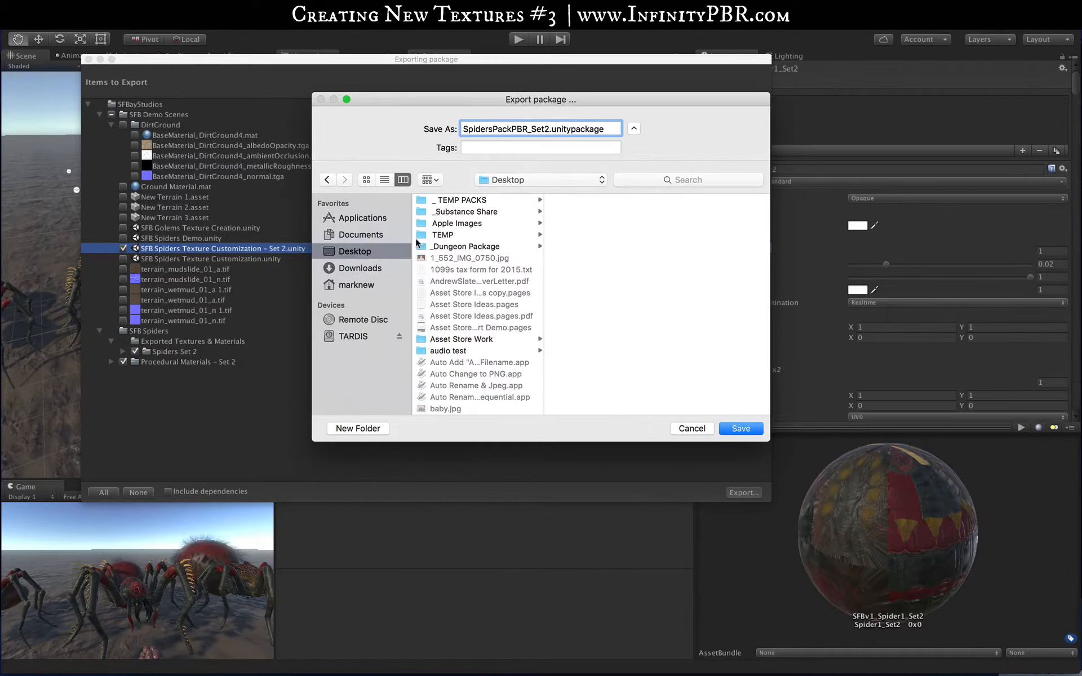
{"action": "left_click", "coordinate": [487, 199]}
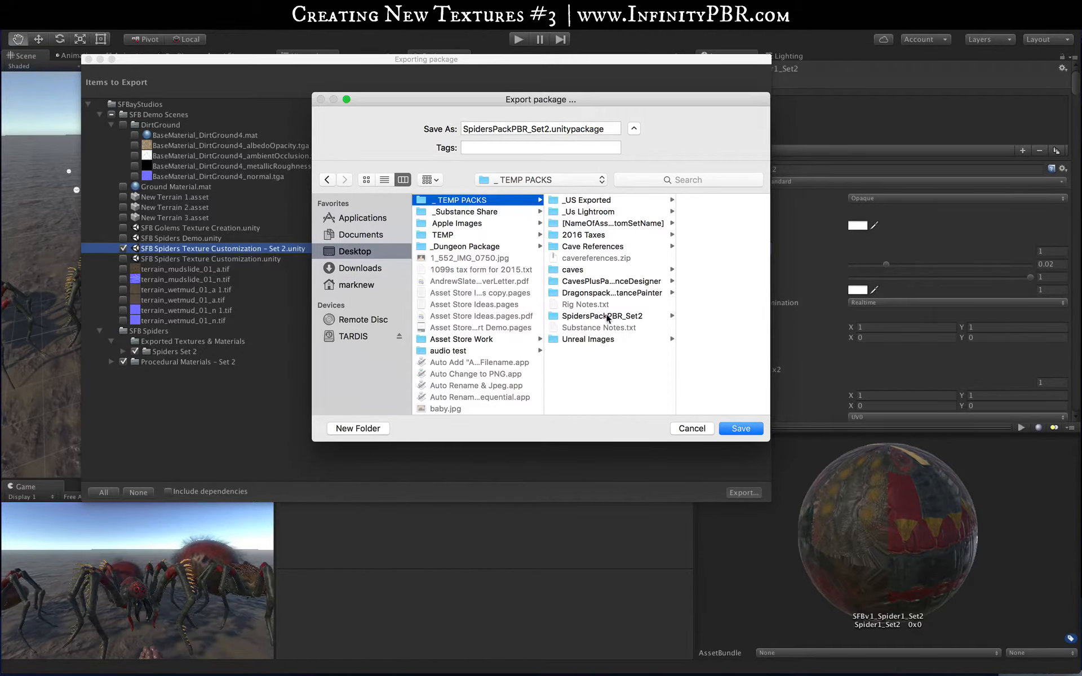
{"action": "left_click", "coordinate": [646, 317]}
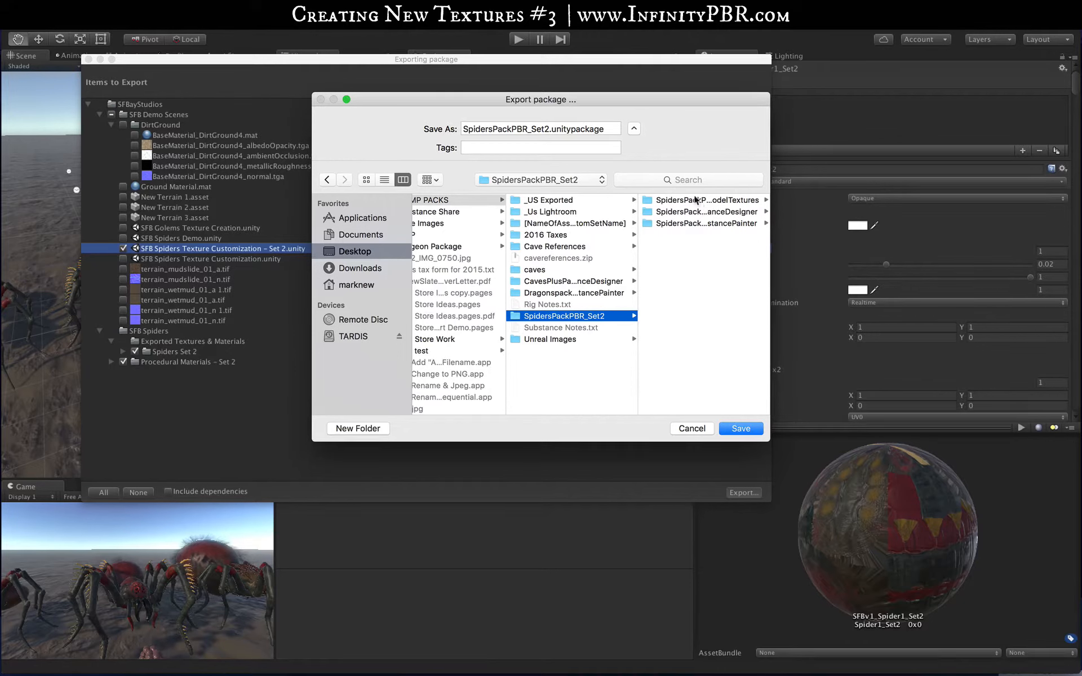
{"action": "left_click", "coordinate": [741, 429]}
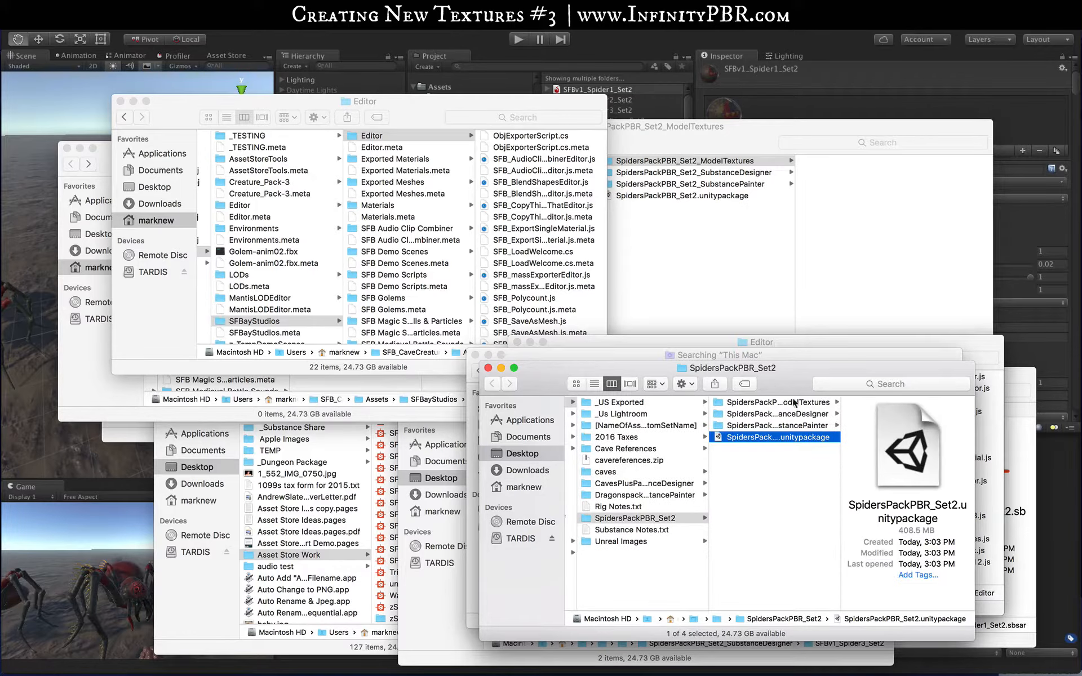
Open SpidersPackPBR_Set2_ModelTextures in Finder, then reveal Unity's Spiders Set 2 export folder in a separate window placed beside it
{"action": "left_click_drag", "start_coordinate": [777, 367], "coordinate": [370, 75]}
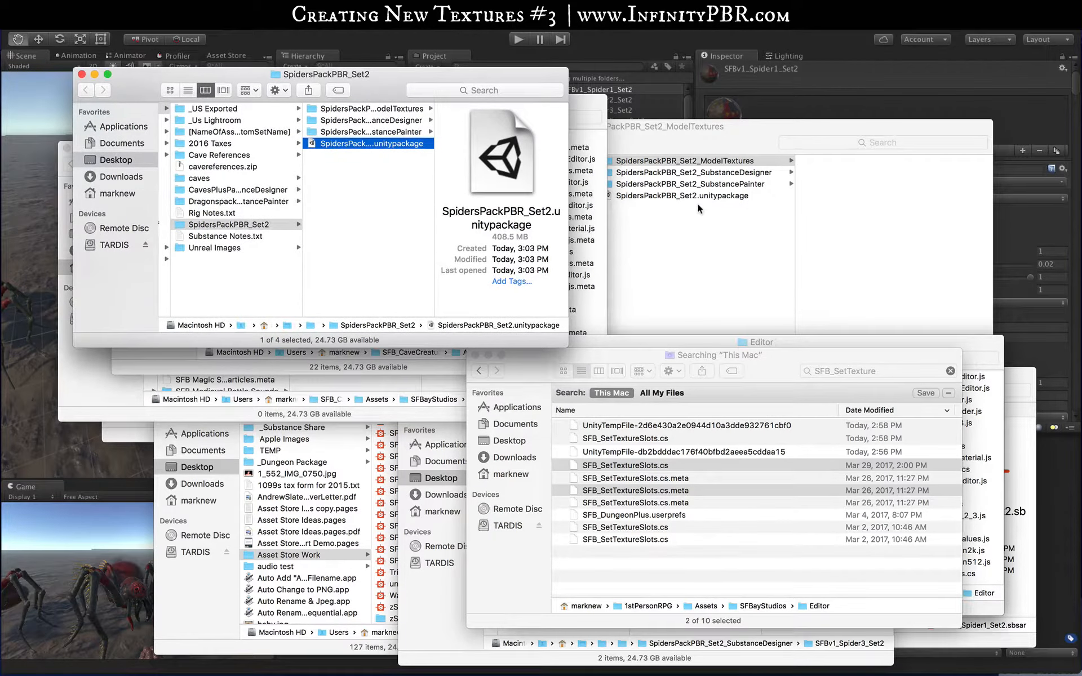
{"action": "left_click", "coordinate": [393, 109]}
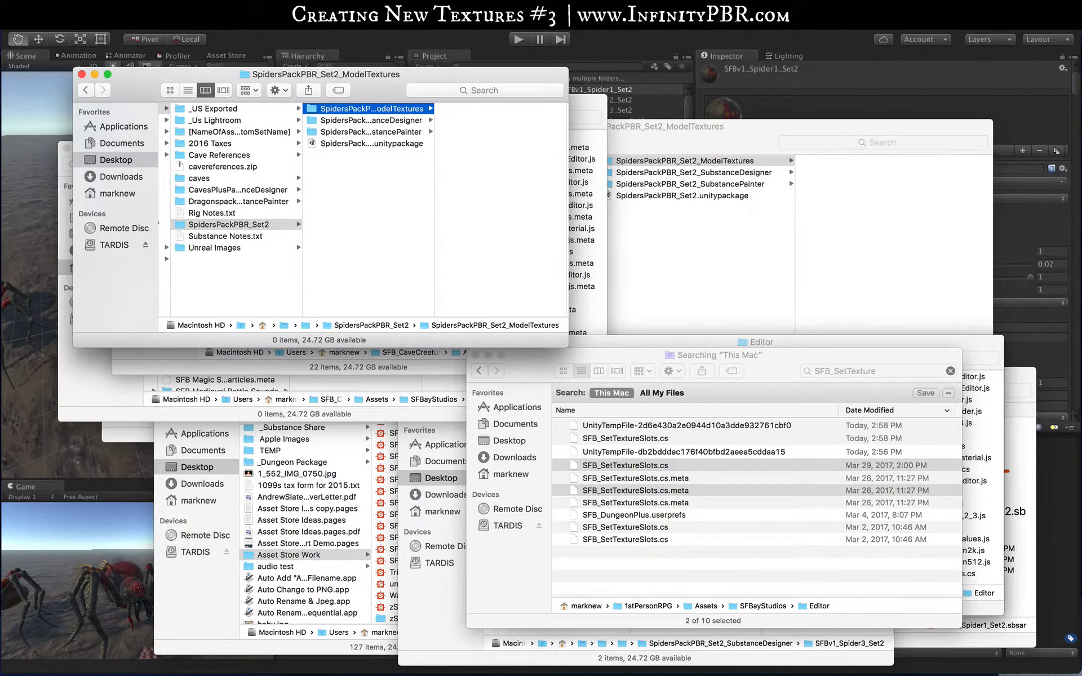
{"action": "key", "text": "super+Tab"}
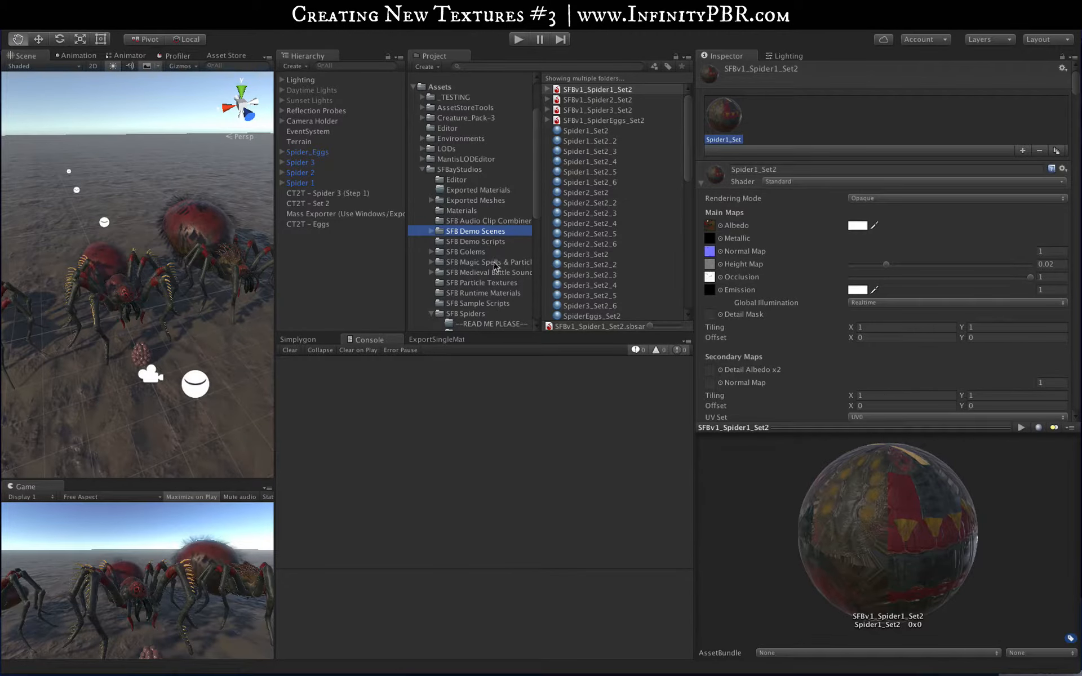
{"action": "scroll", "coordinate": [495, 267], "scroll_direction": "down", "scroll_amount": 3}
{"action": "left_click", "coordinate": [485, 297]}
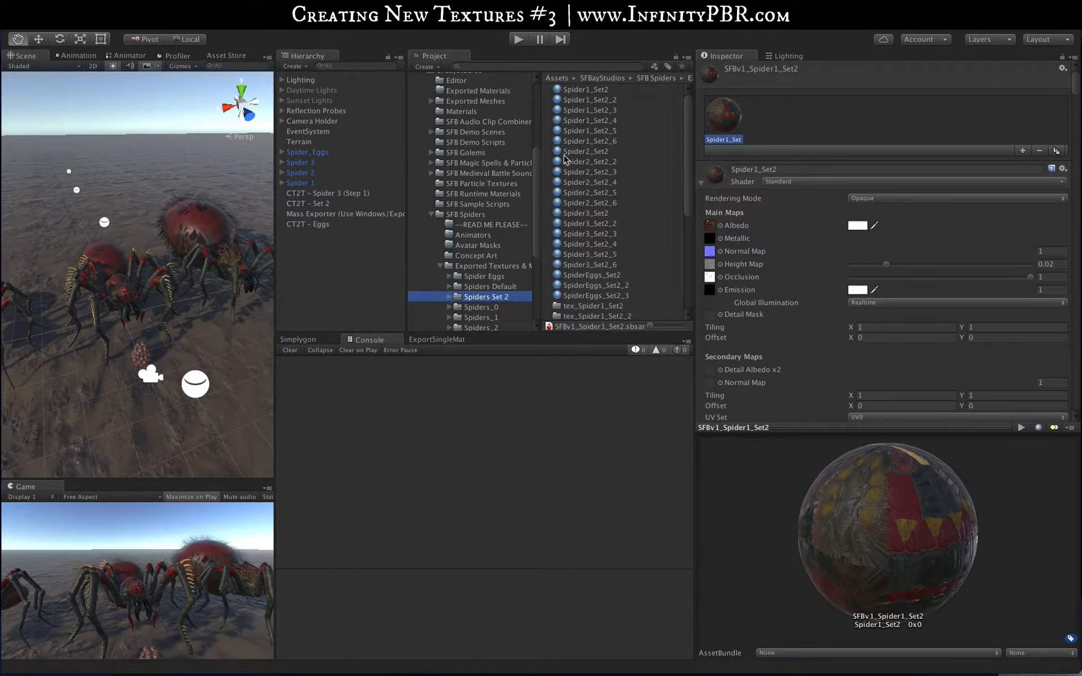
{"action": "right_click", "coordinate": [570, 141]}
{"action": "left_click", "coordinate": [599, 160]}
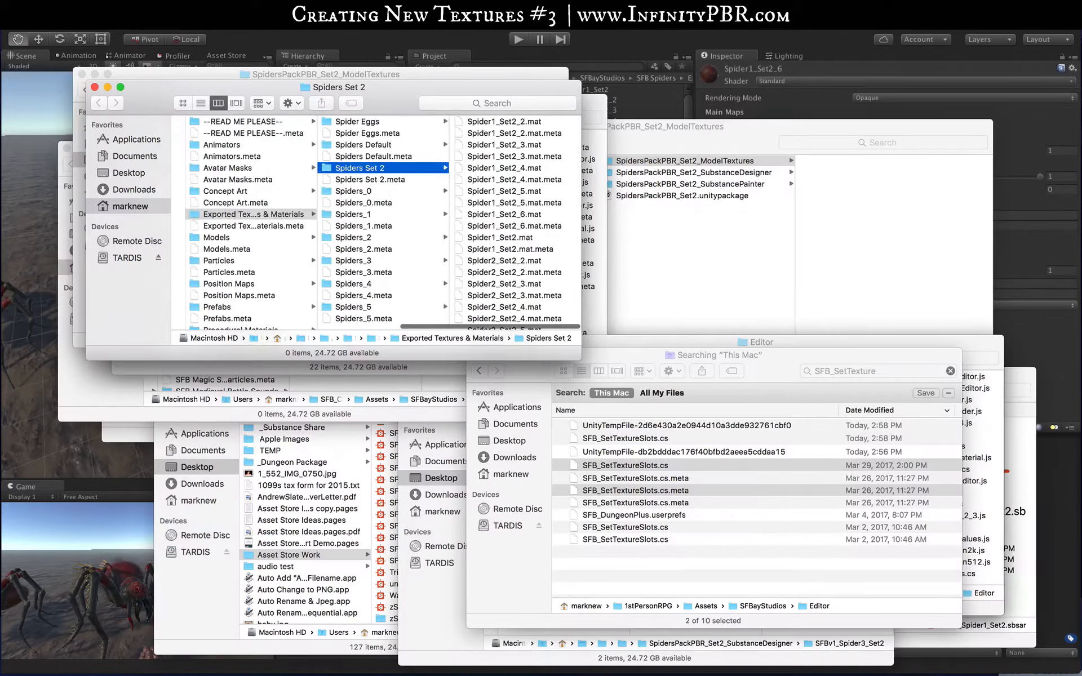
{"action": "key", "text": "super+Tab"}
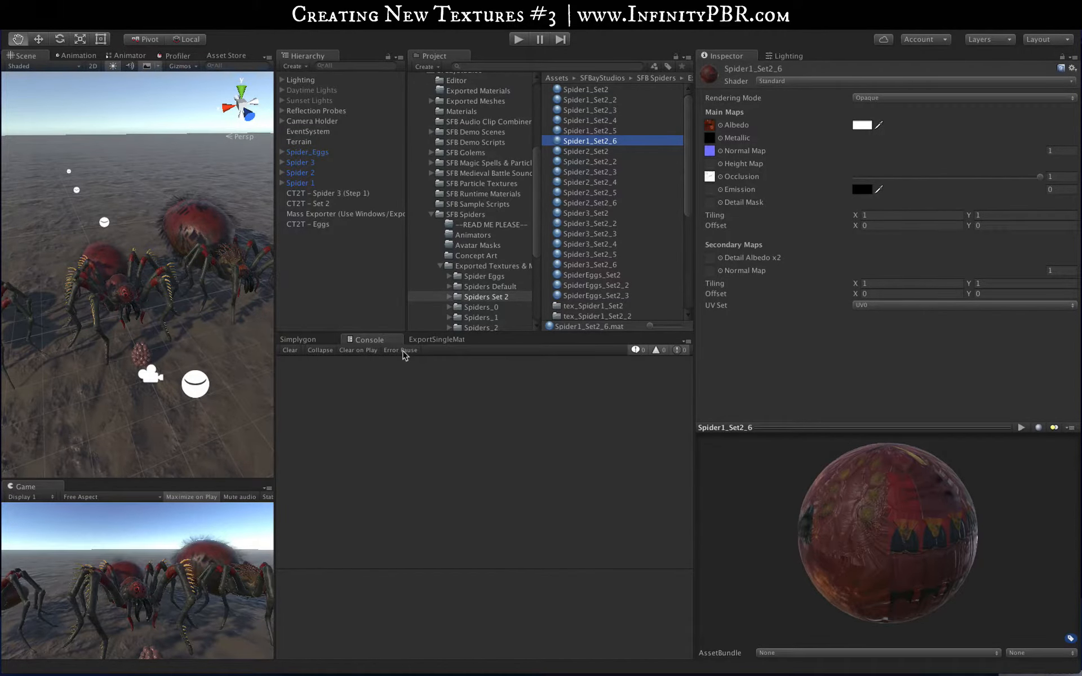
{"action": "key", "text": "super+Tab"}
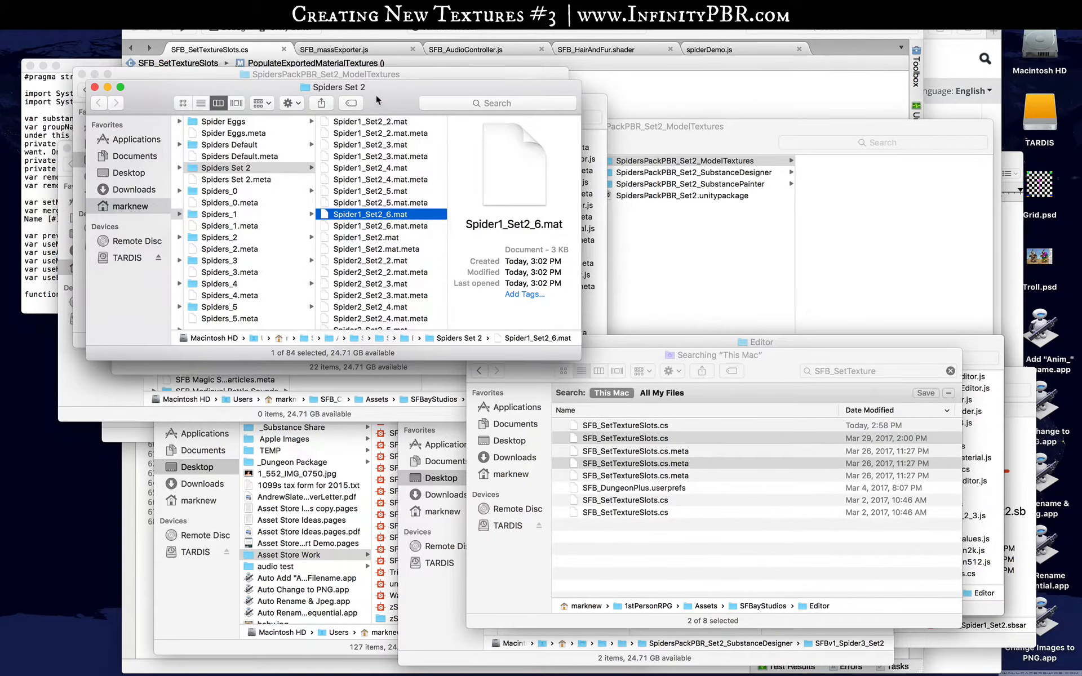
{"action": "left_click_drag", "start_coordinate": [377, 101], "coordinate": [780, 230]}
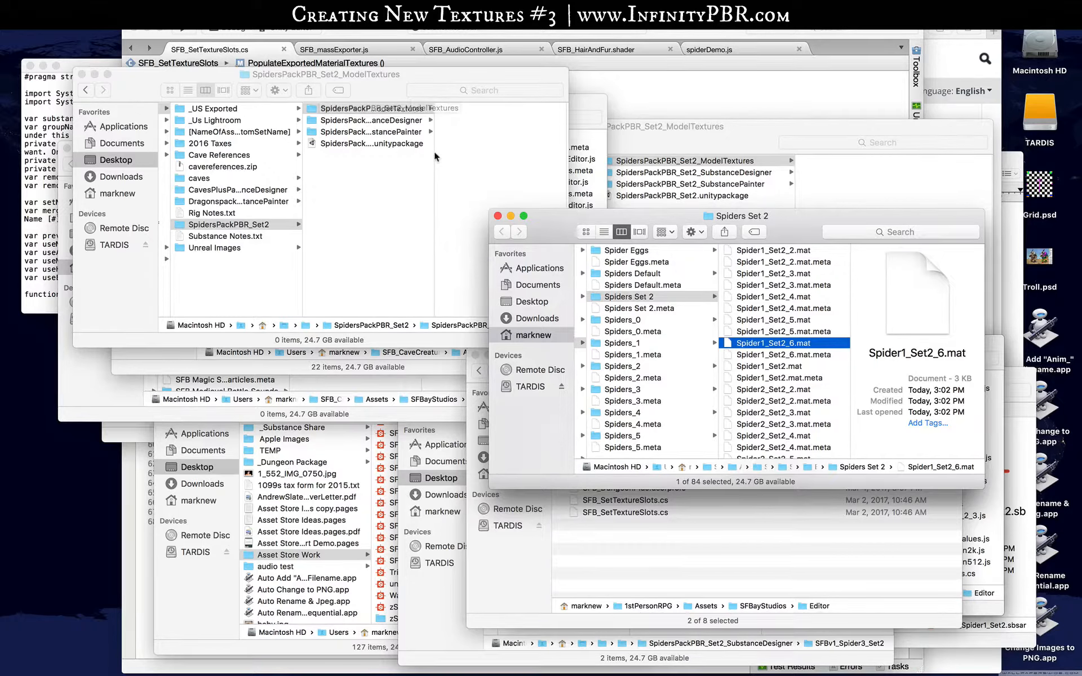
Rename the SpidersPackPBR_Set2_ModelTextures folder as SpidersPackPBR_Set2_ModelAndTextures
{"action": "left_click", "coordinate": [401, 110]}
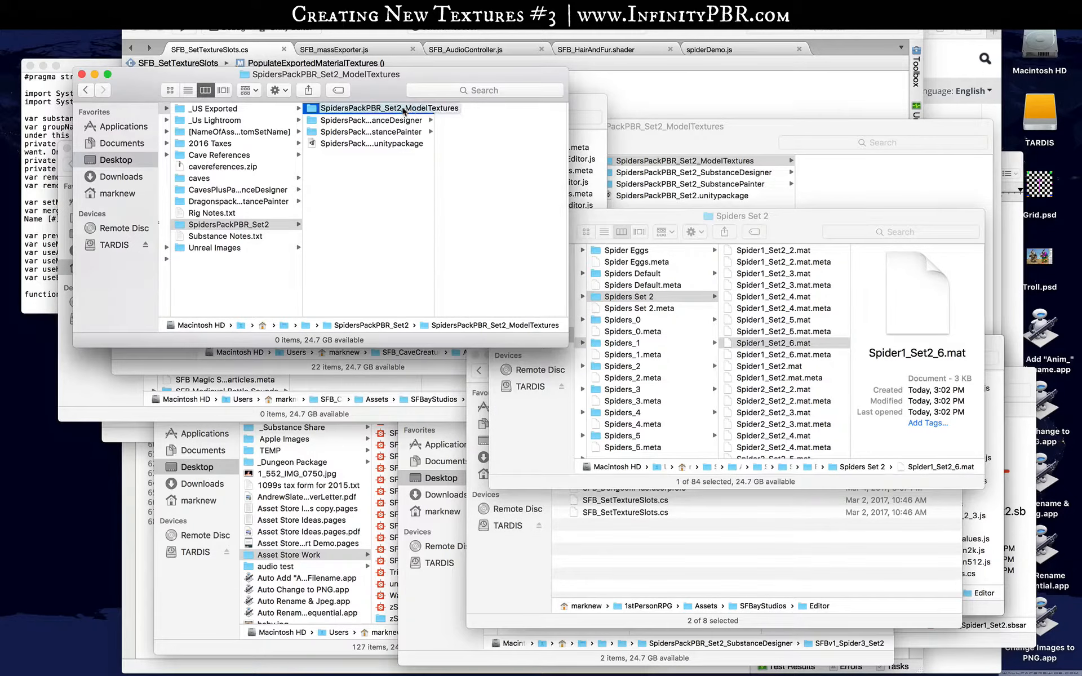
{"action": "left_click", "coordinate": [403, 109]}
{"action": "left_click", "coordinate": [327, 118]}
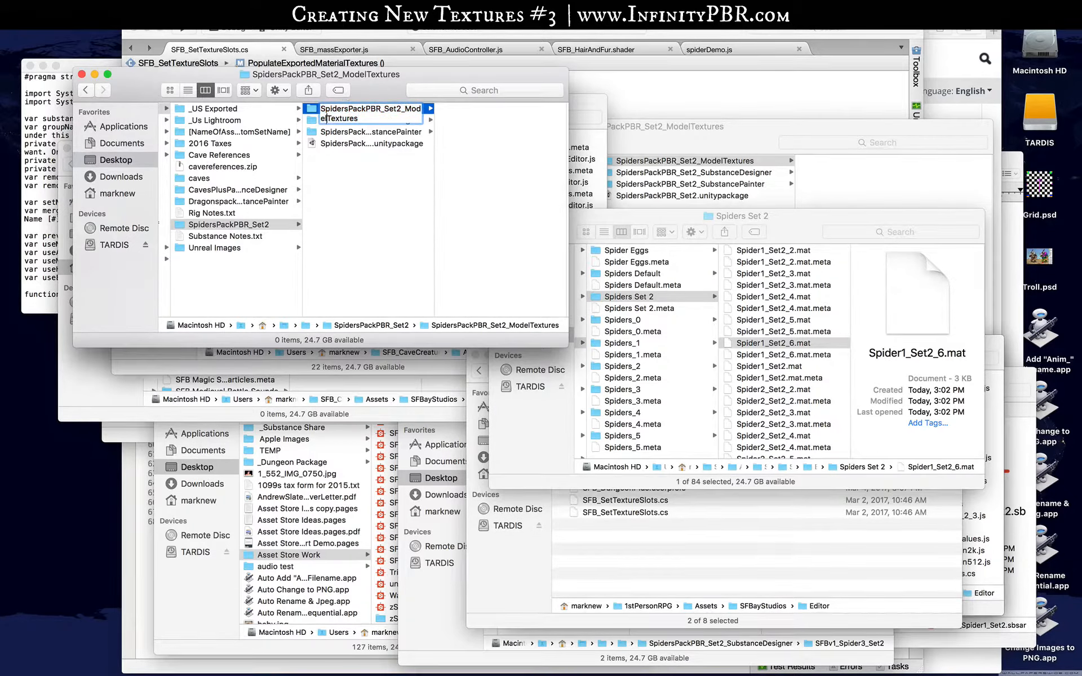
{"action": "type", "text": "And"}
{"action": "key", "text": "Return"}
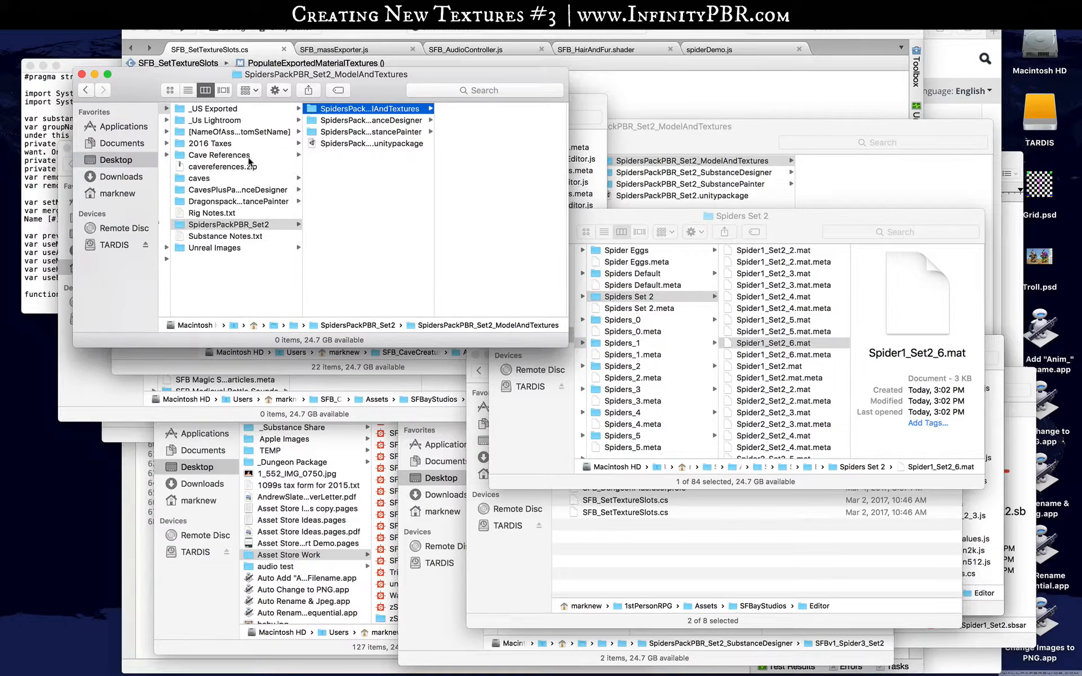
Rename the template's model textures folder as [NameOfAssetHere]_[CustomSetName]_ModelAndTextures
{"action": "left_click", "coordinate": [251, 132]}
{"action": "left_click", "coordinate": [395, 112]}
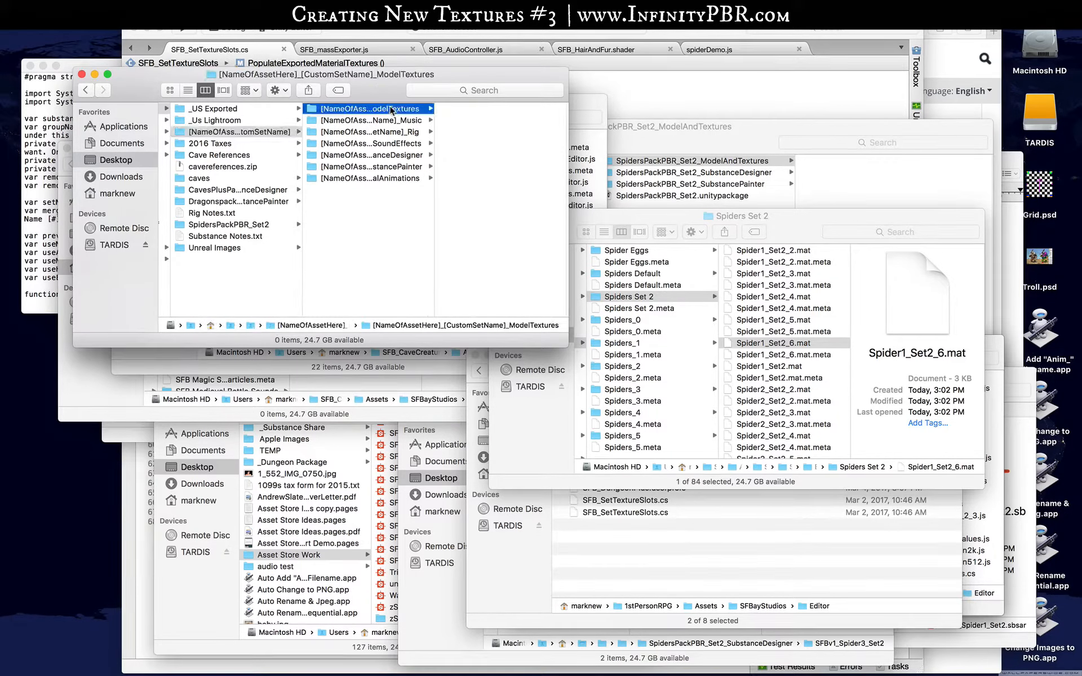
{"action": "left_click", "coordinate": [321, 108]}
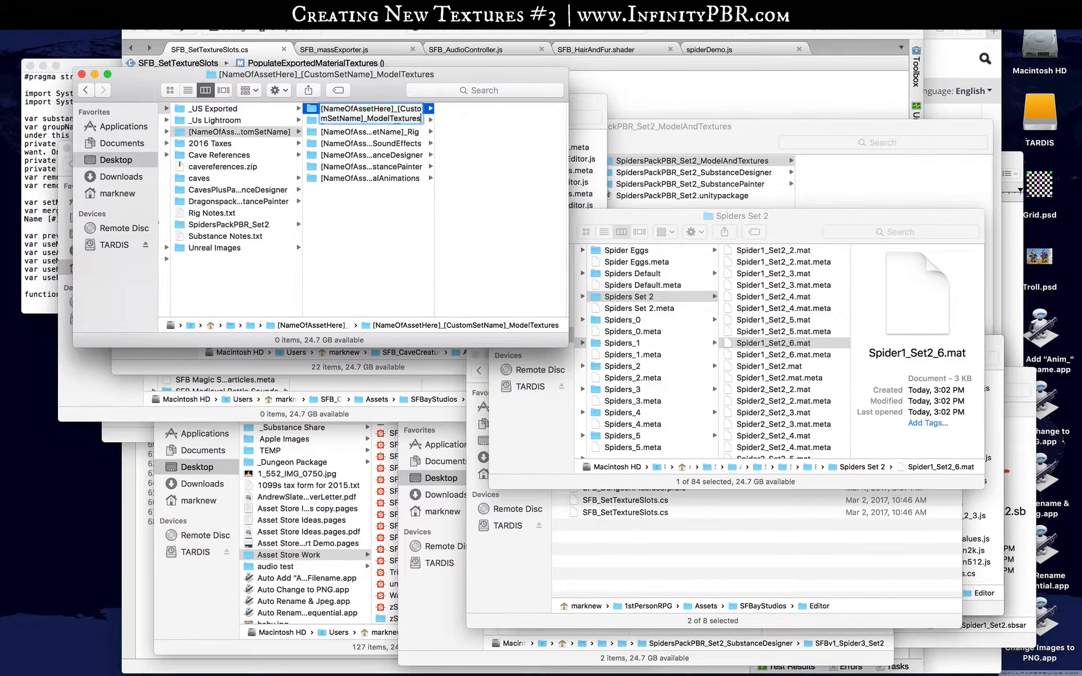
{"action": "type", "text": "And"}
{"action": "key", "text": "Return"}
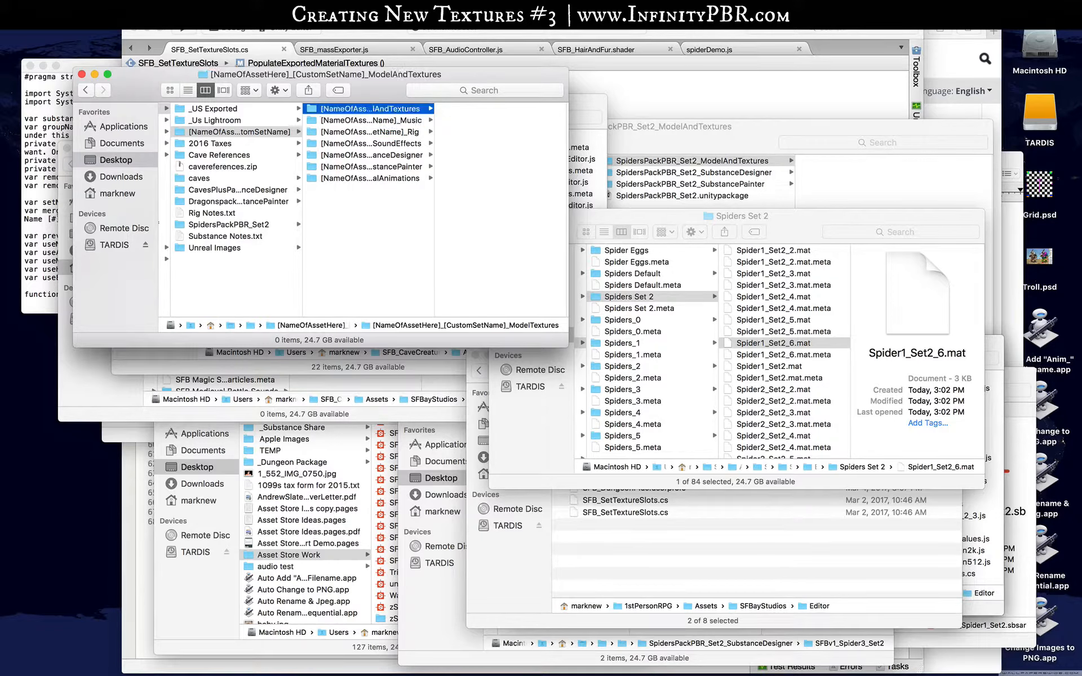
Copy everything in the Spiders Set 2 export folder into the SpidersPackPBR_Set2_ModelAndTextures folder
{"action": "key", "text": "Left"}
{"action": "left_click", "coordinate": [249, 202]}
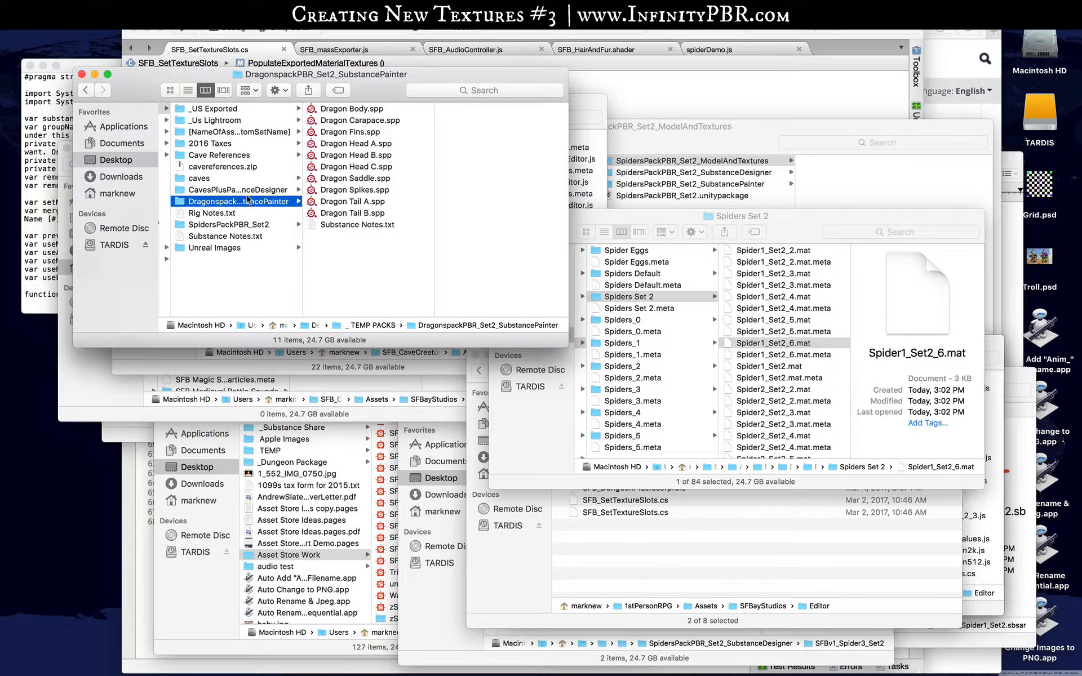
{"action": "left_click", "coordinate": [235, 225]}
{"action": "left_click", "coordinate": [391, 110]}
{"action": "left_click", "coordinate": [792, 233]}
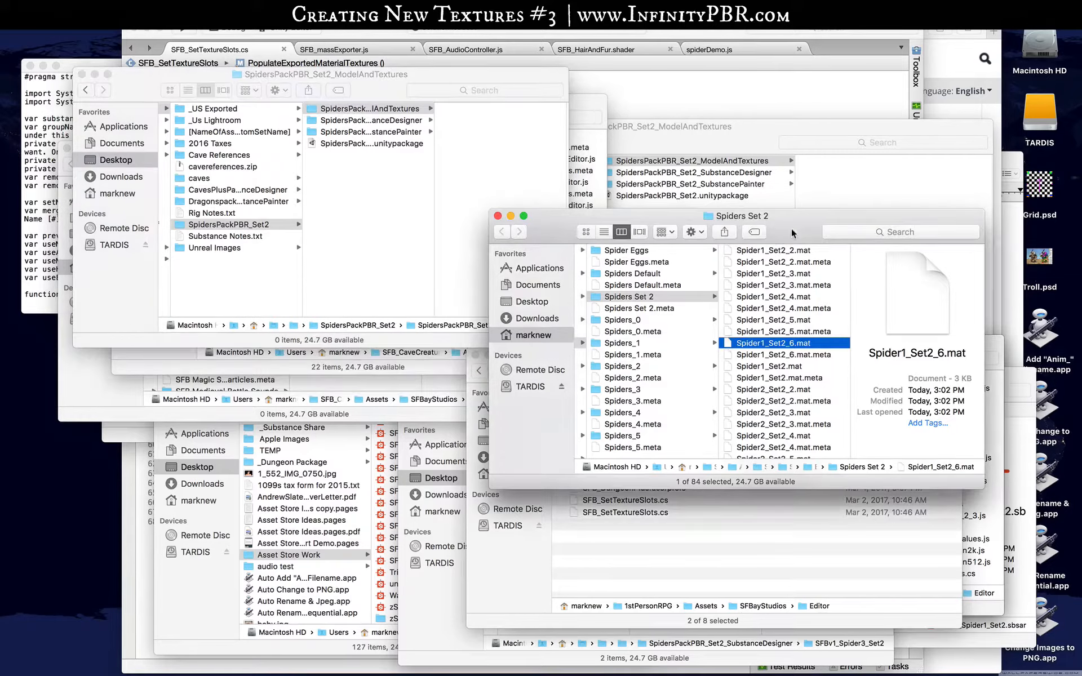
{"action": "key", "text": "super+a"}
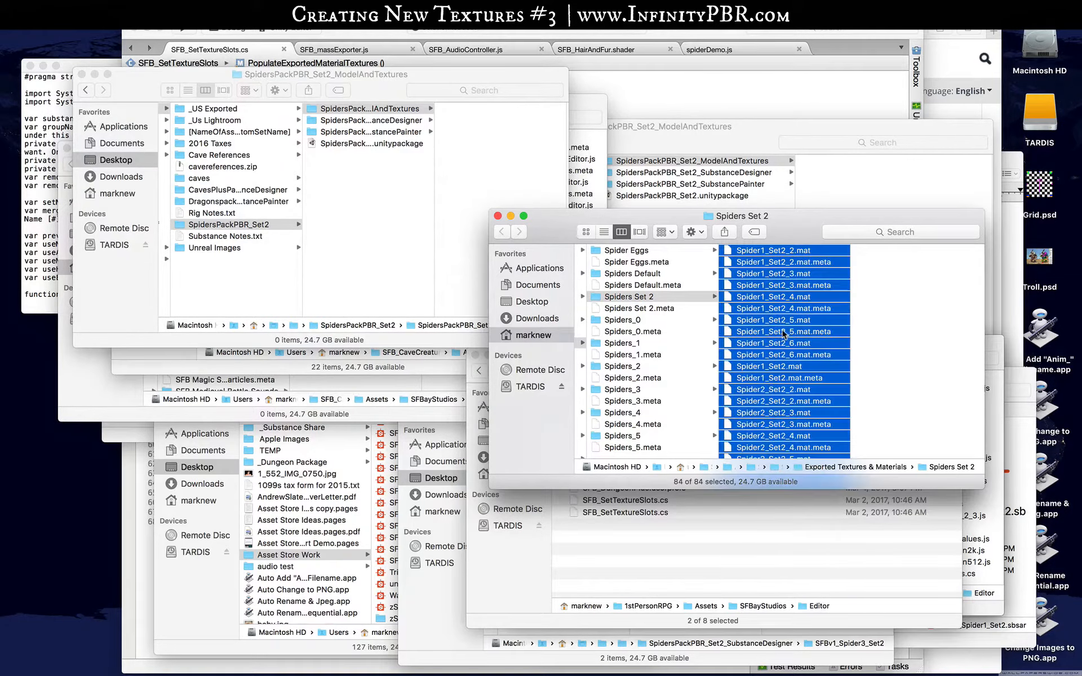
{"action": "left_click_drag", "start_coordinate": [765, 326], "coordinate": [501, 164]}
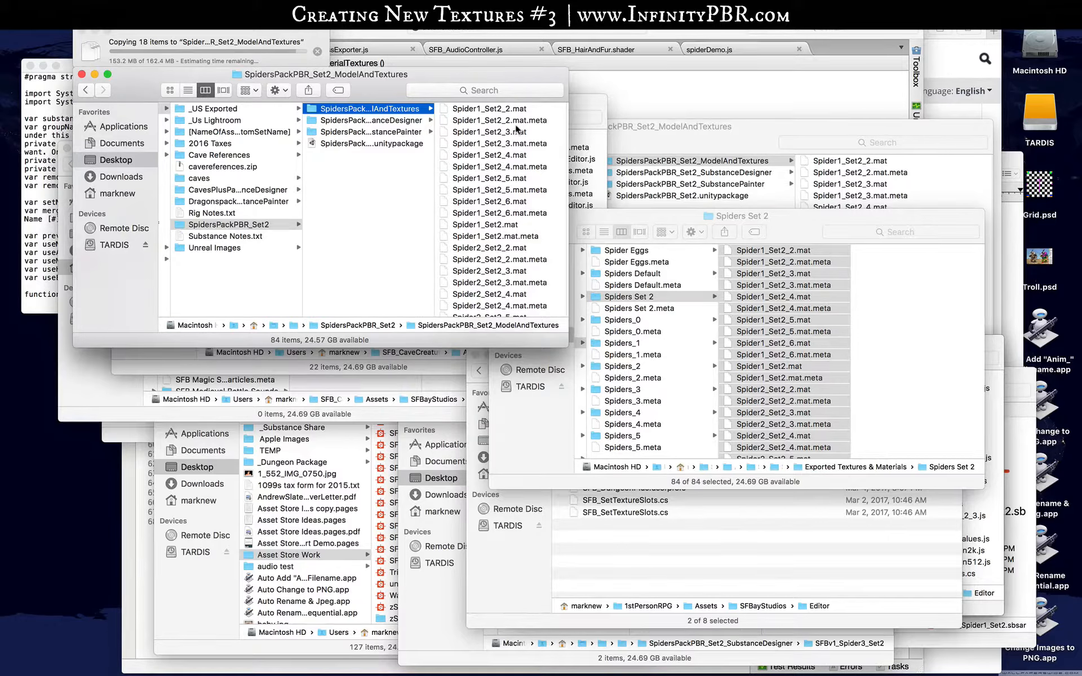
Search the SpidersPackPBR_Set2_ModelAndTextures folder for .meta files and move them all to the Trash
{"action": "left_click", "coordinate": [493, 134]}
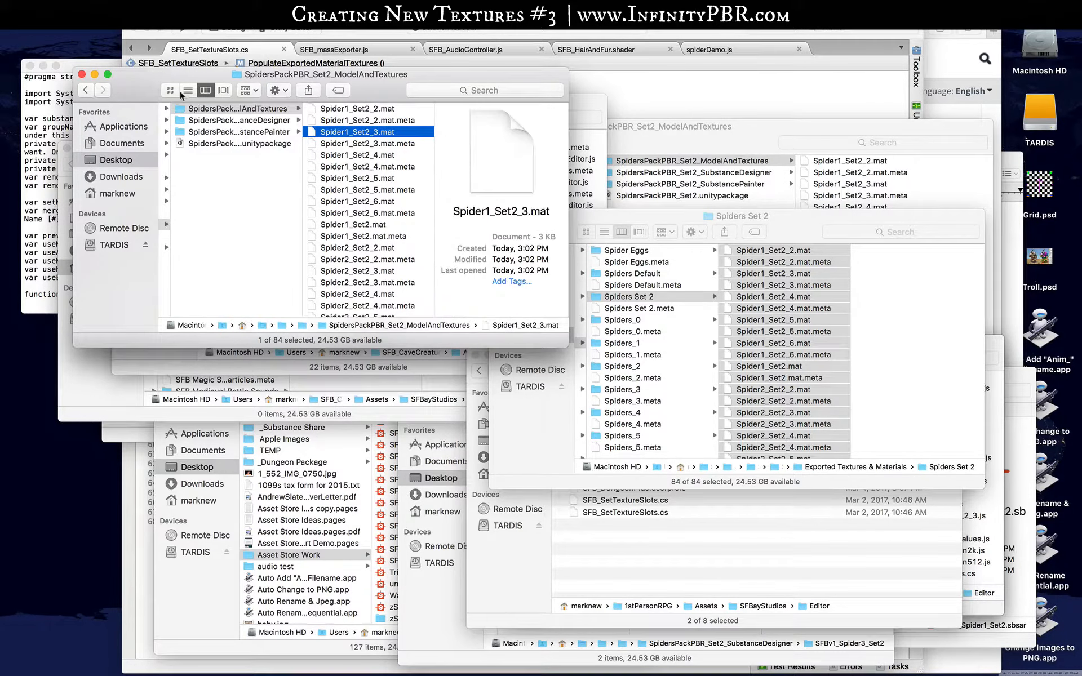
{"action": "left_click", "coordinate": [188, 91]}
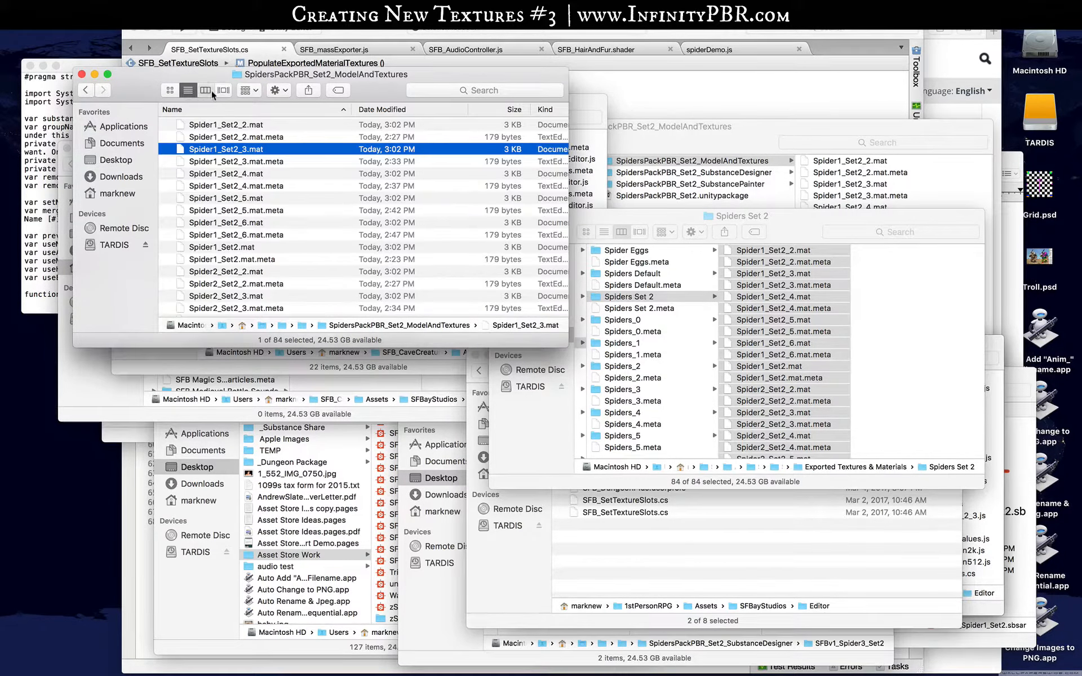
{"action": "left_click", "coordinate": [205, 90]}
{"action": "left_click", "coordinate": [238, 109]}
{"action": "left_click", "coordinate": [429, 92]}
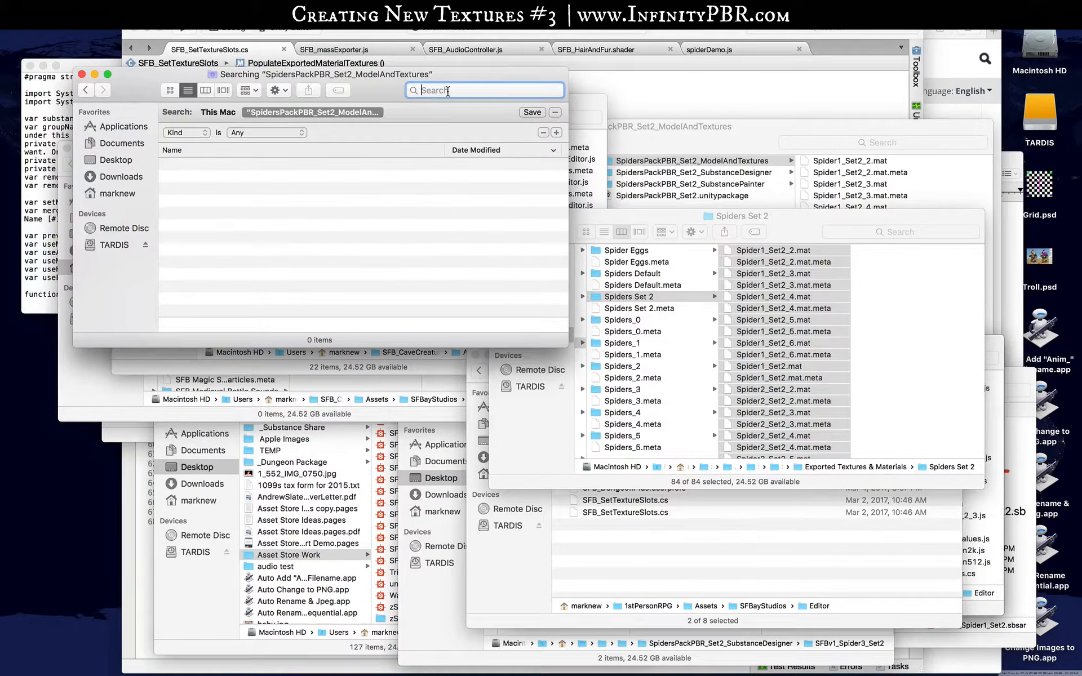
{"action": "type", "text": ".meta"}
{"action": "left_click", "coordinate": [268, 190]}
{"action": "key", "text": "super+a"}
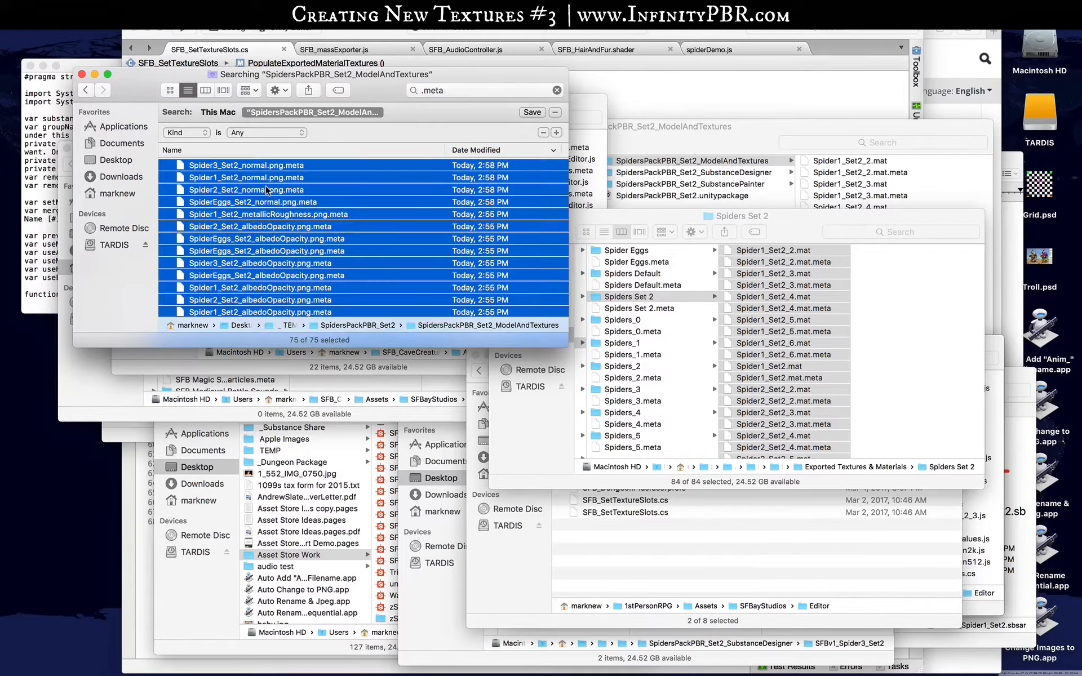
{"action": "right_click", "coordinate": [268, 190]}
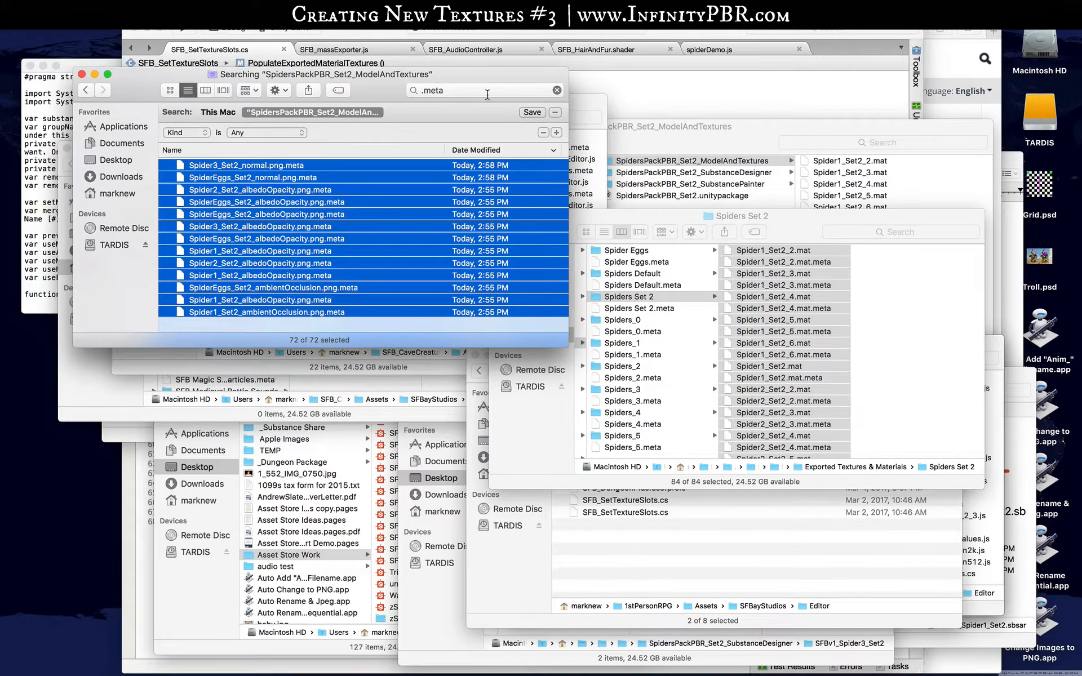
Search the SpidersPackPBR_Set2_ModelAndTextures folder for .mat files and move them all to the Trash
{"action": "left_click_drag", "start_coordinate": [461, 90], "coordinate": [417, 91]}
{"action": "type", "text": "l"}
{"action": "key", "text": "BackSpace"}
{"action": "type", "text": ".ma"}
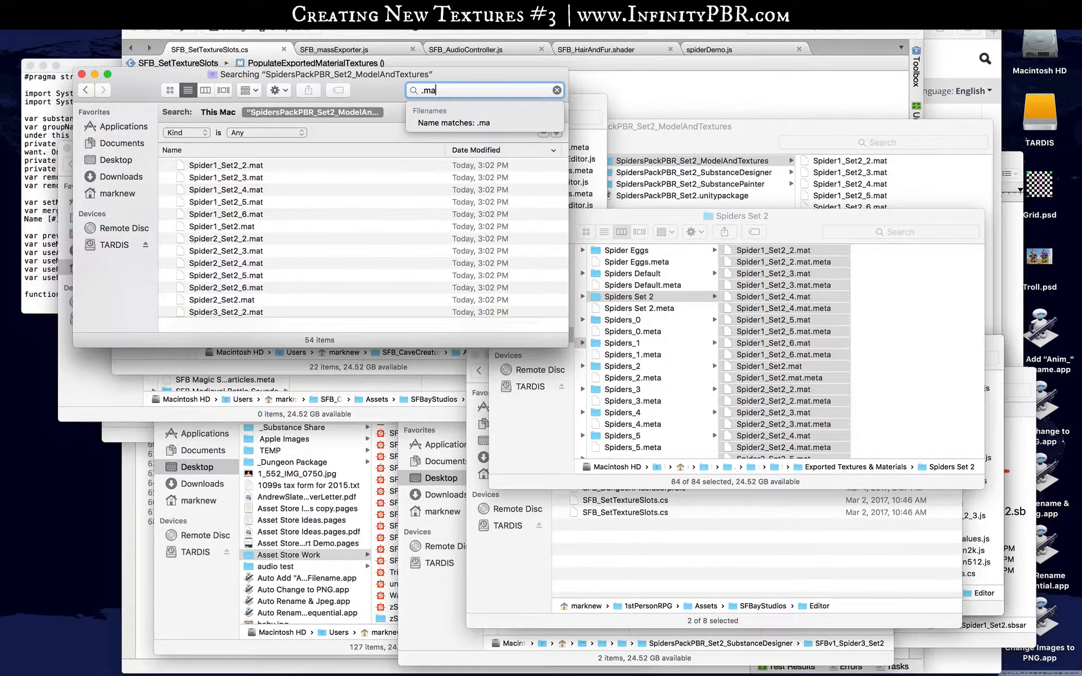
{"action": "left_click", "coordinate": [288, 171]}
{"action": "key", "text": "super+a"}
{"action": "right_click", "coordinate": [243, 178]}
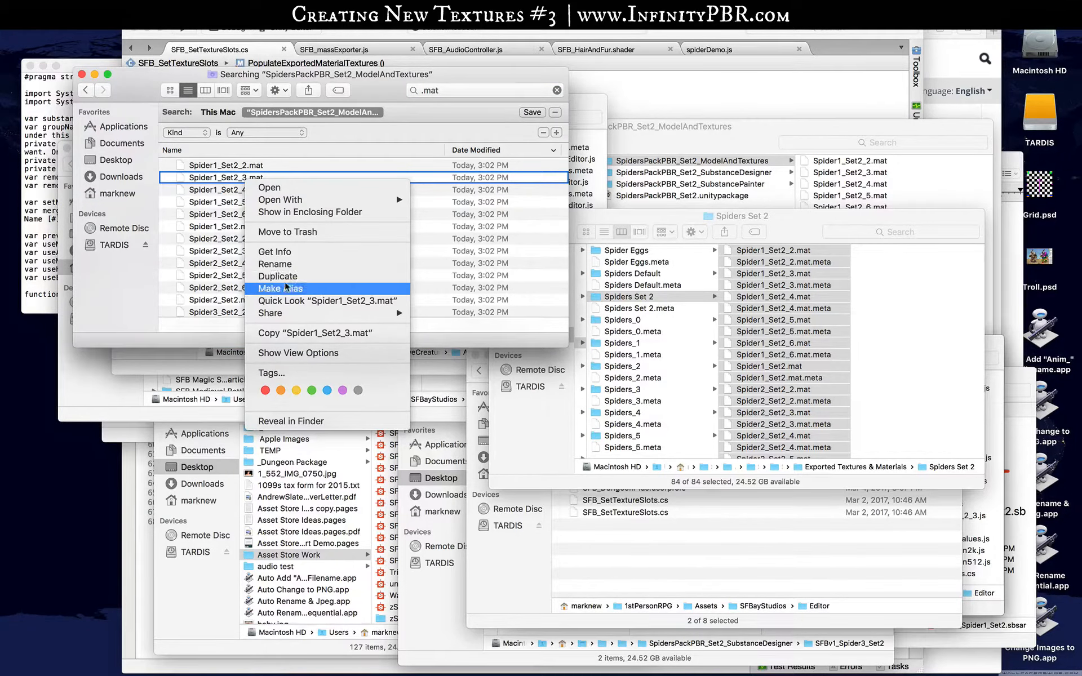
{"action": "left_click", "coordinate": [182, 204]}
{"action": "key", "text": "super+a"}
{"action": "right_click", "coordinate": [230, 195]}
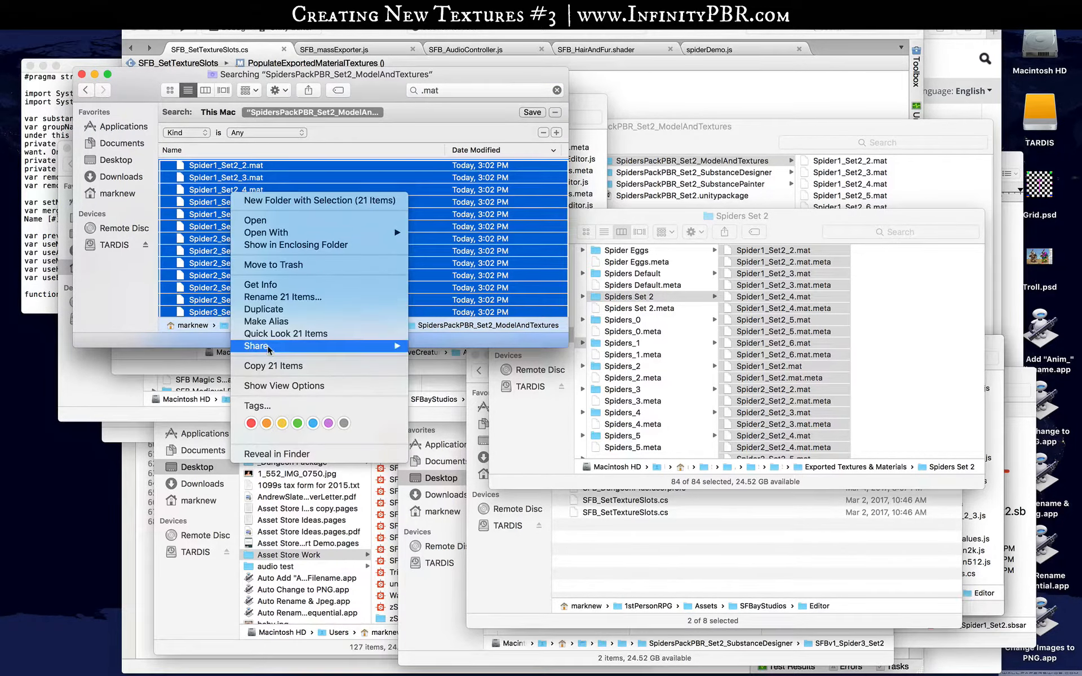
{"action": "left_click", "coordinate": [282, 265]}
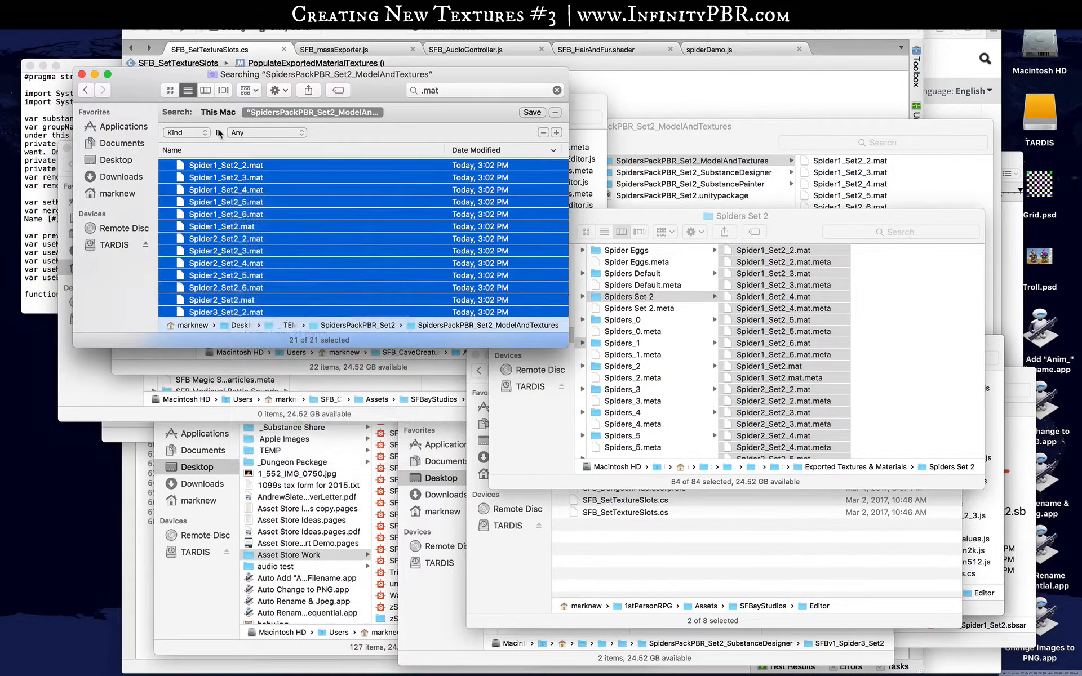
Return to the ModelAndTextures folder and check the contents of several tex_Spider texture folders, including tex_Spider3_Set2_4
{"action": "left_click", "coordinate": [80, 92]}
{"action": "left_click", "coordinate": [476, 108]}
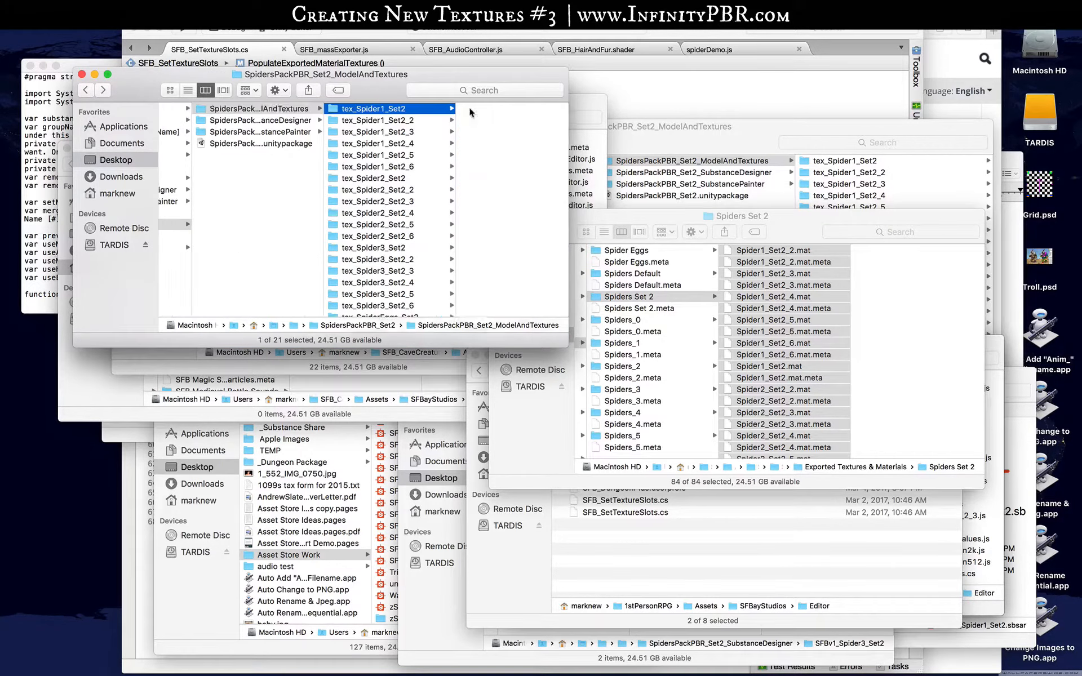
{"action": "left_click", "coordinate": [355, 155]}
{"action": "left_click", "coordinate": [367, 225]}
{"action": "left_click", "coordinate": [369, 283]}
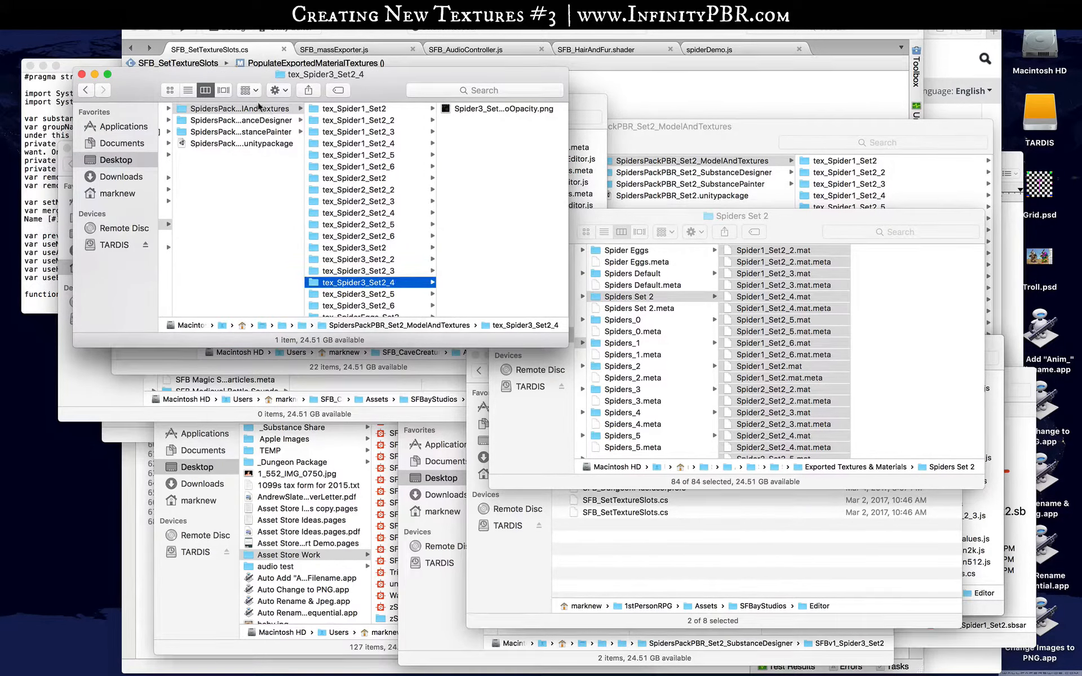
{"action": "scroll", "coordinate": [259, 106], "scroll_direction": "left", "scroll_amount": 5}
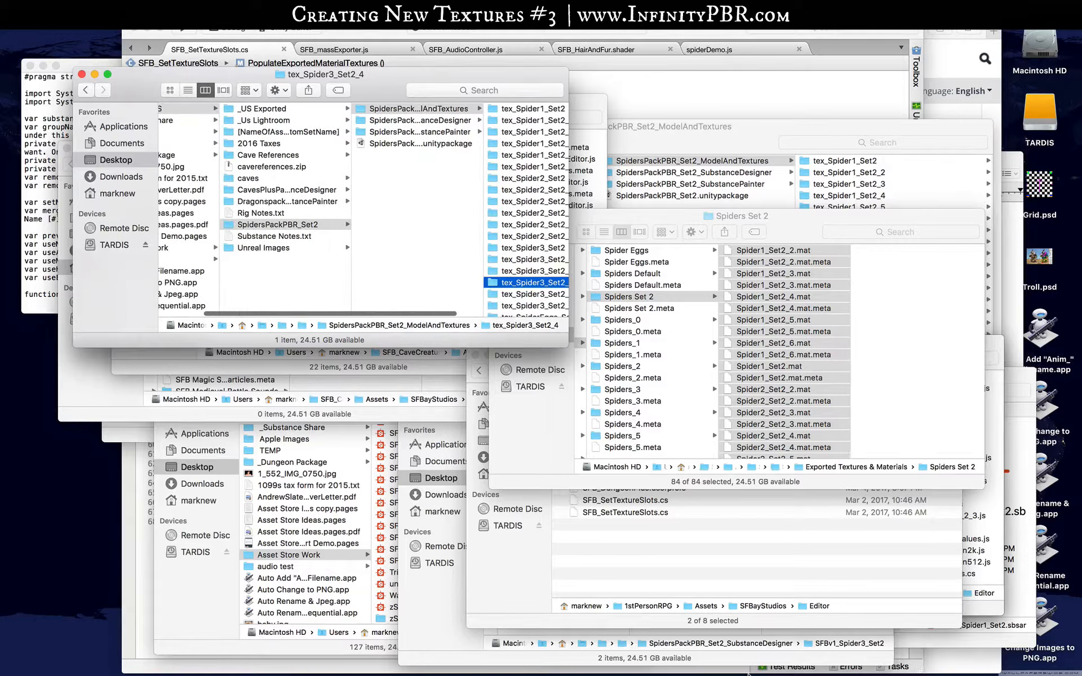
Empty the Trash permanently
{"action": "right_click", "coordinate": [889, 659]}
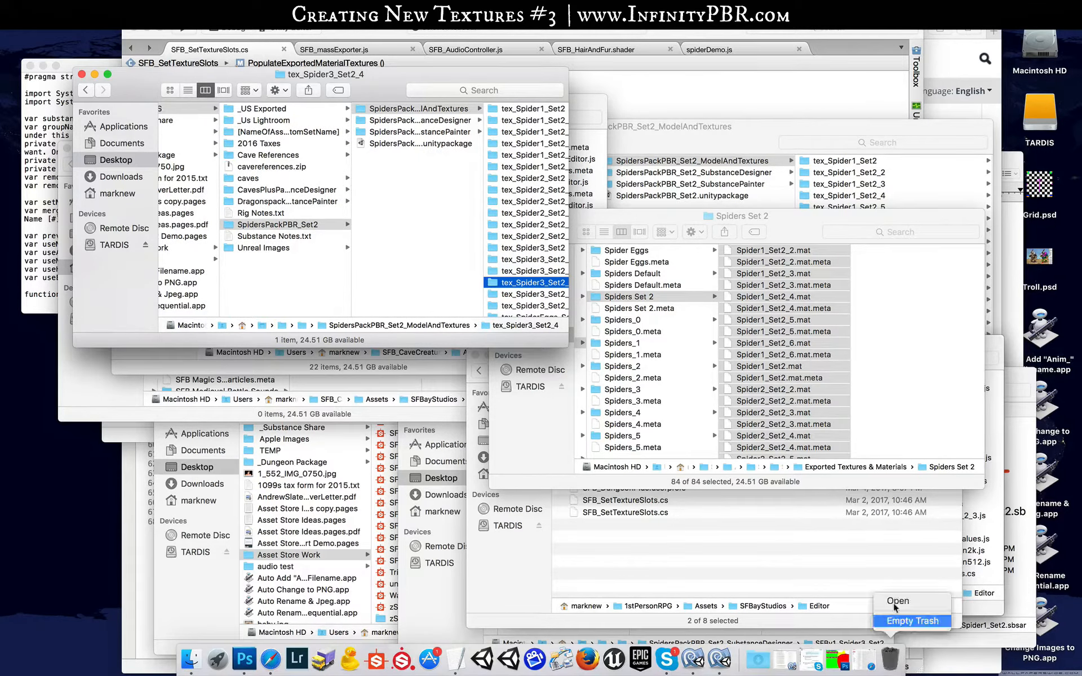
{"action": "left_click", "coordinate": [901, 621]}
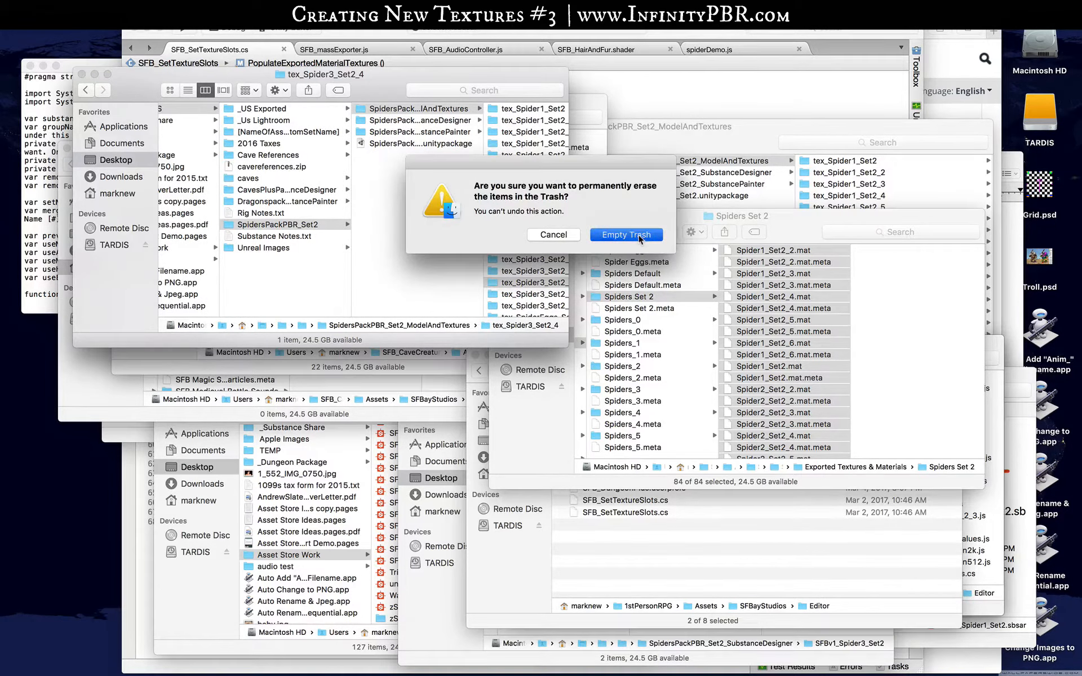
{"action": "left_click", "coordinate": [625, 235]}
Check the total size of the SpidersPackPBR_Set2 folder in its info window, then close that window
{"action": "left_click", "coordinate": [272, 224]}
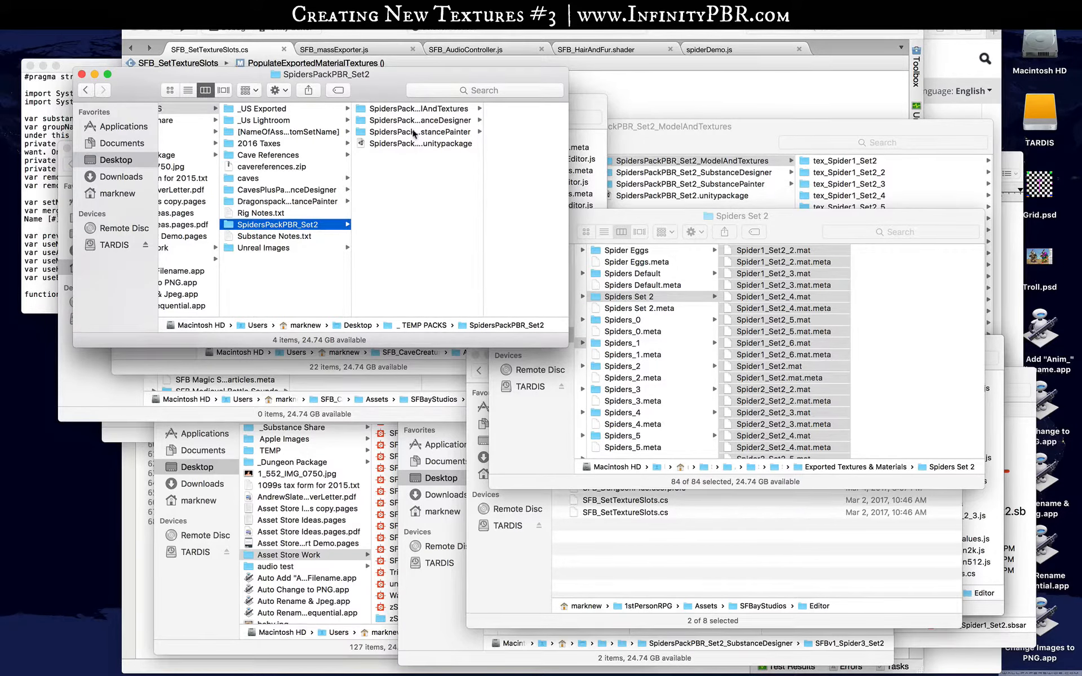
{"action": "left_click", "coordinate": [414, 134]}
{"action": "left_click", "coordinate": [261, 225]}
{"action": "key", "text": "super+i"}
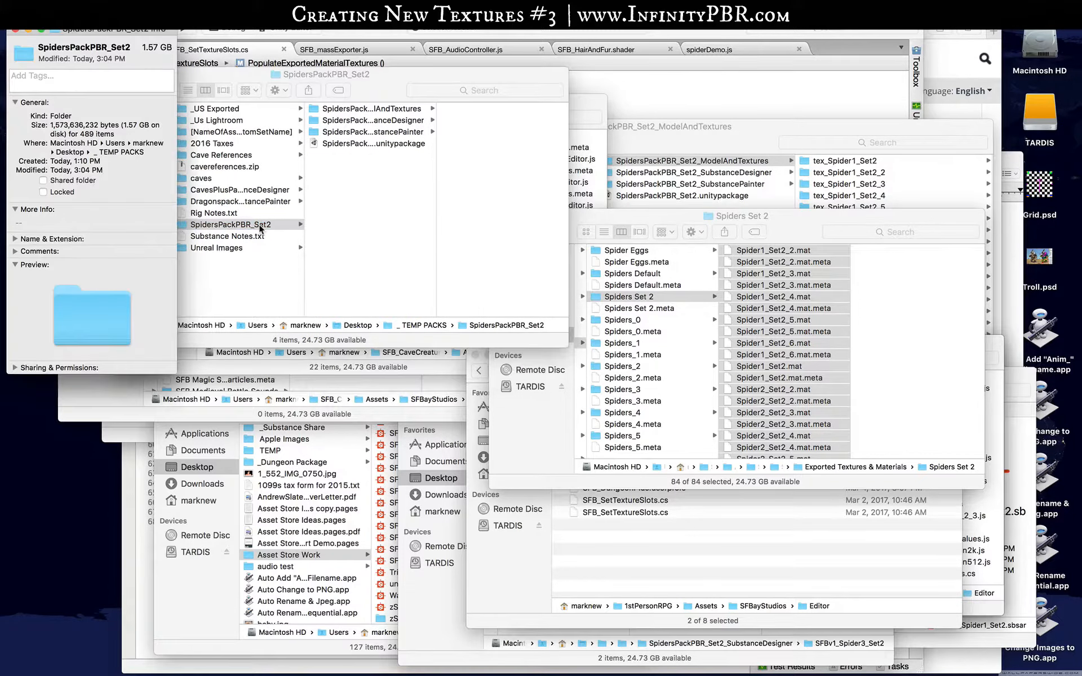
{"action": "key", "text": "super+w"}
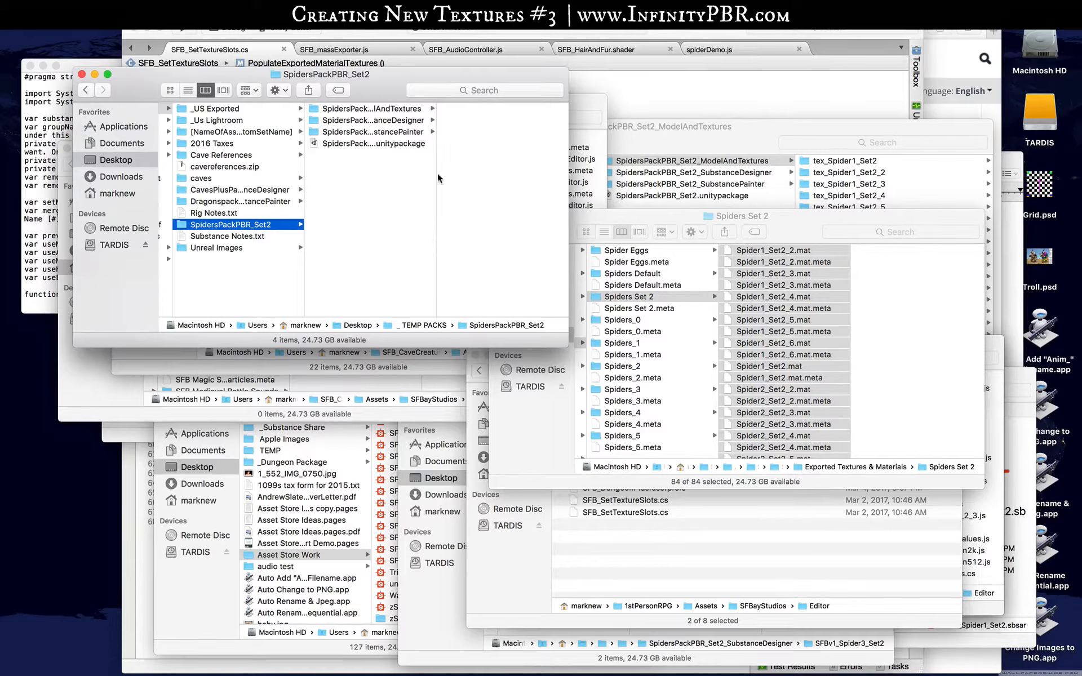
Show the full names in SpidersPackPBR_Set2 and review its ModelAndTextures, SubstanceDesigner and SubstancePainter folders and its unitypackage
{"action": "left_click_drag", "start_coordinate": [433, 191], "coordinate": [482, 191]}
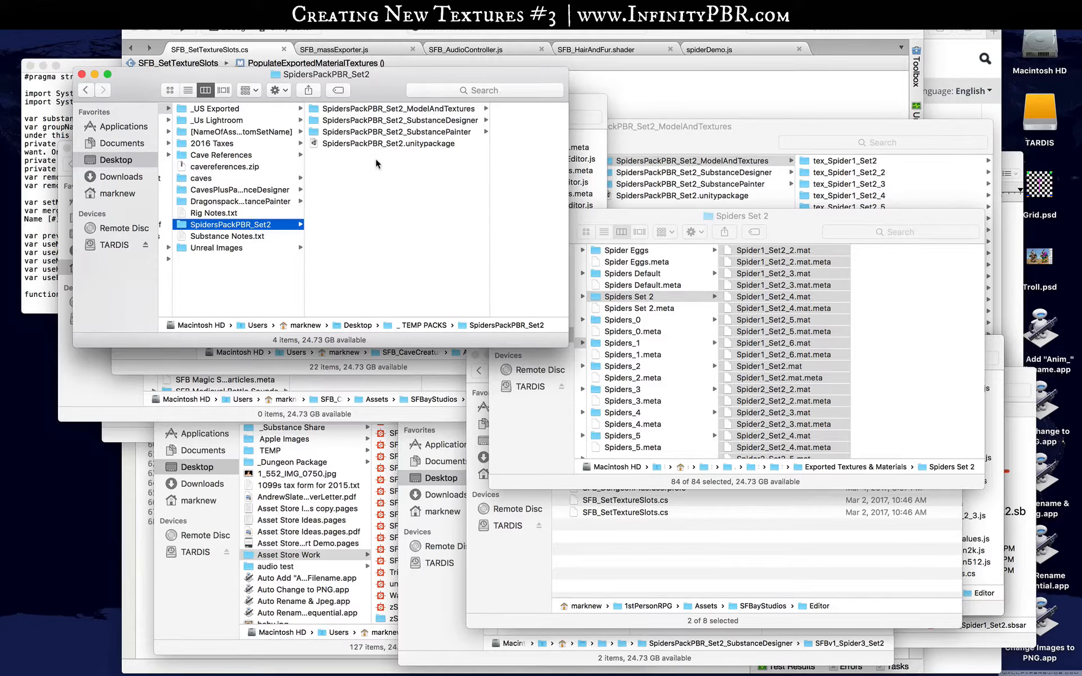
{"action": "left_click", "coordinate": [386, 110]}
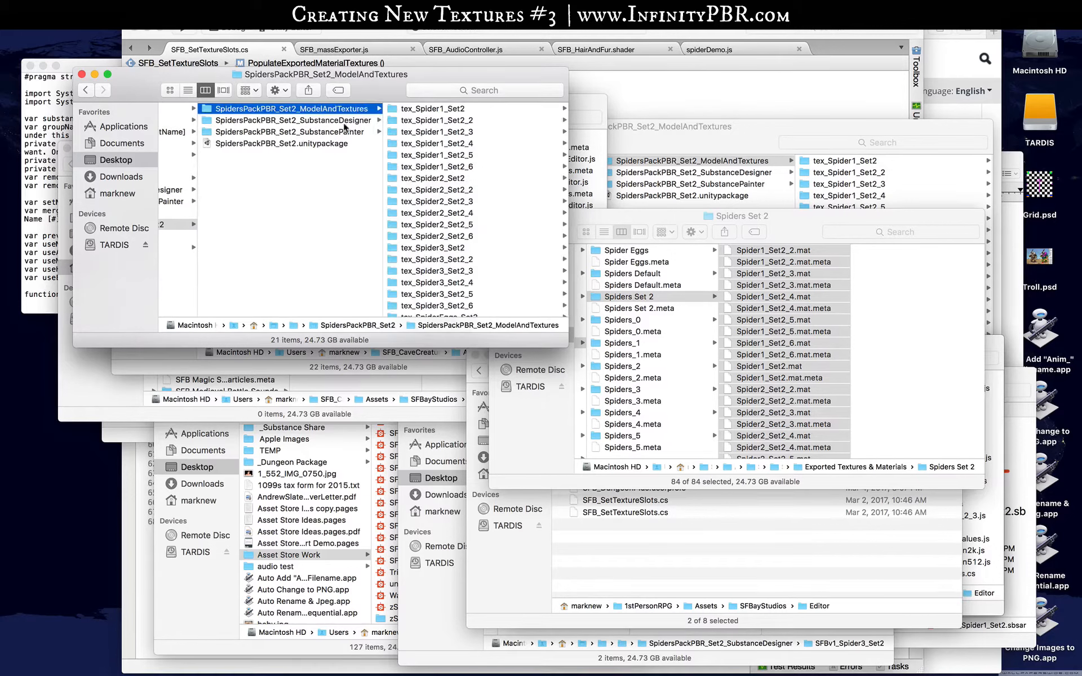
{"action": "left_click", "coordinate": [336, 122]}
{"action": "left_click", "coordinate": [305, 135]}
{"action": "left_click", "coordinate": [302, 144]}
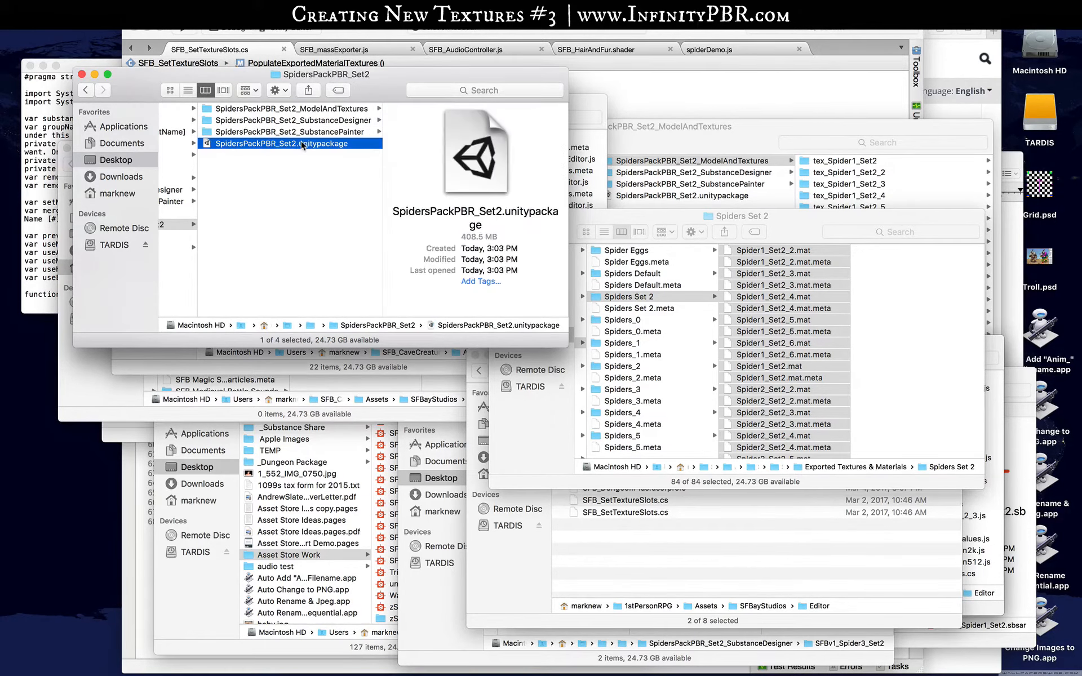
{"action": "left_click", "coordinate": [313, 201]}
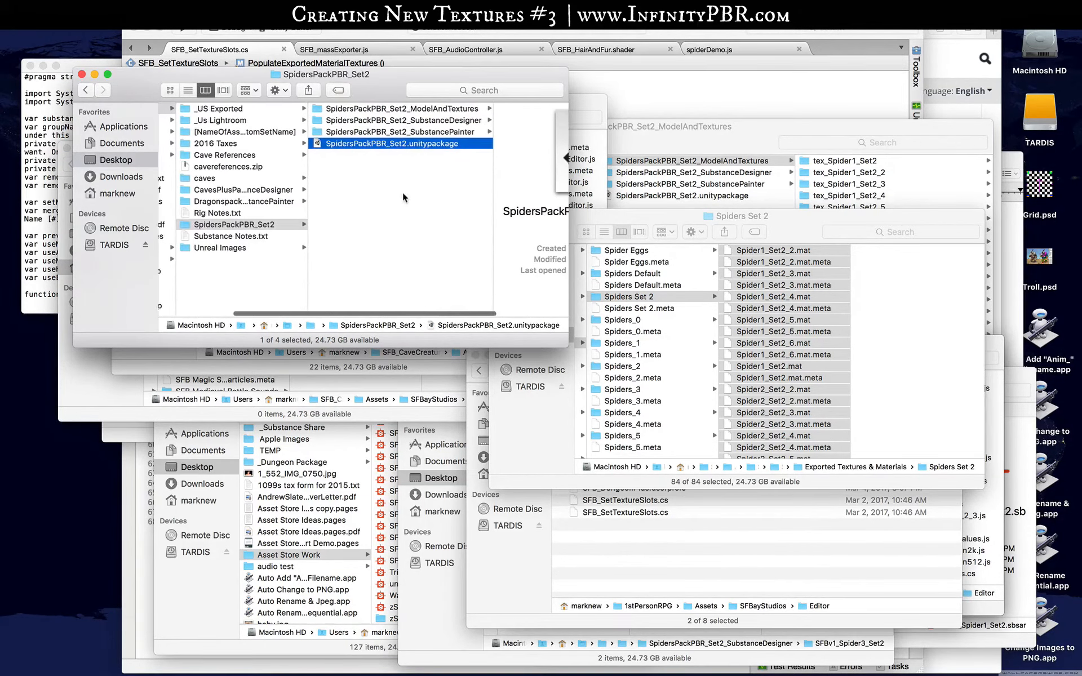